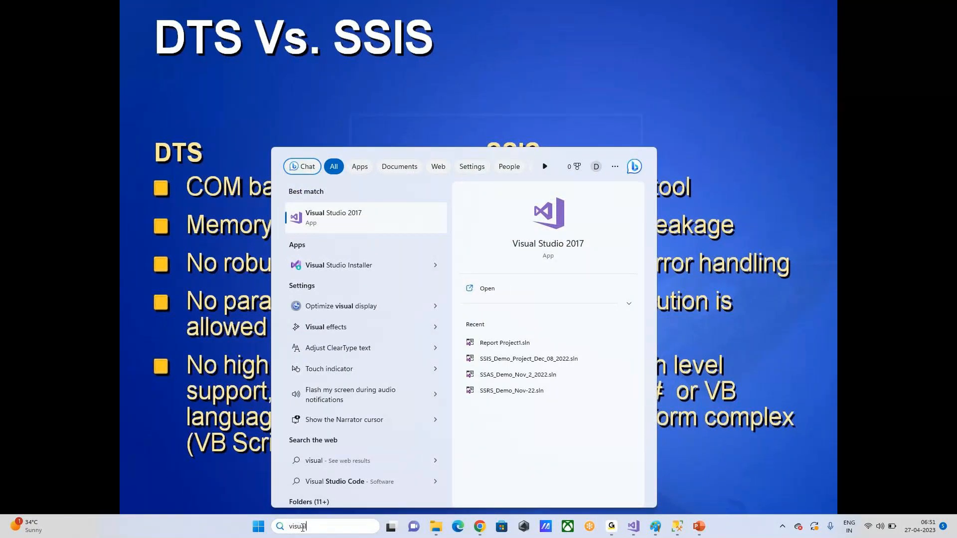
Launch Visual Studio 2017.
left_click(334, 217)
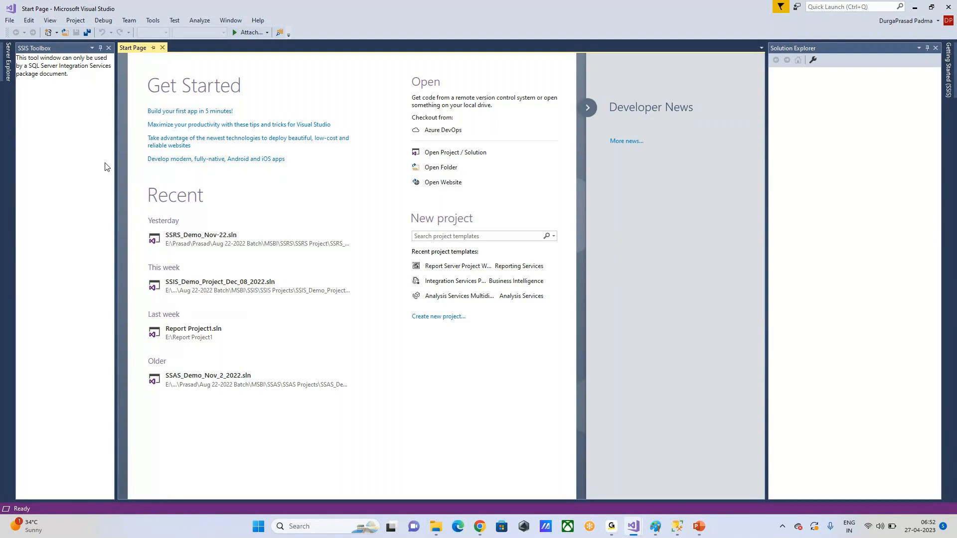
left_click(10, 20)
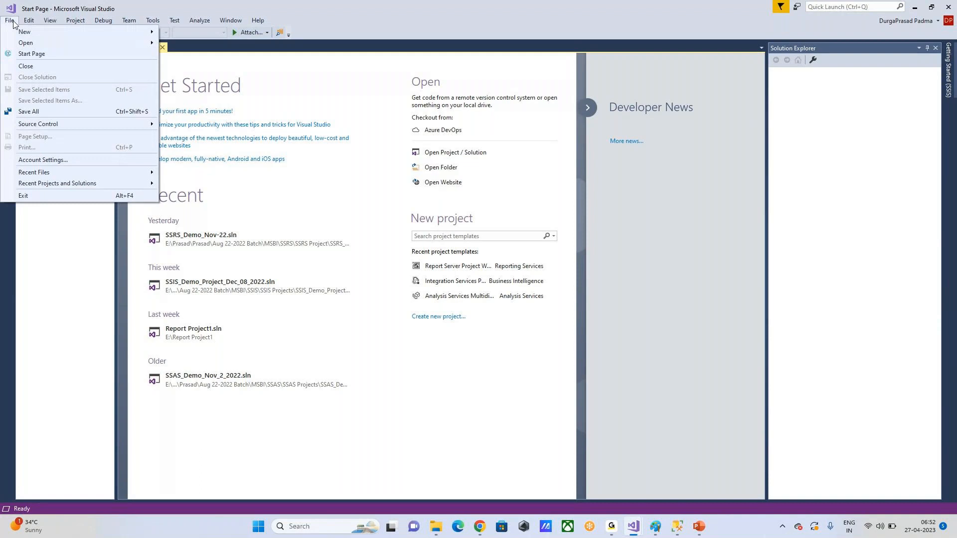
mouse_move(50, 32)
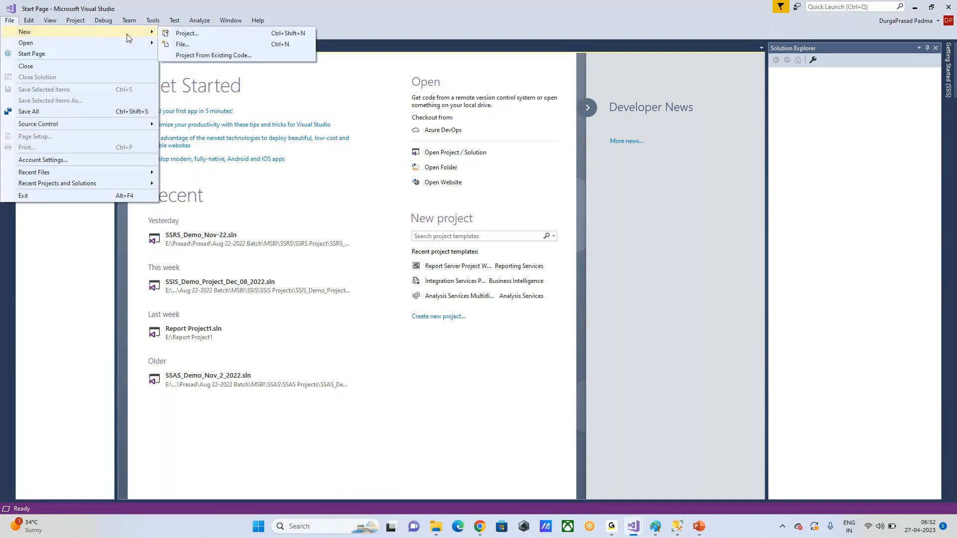
left_click(188, 34)
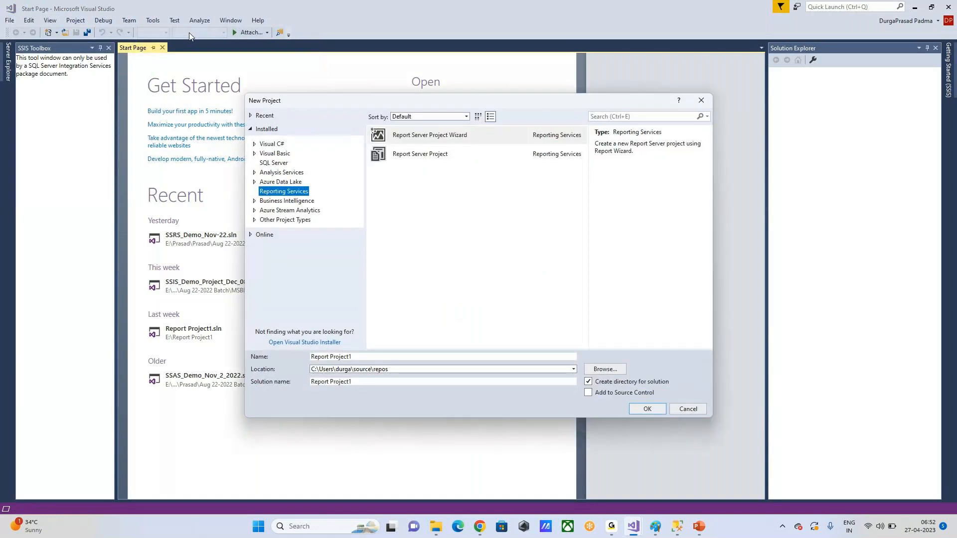
left_click(710, 102)
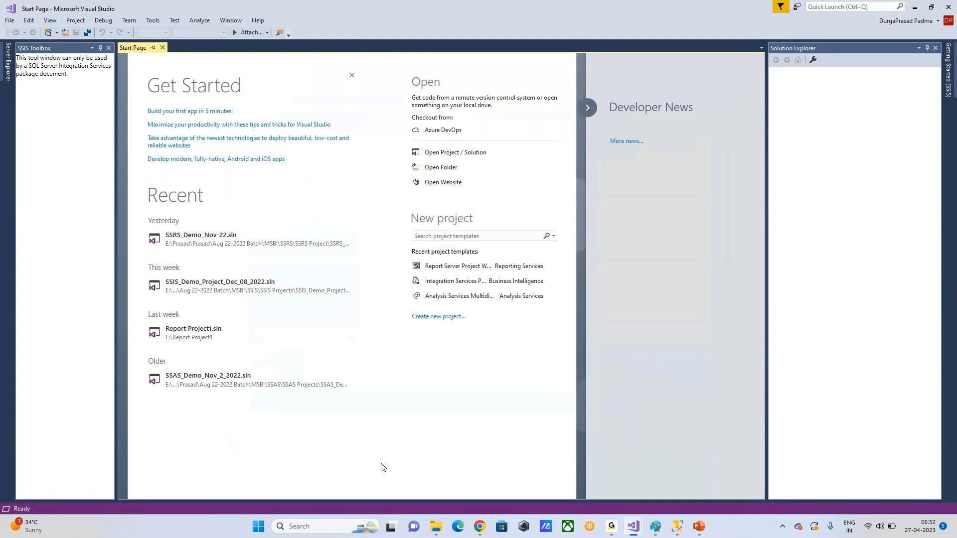
left_click(326, 527)
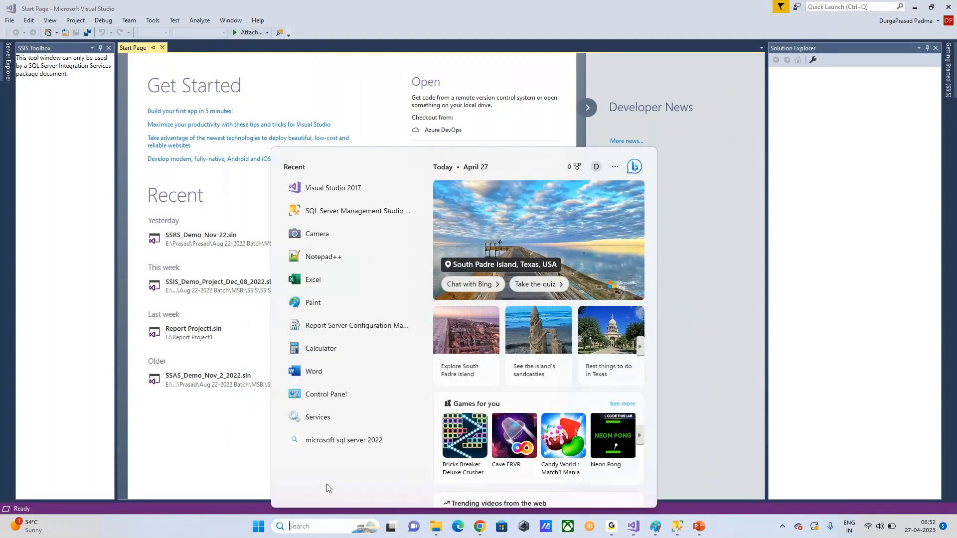
type("vi")
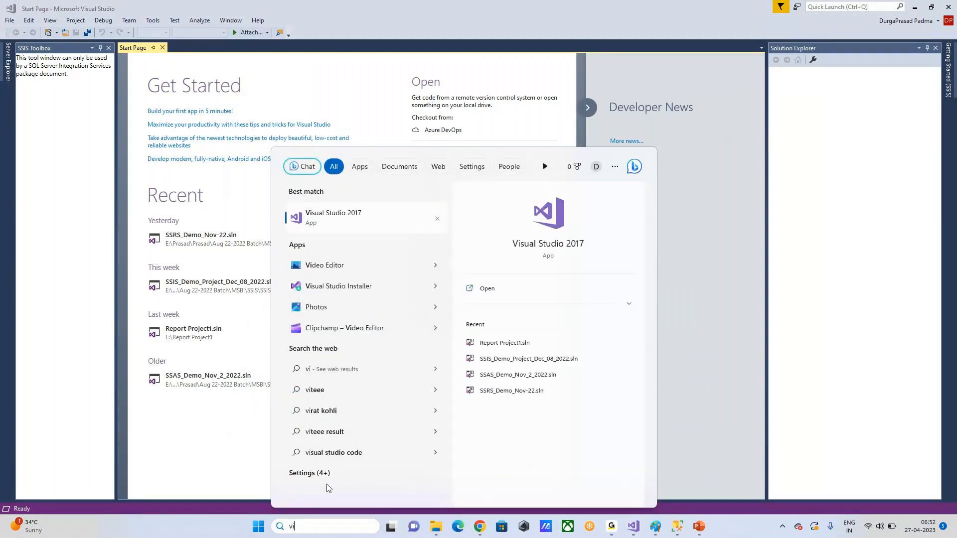
left_click(349, 219)
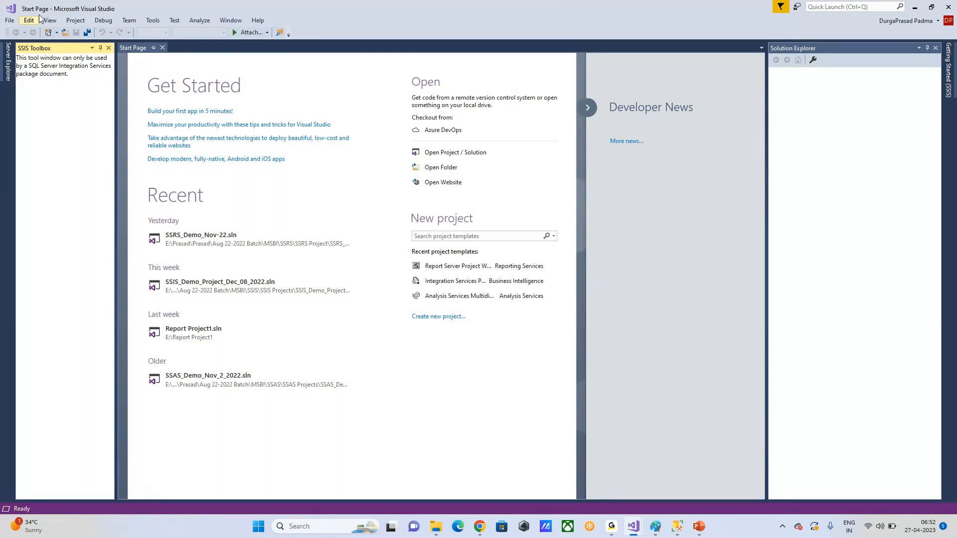
Start creating a new project and move the New Project dialog slightly higher on the screen.
left_click(12, 22)
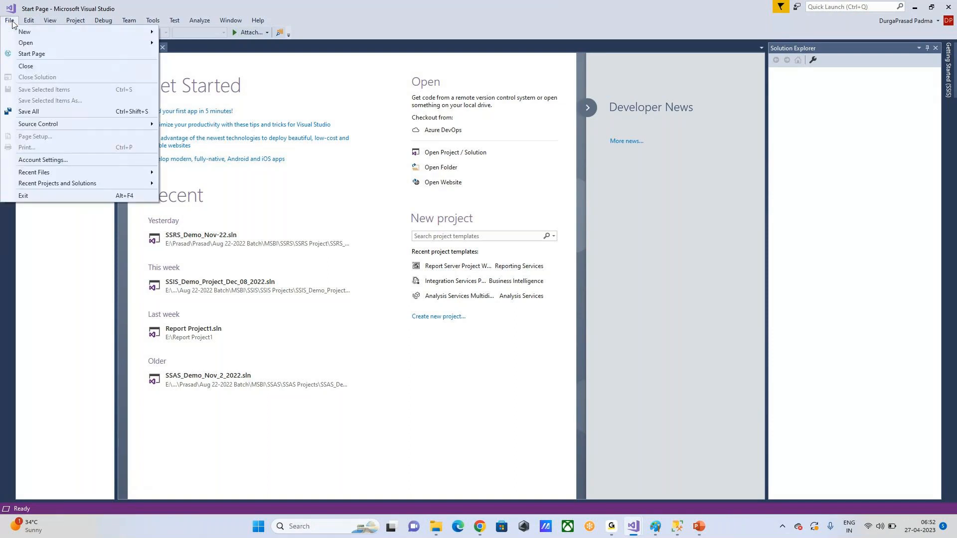
mouse_move(16, 32)
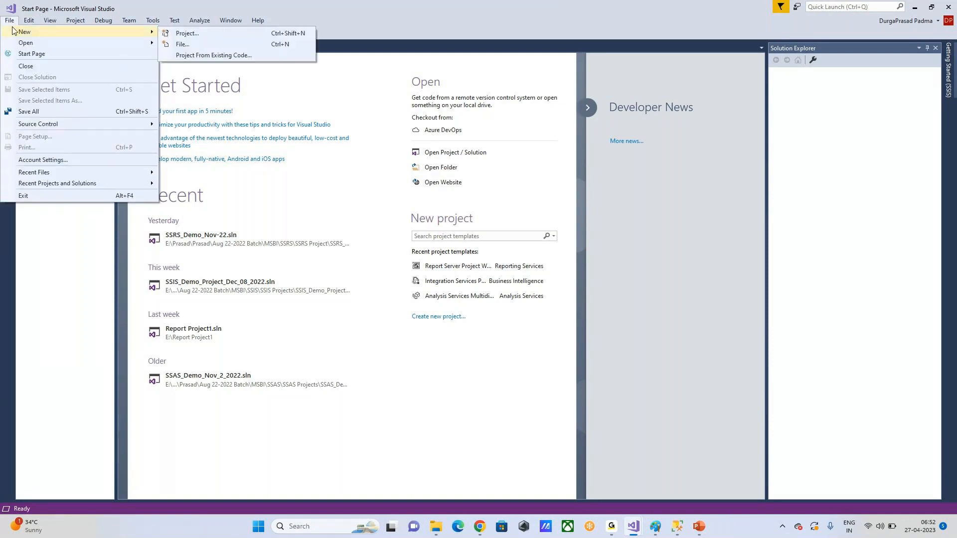
left_click(186, 33)
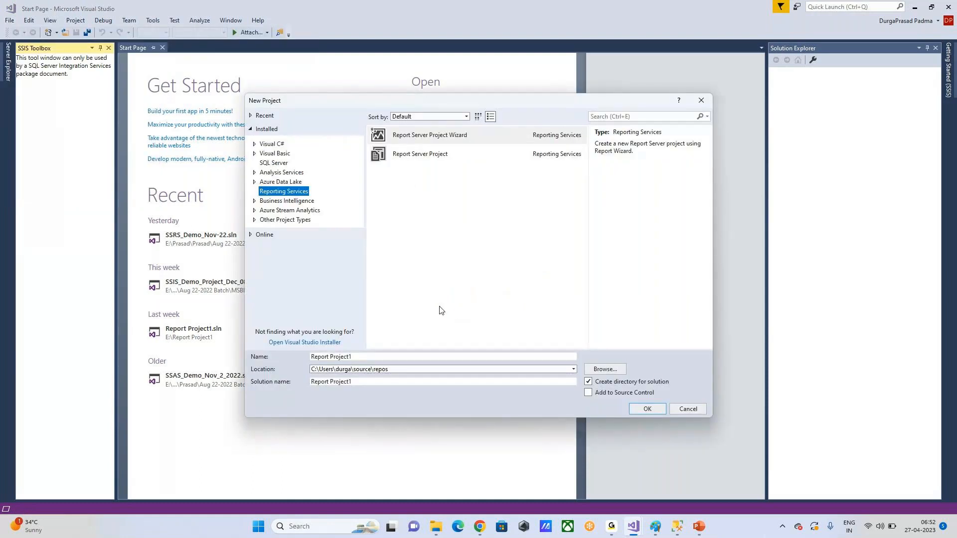
left_click_drag(339, 100, 342, 62)
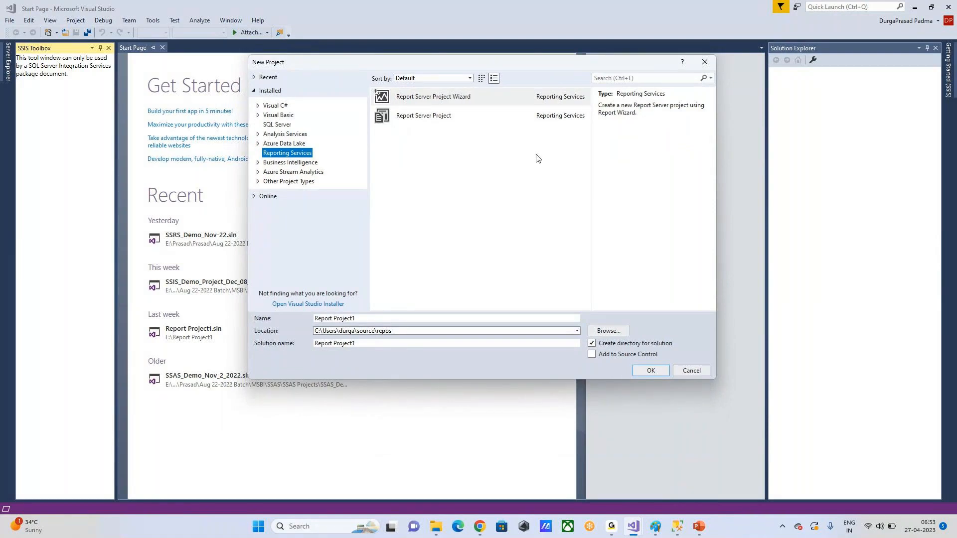
Review the project templates available for Analysis Services, including Multidimensional, and for Reporting Services.
left_click(259, 135)
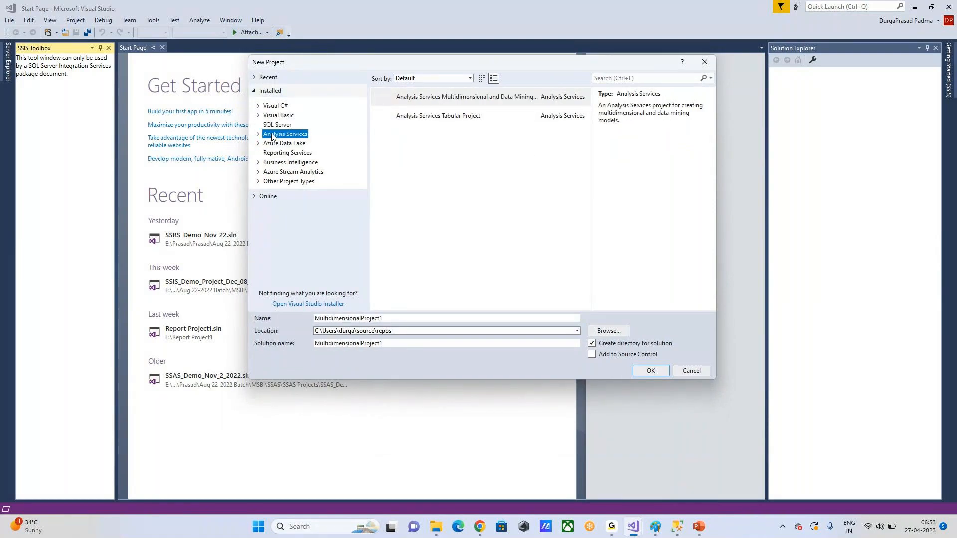
left_click(258, 134)
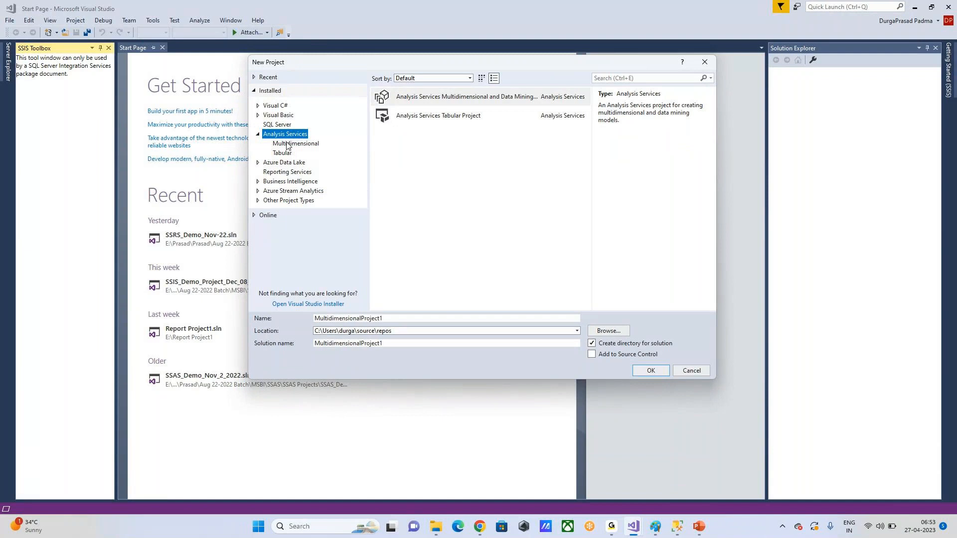
left_click(288, 145)
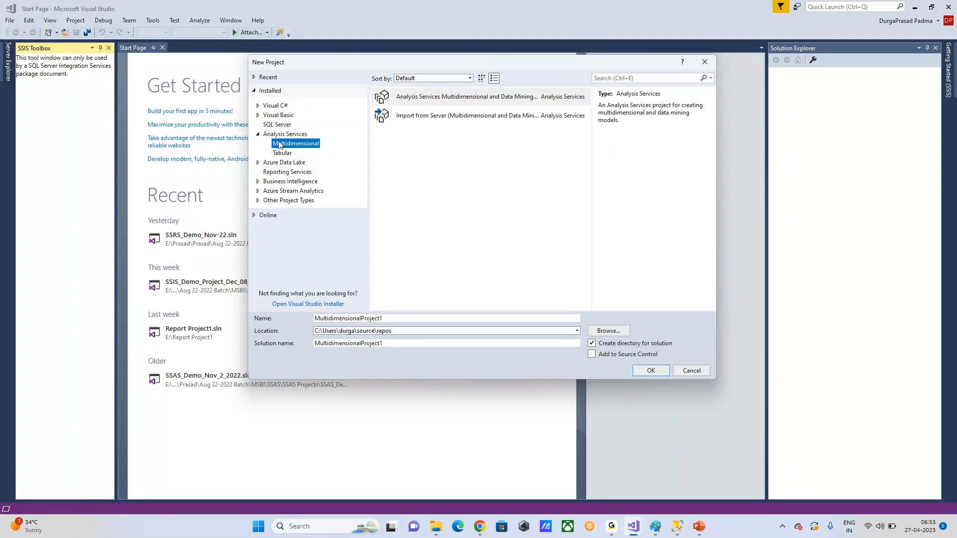
double_click(281, 135)
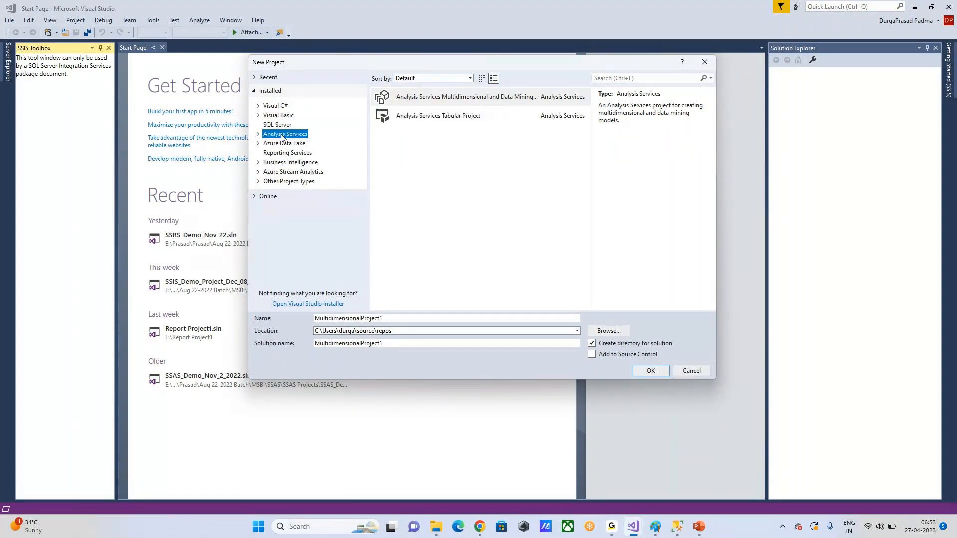
left_click(278, 154)
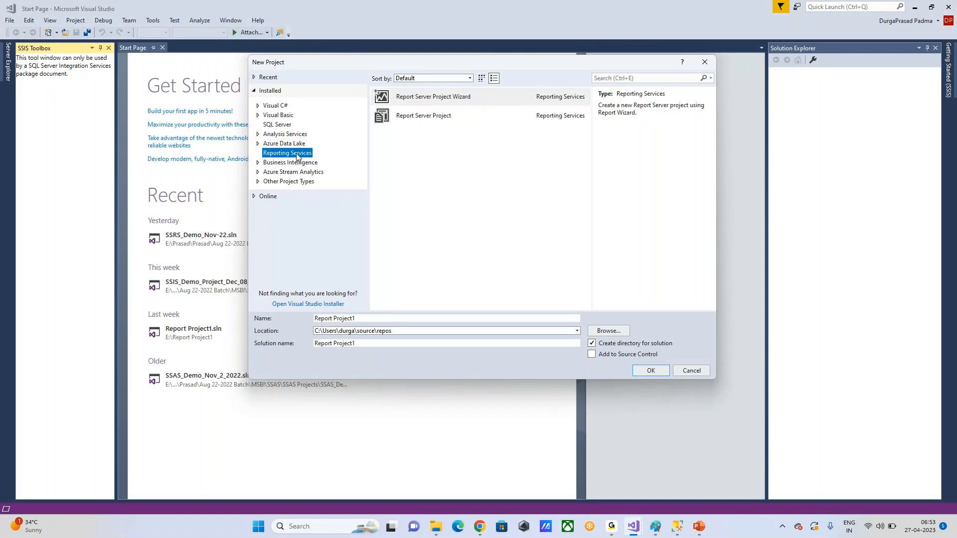
Choose the Integration Services Project template from the Business Intelligence category.
left_click(258, 162)
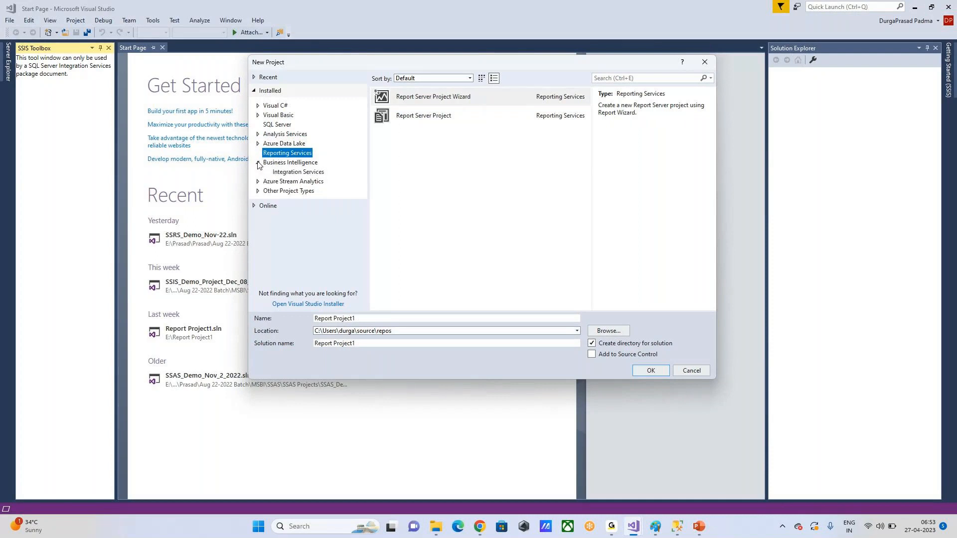
left_click(277, 166)
left_click(296, 172)
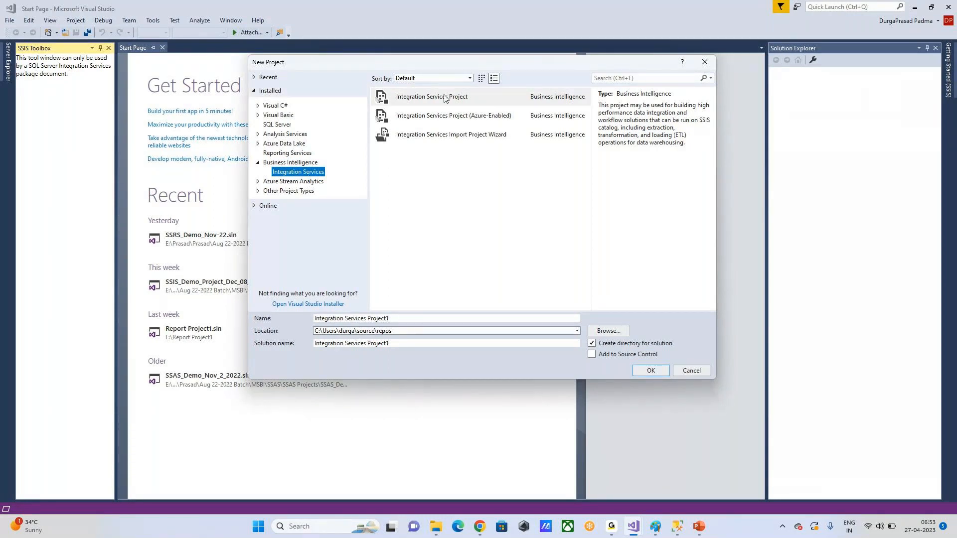
left_click(414, 102)
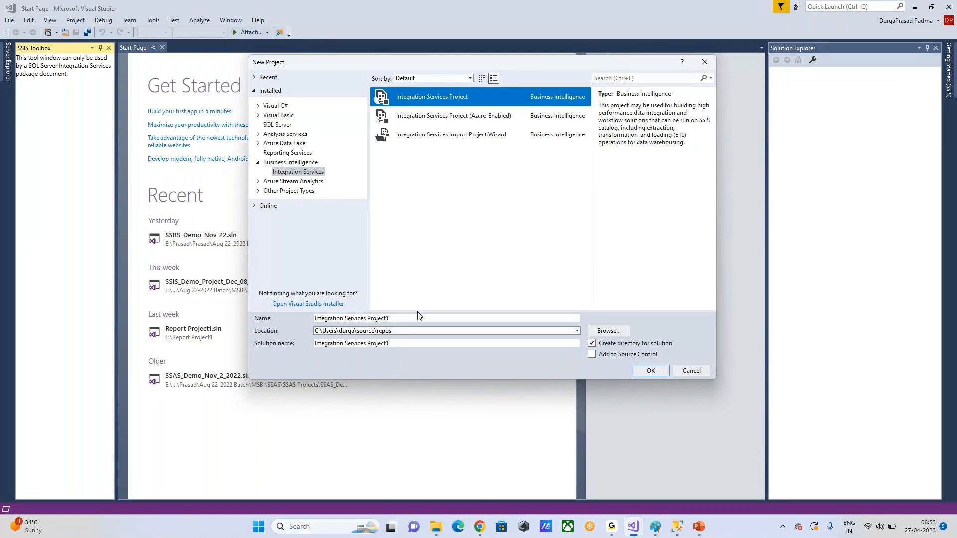
Name the new project SSIS_Demo_27_April_2023.
left_click_drag(404, 318, 249, 316)
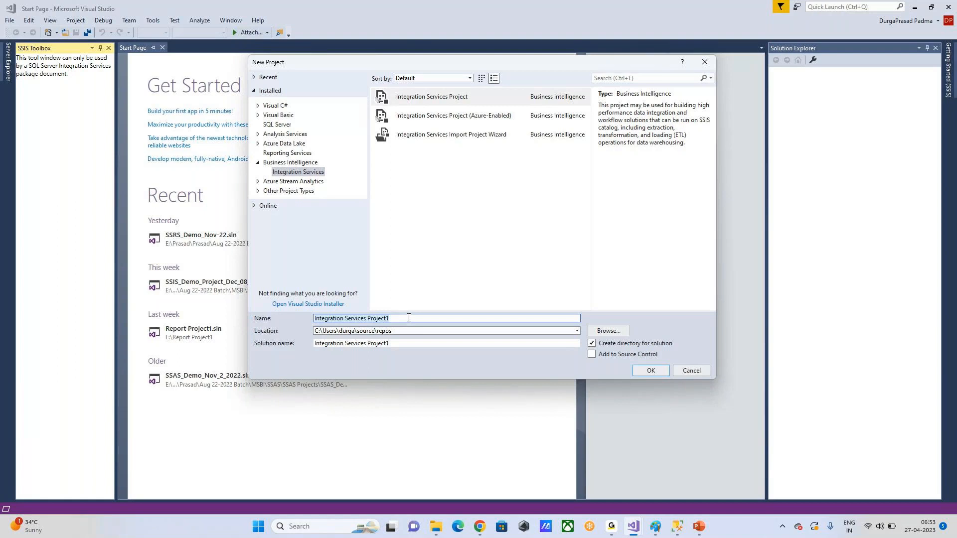
type("S")
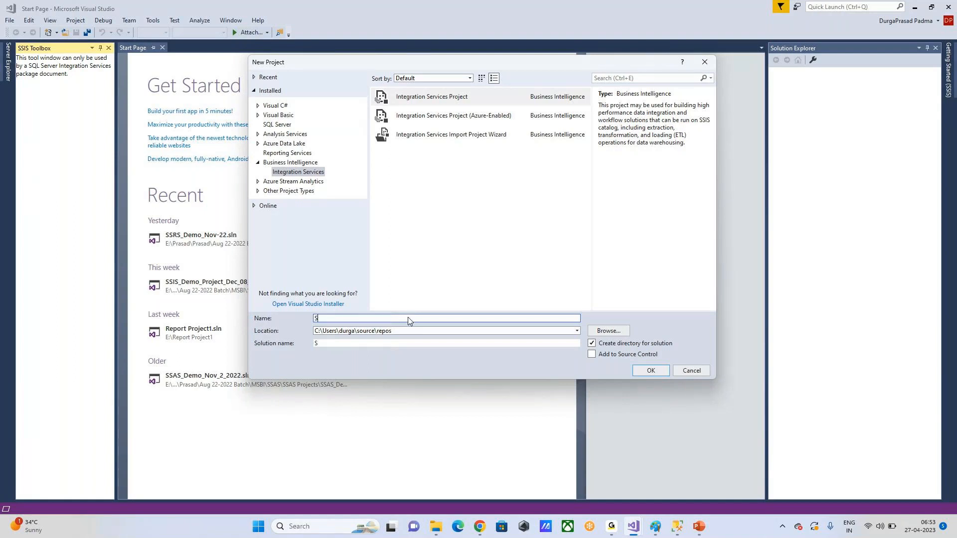
type("SIS_Demo_27_April_2023")
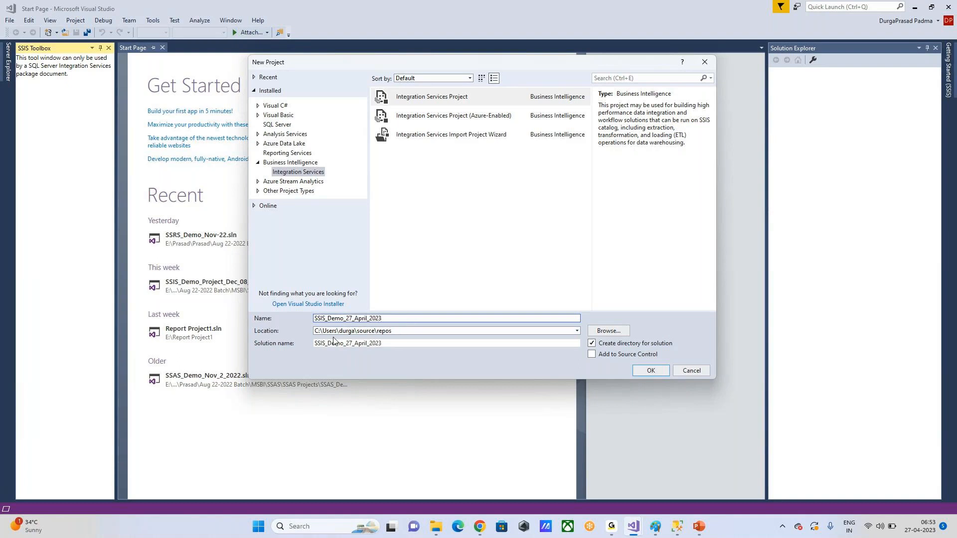
left_click_drag(394, 318, 308, 319)
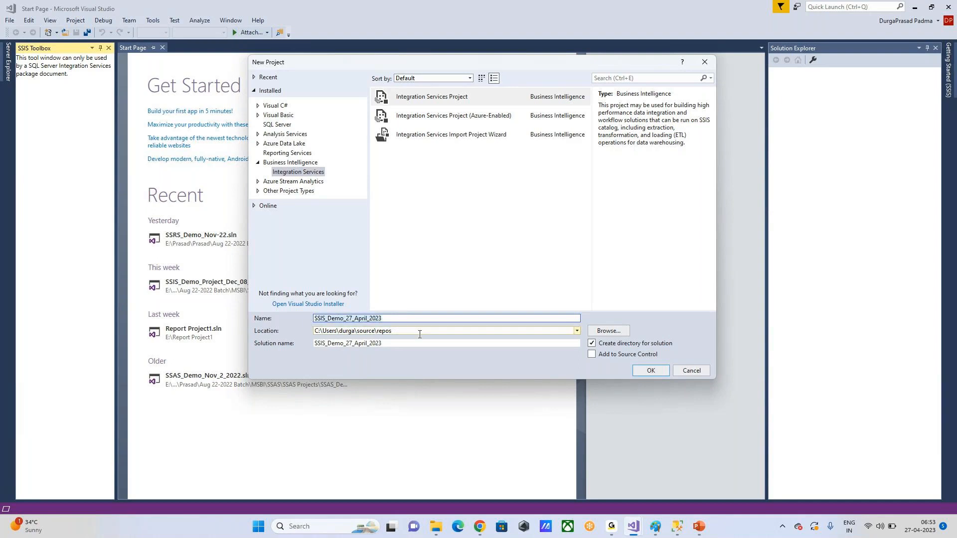
left_click(393, 332)
left_click(616, 331)
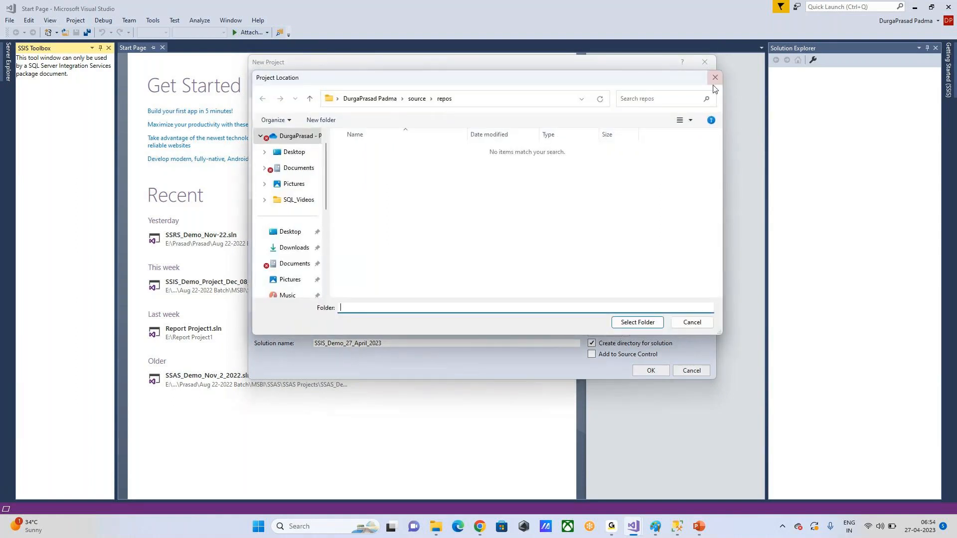
left_click(715, 78)
left_click(324, 332)
left_click(344, 331)
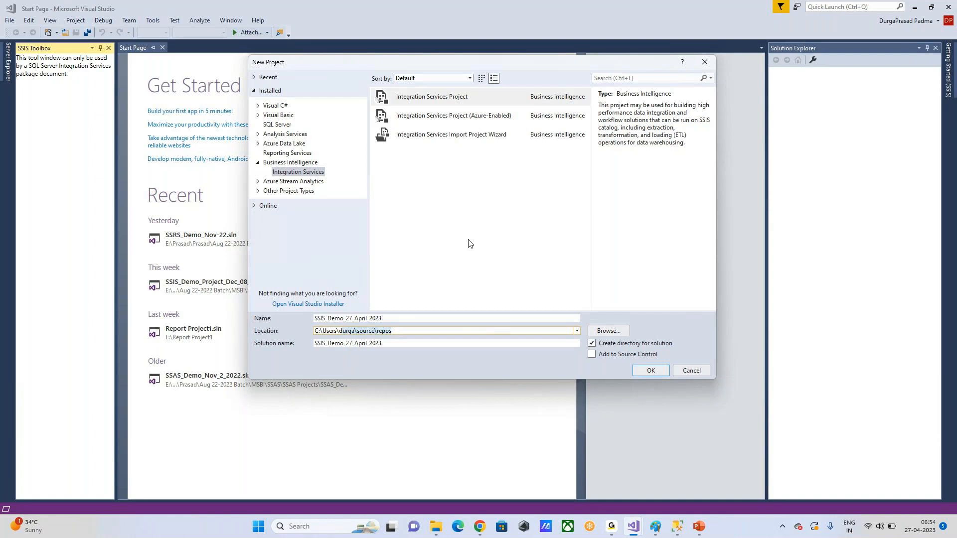
left_click(407, 330)
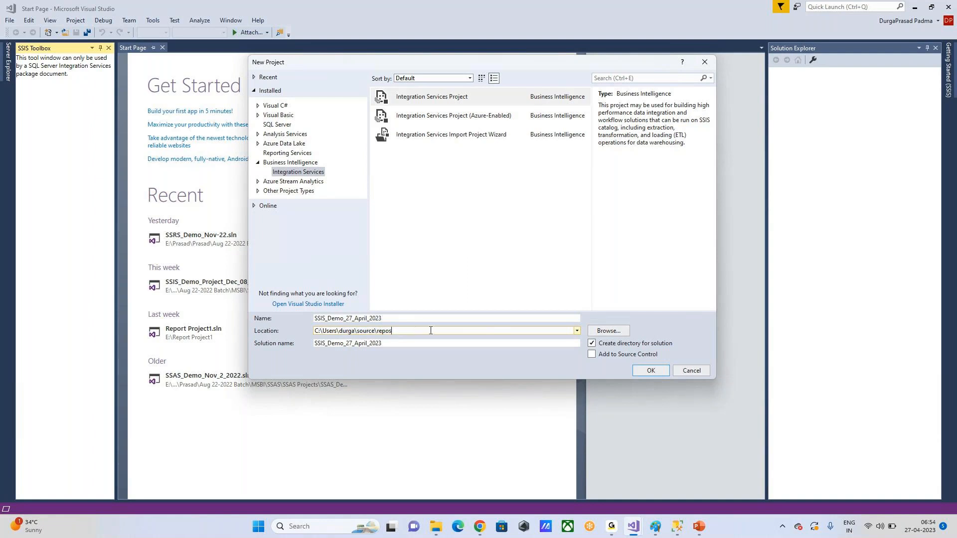
Browse for the project location, go to the March 21 2023 Batch folder, and create and open a new folder named MSBI there.
left_click(618, 332)
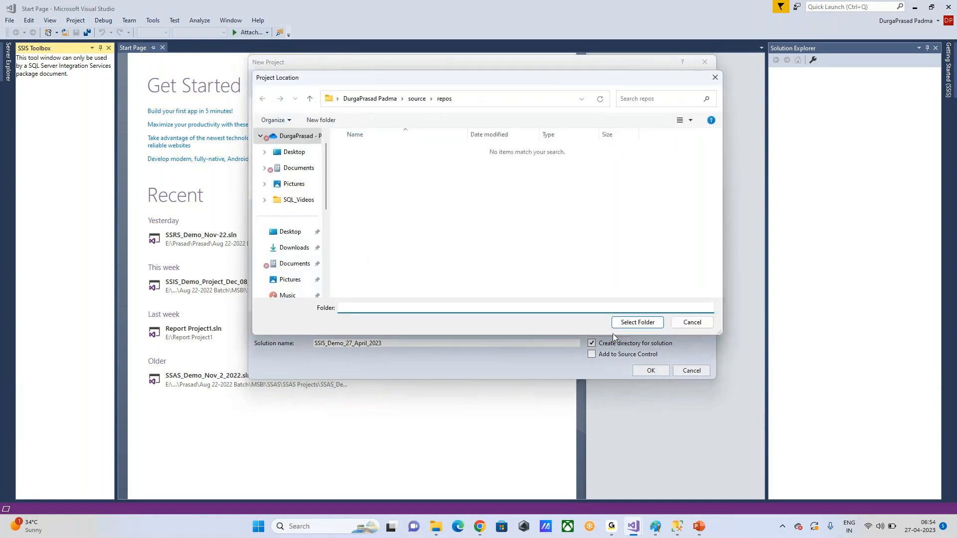
scroll(304, 202, "down", 3)
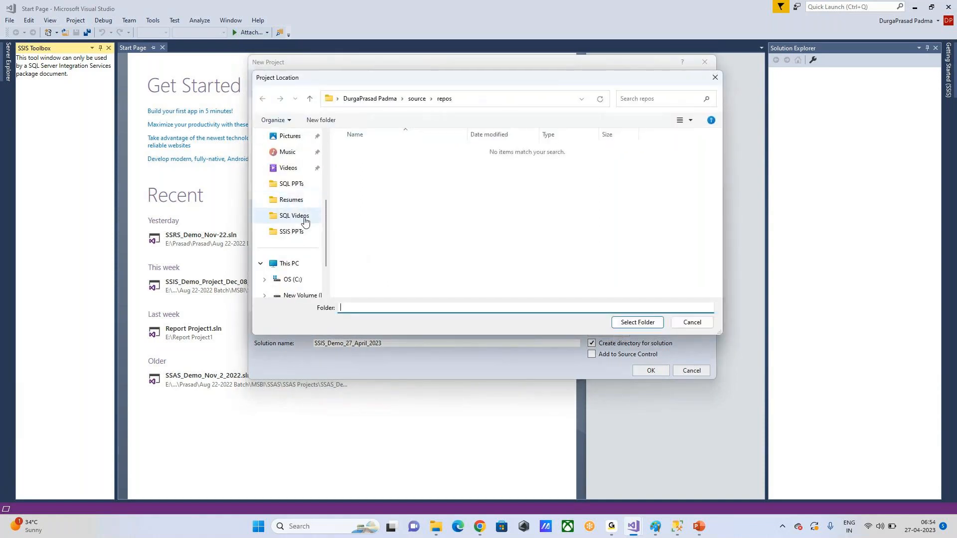
left_click(294, 215)
left_click(309, 99)
left_click(309, 99)
left_click(323, 120)
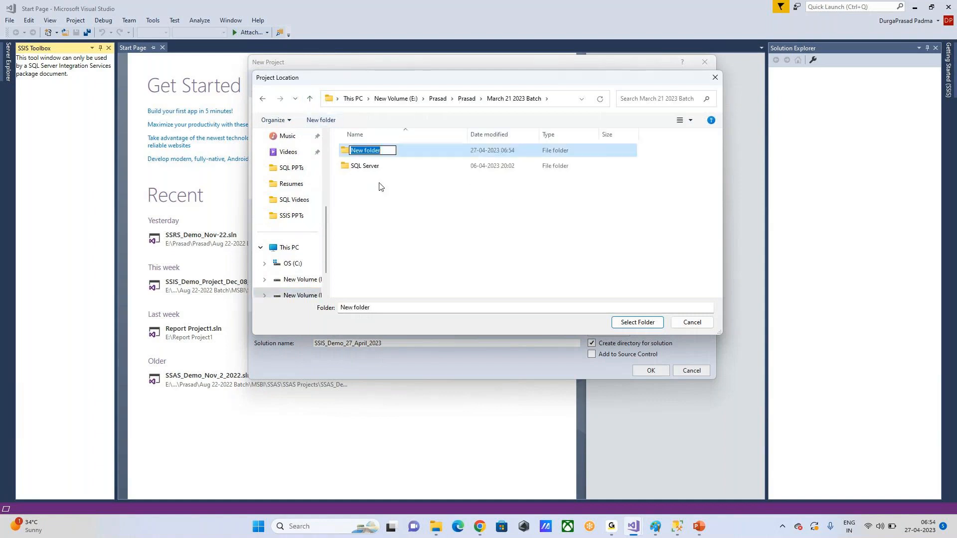
type("MSBI")
key("Return")
key("Return")
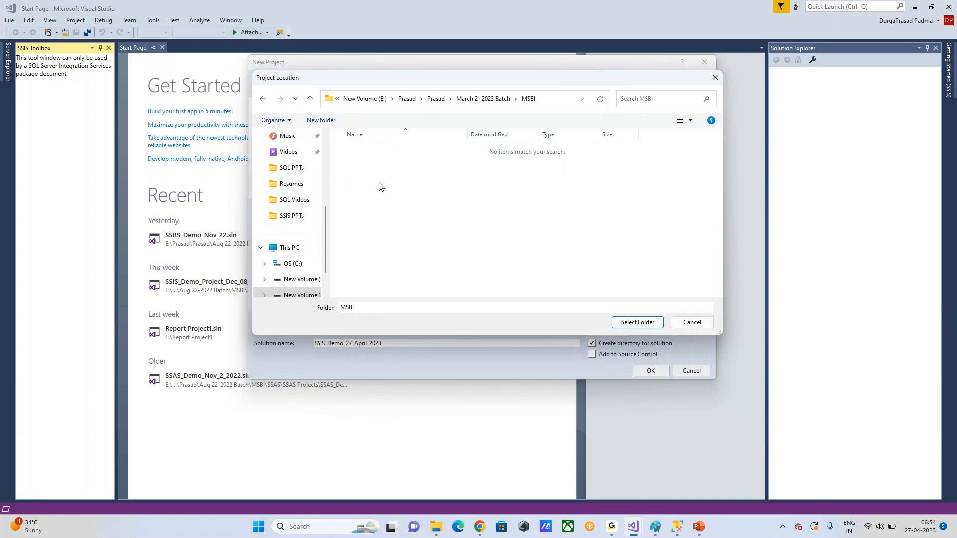
Create a folder named SSIS inside the MSBI folder and open it.
left_click(319, 121)
type("SSIS")
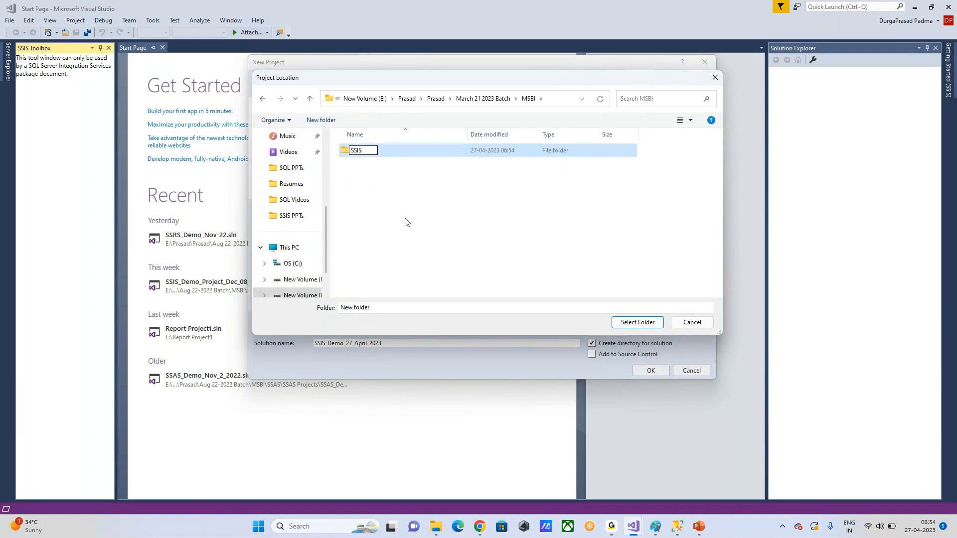
key("Return")
key("Return")
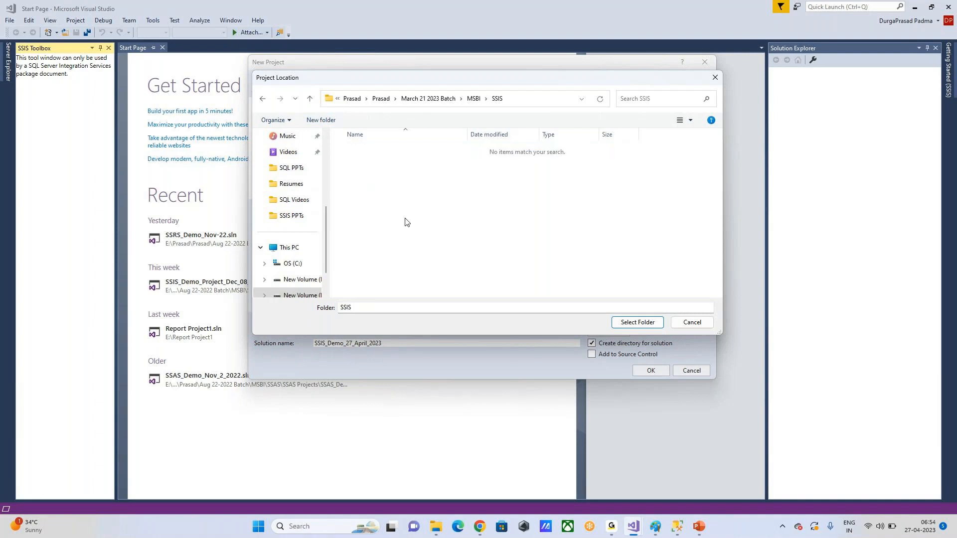
Create a folder named SSIS Projects inside the SSIS folder and set it as the project location.
left_click(319, 121)
type("SSIS Projects")
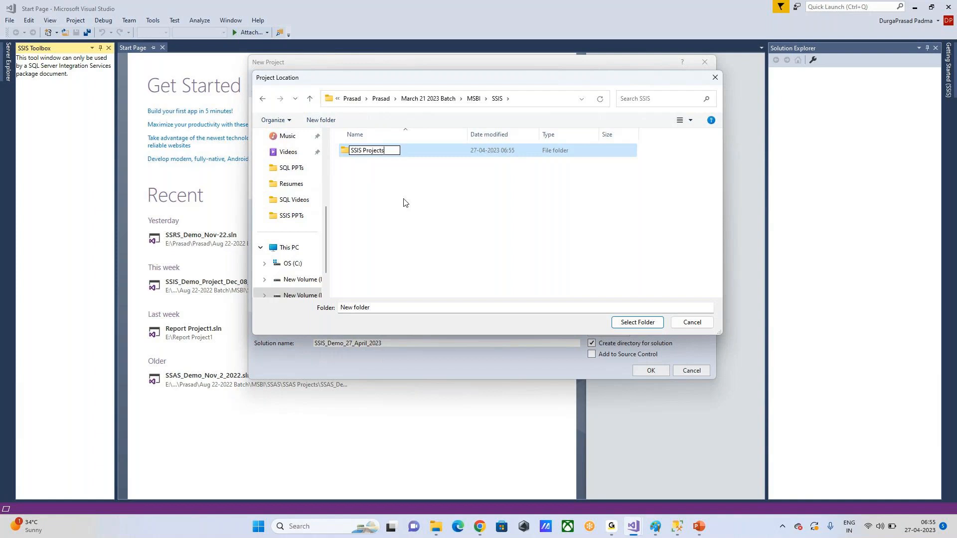
key("Return")
key("Return")
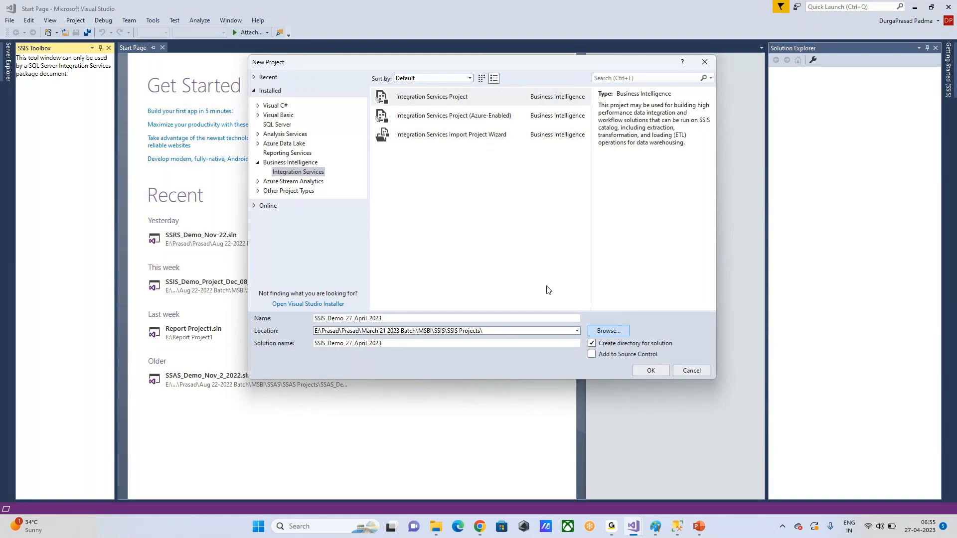
Create the Integration Services project with the chosen name and location.
left_click(641, 372)
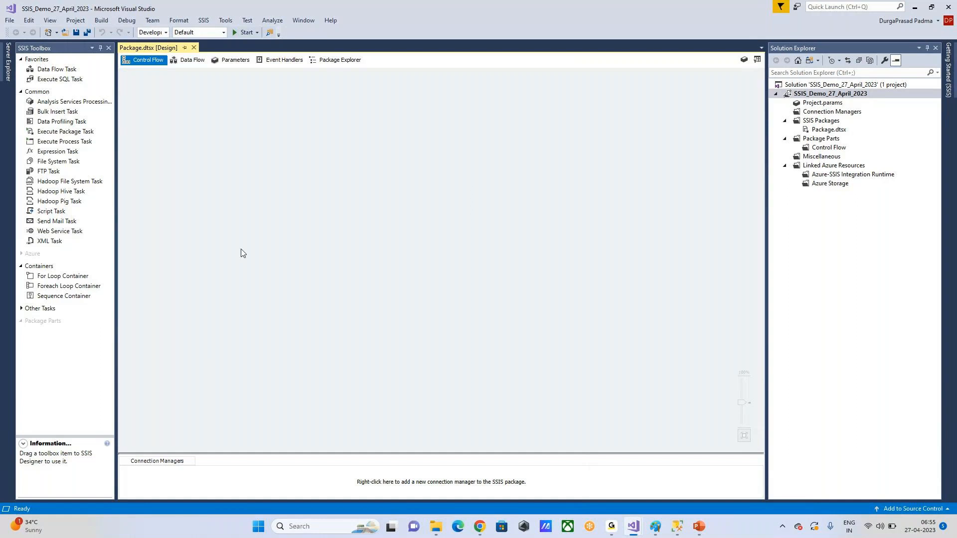
Close the SSIS Toolbox and Solution Explorer windows, and bring Solution Explorer back.
left_click(108, 48)
left_click(935, 47)
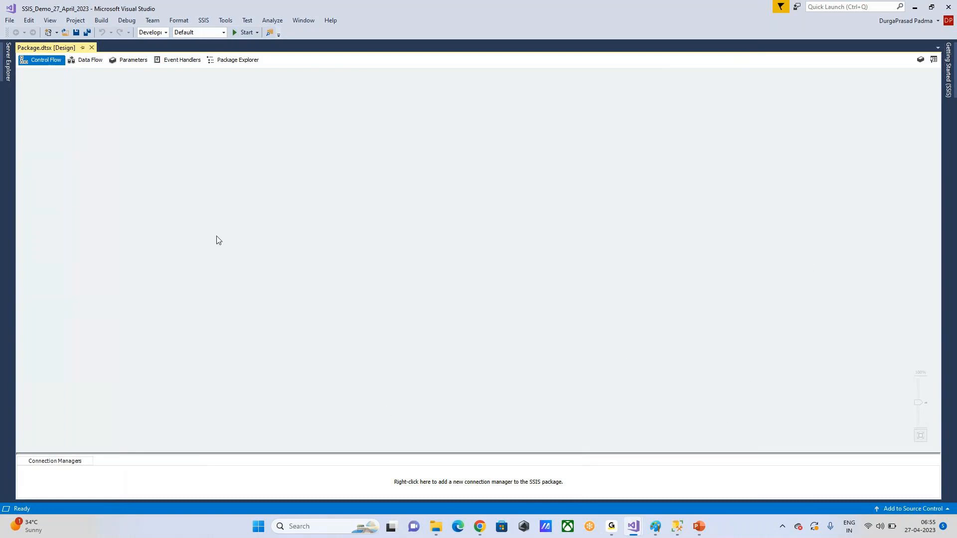
left_click(47, 22)
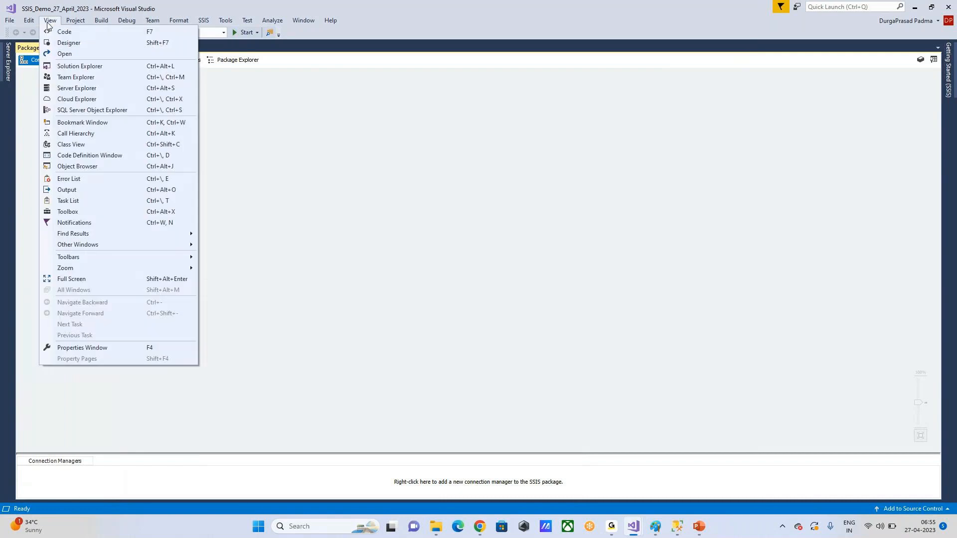
left_click(59, 69)
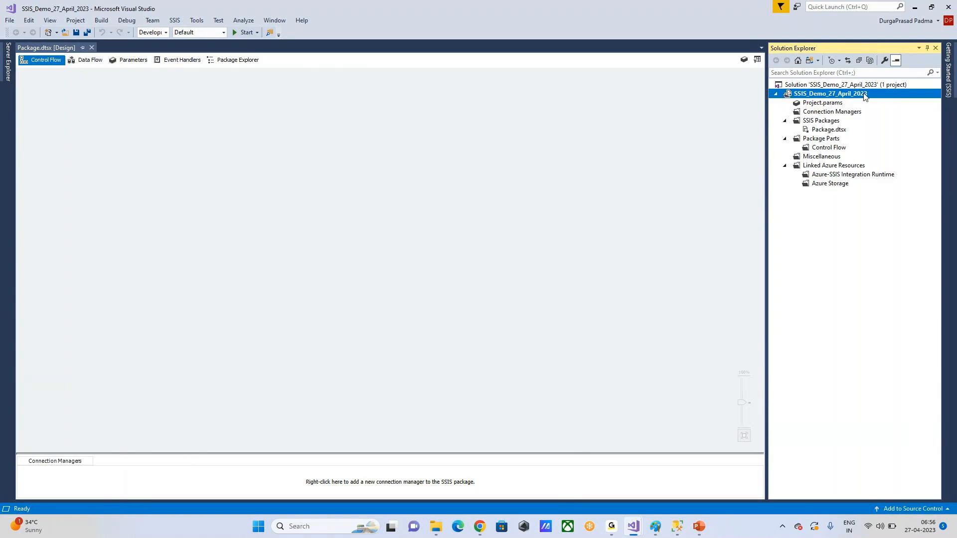
Look through the SSIS Packages folder, Package.dtsx, Project.params and the project node in Solution Explorer.
left_click(825, 122)
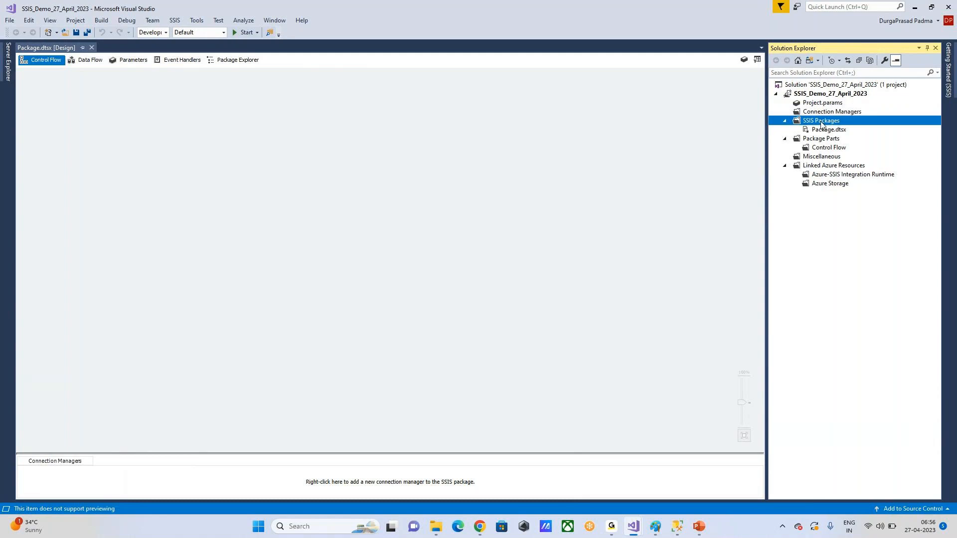
left_click(822, 129)
left_click(824, 123)
left_click(825, 129)
left_click(831, 105)
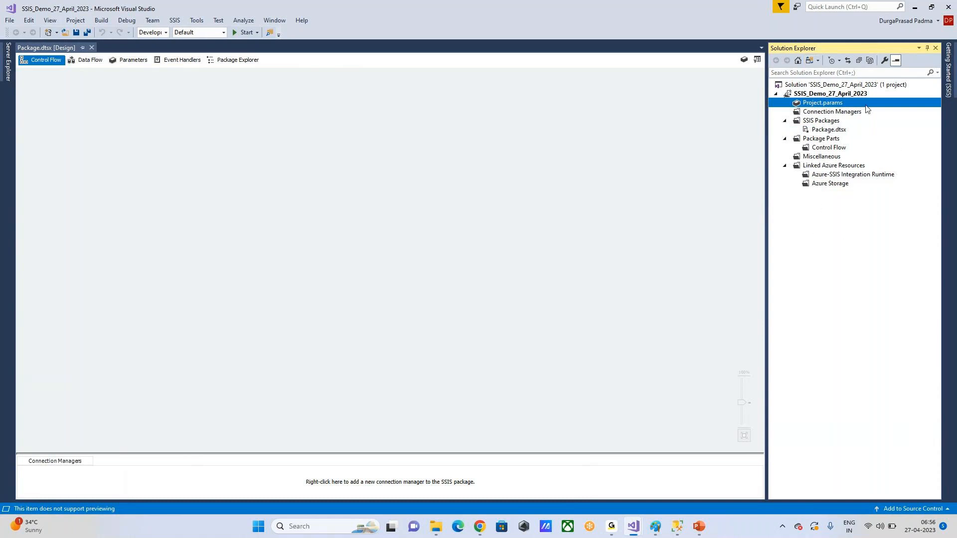
left_click(831, 95)
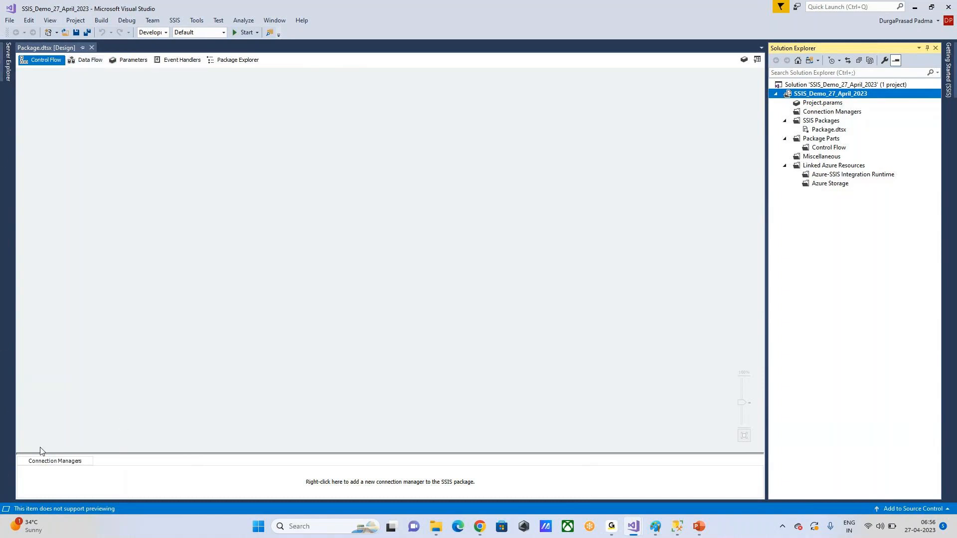
left_click(48, 20)
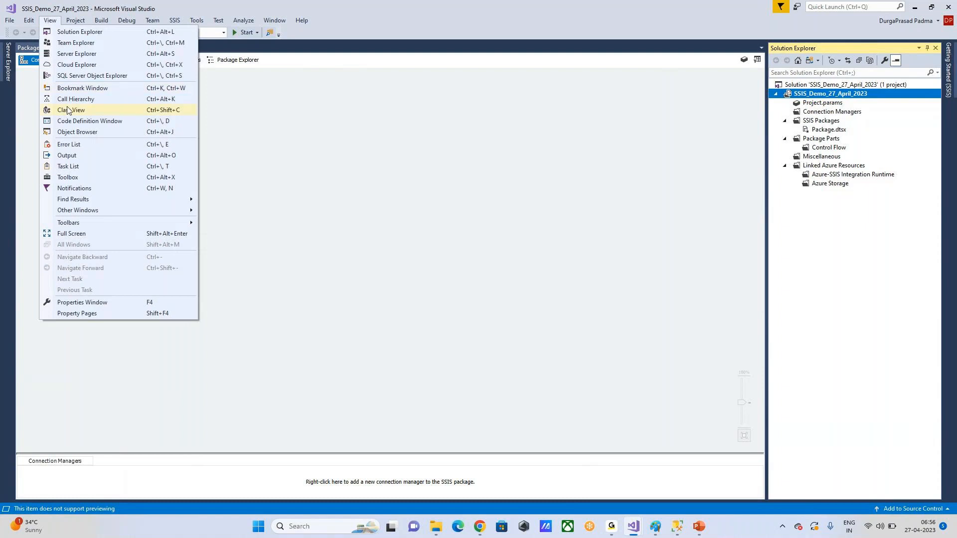
left_click(68, 178)
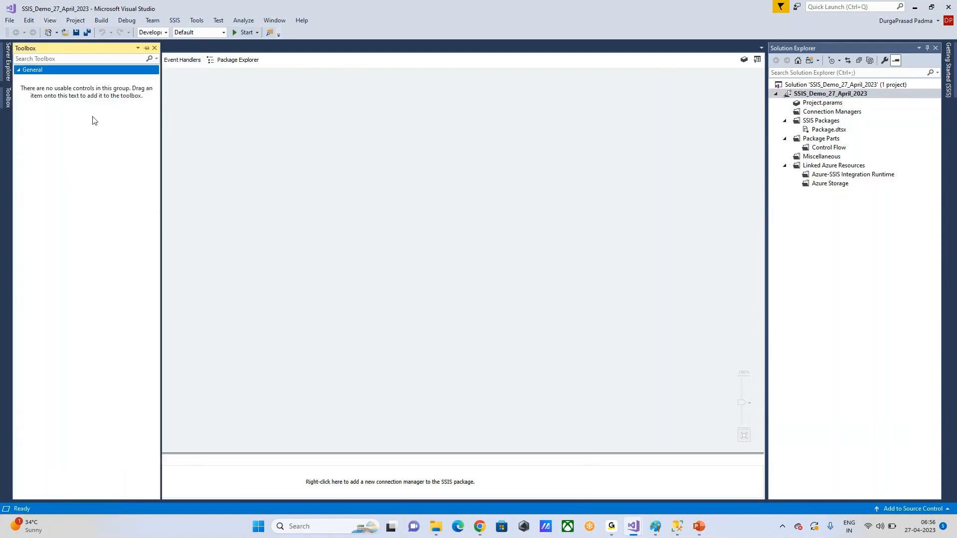
left_click(155, 48)
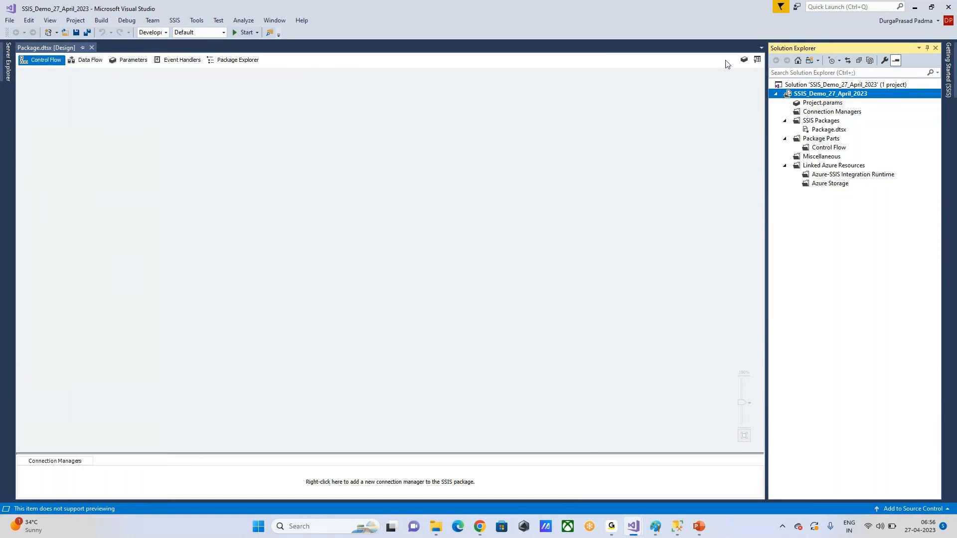
Reopen the SSIS Toolbox from the package designer.
left_click(758, 62)
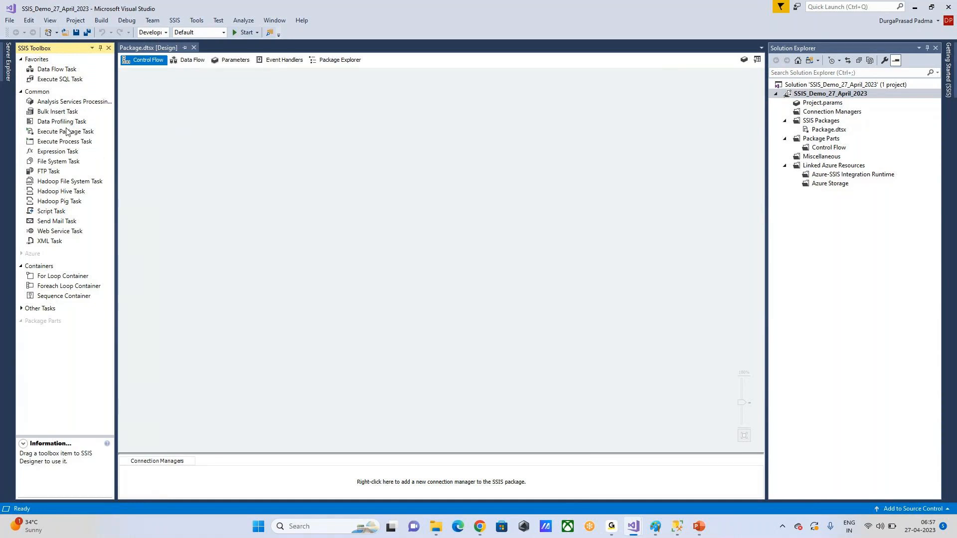
left_click(49, 20)
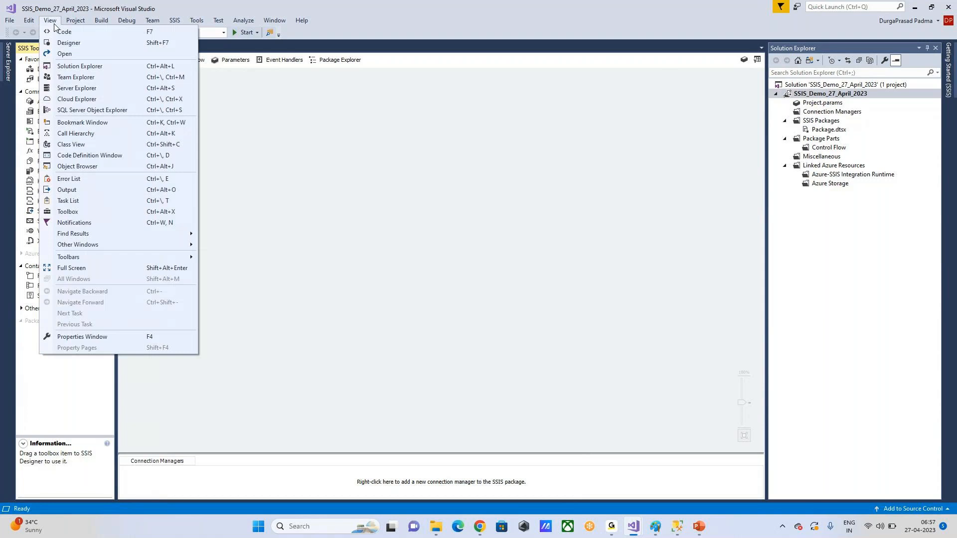
left_click(75, 210)
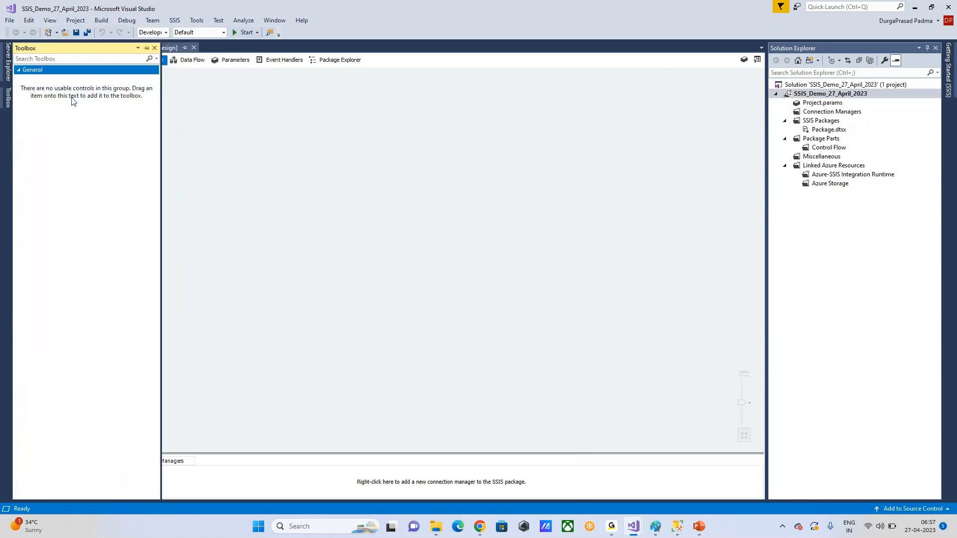
left_click(154, 48)
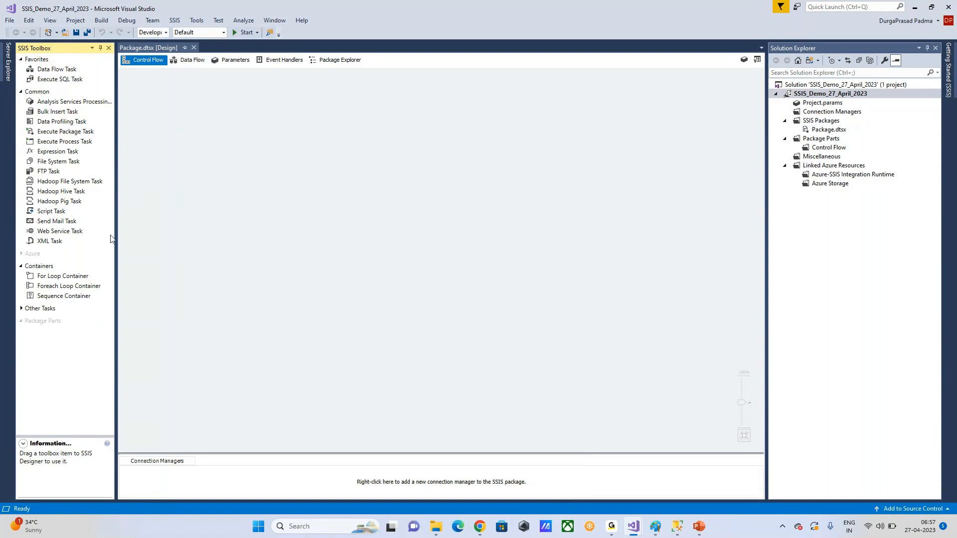
left_click(305, 529)
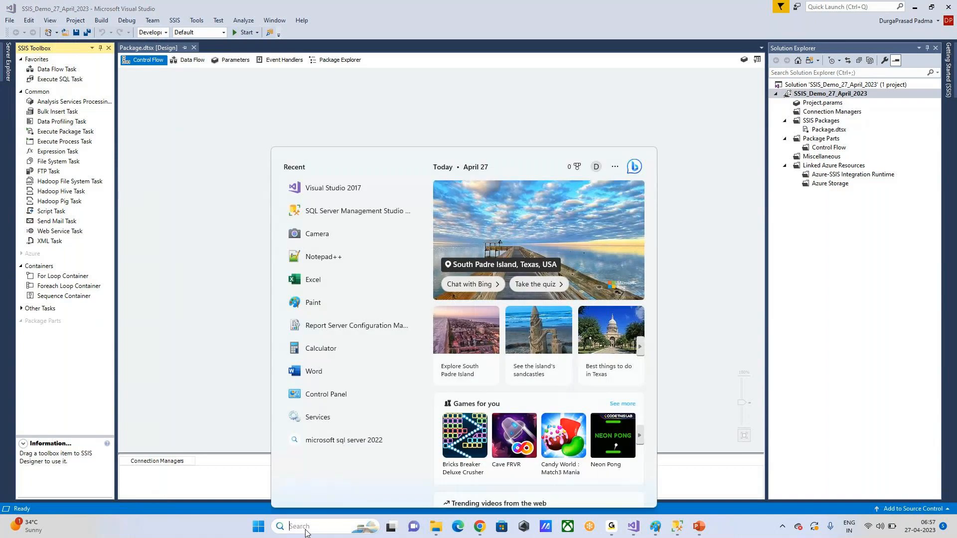
Review the Business Intelligence project templates, name and location settings for a new project, and leave without creating one.
left_click(9, 20)
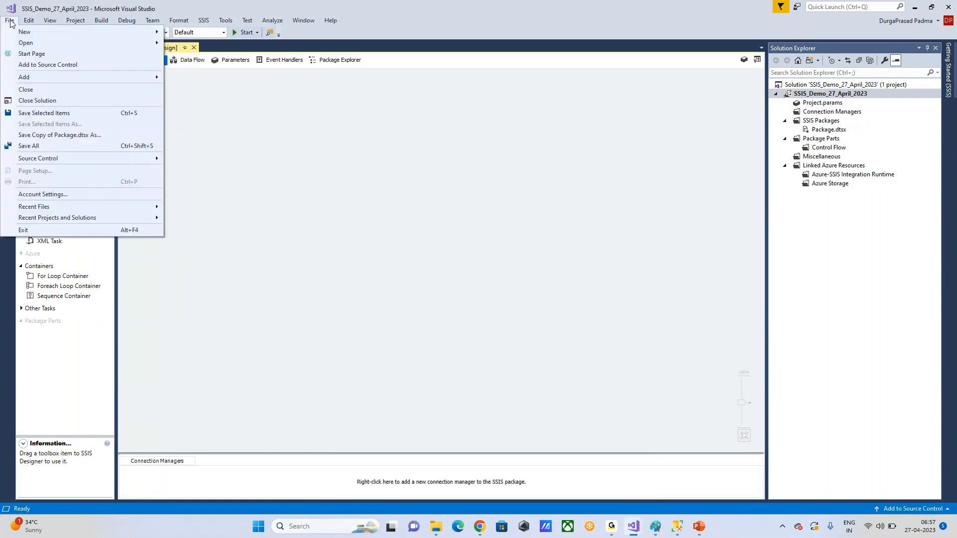
left_click(205, 33)
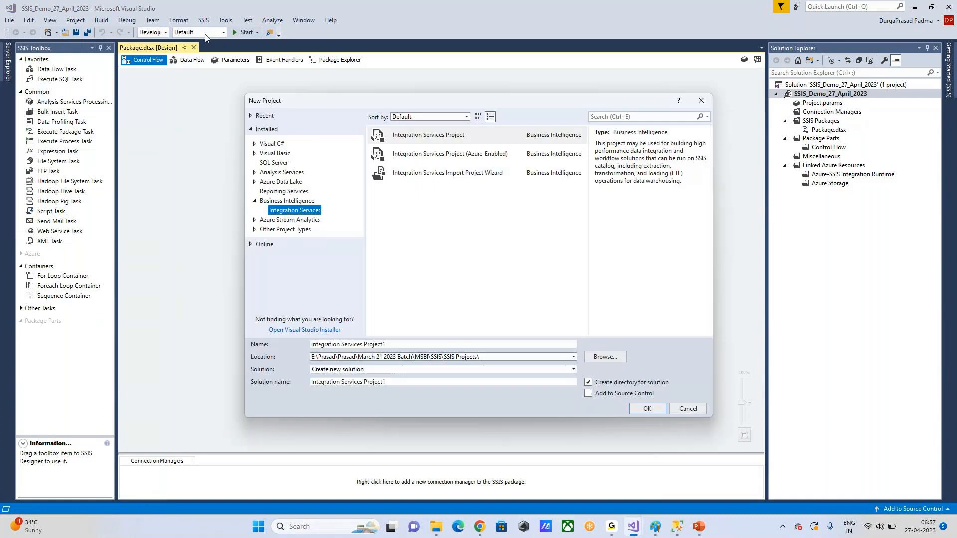
double_click(301, 201)
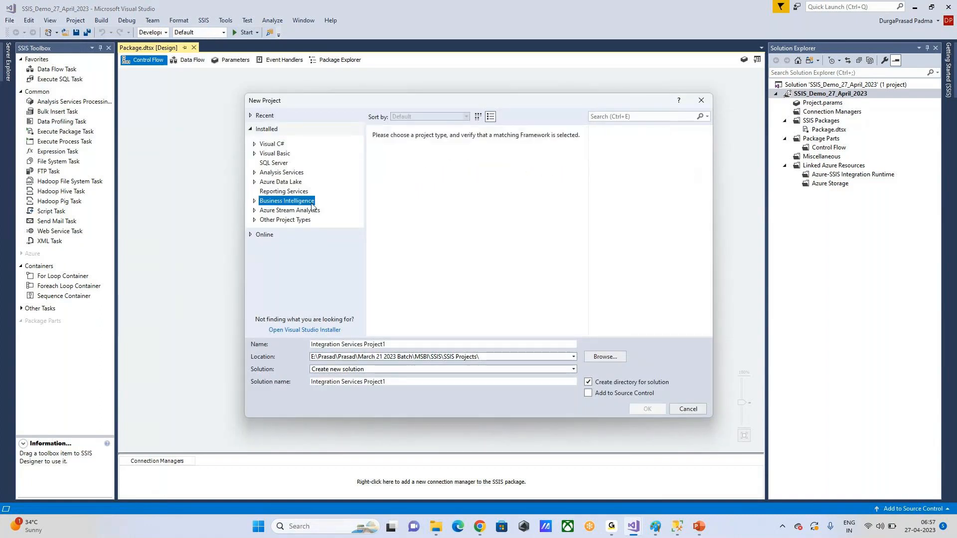
left_click(272, 182)
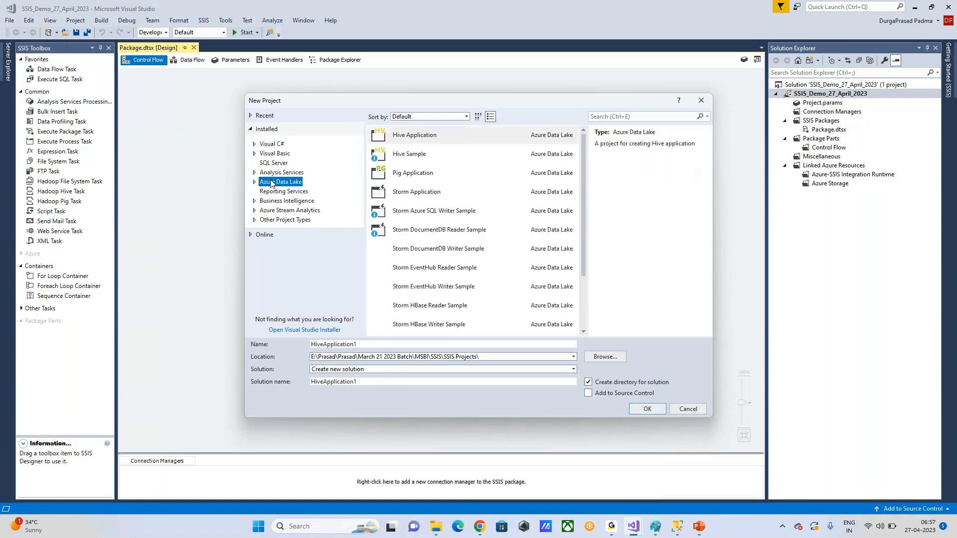
left_click(269, 201)
double_click(269, 202)
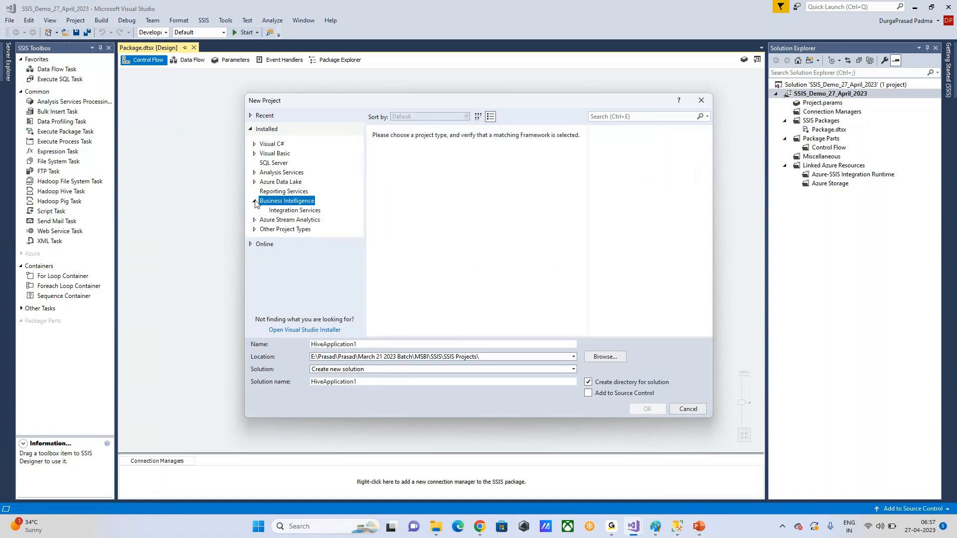
left_click(295, 211)
left_click(434, 136)
left_click_drag(402, 345, 231, 343)
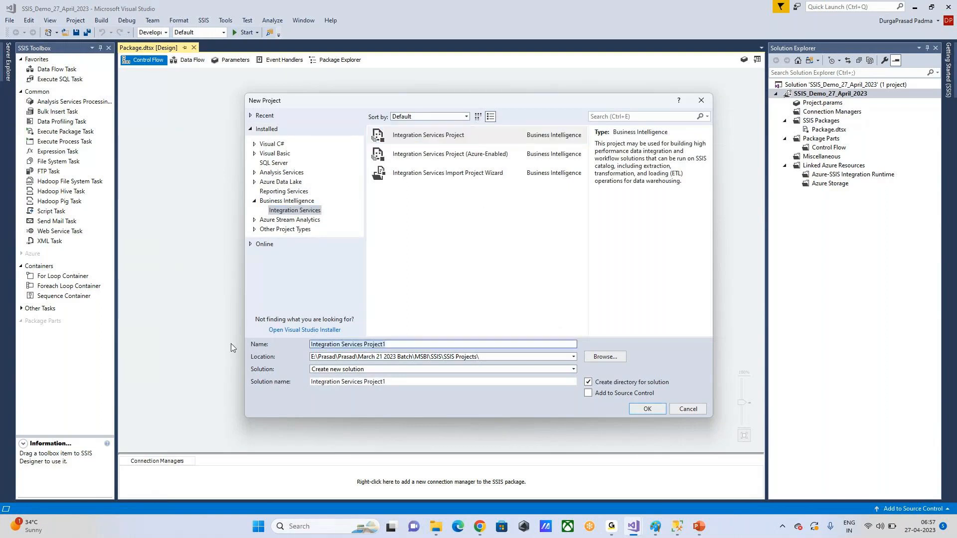
left_click(488, 357)
left_click(532, 359)
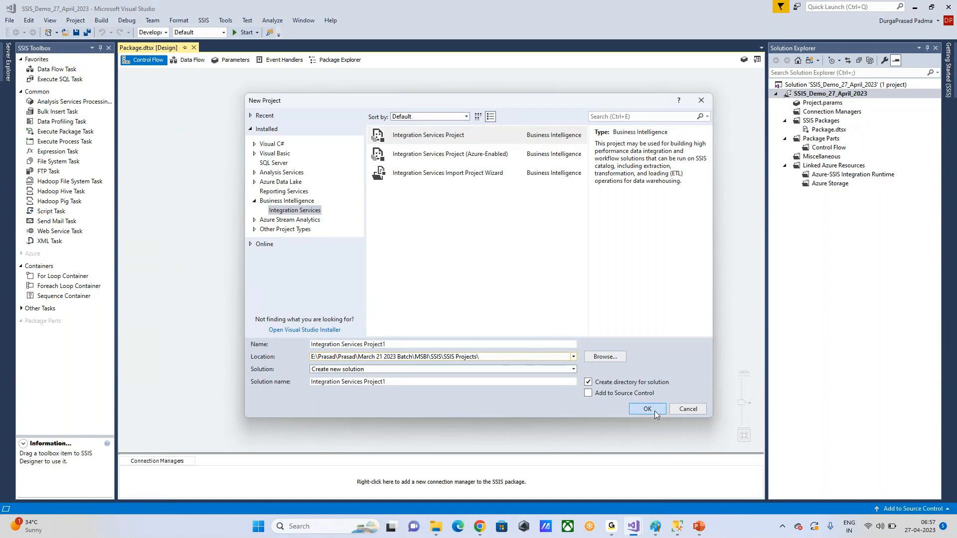
left_click(686, 410)
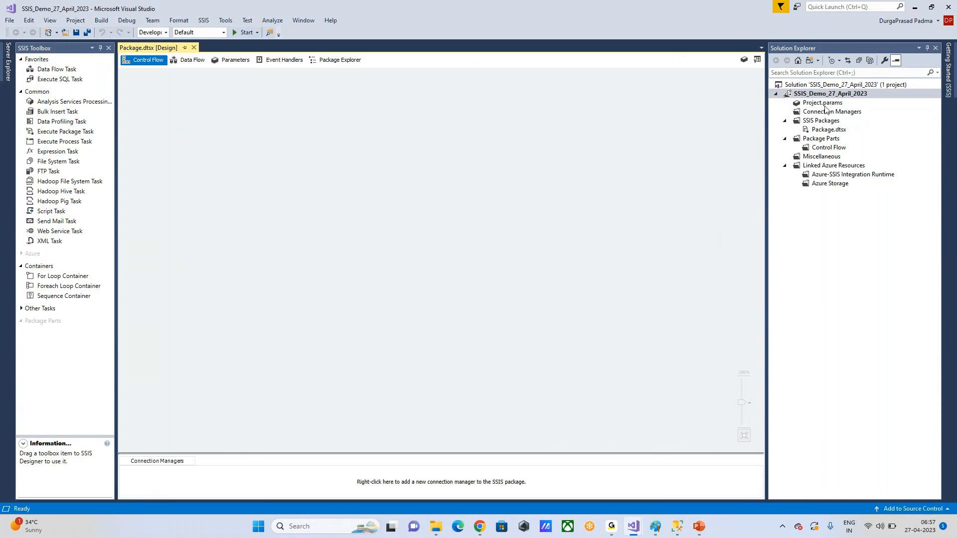
left_click(50, 20)
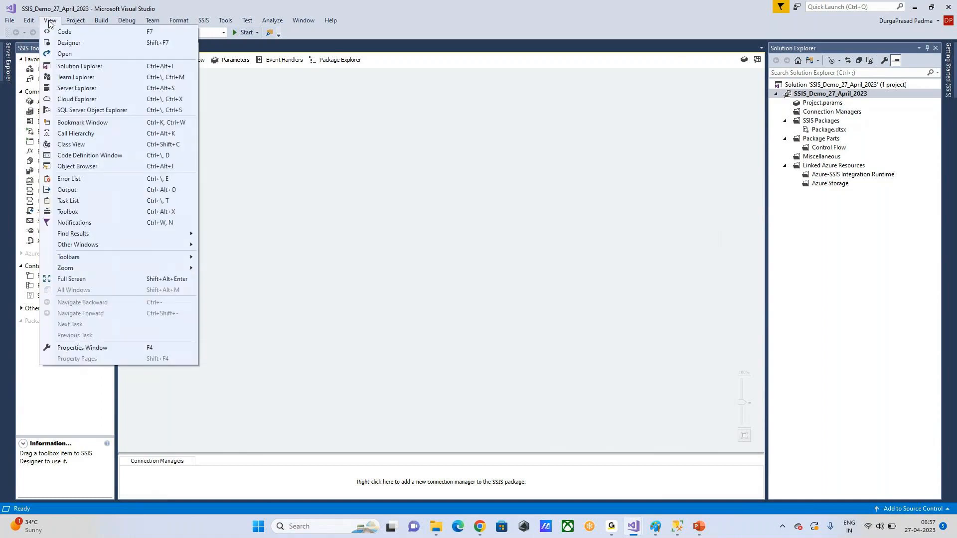
left_click(63, 67)
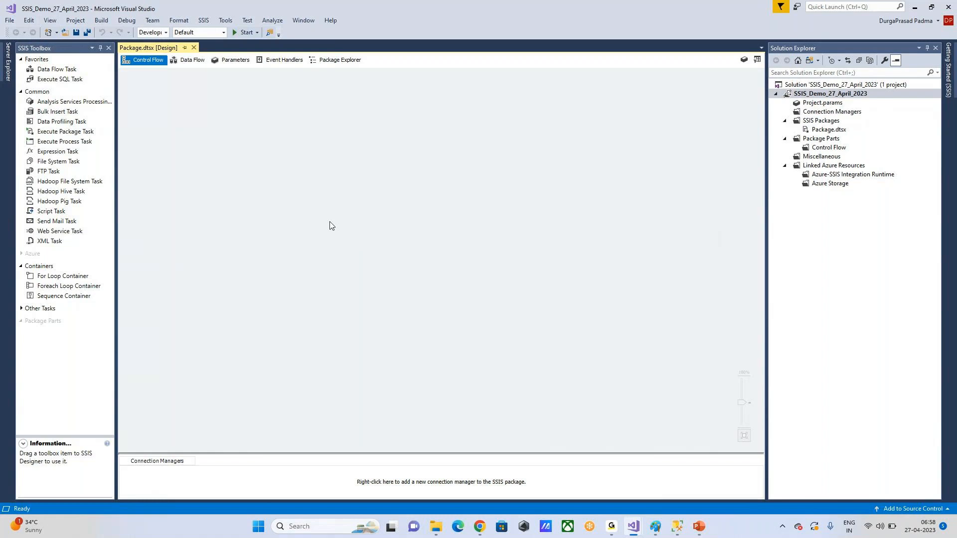
Add Data Flow, Data Profiling, Execute Process, Hadoop Pig, XML and two Hadoop File System tasks to the package's control flow.
left_click_drag(59, 74, 258, 165)
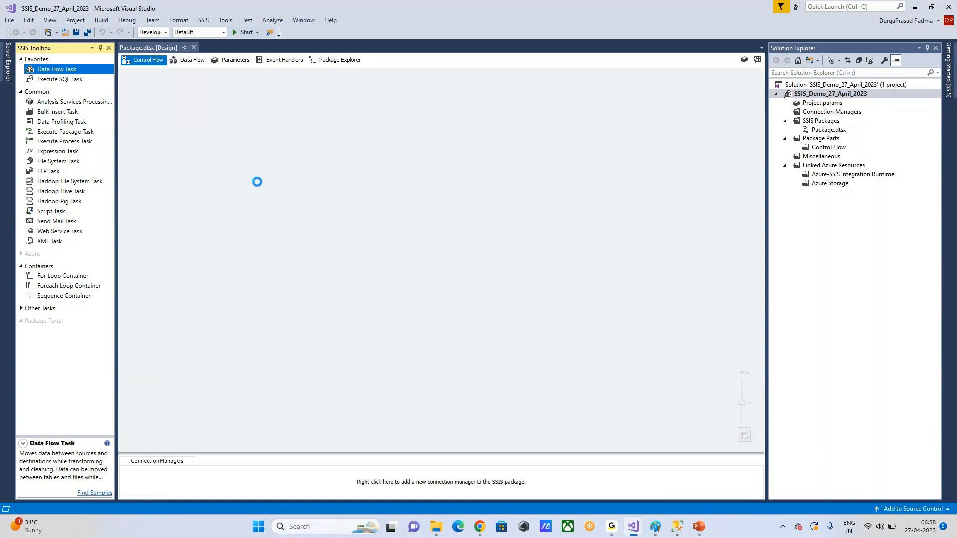
left_click_drag(57, 121, 421, 121)
left_click_drag(65, 141, 330, 181)
left_click_drag(68, 182, 588, 171)
left_click_drag(59, 201, 261, 220)
left_click_drag(68, 181, 256, 155)
left_click_drag(63, 241, 491, 231)
Spread the Hadoop File System, Execute Process, Data Profiling and XML tasks apart on the control flow canvas.
left_click_drag(319, 164, 277, 157)
left_click_drag(382, 188, 436, 183)
left_click_drag(428, 124, 430, 106)
left_click_drag(609, 173, 569, 138)
left_click_drag(538, 243, 568, 198)
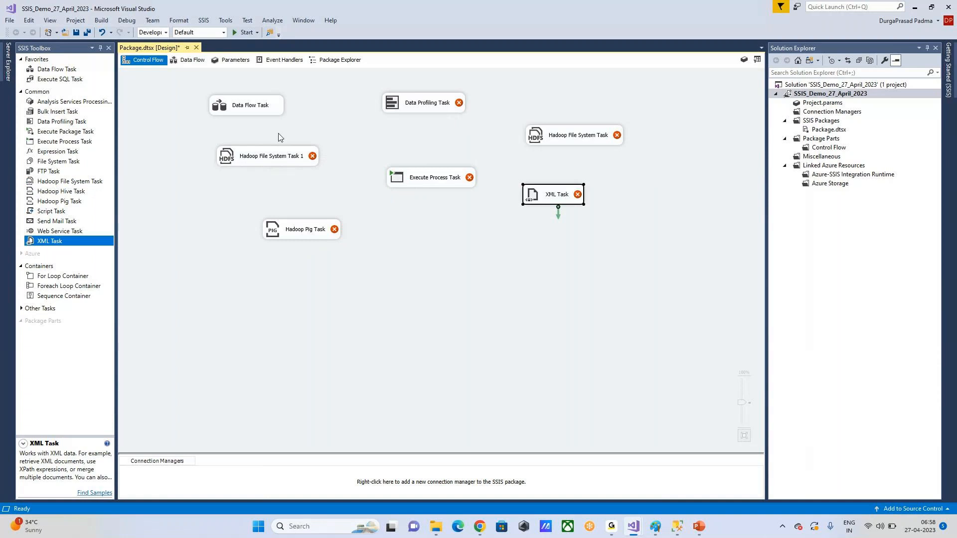
Inspect the Data Profiling Task without changing it, and point out Package.dtsx in Solution Explorer.
double_click(420, 106)
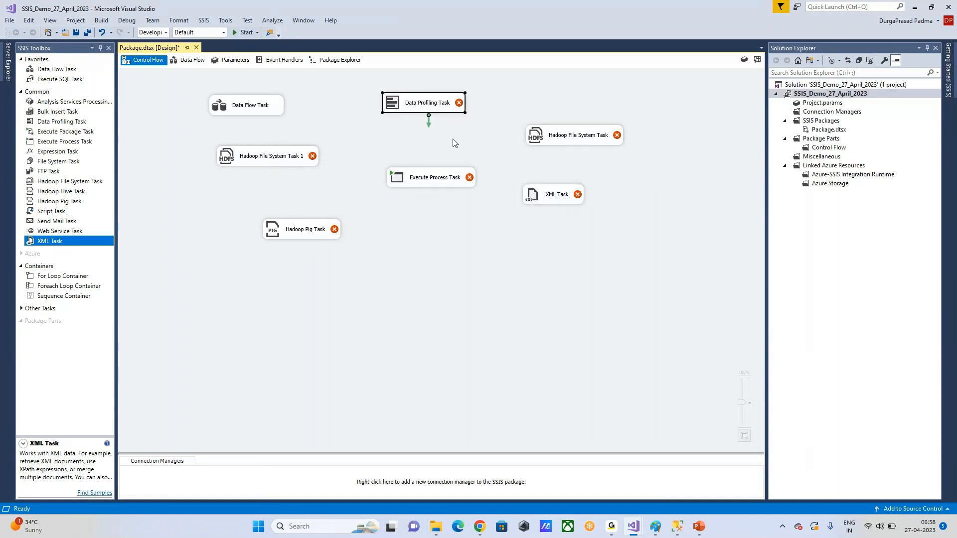
key("Escape")
left_click(154, 134)
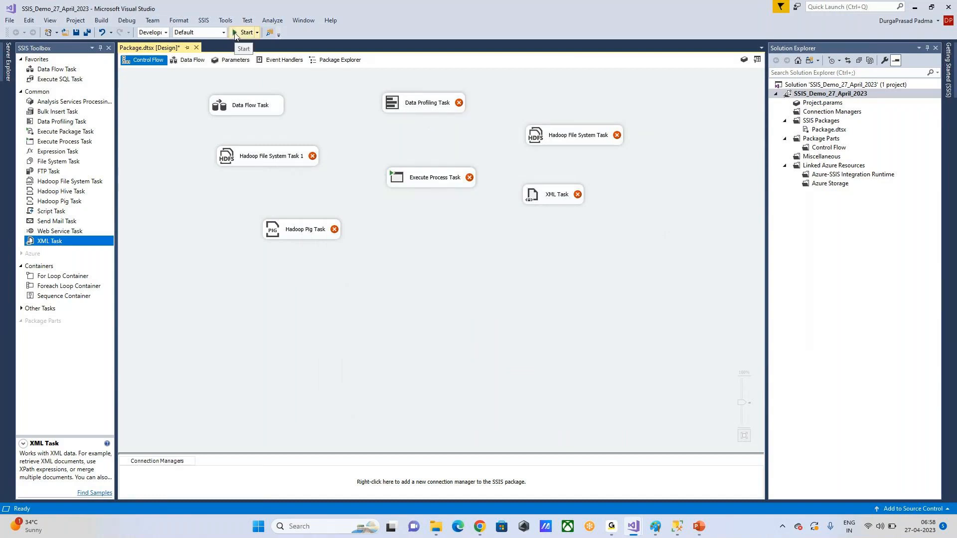
left_click(822, 132)
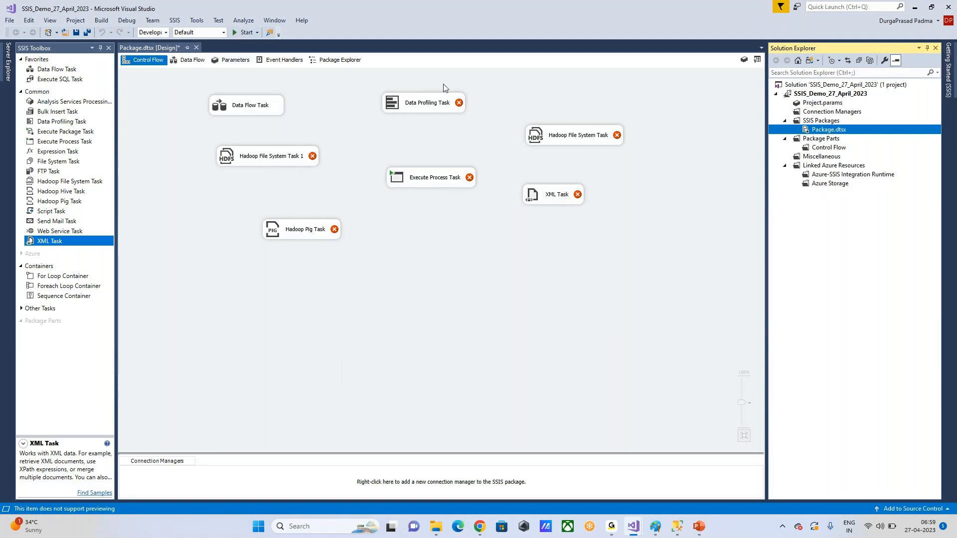
left_click(624, 284)
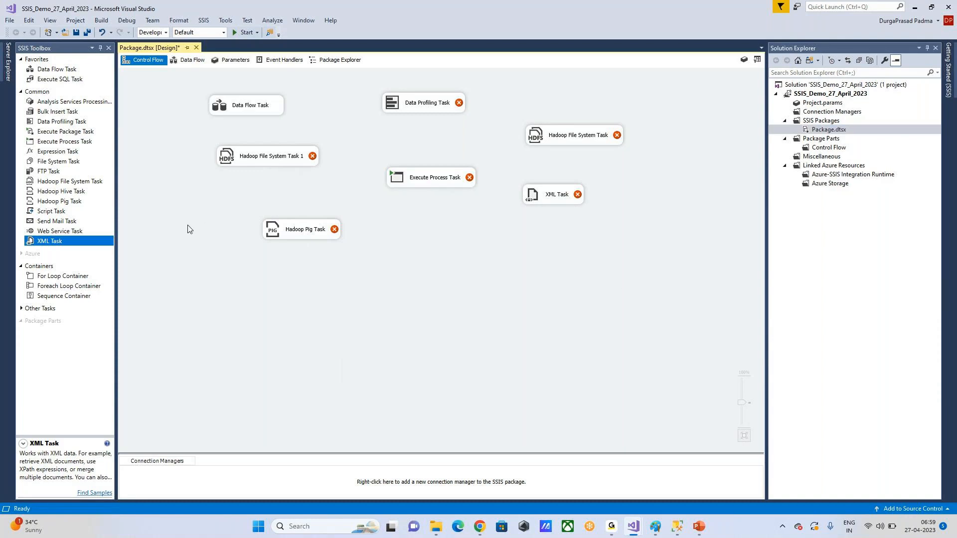
Arrange the tasks in two rows, with Data Profiling, Hadoop File System and XML beside Data Flow, and Execute Process and Hadoop Pig below.
left_click_drag(448, 105, 403, 108)
left_click_drag(563, 141, 479, 111)
left_click_drag(558, 200, 596, 112)
left_click_drag(435, 182, 407, 159)
left_click_drag(320, 225, 548, 146)
left_click(420, 158)
left_click_drag(420, 156, 415, 157)
left_click_drag(503, 150, 499, 154)
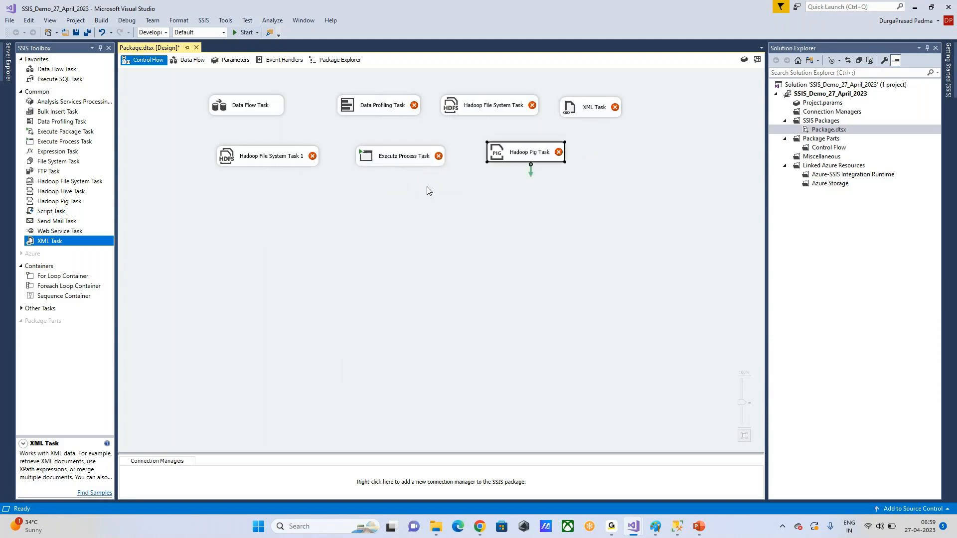
Inspect the Data Profiling Task in the first row again without changing it.
left_click(427, 190)
double_click(382, 105)
key("Escape")
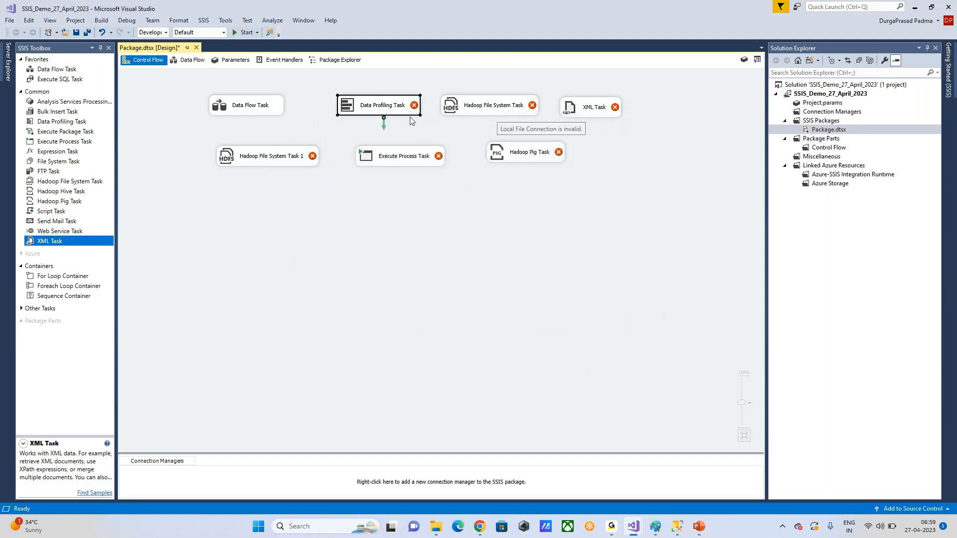
Move the first-row Hadoop File System Task and XML Task slightly farther from the Data Profiling Task.
left_click(486, 108)
left_click_drag(487, 108, 493, 109)
left_click_drag(599, 116, 610, 117)
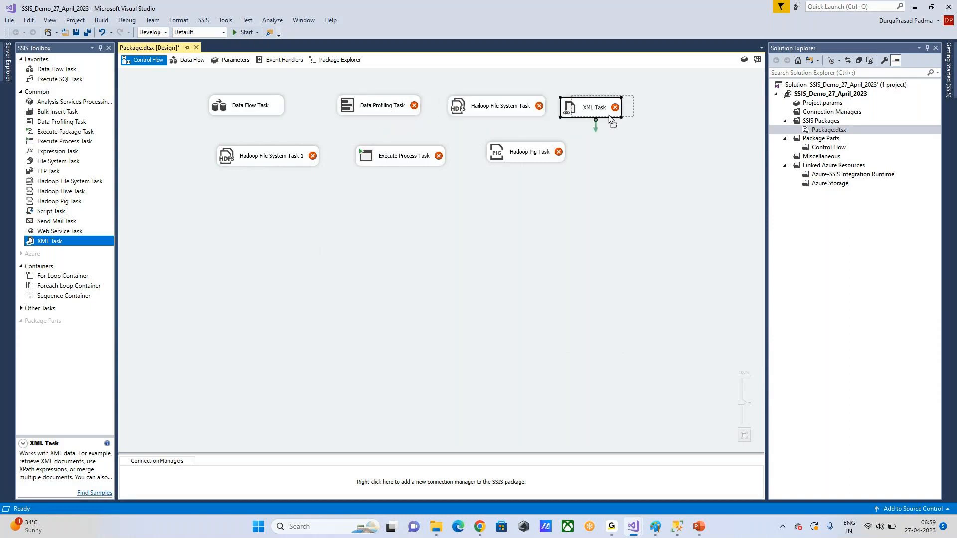
left_click(612, 232)
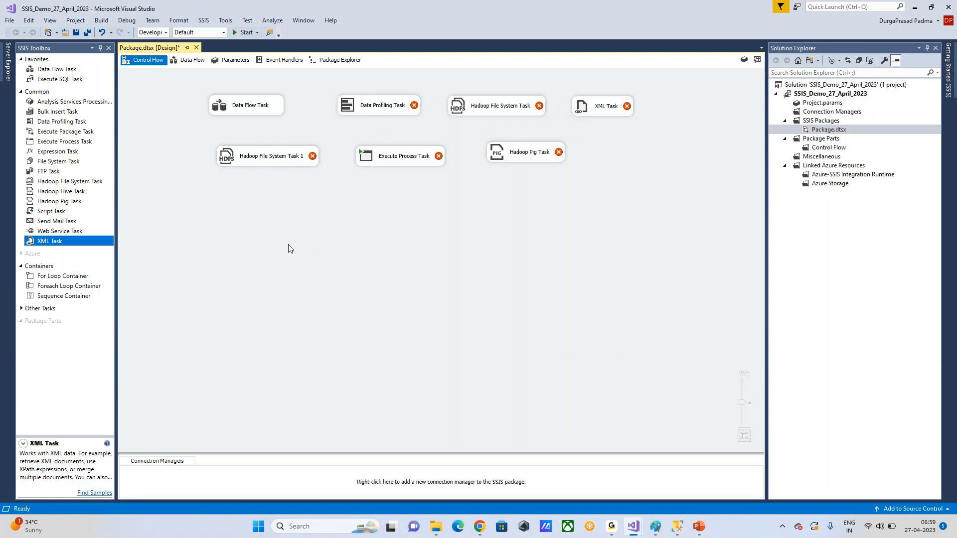
Connect the tasks in sequence: Data Flow, Hadoop File System 1, Execute Process, Data Profiling, Hadoop File System, XML, Hadoop Pig.
left_click(379, 110)
left_click(595, 124)
left_click(402, 159)
left_click(529, 156)
left_click(458, 231)
left_click(261, 109)
left_click_drag(252, 126, 530, 151)
left_click(270, 159)
left_click(513, 115)
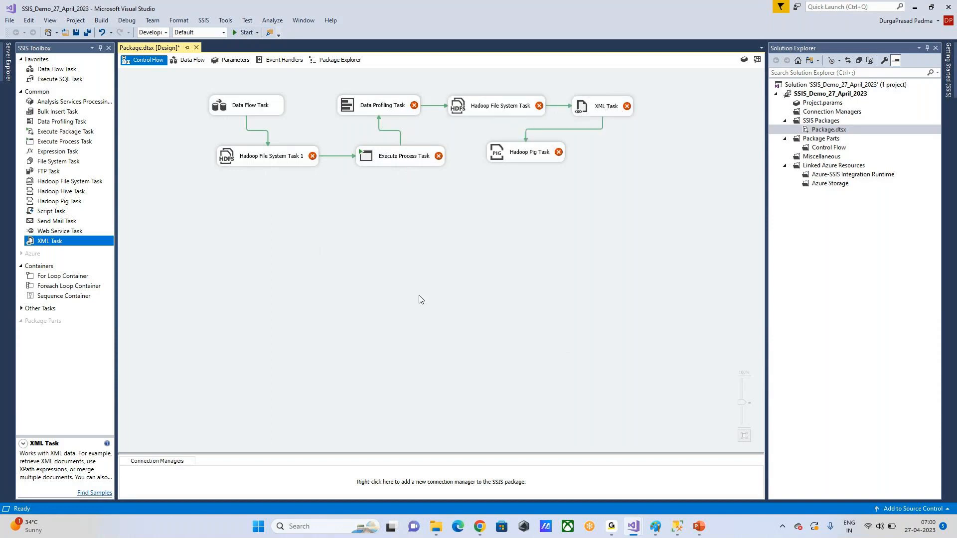
Trace the execution order through the connected tasks, from the Data Flow Task to the Hadoop Pig Task.
left_click(244, 115)
left_click(286, 158)
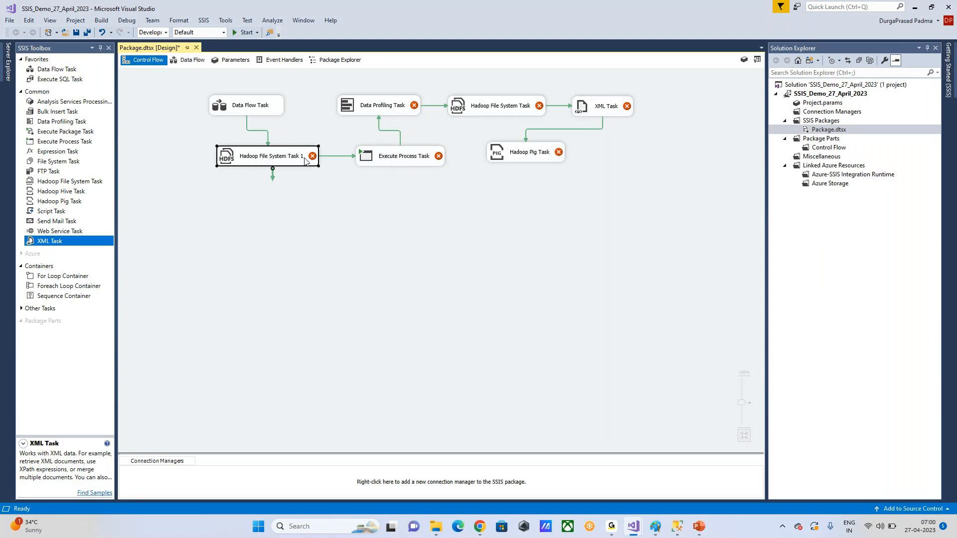
left_click(393, 164)
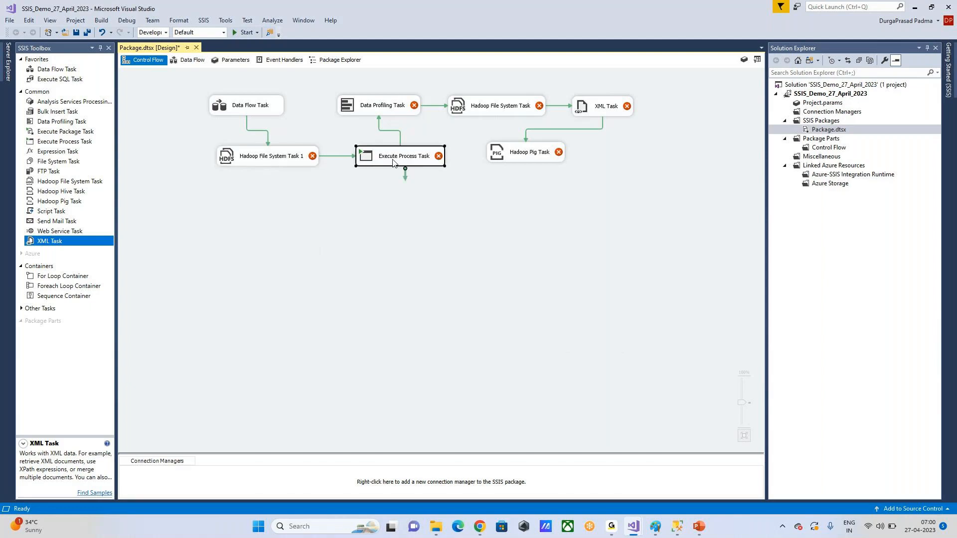
left_click(390, 109)
left_click(498, 109)
left_click(604, 110)
left_click(517, 161)
left_click(512, 283)
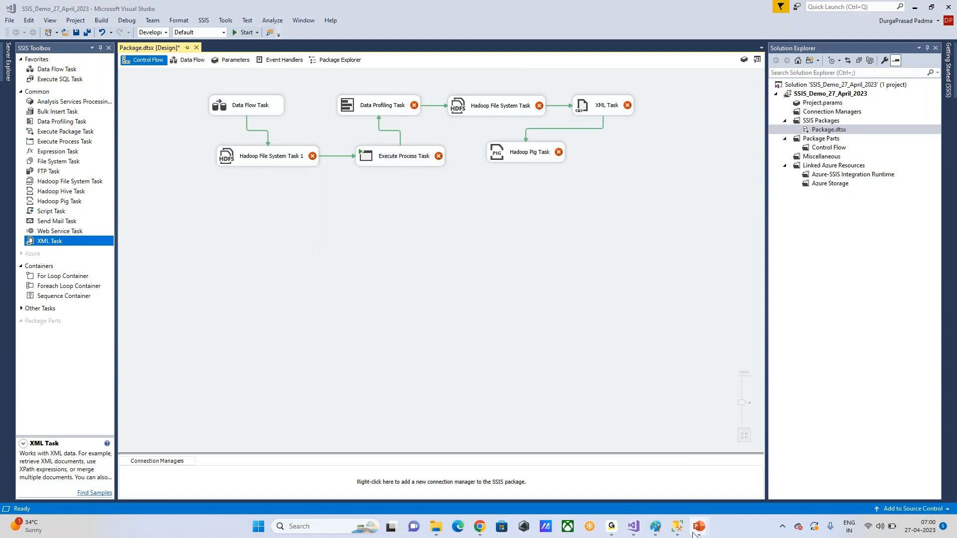
Switch to the PowerPoint slide show and review the Core Elements of SSIS Designer slide.
mouse_move(700, 528)
left_click(729, 489)
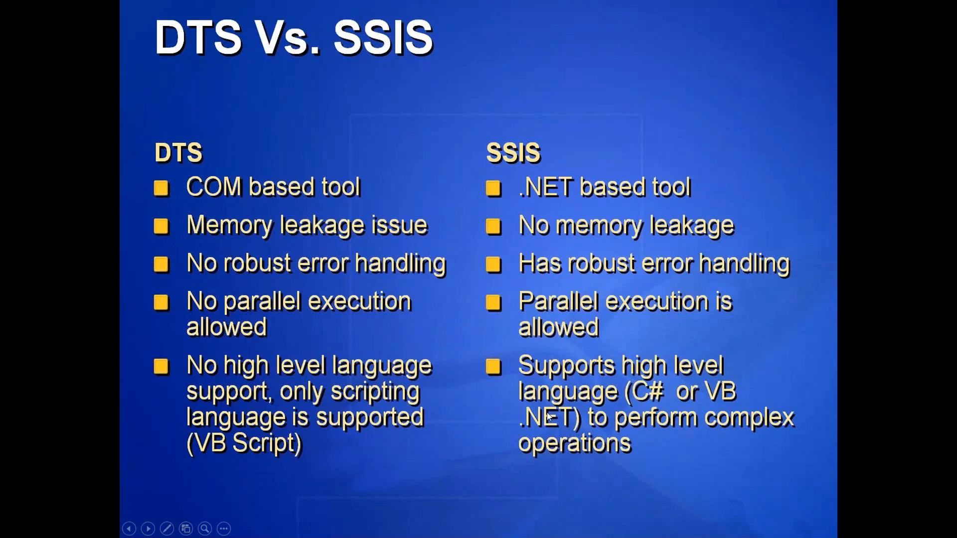
key("alt+Tab")
left_click(458, 254)
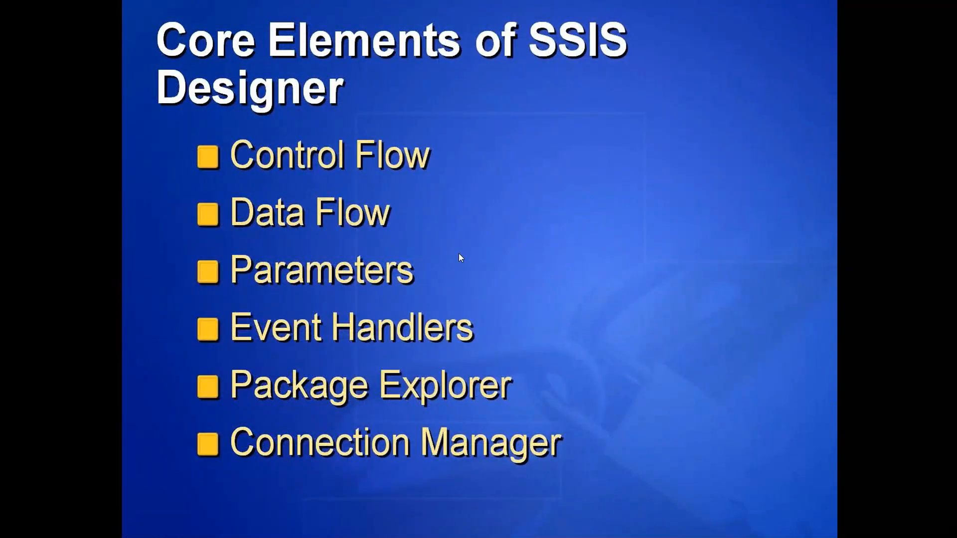
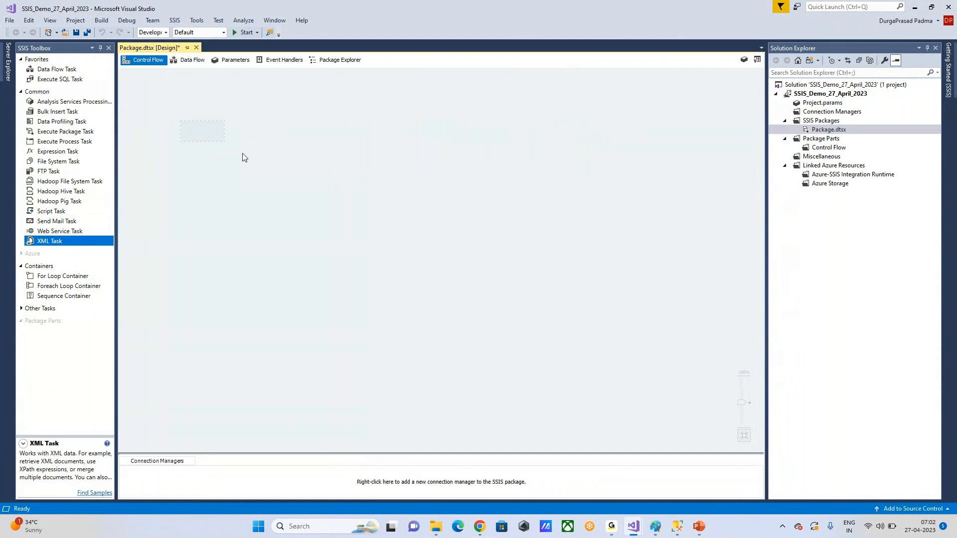
Point out the empty control flow design area, view the Package Explorer and return to the Control Flow.
left_click_drag(259, 230, 466, 332)
left_click_drag(123, 75, 758, 444)
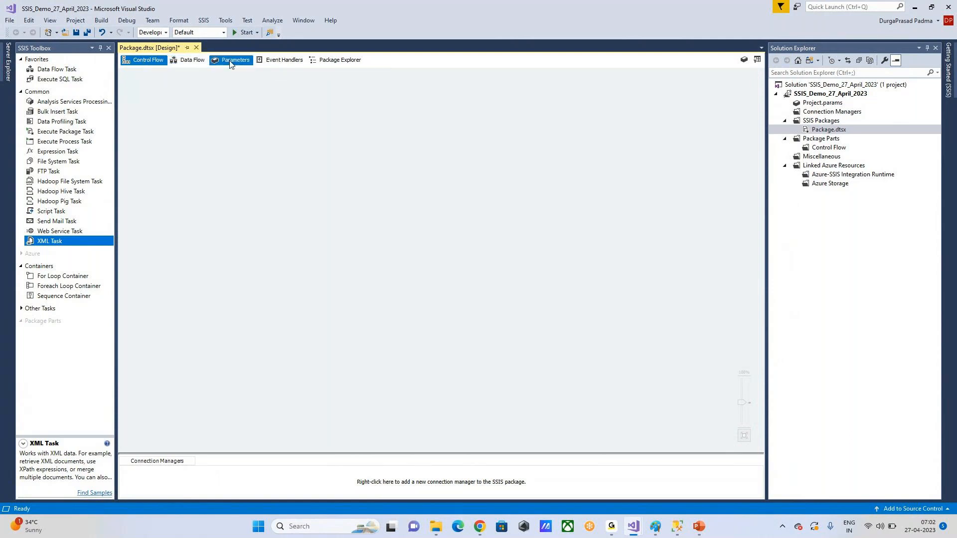
left_click(350, 60)
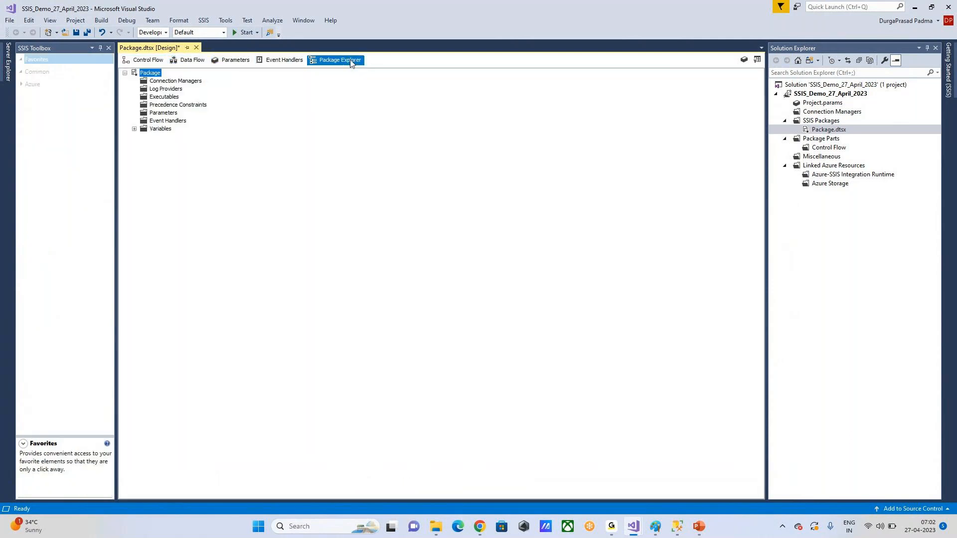
left_click(139, 58)
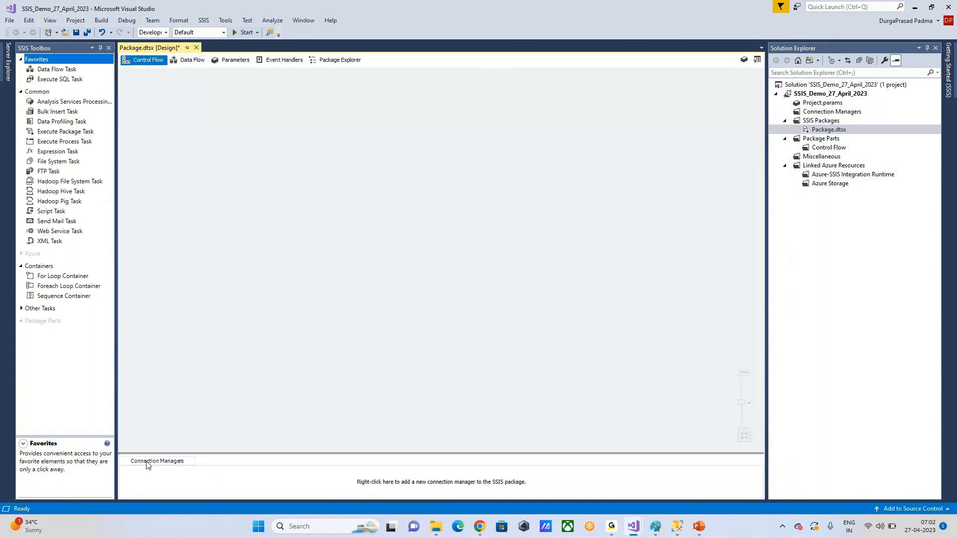
Enlarge the Connection Managers area below the package's control flow design surface.
left_click_drag(406, 454, 406, 409)
left_click(155, 420)
left_click(357, 153)
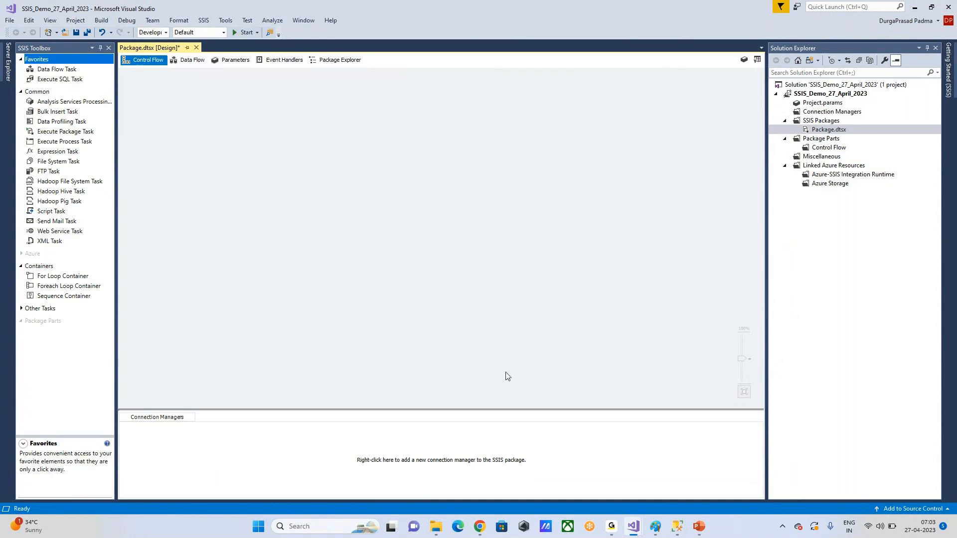
Point out Package.dtsx in Solution Explorer and its open design document.
key("alt+Tab")
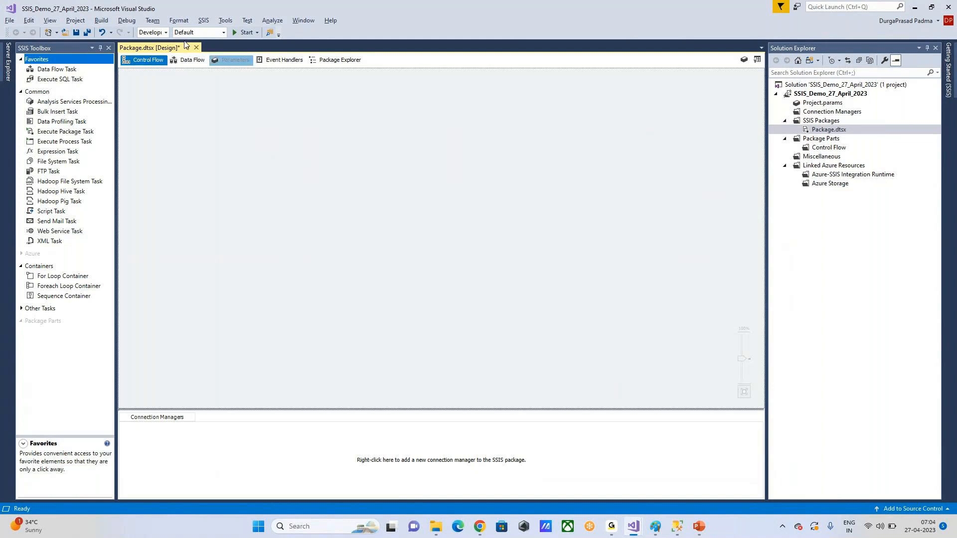
left_click(872, 130)
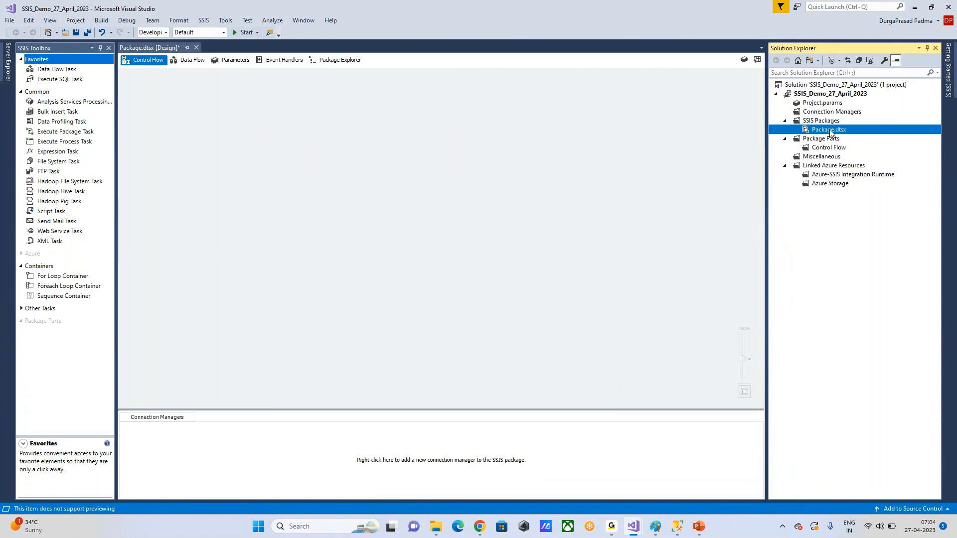
left_click(139, 50)
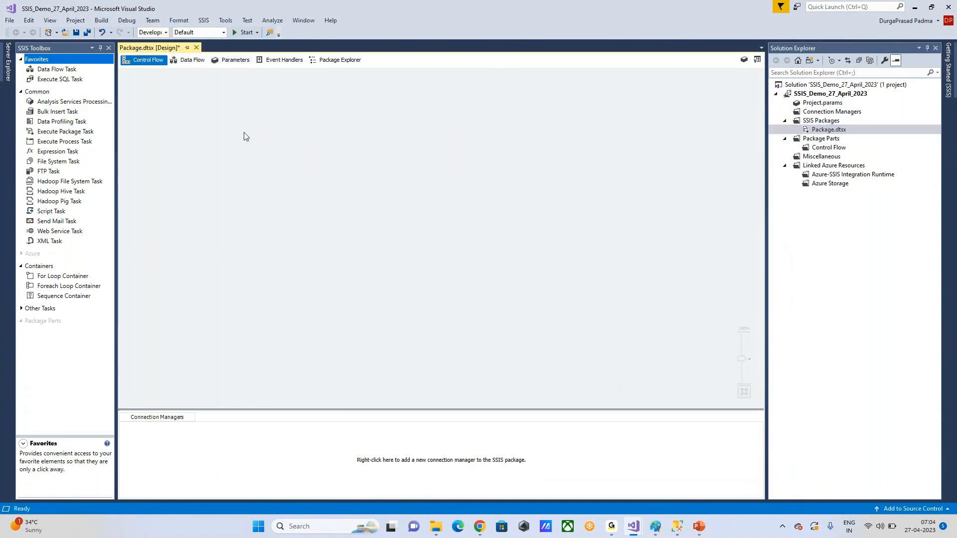
Place Bulk Insert, two Execute Package, Expression, Analysis Services Processing, Script and Web Service tasks on the control flow without overlaps.
double_click(50, 111)
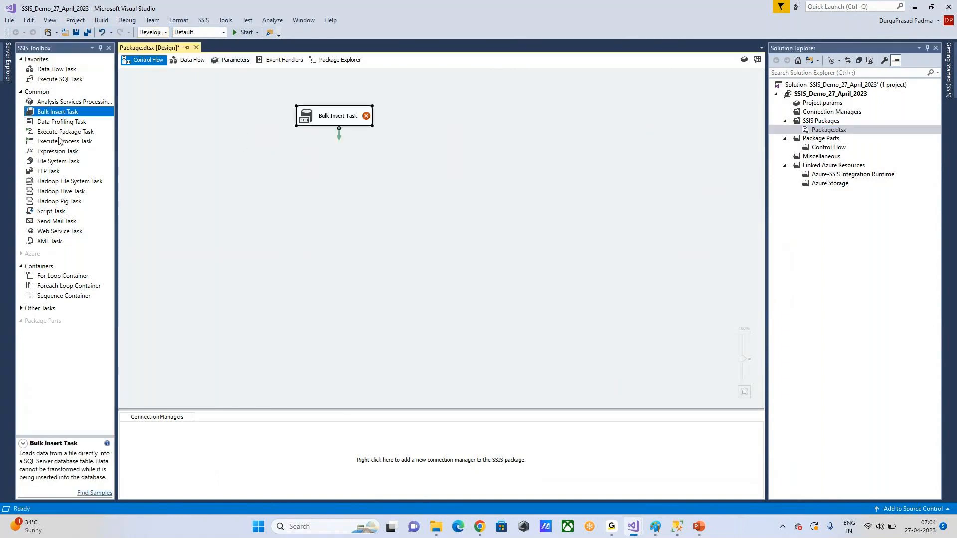
double_click(65, 131)
left_click_drag(57, 151, 252, 186)
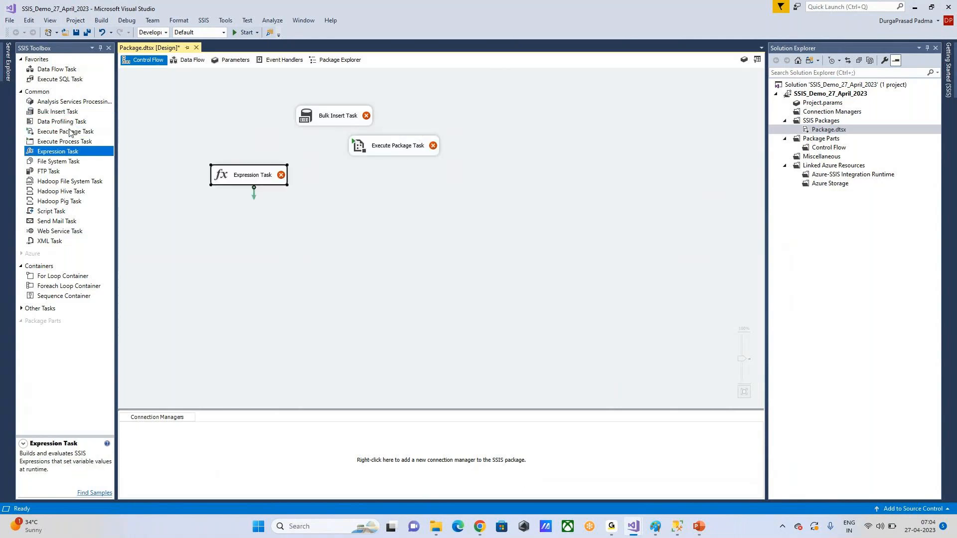
left_click_drag(185, 127, 263, 122)
left_click_drag(259, 215, 259, 216)
left_click_drag(51, 212, 470, 196)
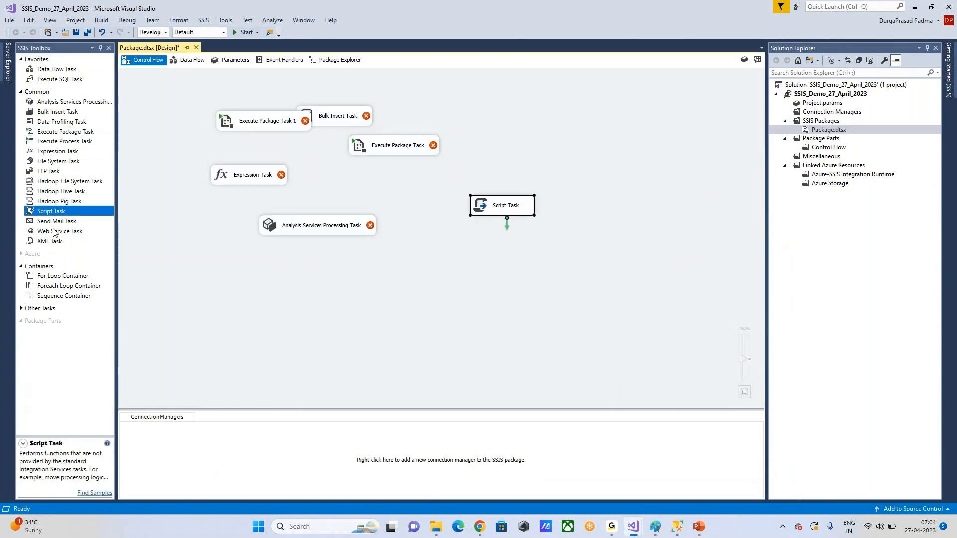
left_click_drag(54, 231, 382, 279)
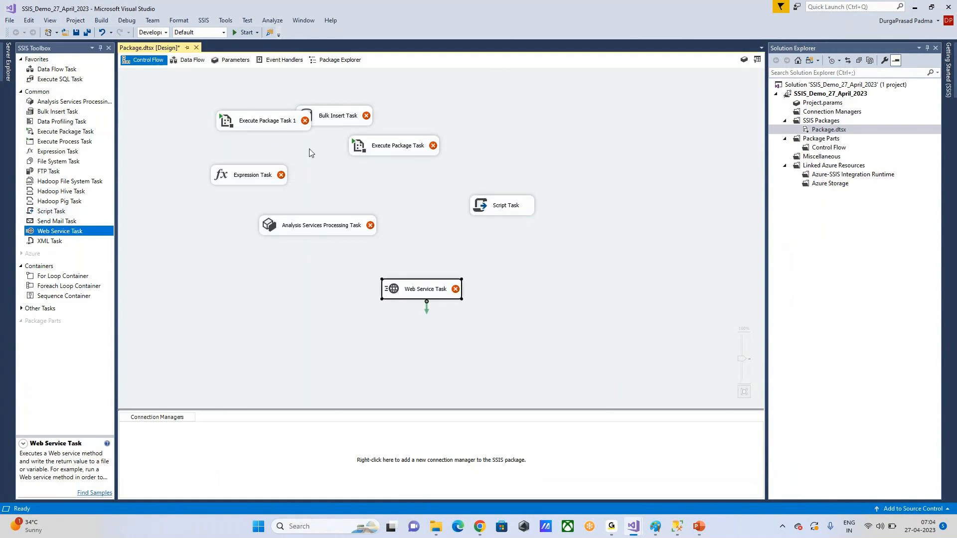
left_click_drag(259, 120, 219, 119)
left_click_drag(344, 115, 384, 101)
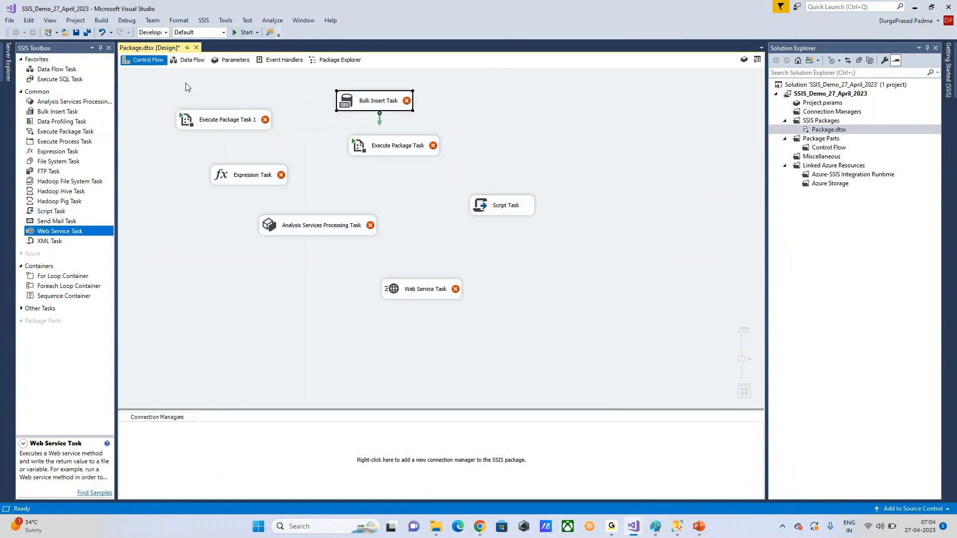
Delete all the tasks from the package's control flow.
left_click_drag(147, 81, 614, 351)
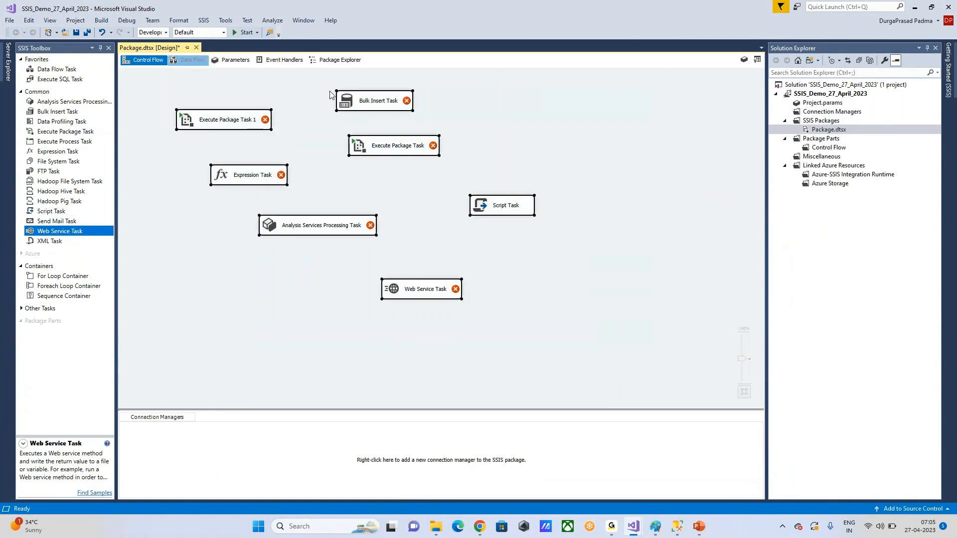
left_click(231, 76)
left_click_drag(159, 83, 584, 333)
key("Delete")
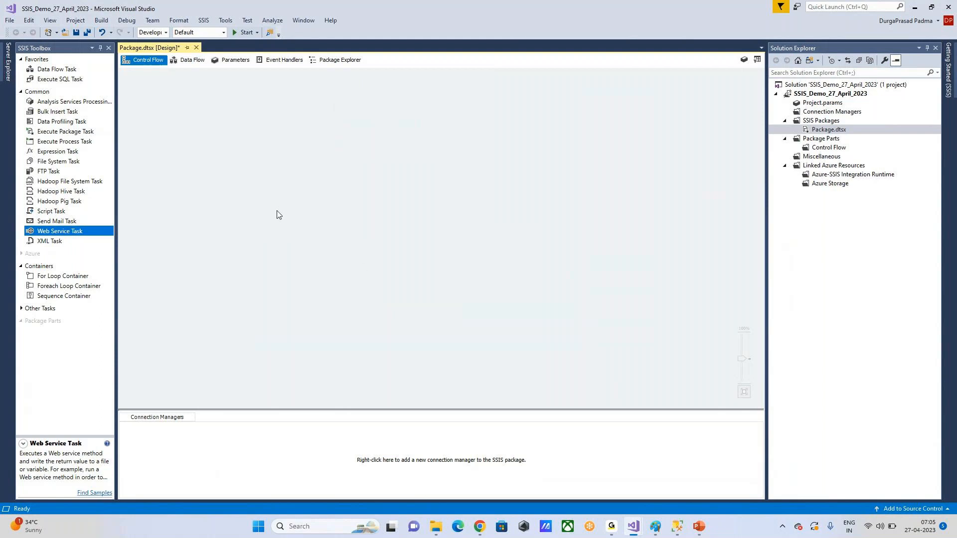
left_click(308, 530)
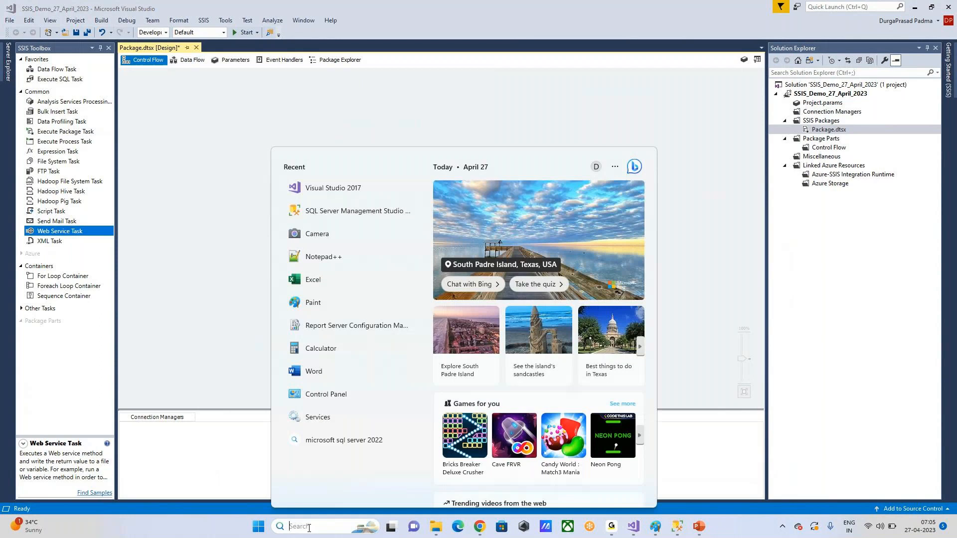
left_click(313, 302)
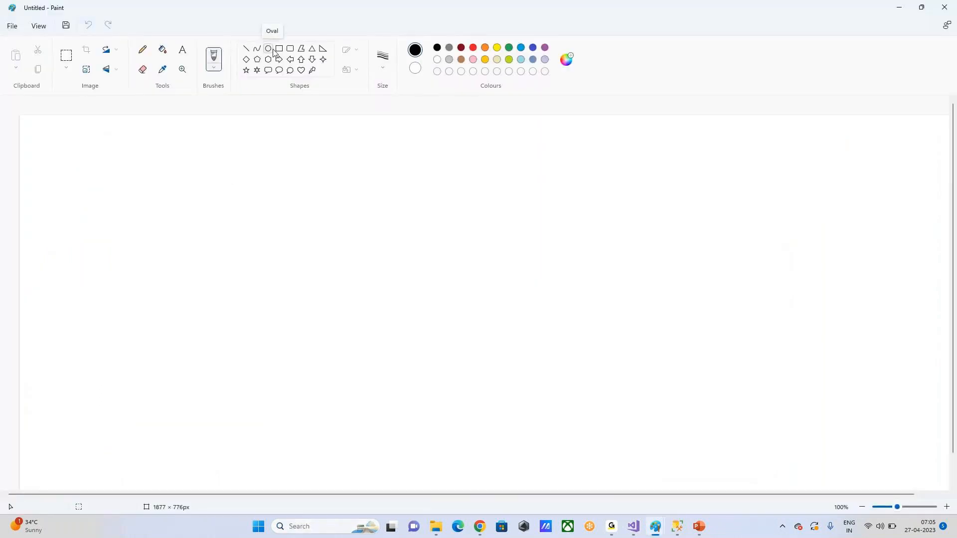
left_click(940, 10)
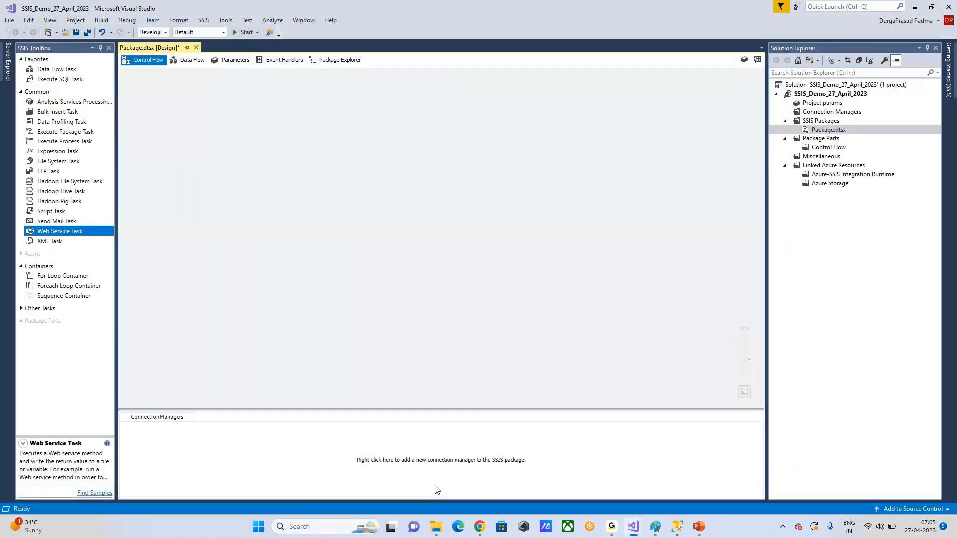
Open Notepad++ and create a new blank document.
left_click(332, 520)
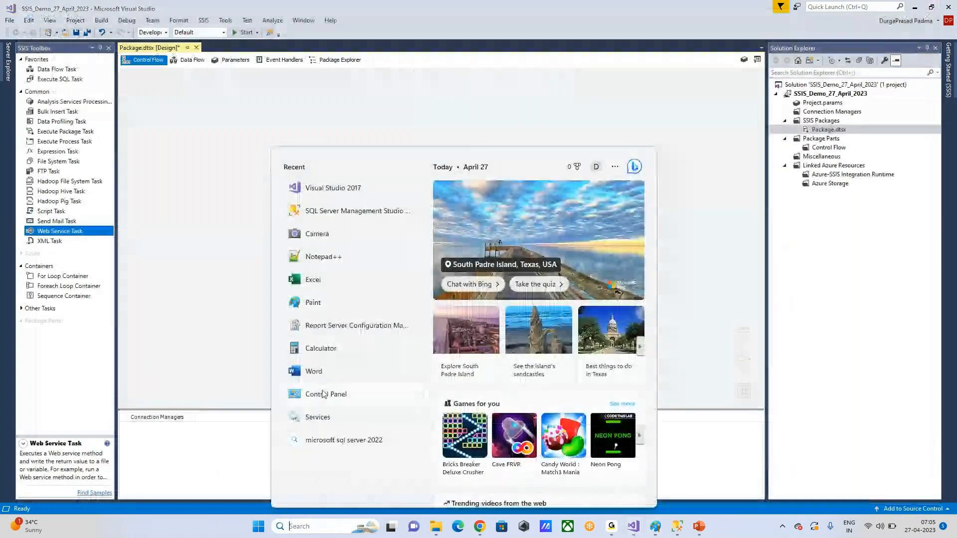
left_click(324, 257)
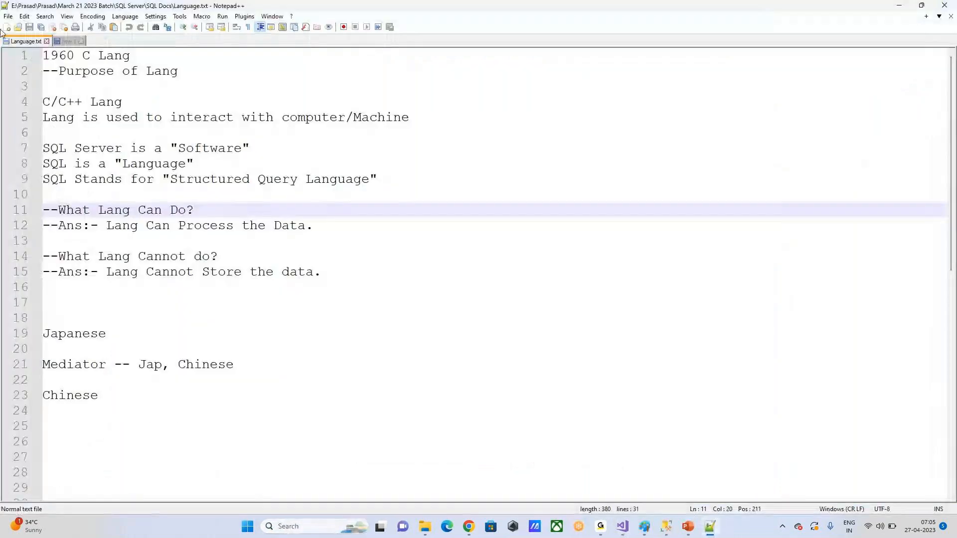
left_click(54, 42)
left_click(8, 16)
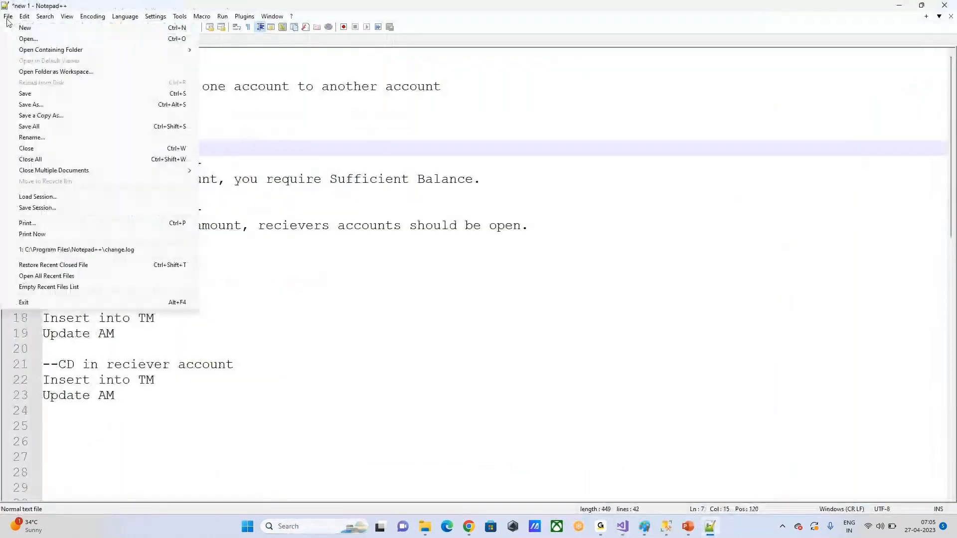
left_click(20, 28)
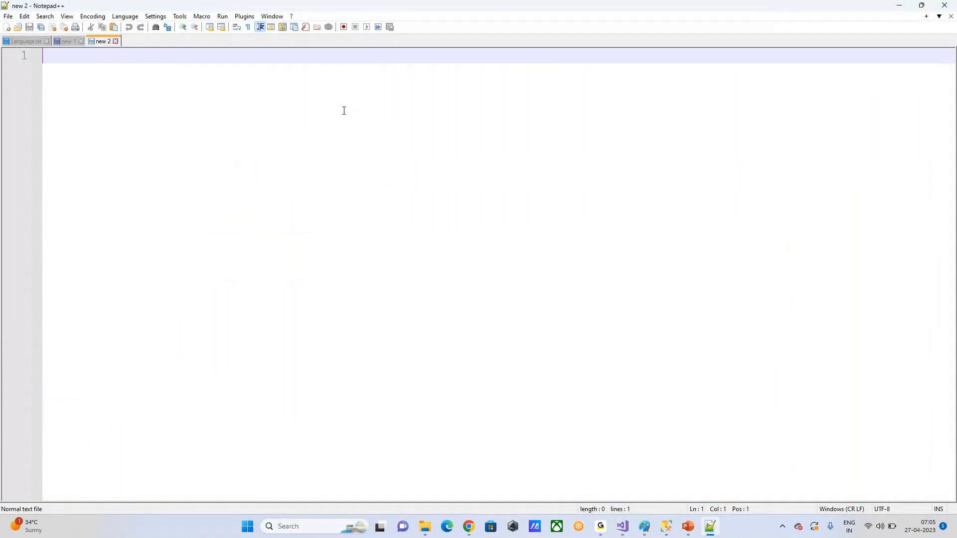
Fill the new document with blank lines and place the text cursor on line 2.
key("Return")
key("Return")
key("Return")
key("Return")
key("Return")
key("Return")
key("Return")
key("Return")
key("Return")
key("Return")
key("Return")
key("Return")
key("Return")
key("Return")
key("Return")
key("Return")
key("Return")
key("Return")
key("Return")
key("Return")
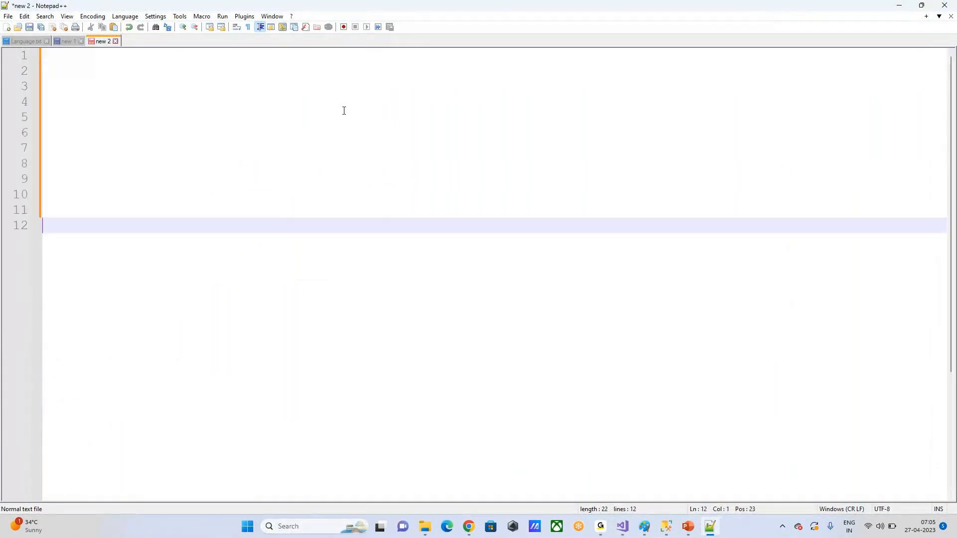
left_click(75, 54)
scroll(278, 215, "up", 2)
key("Up")
key("Up")
key("Up")
key("Up")
key("Up")
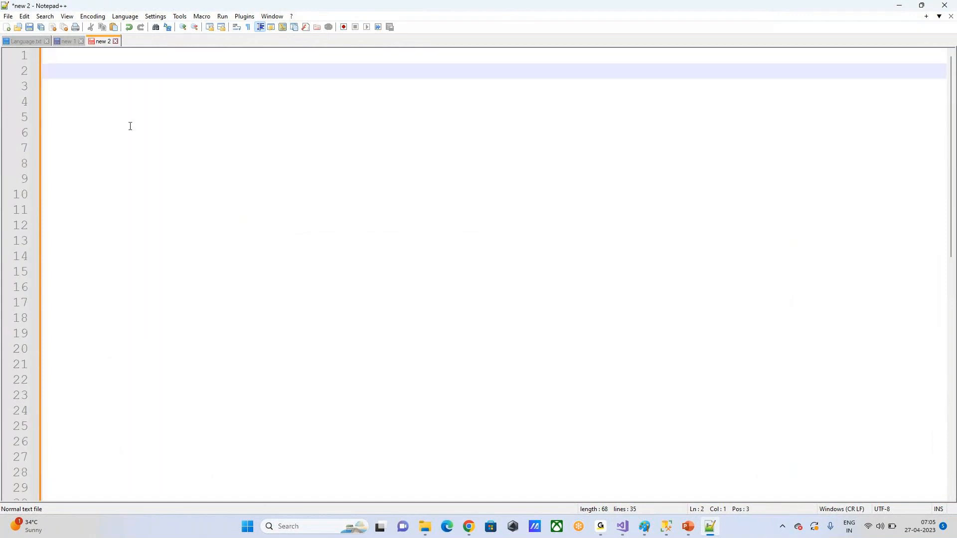
Write the heading "--C Language" on line 2 and "#include <stdio.h>" on line 4.
type("--C Language")
key("Return")
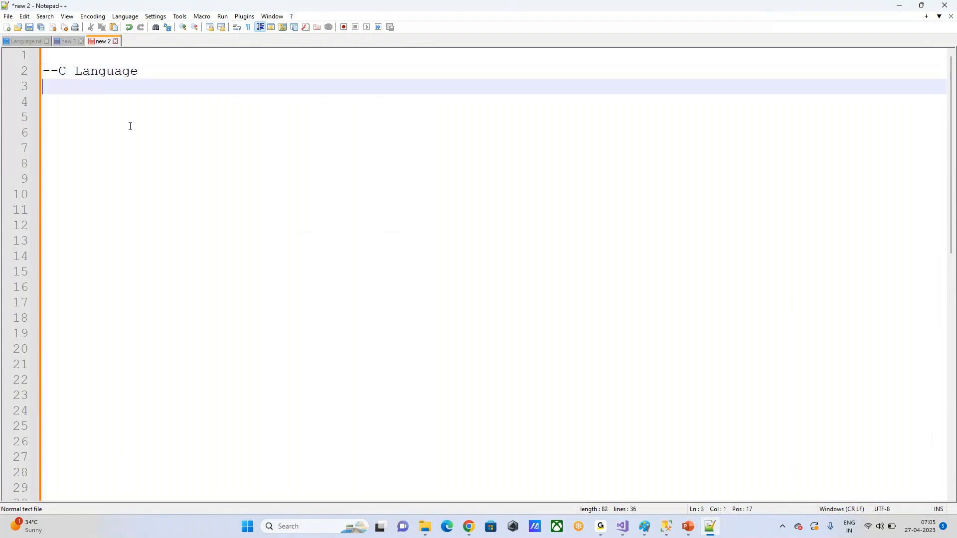
key("Return")
type("#include ")
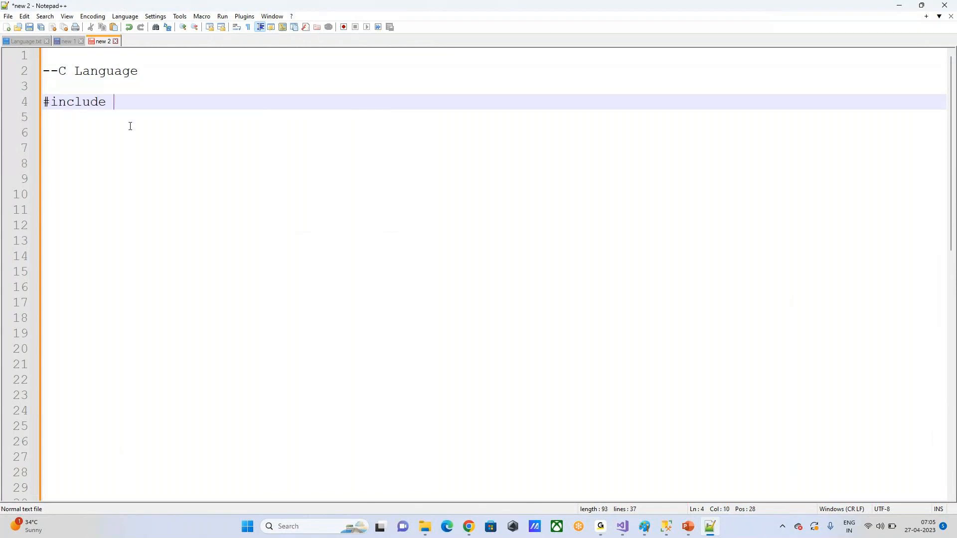
type("<stdio.h>")
key("Return")
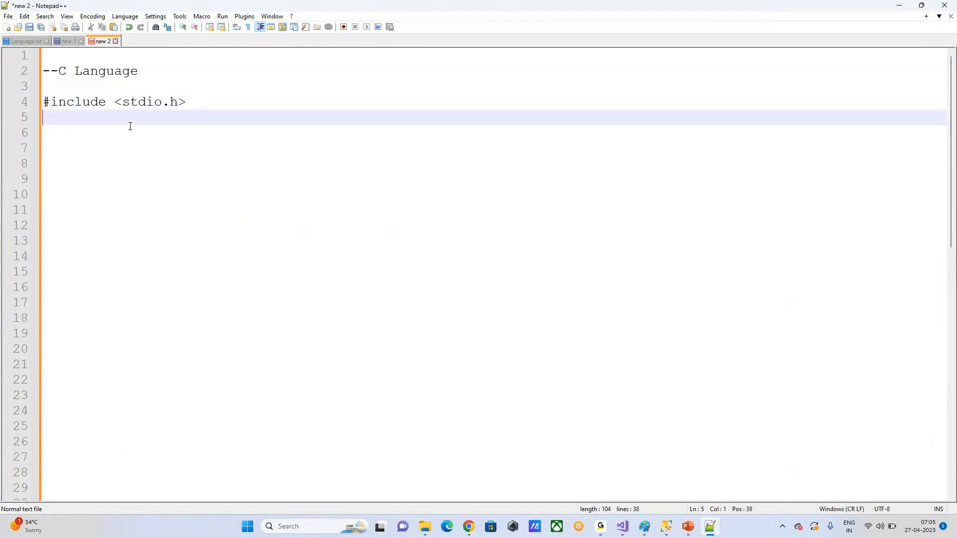
Write "main()" on line 5 and an opening brace on line 6.
type("main()")
key("Return")
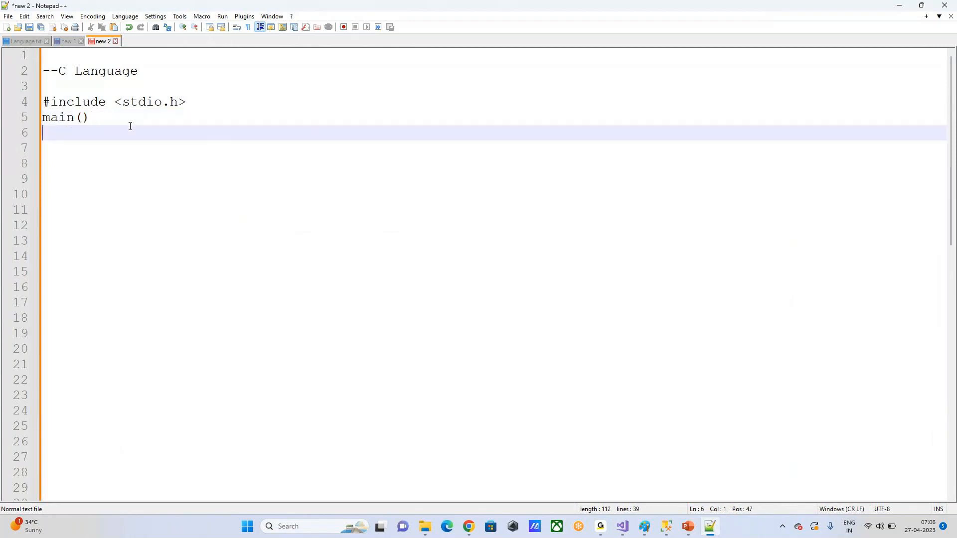
type("{")
key("Return")
Write the indented statement "Printf(.....);" on line 7, with five dots between the parentheses.
type("Printf()")
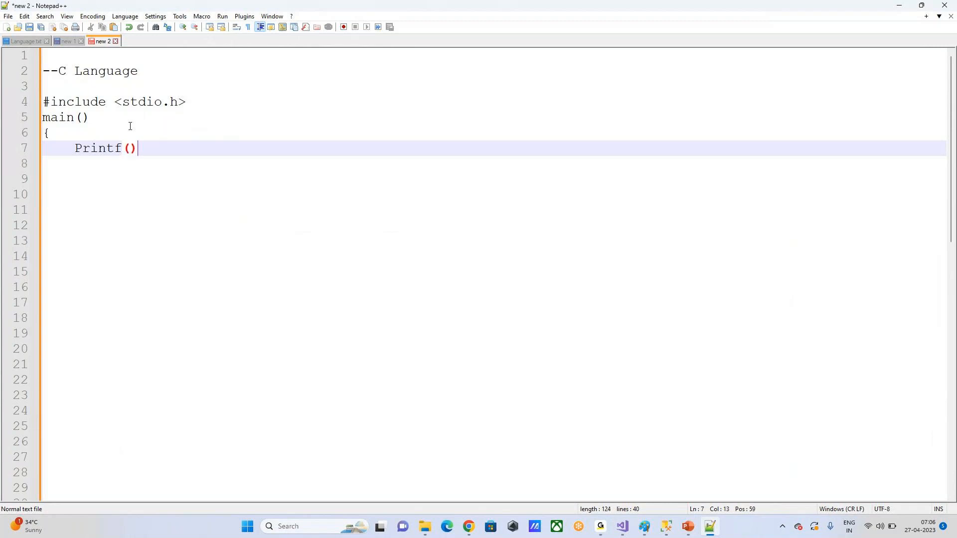
type(";")
key("Left")
type("...")
key("BackSpace")
key("BackSpace")
key("Left")
type(".....")
Write the indented statement "Scanf(.......);" on line 8.
key("Down")
type("Scanf()")
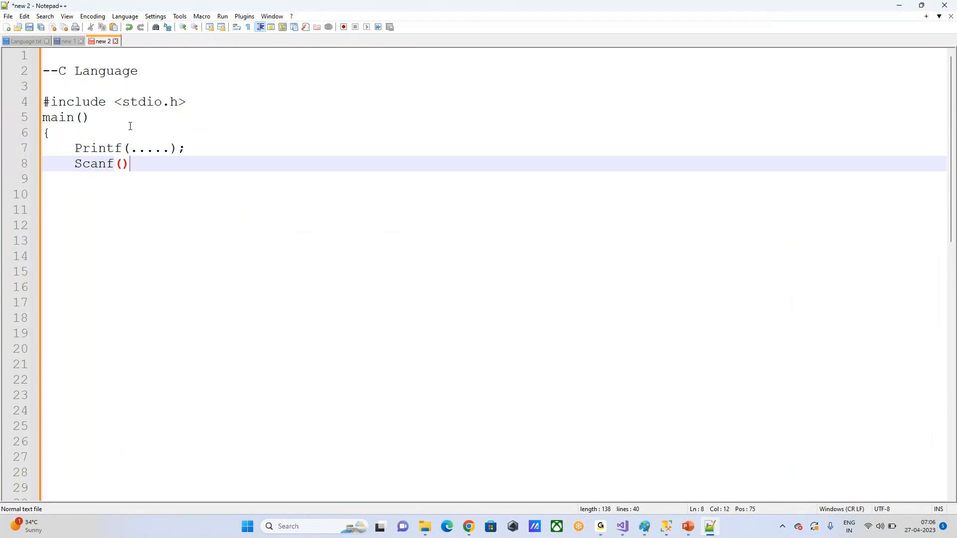
type(".......")
type(";")
key("Down")
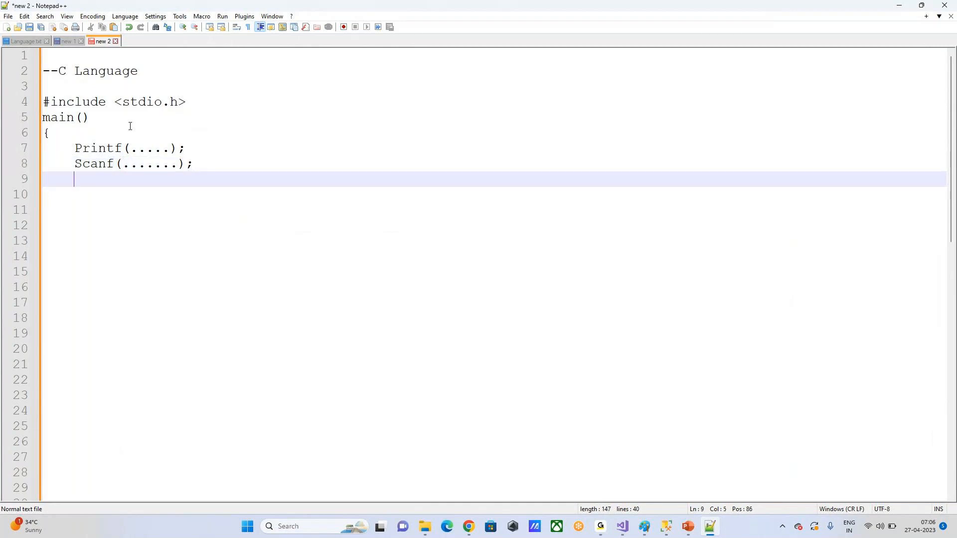
Write the indented statement "Loop(.......);" on line 9 and start a new line below it.
type("Loop();")
key("Left")
type(".......")
key("Right")
key("Return")
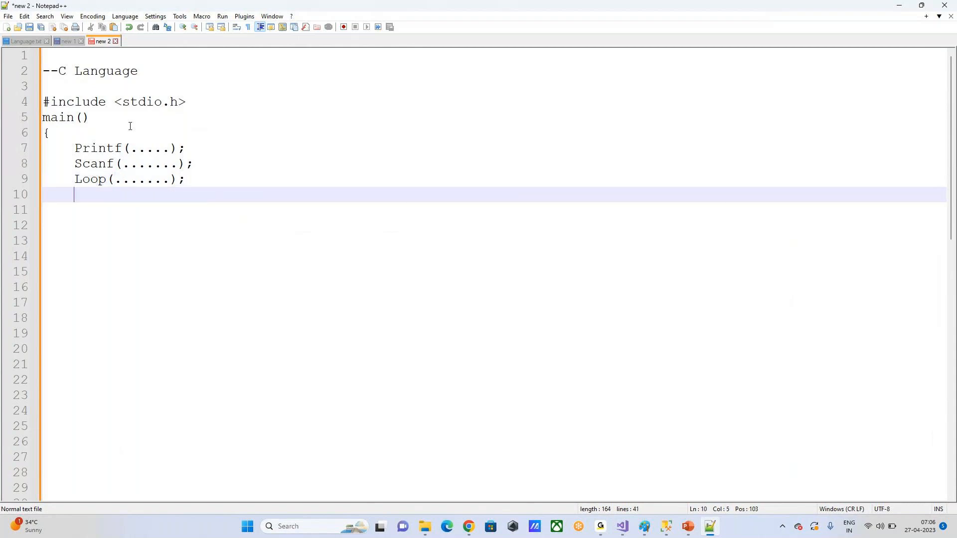
Write the statement "Printf(......);" on line 10 and close the main block with a brace on line 11.
type("P")
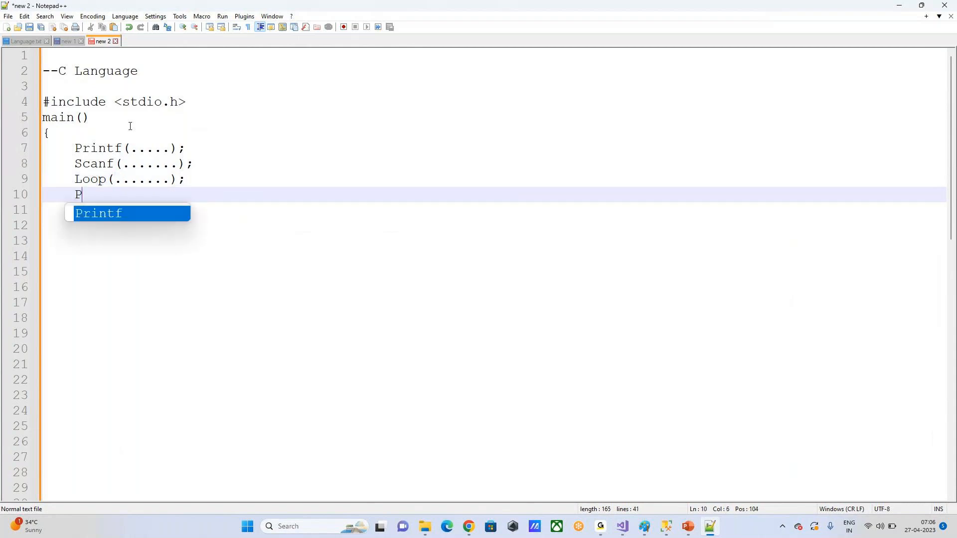
type("rintf()")
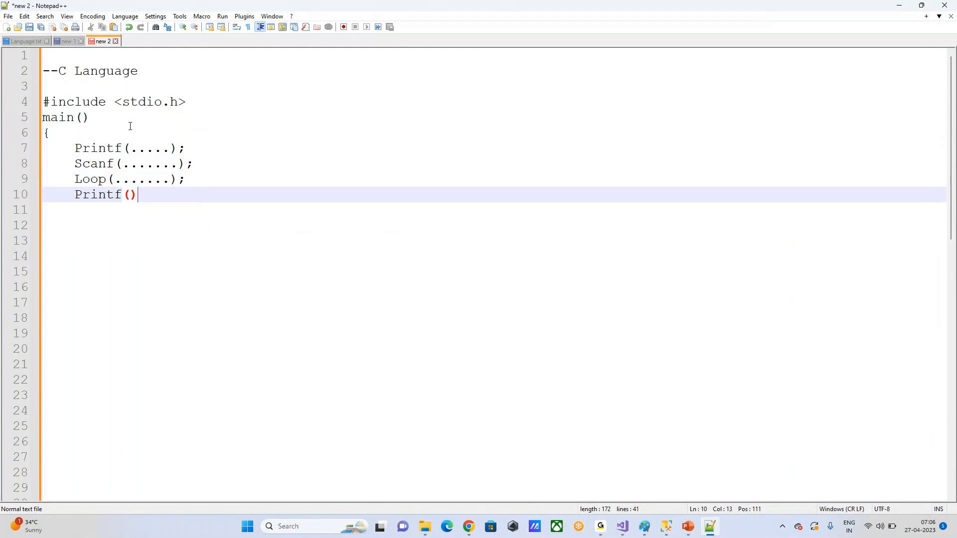
key("Left")
type("......);")
key("Down")
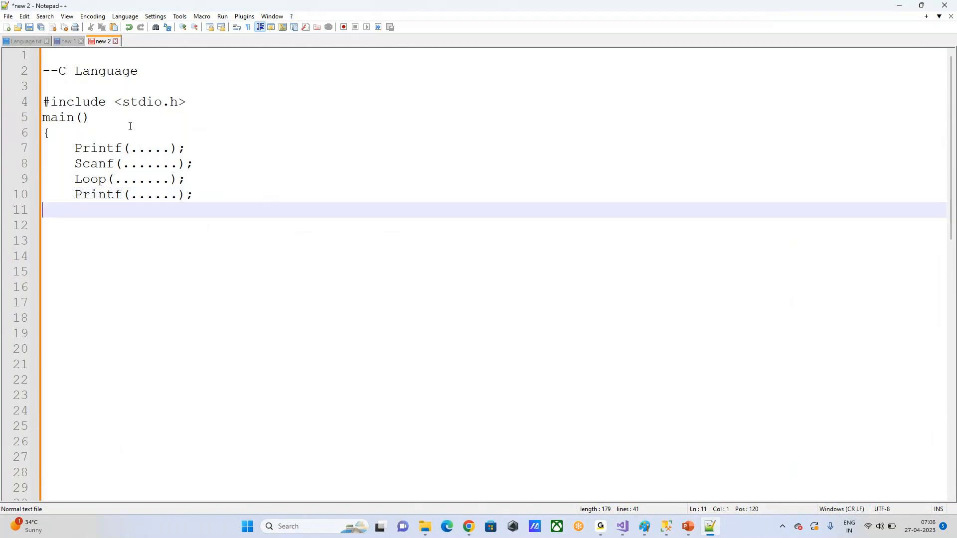
type("}")
Annotate the first Printf line and the Scanf line with "-- Task", aligned in a column after the code.
left_click_drag(74, 148, 176, 148)
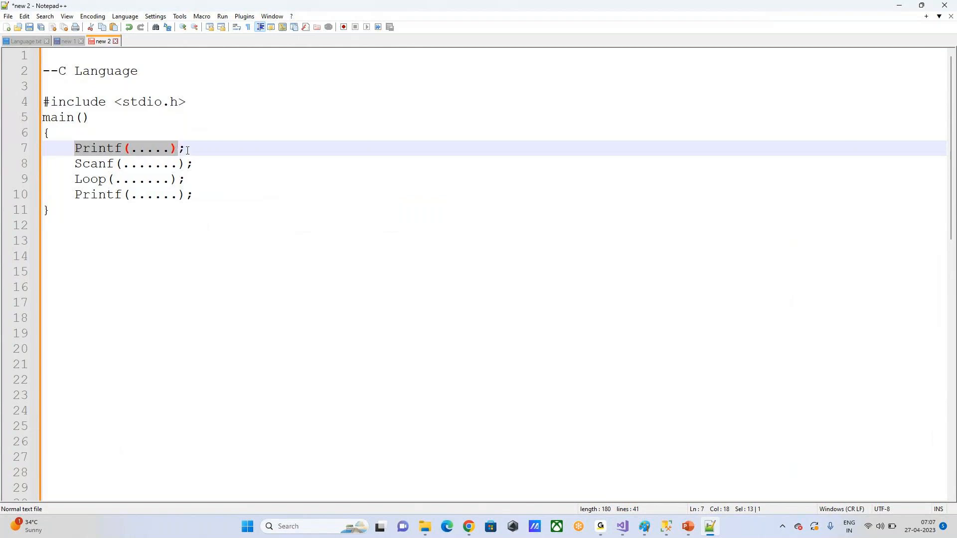
left_click(212, 153)
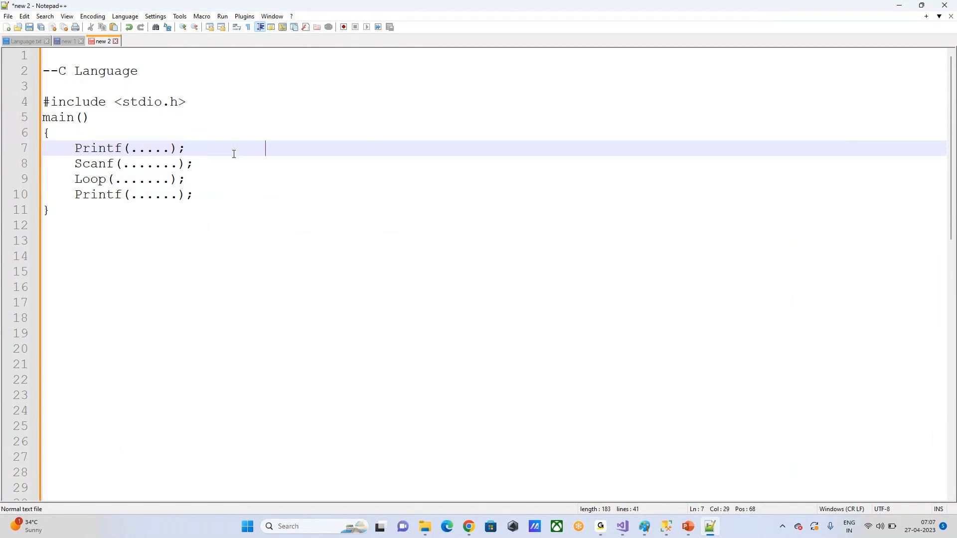
type("-- Task")
left_click(213, 168)
type("-- Task")
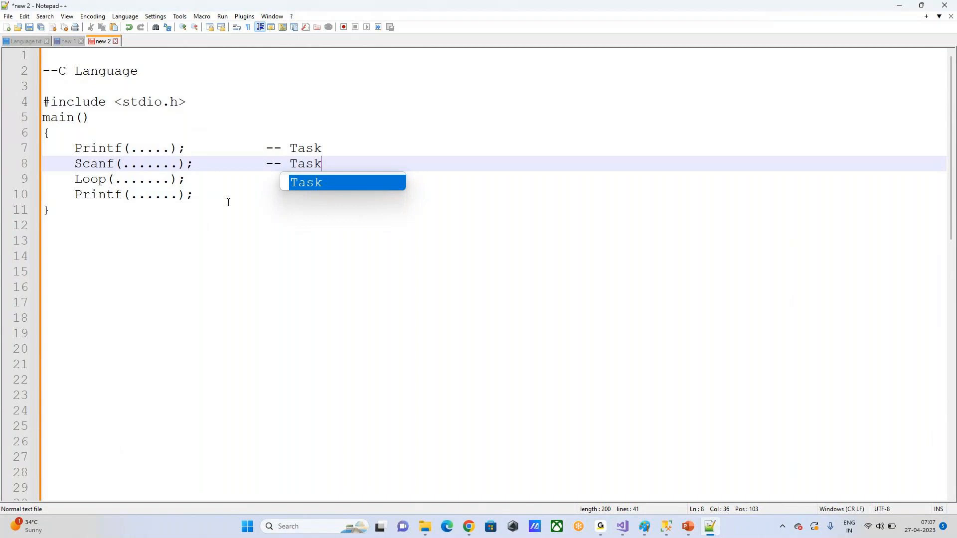
Annotate the Loop line and the second Printf line with "-- Task", aligned with the annotations above.
left_click(236, 183)
key("Tab")
key("Tab")
type("-- Task")
left_click(321, 202)
key("Tab")
key("Tab")
key("Tab")
type("--")
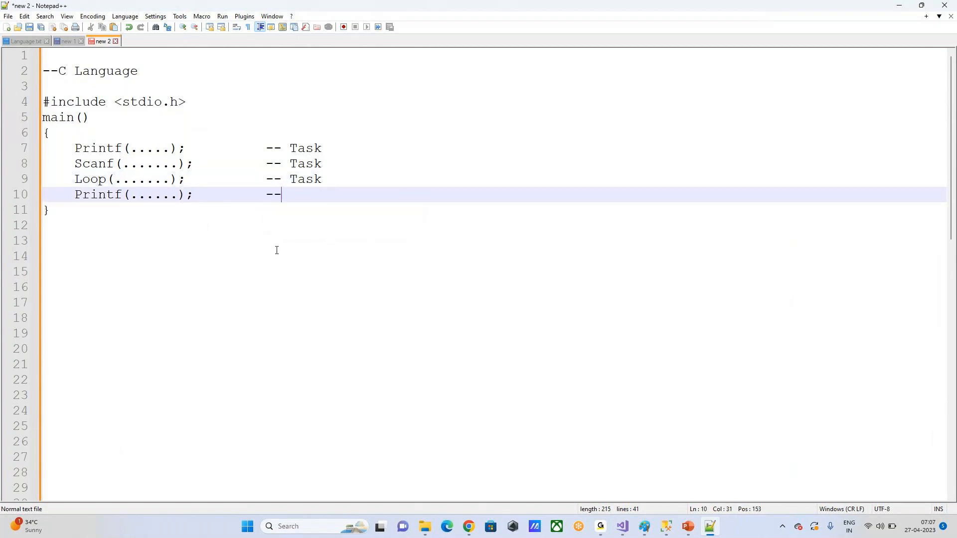
type(" Task")
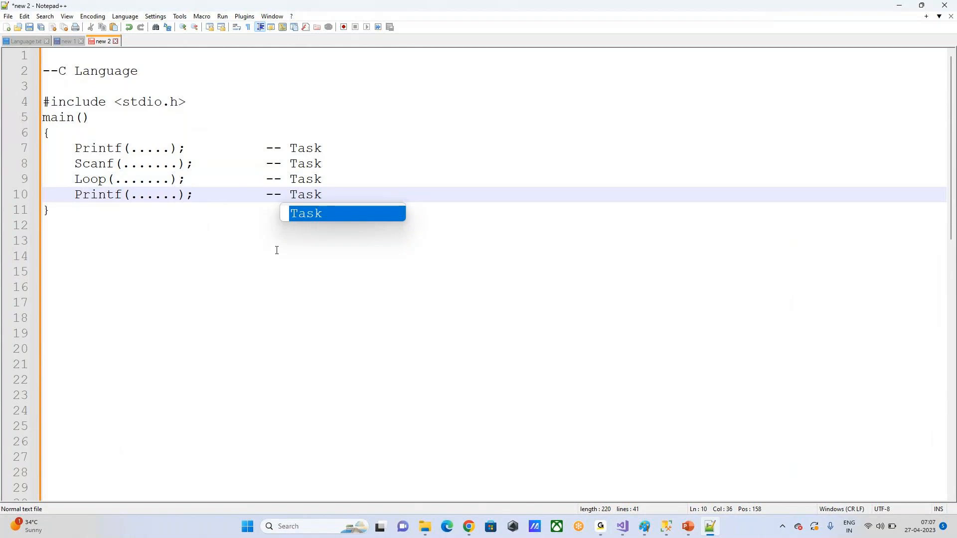
left_click(228, 252)
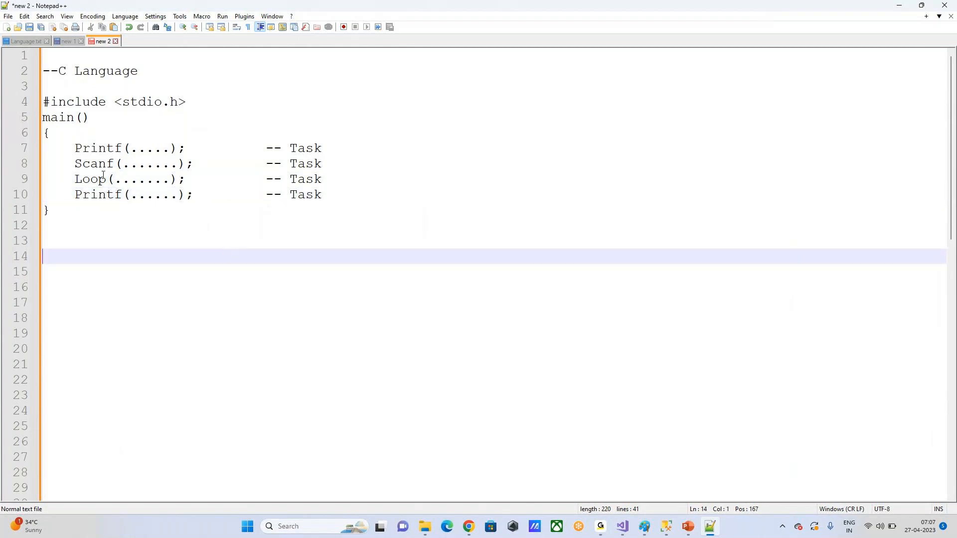
Highlight each of the four statements in the main block and their "Task" annotations to review them.
left_click_drag(75, 148, 212, 153)
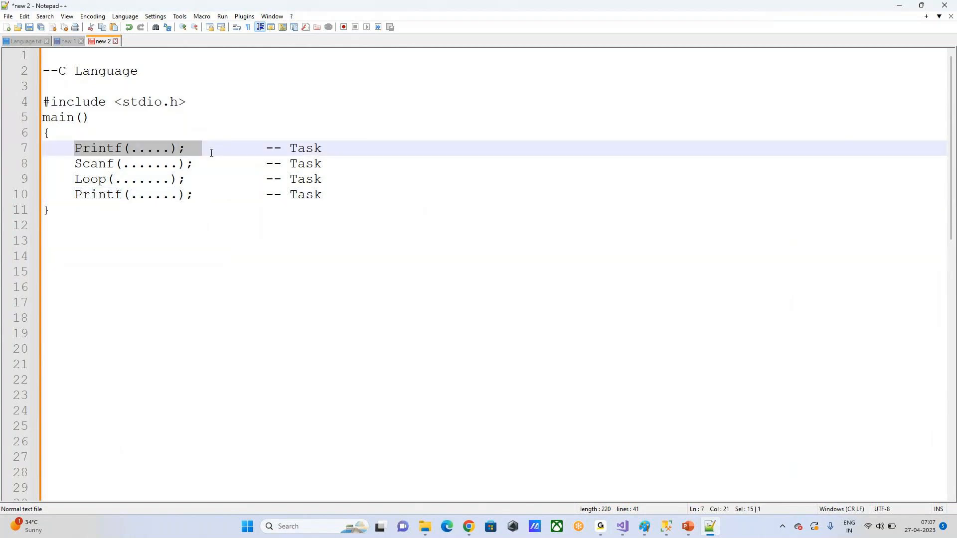
left_click_drag(74, 168, 195, 164)
left_click_drag(75, 179, 227, 181)
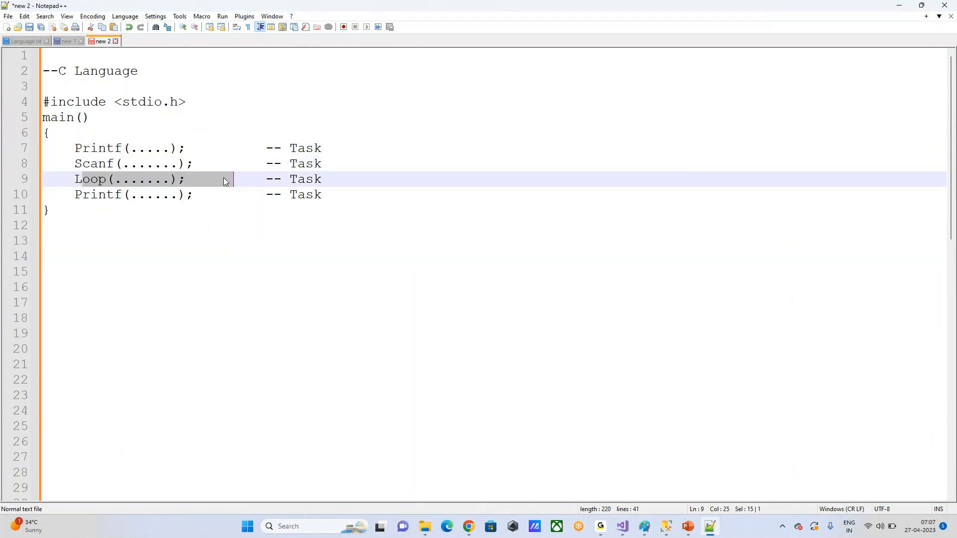
left_click_drag(77, 198, 229, 195)
left_click(250, 271)
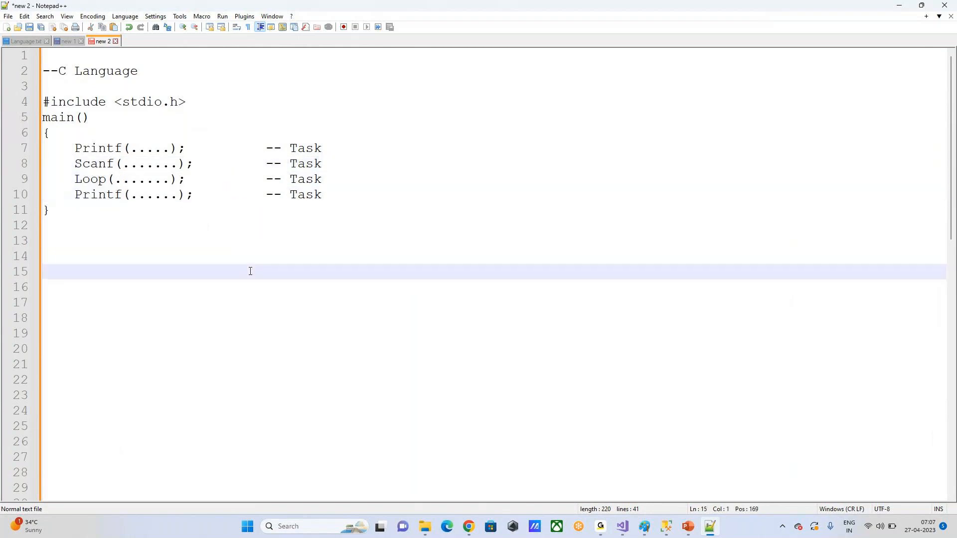
left_click(335, 146)
double_click(287, 148)
left_click(357, 191)
double_click(299, 148)
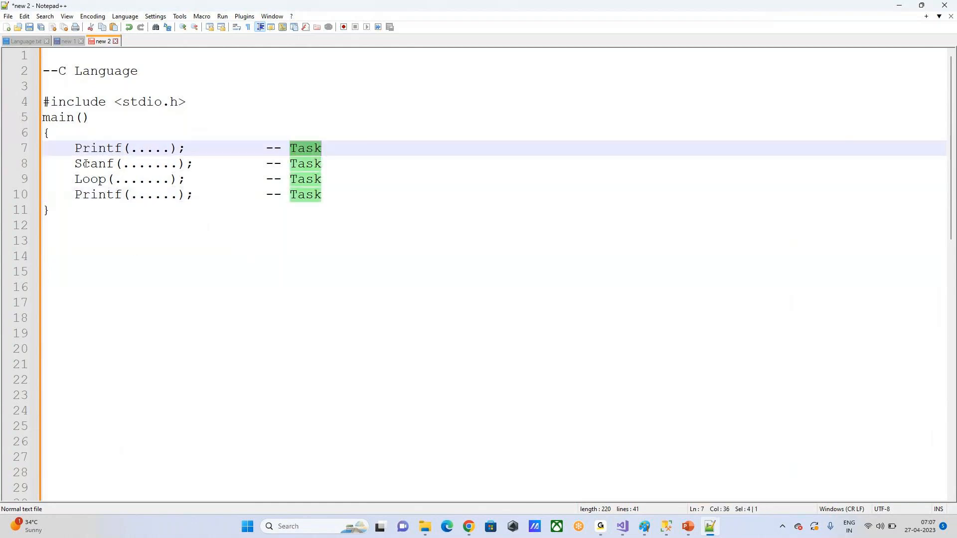
left_click(326, 164)
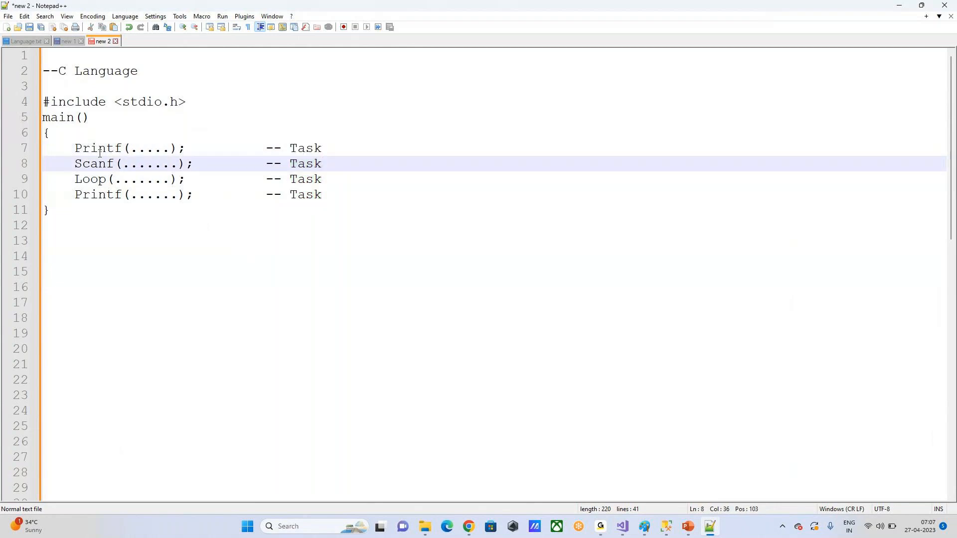
left_click_drag(76, 148, 379, 149)
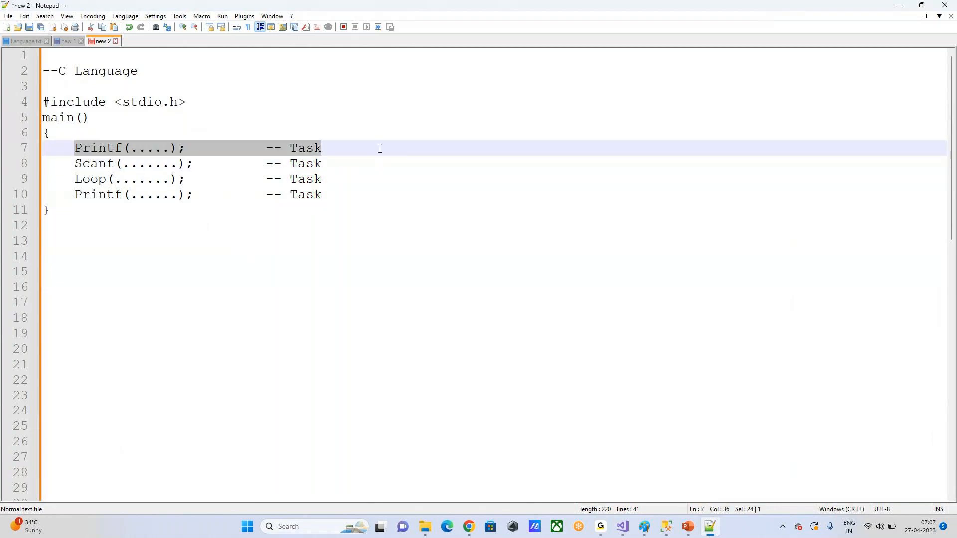
left_click(324, 195)
Delete "main()" from line 5 and highlight each of the four task lines in turn.
left_click_drag(89, 117, 27, 114)
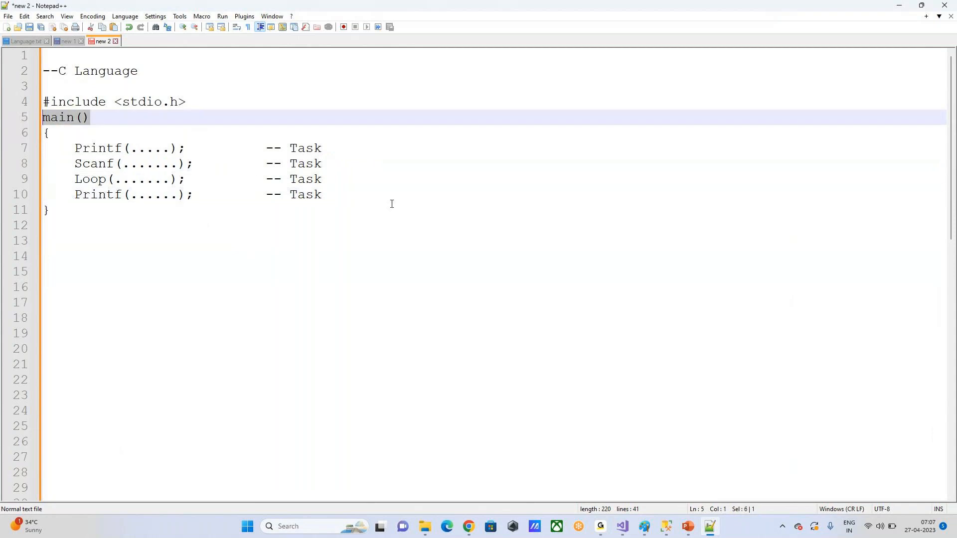
key("Delete")
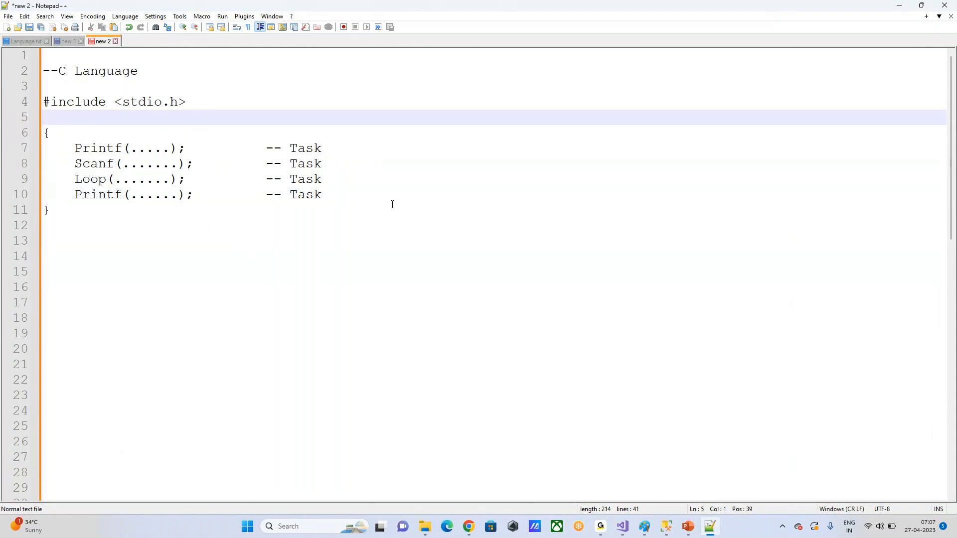
left_click_drag(392, 205, 46, 94)
left_click(429, 178)
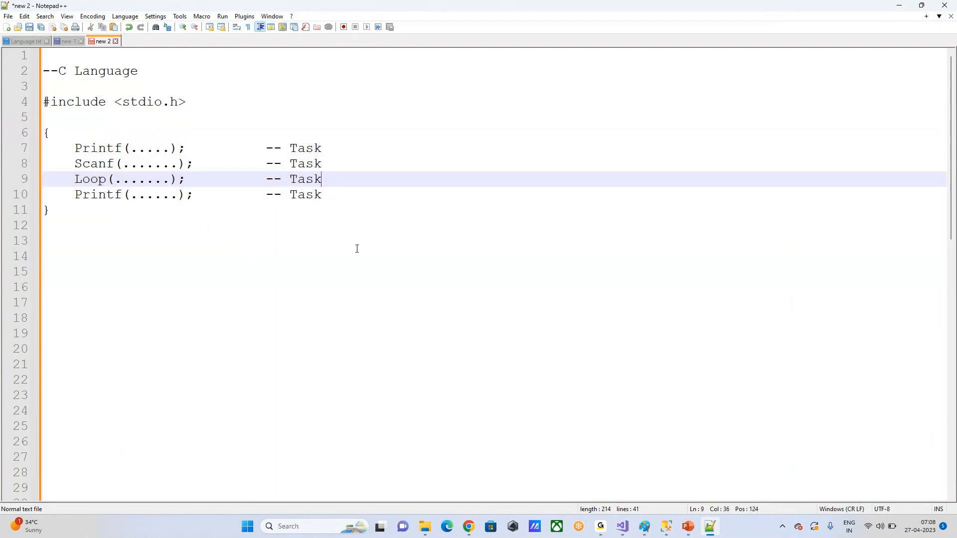
left_click_drag(75, 148, 378, 148)
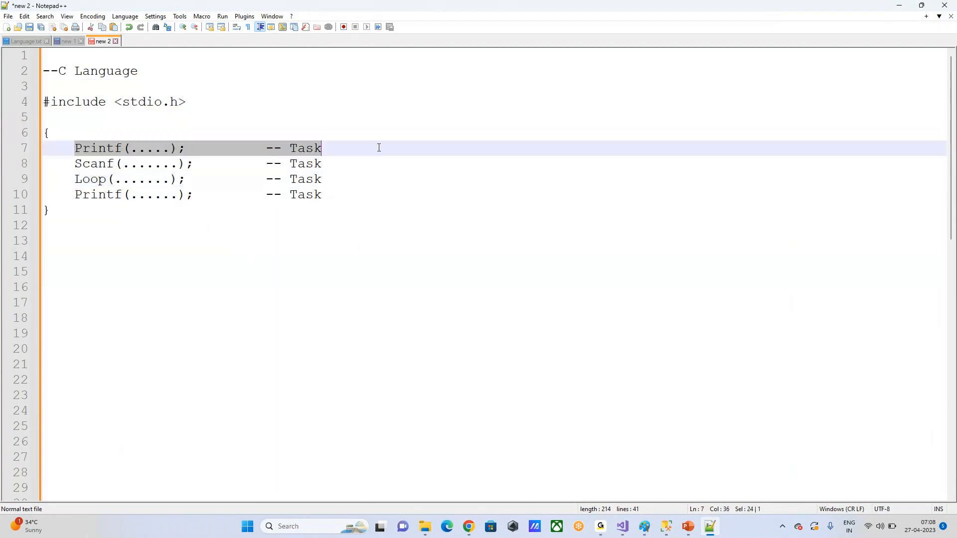
left_click_drag(75, 164, 391, 163)
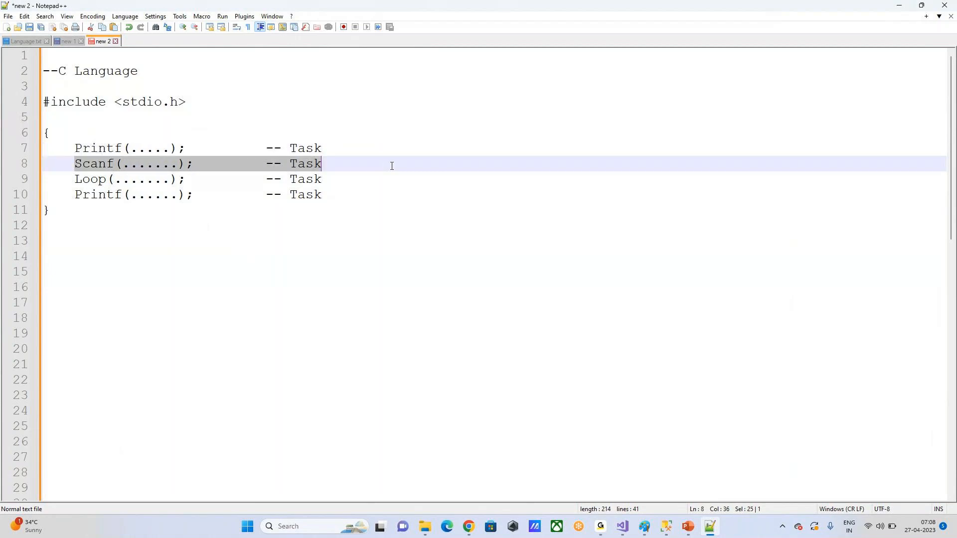
left_click_drag(74, 179, 398, 179)
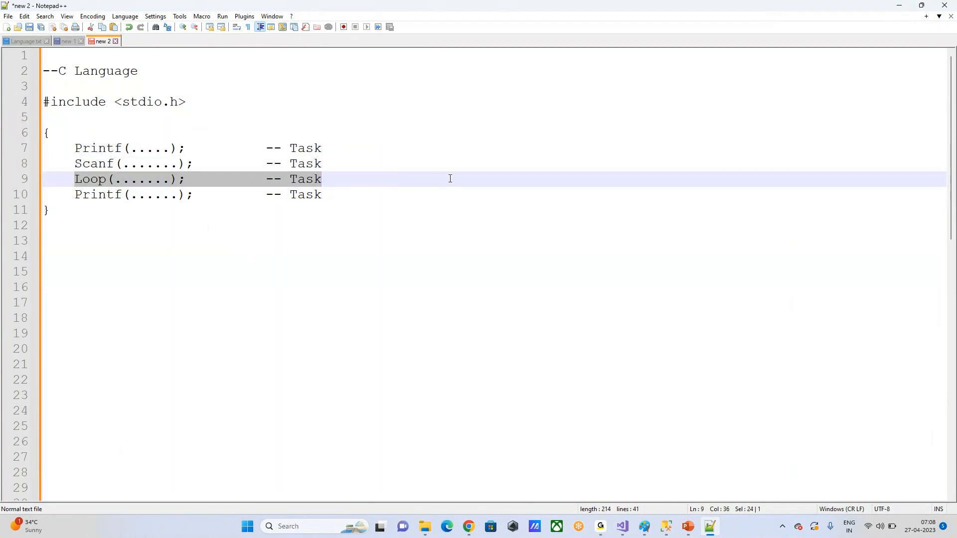
left_click_drag(74, 194, 444, 191)
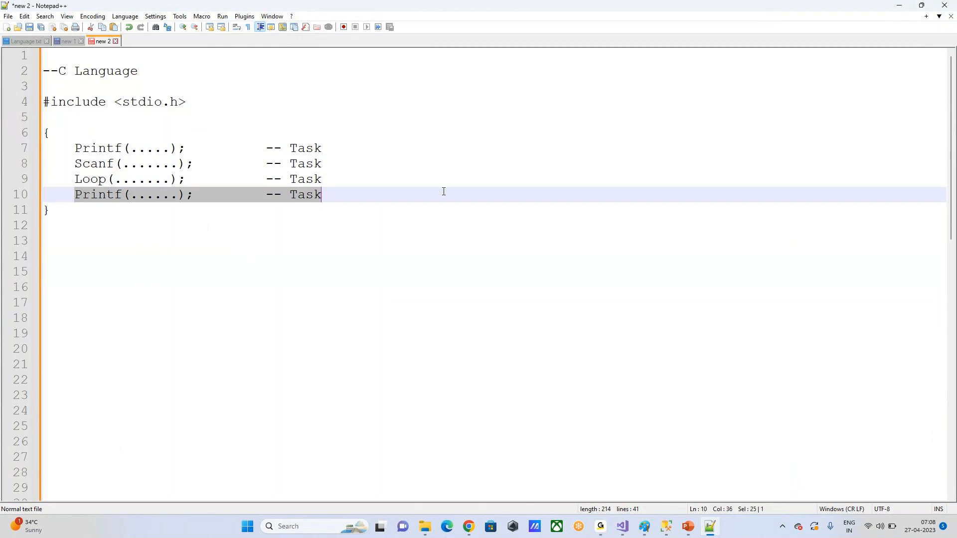
Undo the deletion of "main()" and highlight it along with the task lines inside its braces.
left_click(247, 272)
key("ctrl+z")
left_click_drag(98, 118, 43, 117)
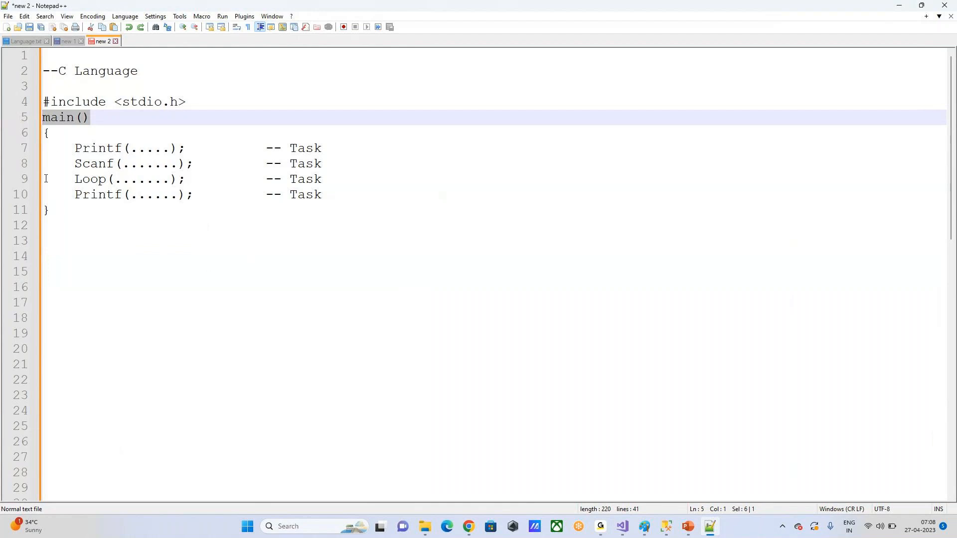
left_click_drag(75, 148, 380, 193)
Annotate the main() line with "-- CF" aligned above the Task annotations, followed by "--Mother".
left_click(106, 117)
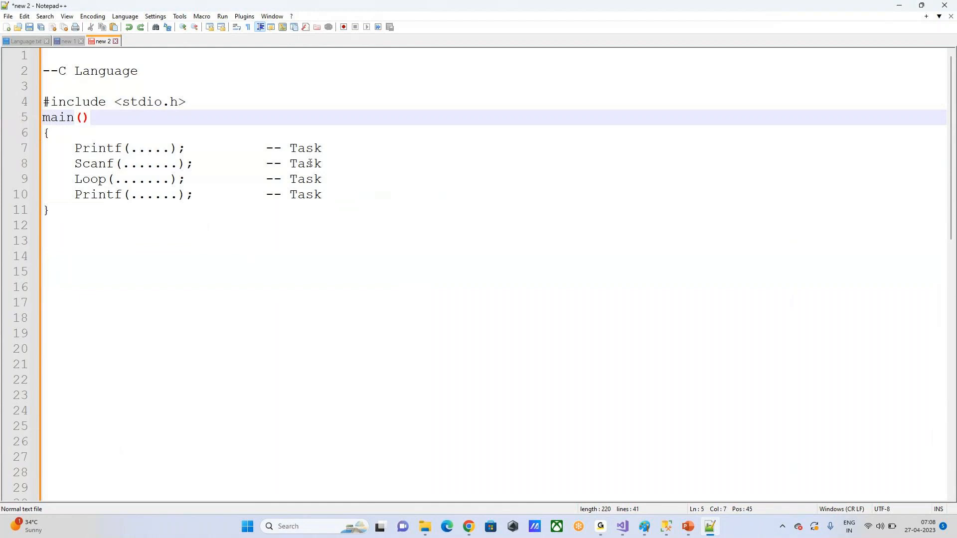
key("Tab")
key("Tab")
key("Tab")
key("Tab")
type("-- CF")
key("Tab")
type("--Mother")
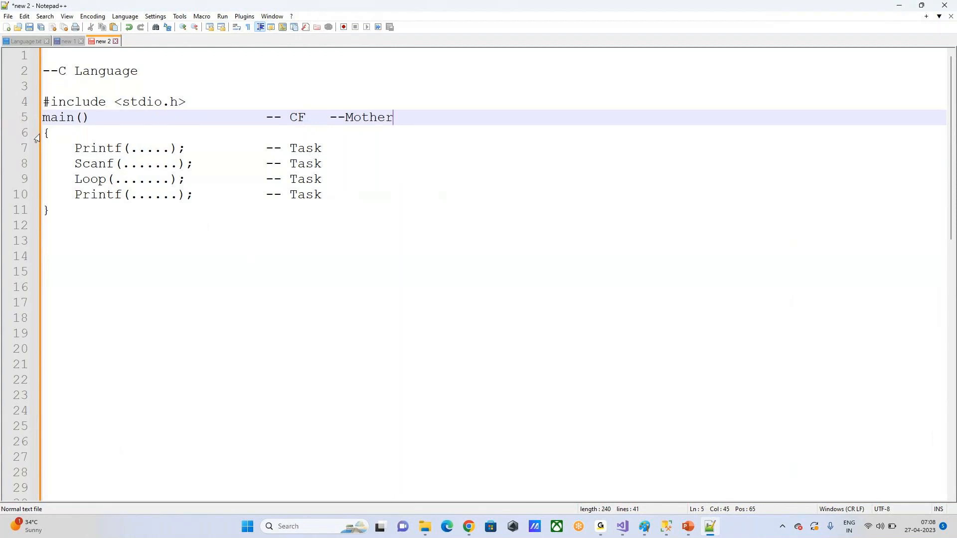
Highlight main() and the individual task statements to compare the control flow with the tasks it contains.
left_click_drag(87, 114, 28, 110)
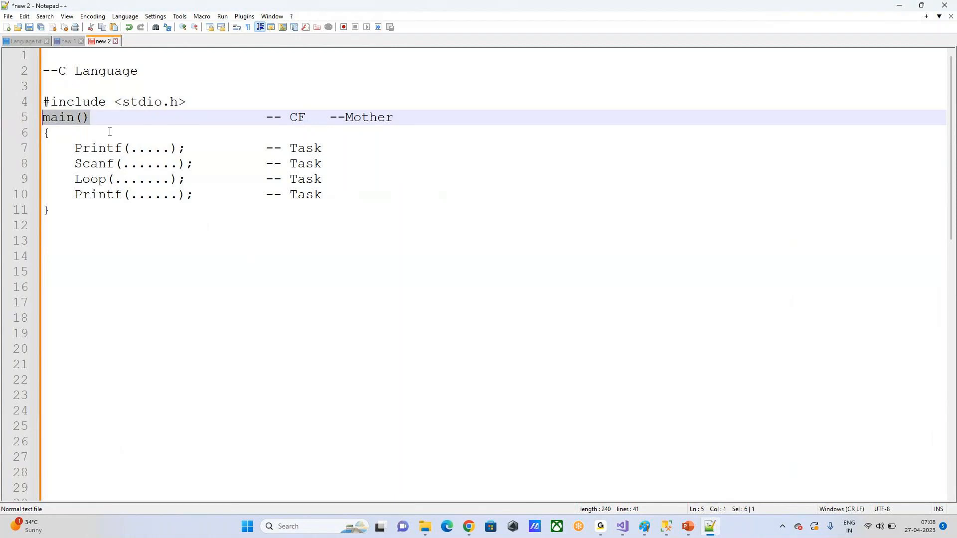
left_click_drag(76, 148, 322, 148)
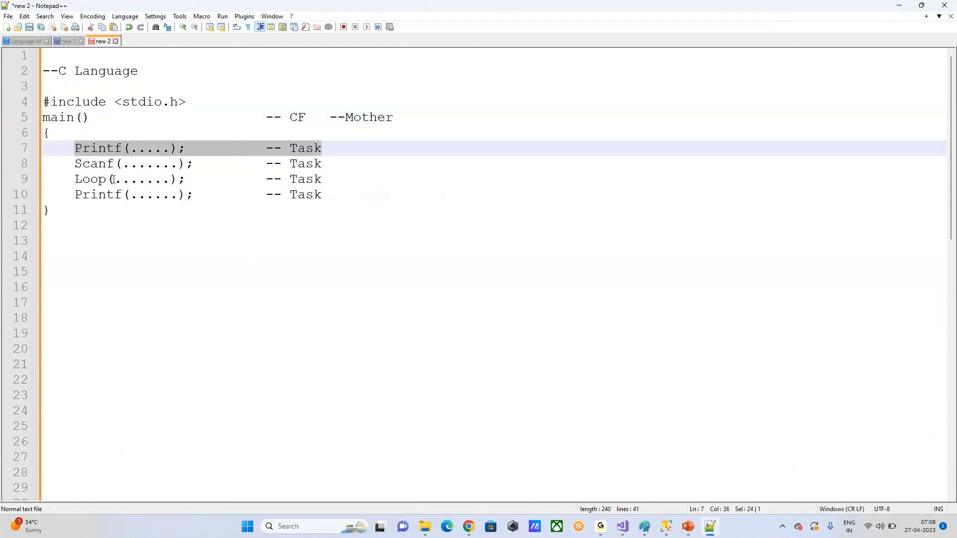
left_click_drag(73, 163, 321, 179)
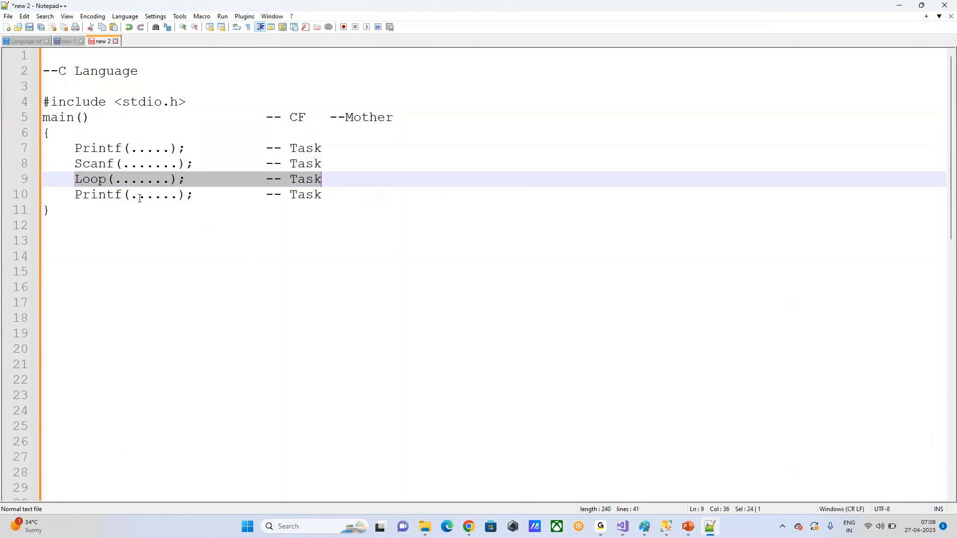
left_click_drag(75, 194, 205, 195)
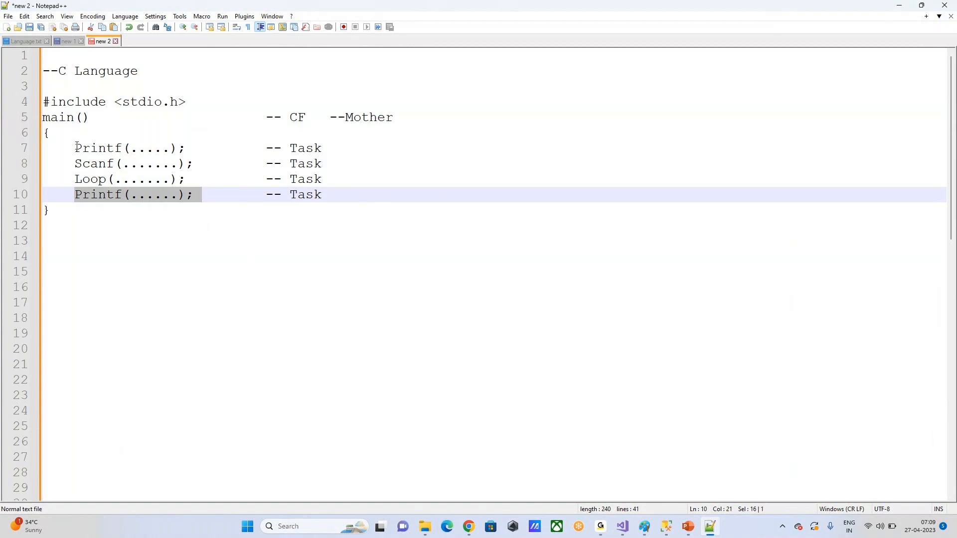
left_click_drag(76, 146, 175, 140)
left_click_drag(75, 164, 233, 164)
left_click(84, 115)
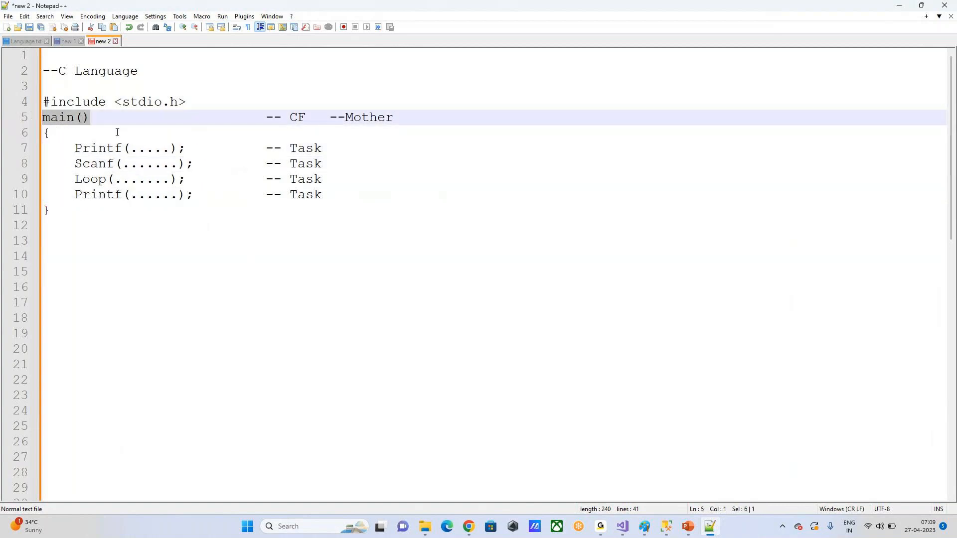
Highlight the opening and closing braces and the Printf, Scanf and Loop statements between them.
left_click(118, 132)
left_click_drag(97, 117, 68, 133)
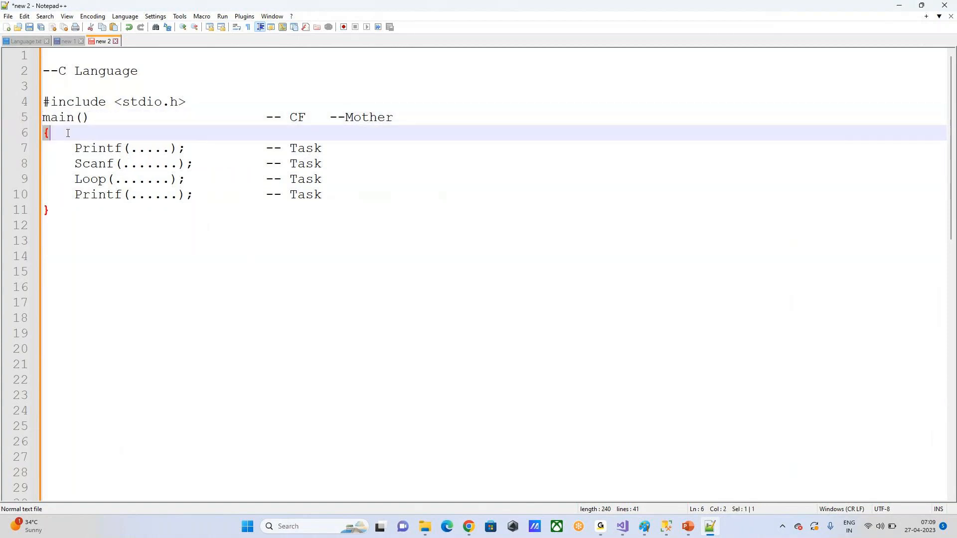
left_click_drag(55, 214, 43, 212)
left_click_drag(39, 136, 211, 150)
left_click(52, 226)
left_click_drag(75, 163, 196, 164)
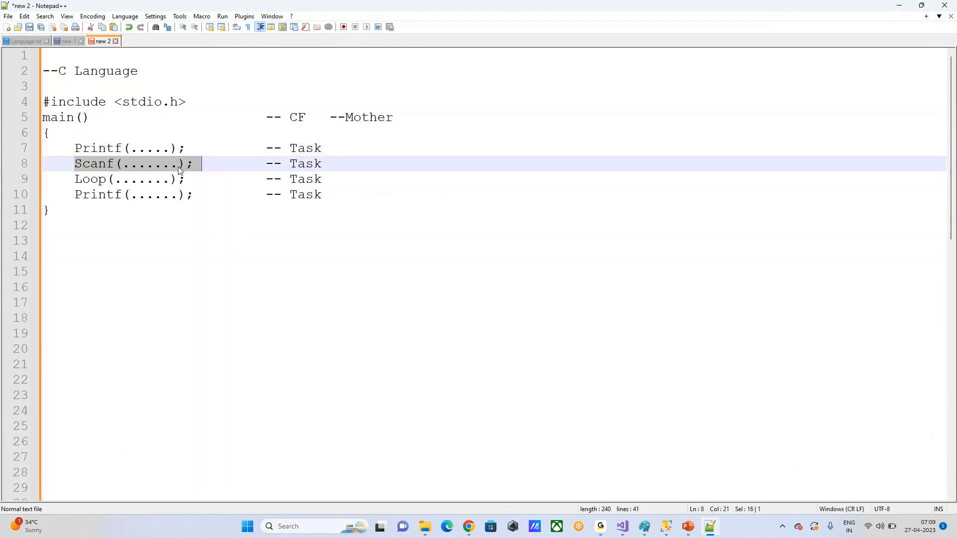
left_click_drag(75, 179, 252, 196)
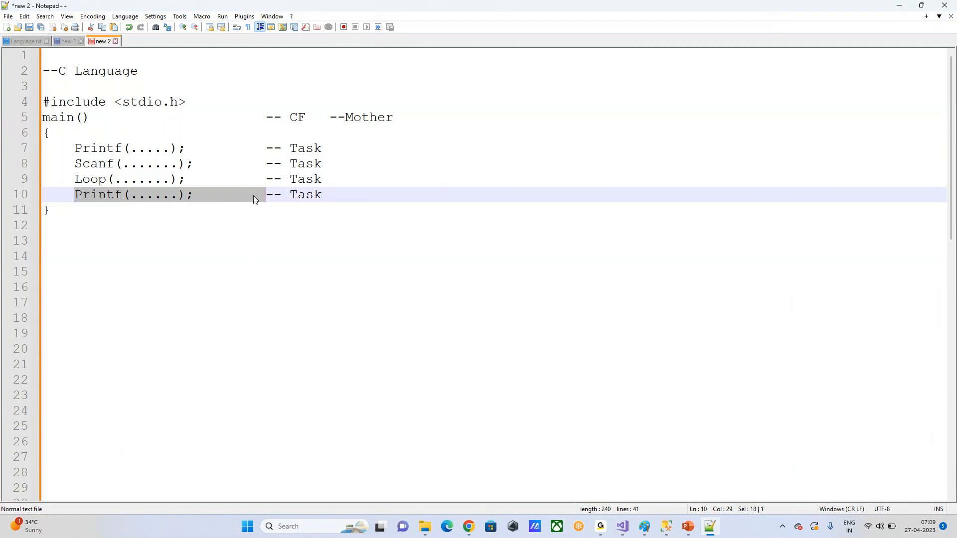
left_click(363, 194)
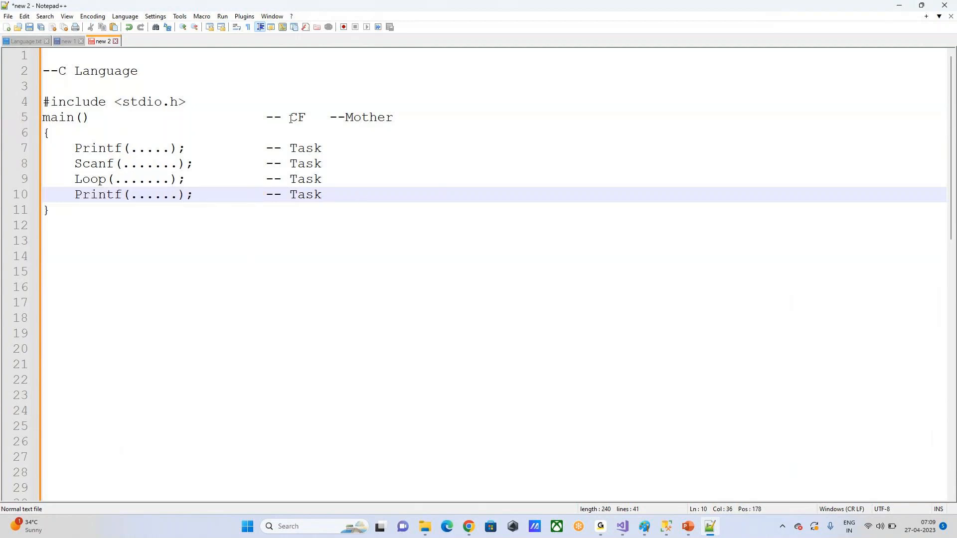
Highlight the "CF" annotation on line 5 and the "Task" annotations on the lines below it.
left_click_drag(291, 117, 309, 117)
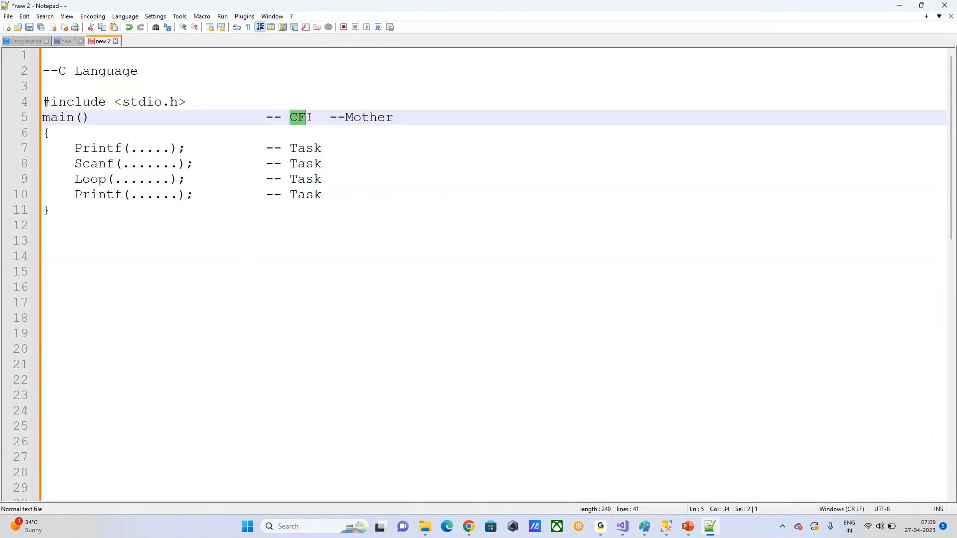
left_click_drag(292, 149, 370, 192)
left_click(401, 189)
left_click(424, 150)
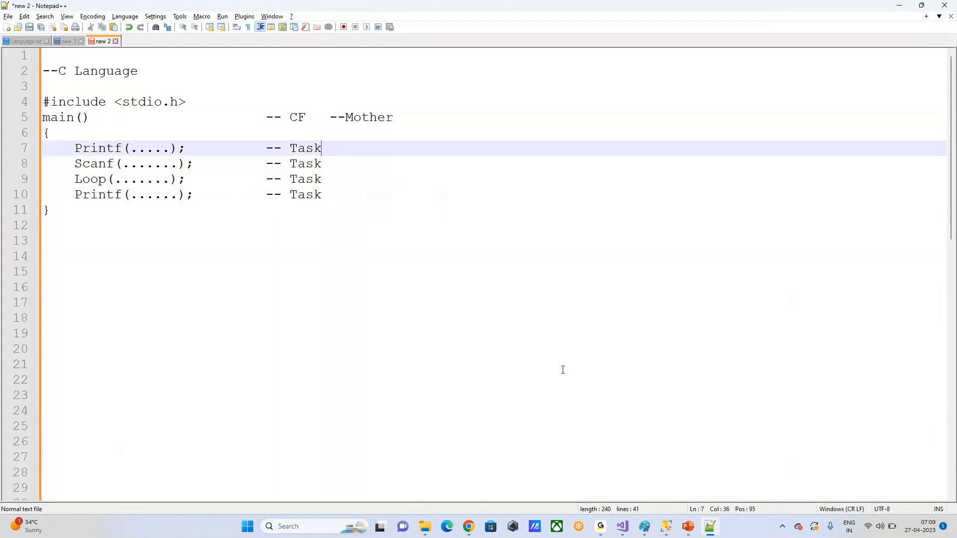
Switch to Visual Studio and add Data Flow, Execute SQL, Bulk Insert, Data Profiling and Execute Package tasks to the control flow.
key("alt+Tab")
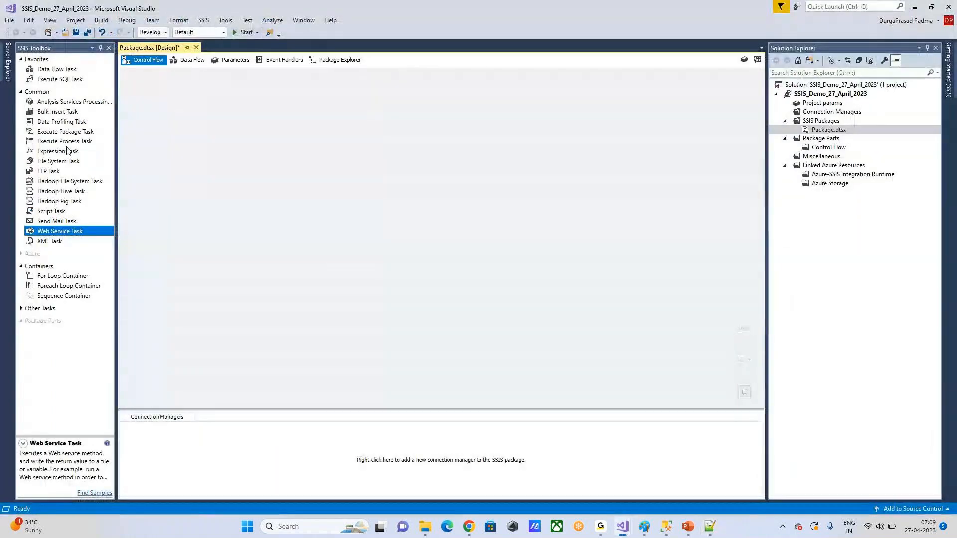
left_click_drag(56, 69, 289, 104)
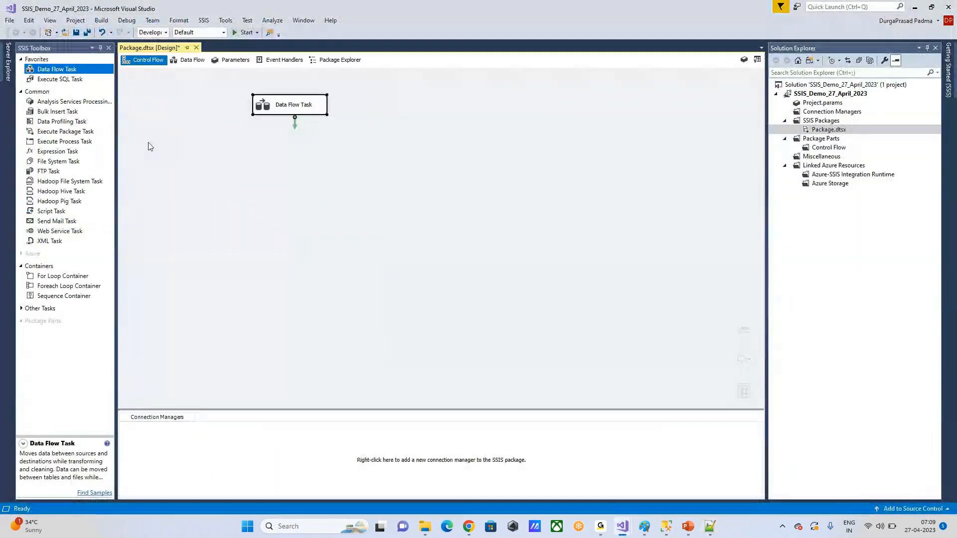
left_click_drag(60, 80, 351, 148)
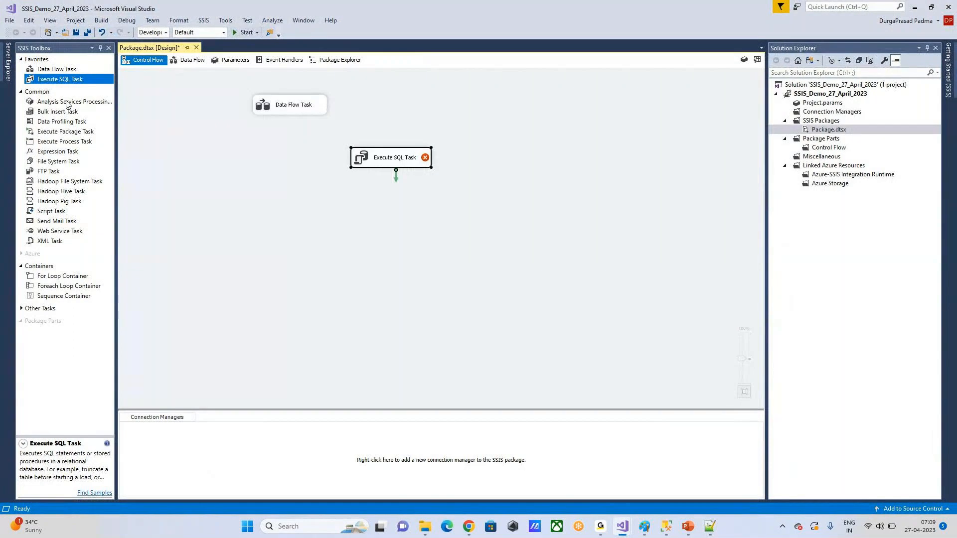
left_click_drag(57, 111, 258, 169)
left_click_drag(374, 198, 403, 198)
left_click_drag(67, 131, 304, 228)
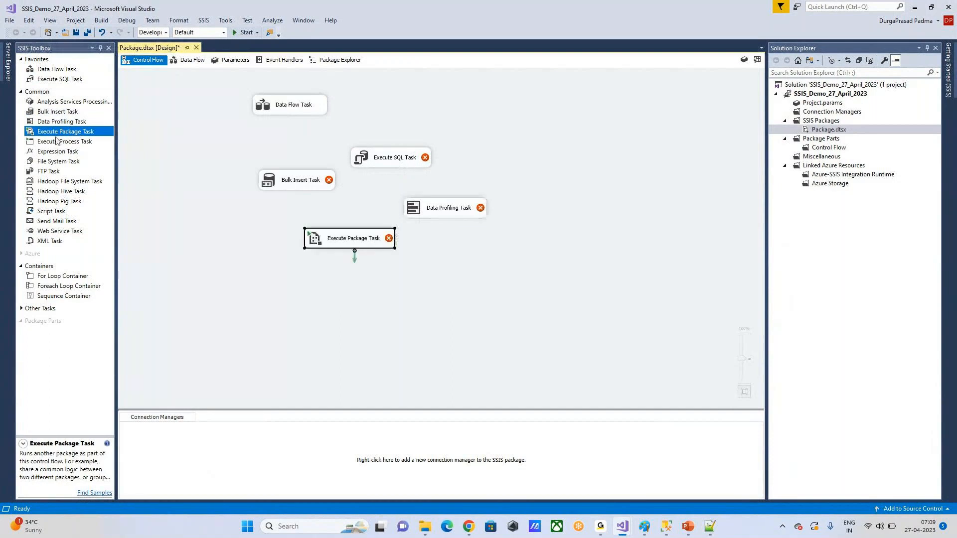
Add Execute Process, File System, FTP, Script and Send Mail tasks to the control flow.
left_click_drag(56, 141, 494, 249)
left_click_drag(57, 162, 379, 264)
left_click_drag(51, 211, 490, 296)
left_click_drag(56, 221, 336, 314)
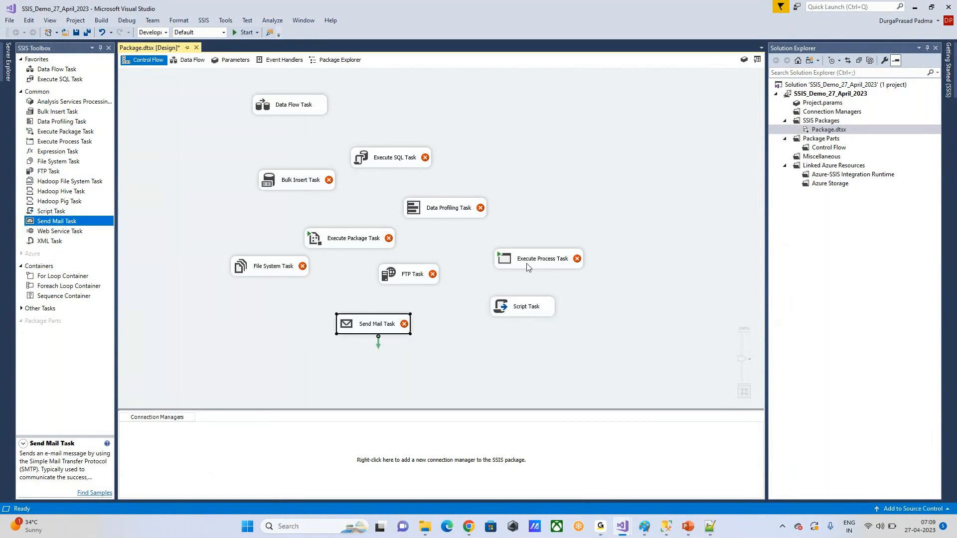
left_click(621, 171)
Switch to Notepad++ and append "--DFT" to the first Printf line and "--Exec SQL Task" to the Scanf line.
key("alt+Tab")
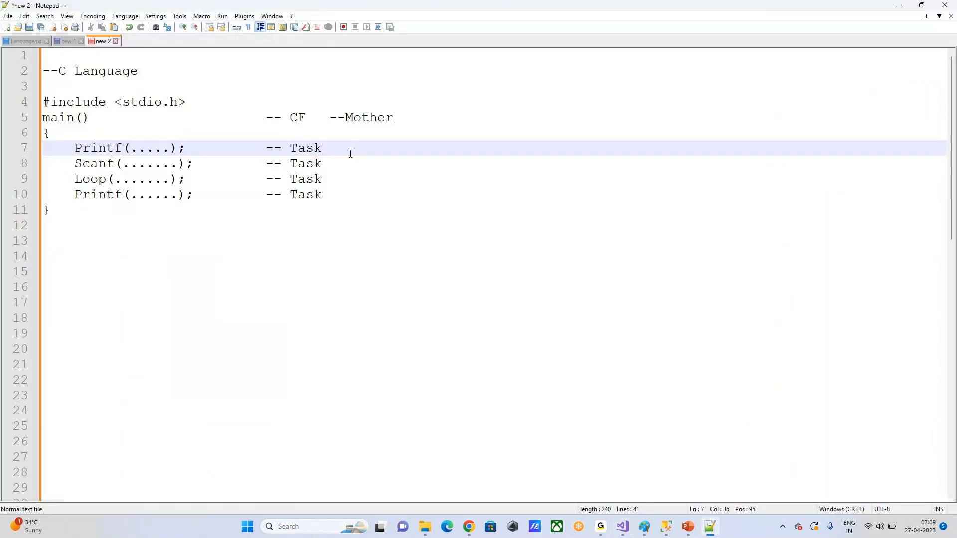
type("--DFT")
key("Down")
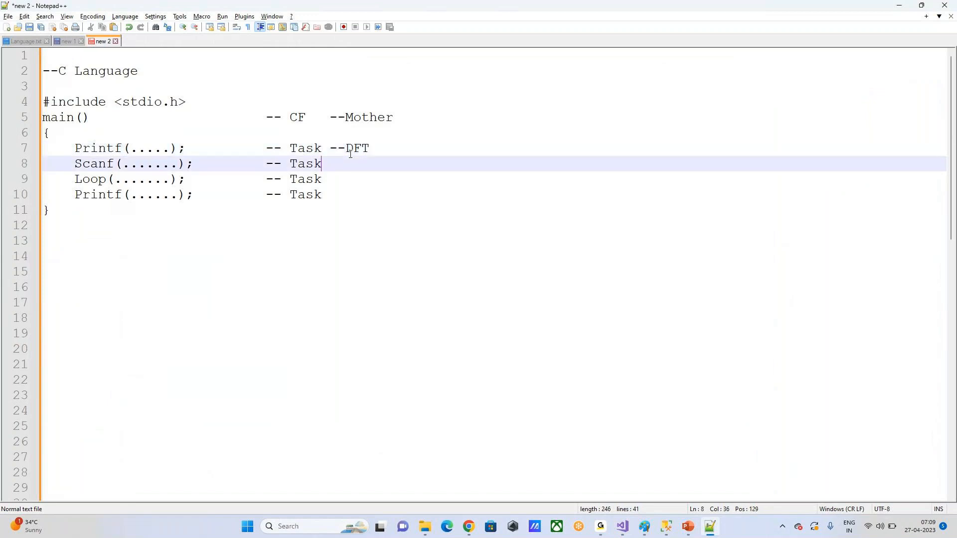
type("--Exec S")
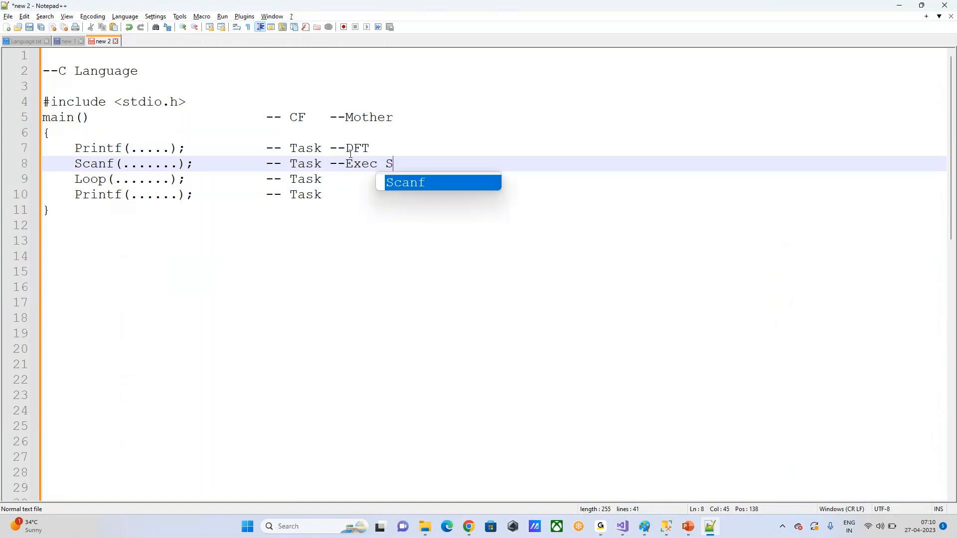
type("QL Task")
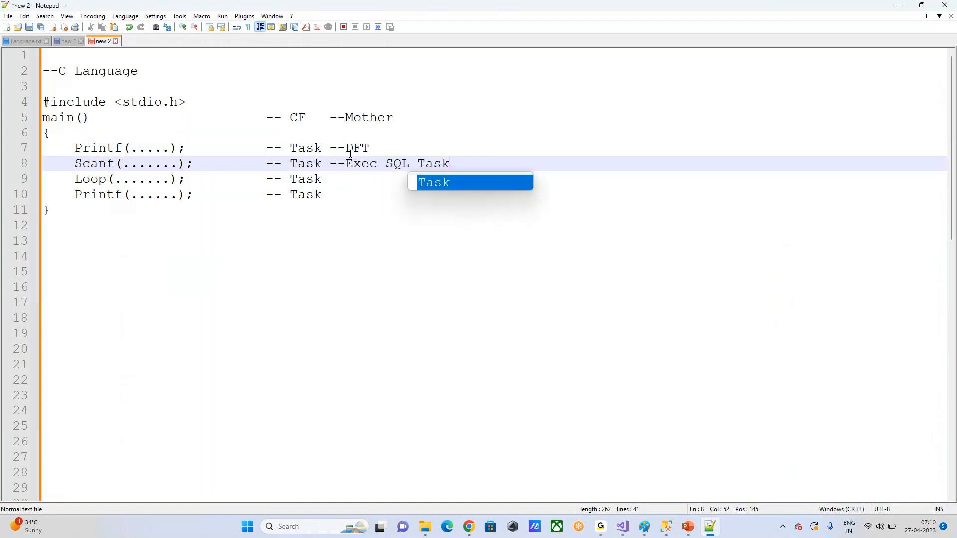
key("Down")
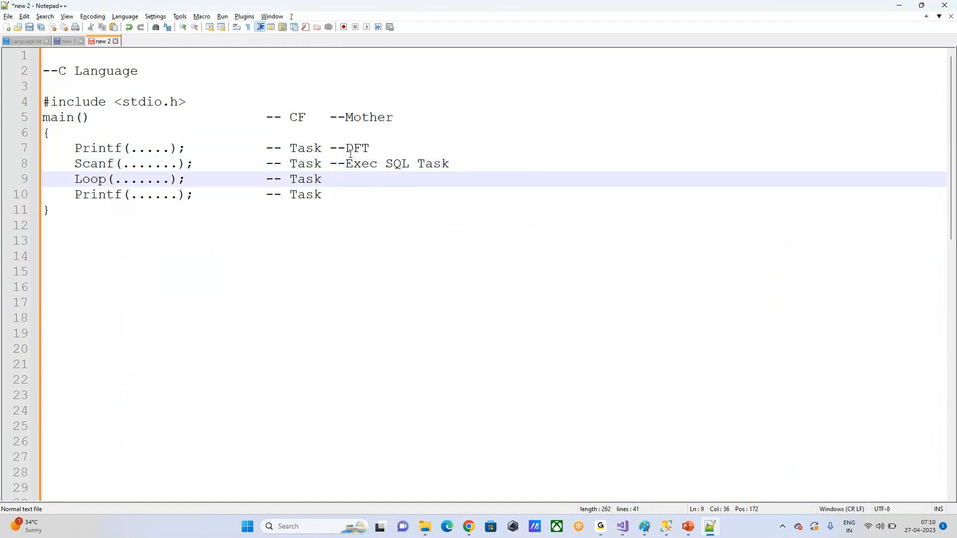
Append "--Bulk insert task" to the Loop line and "--FTP task" to the last Printf line, checking the task names in Visual Studio.
type("--")
key("alt+Tab")
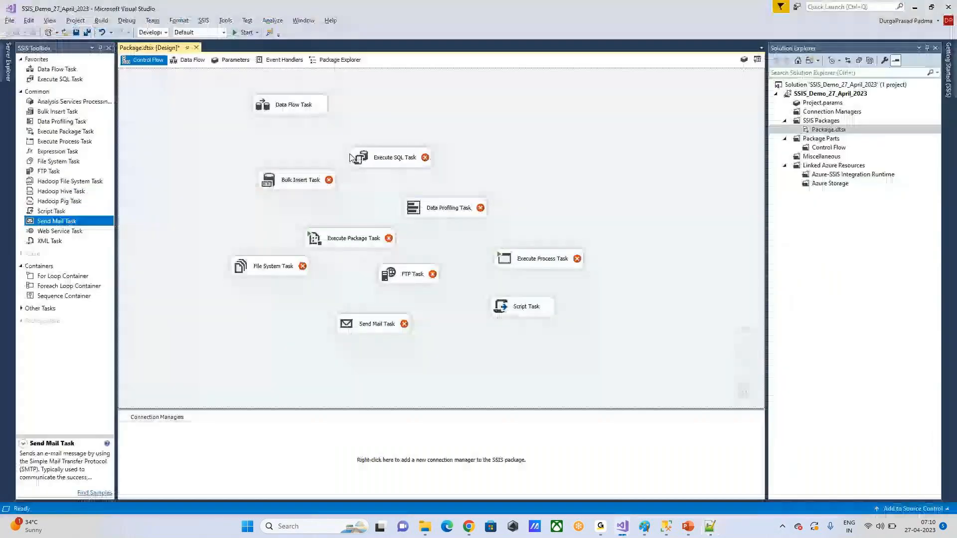
key("alt+Tab")
type("Bulk ins")
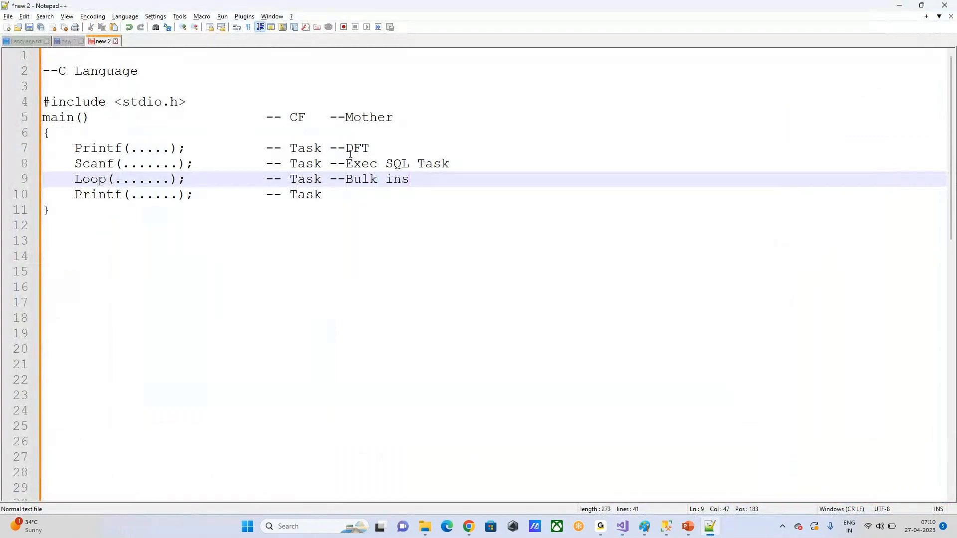
type("ert task")
key("Down")
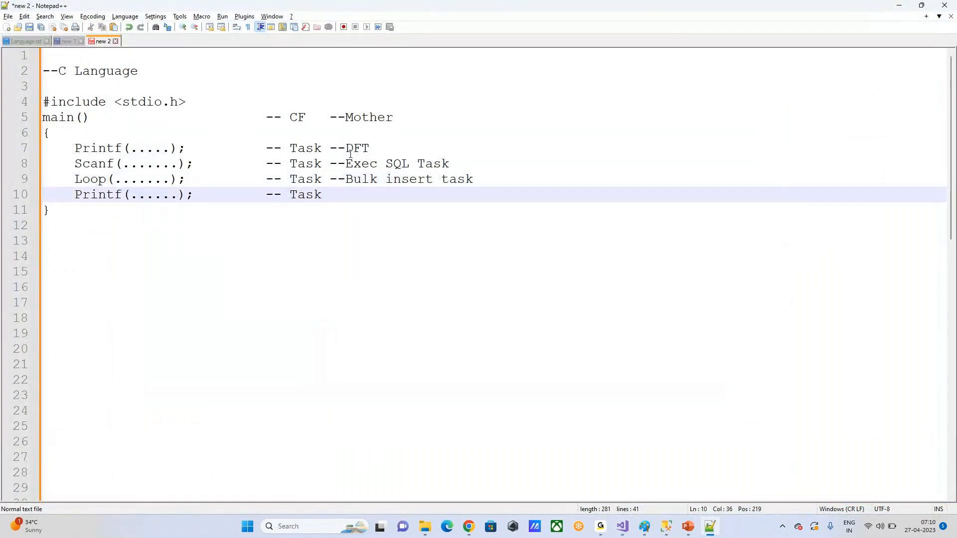
type("--")
key("alt+Tab")
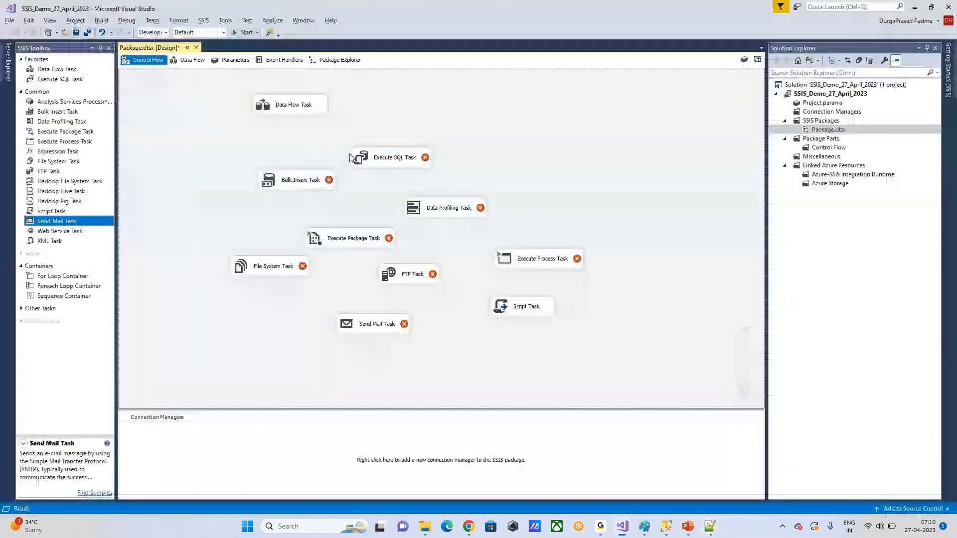
key("alt+Tab")
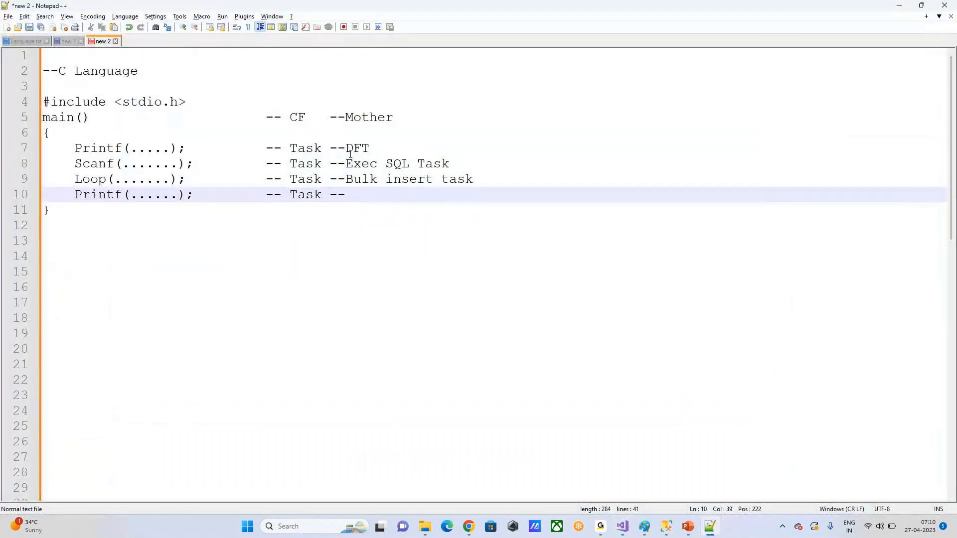
type("FTP")
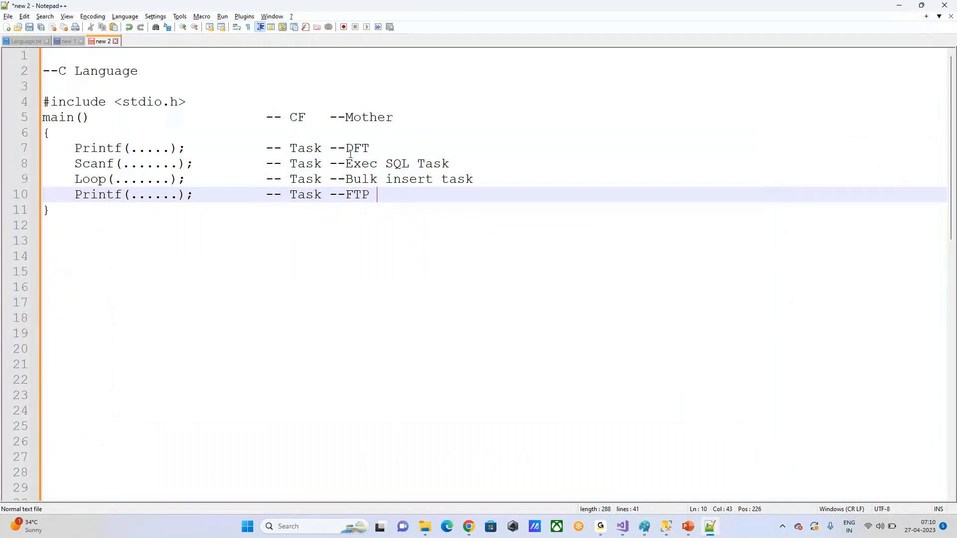
type(" task")
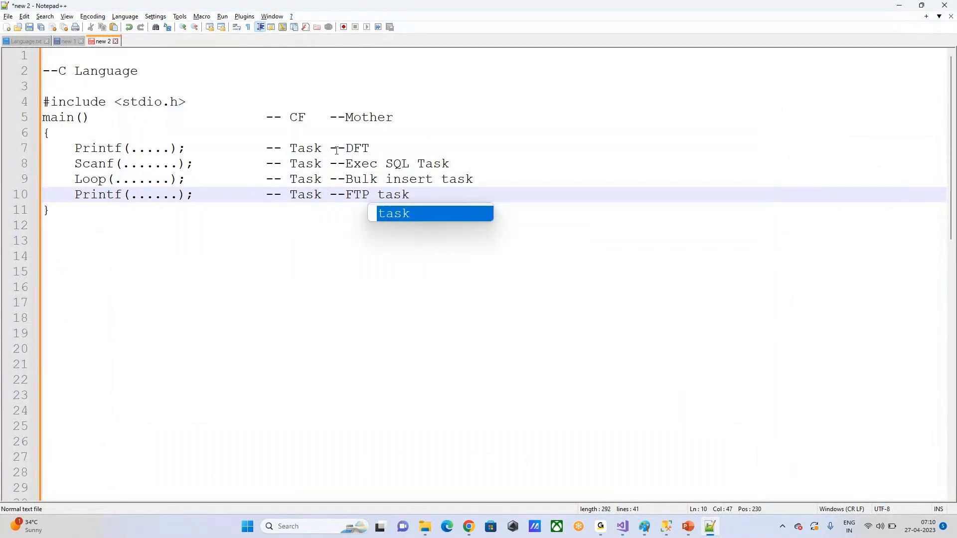
Highlight the CF annotation, main() and the code statements in its body to relate the control flow to its tasks.
left_click(401, 163)
left_click_drag(292, 118, 307, 117)
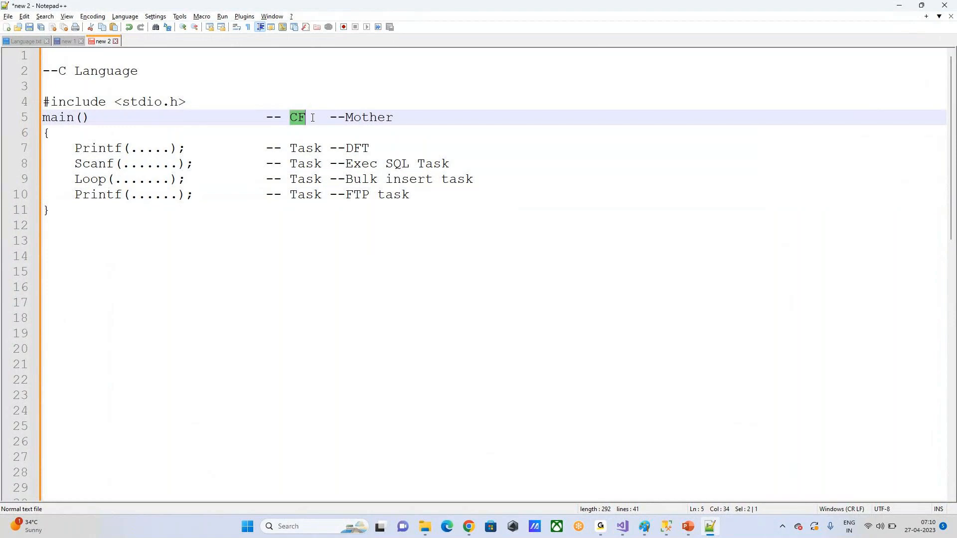
left_click(312, 118)
left_click_drag(106, 118, 12, 124)
left_click(116, 133)
left_click(90, 121)
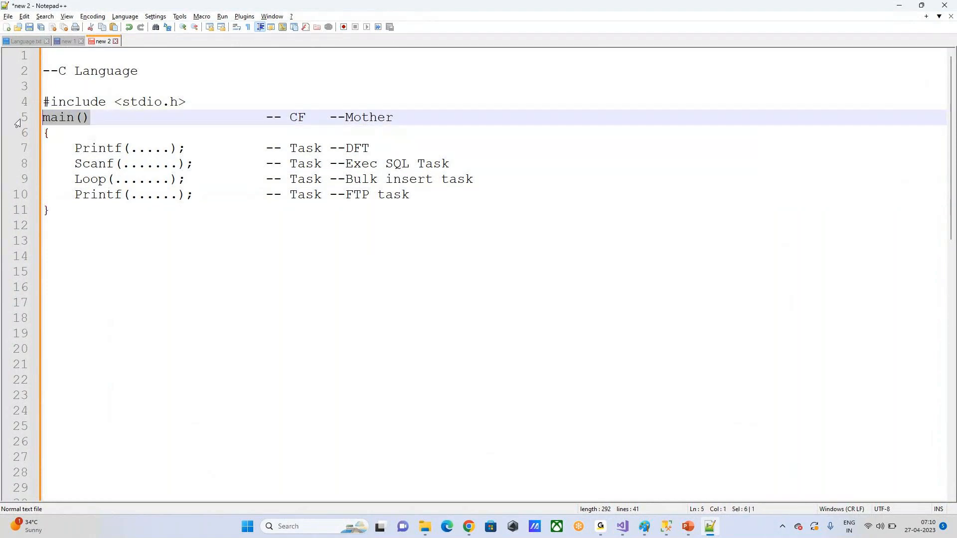
left_click_drag(91, 119, 41, 118)
left_click(166, 128)
left_click(86, 118)
left_click_drag(73, 148, 202, 148)
left_click_drag(71, 164, 231, 179)
left_click(413, 195)
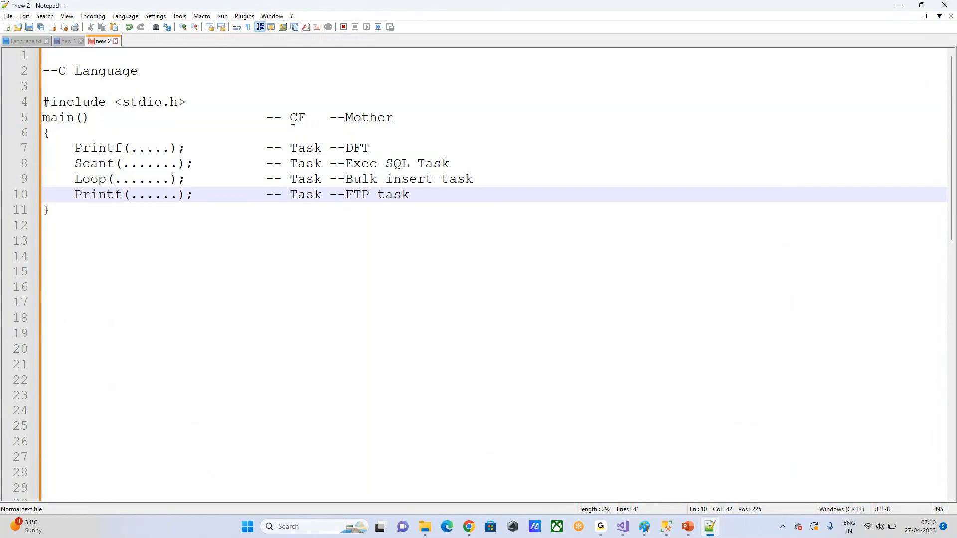
Highlight the CF annotation and the full task annotation on each of lines 7 to 10.
double_click(293, 119)
left_click(351, 180)
left_click_drag(287, 148, 386, 148)
left_click(384, 181)
left_click_drag(289, 164, 523, 164)
left_click_drag(290, 180, 422, 195)
left_click(444, 195)
Highlight main() on line 5 and the "C" in the "--C Language" heading.
left_click(113, 119)
key("shift+Home")
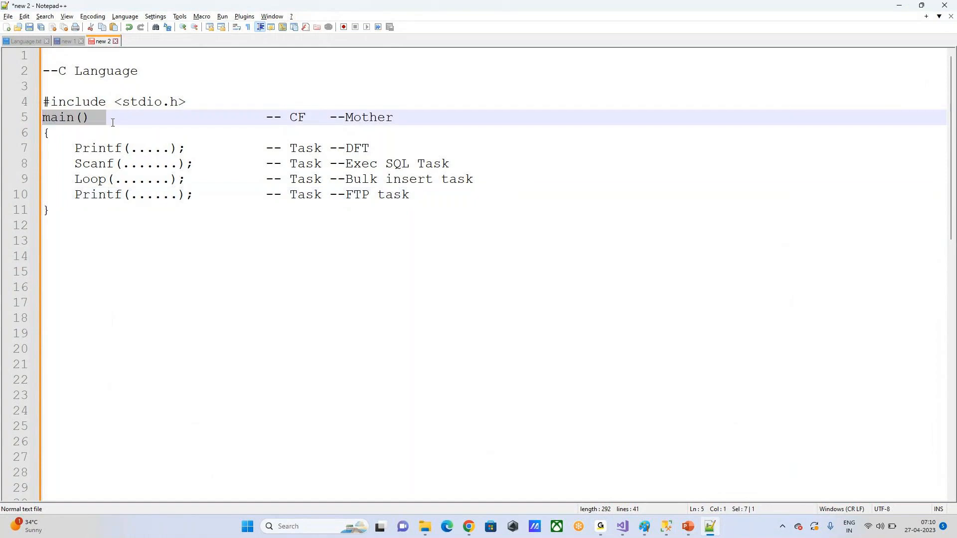
left_click_drag(68, 73, 59, 73)
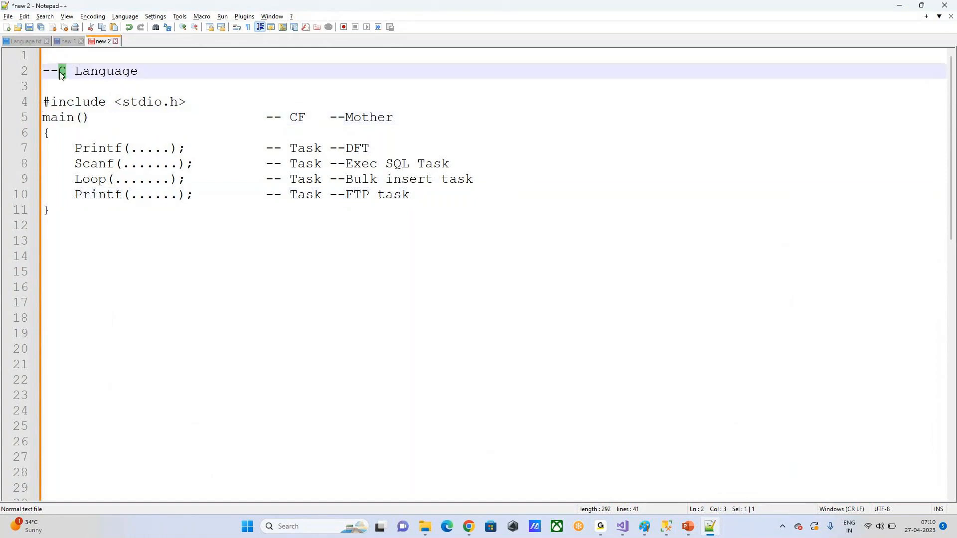
left_click(402, 121)
Highlight "CF" and the DFT, Exec SQL, Bulk insert and FTP task names in turn.
double_click(297, 119)
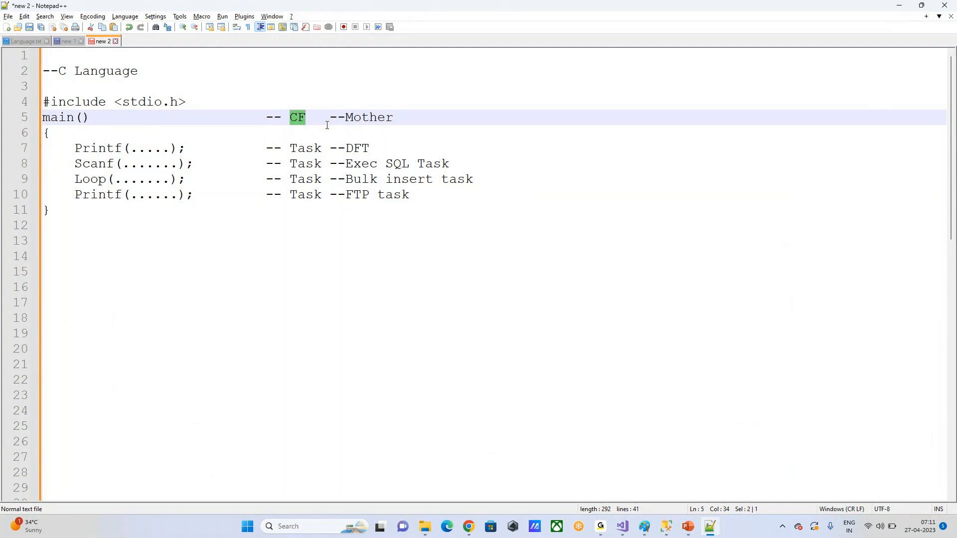
left_click(308, 118)
key("ctrl+shift+Left")
double_click(351, 148)
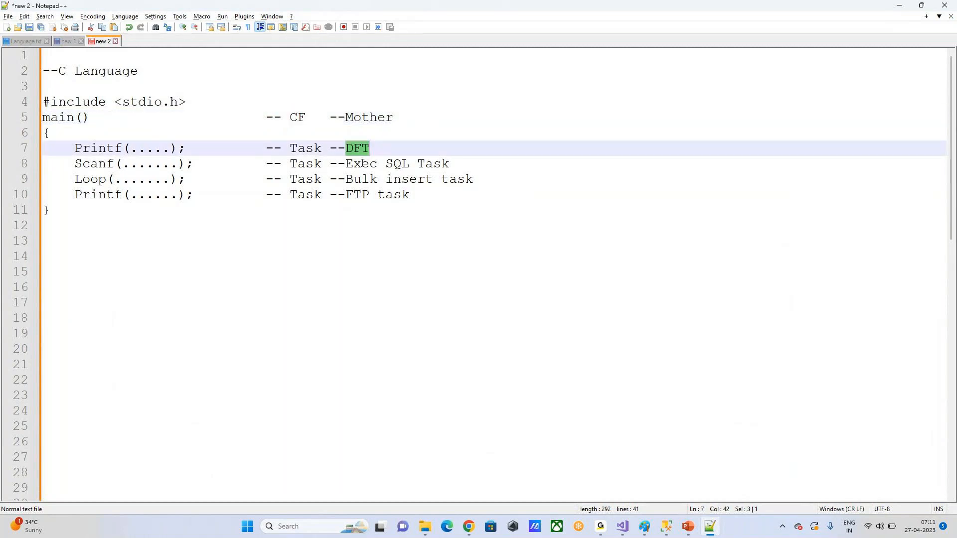
left_click_drag(346, 163, 464, 164)
left_click_drag(346, 180, 434, 192)
left_click(539, 208)
key("shift+Down")
key("shift+Down")
key("shift+Down")
key("shift+Down")
key("shift+Down")
key("shift+Down")
key("shift+Down")
key("shift+Down")
key("shift+Down")
key("shift+Down")
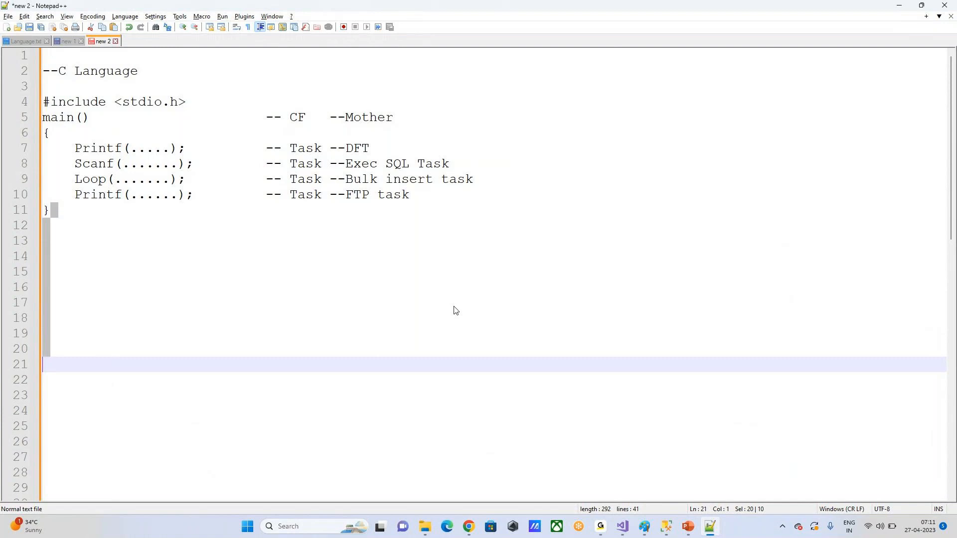
Switch to Visual Studio and move the Execute SQL Task slightly upward in the control flow.
key("alt+Tab")
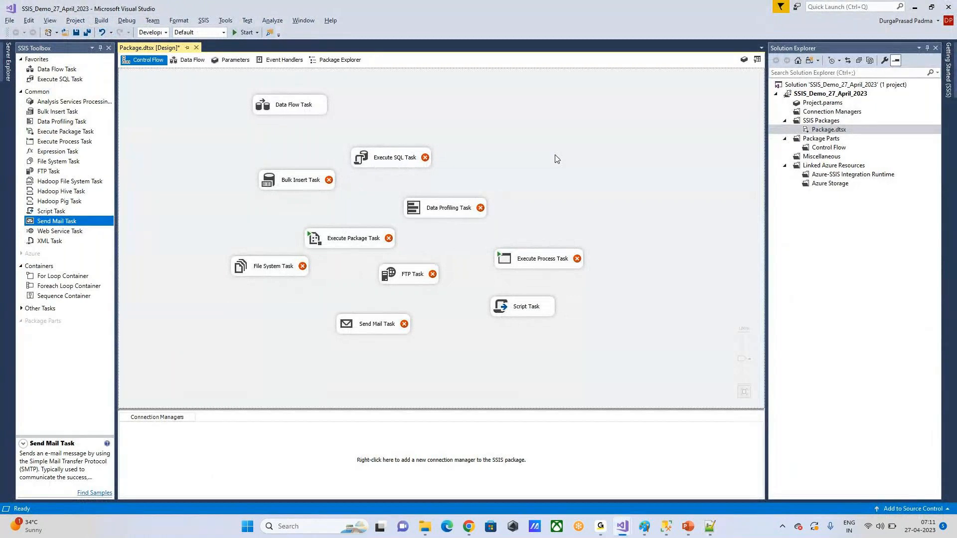
left_click_drag(381, 161, 380, 151)
left_click(438, 142)
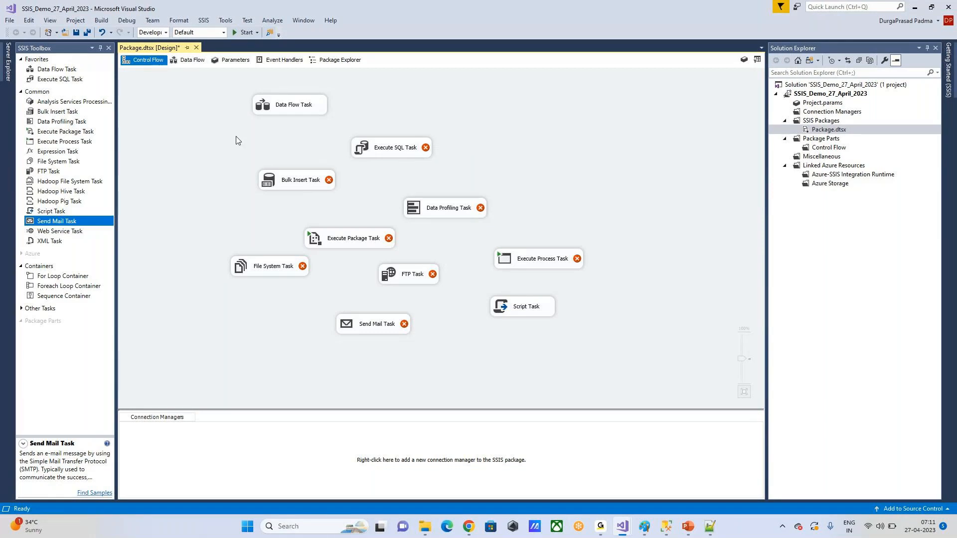
Connect the Data Flow, Execute SQL, Bulk Insert, Data Profiling and Execute Package tasks in sequence, branching the last to the File System and FTP tasks.
left_click(291, 110)
left_click_drag(294, 126, 269, 266)
left_click(299, 180)
left_click(447, 209)
left_click(310, 241)
left_click_drag(354, 255, 407, 278)
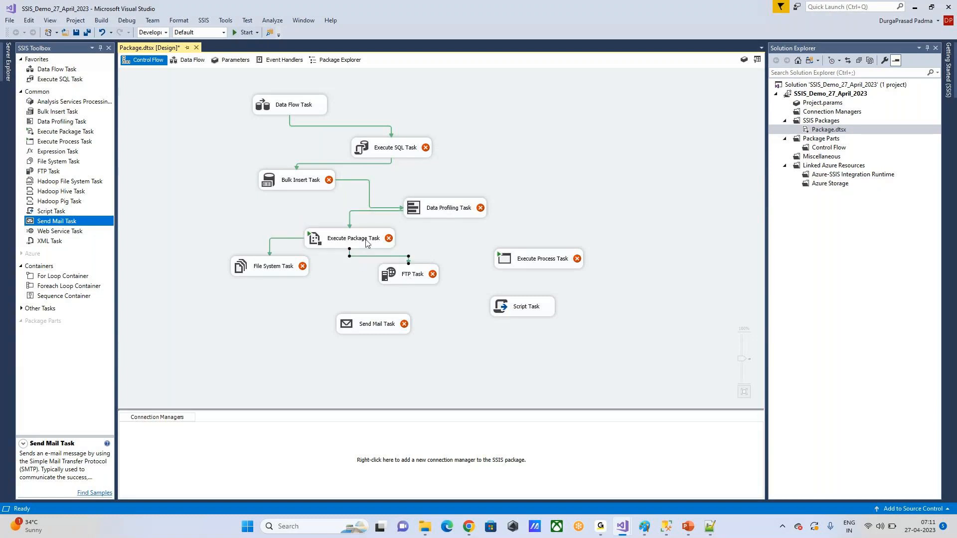
left_click(352, 239)
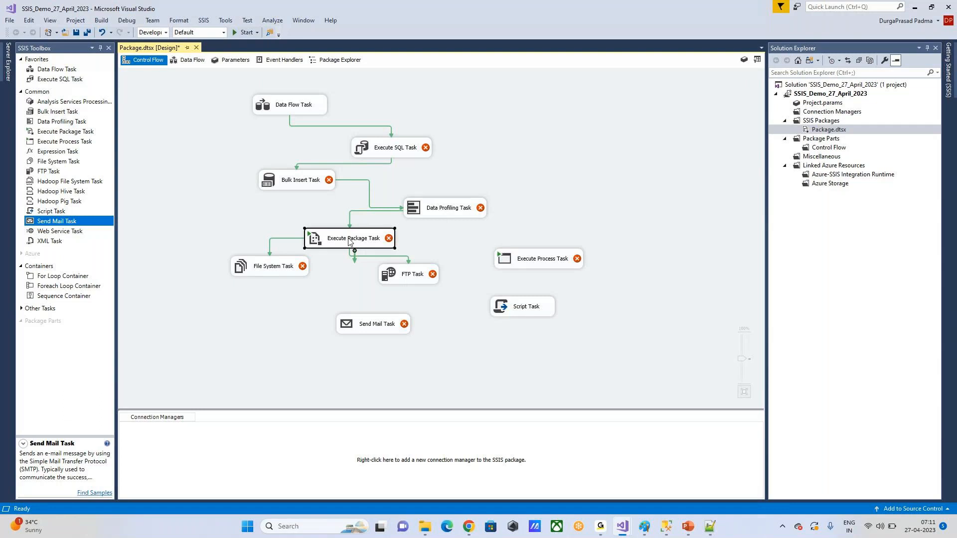
Lower the File System Task slightly and chain the FTP, Execute Process, Script and Send Mail tasks in that order.
left_click_drag(273, 266, 273, 274)
left_click(423, 274)
left_click_drag(417, 297, 358, 323)
left_click(534, 261)
left_click(526, 315)
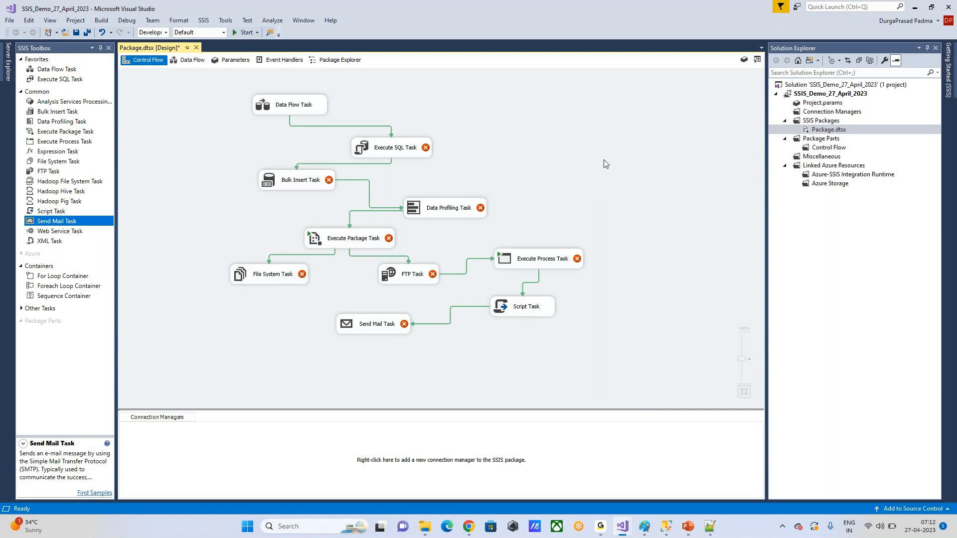
View the Data Flow Task's empty data flow design surface, and return to the control flow.
left_click(65, 79)
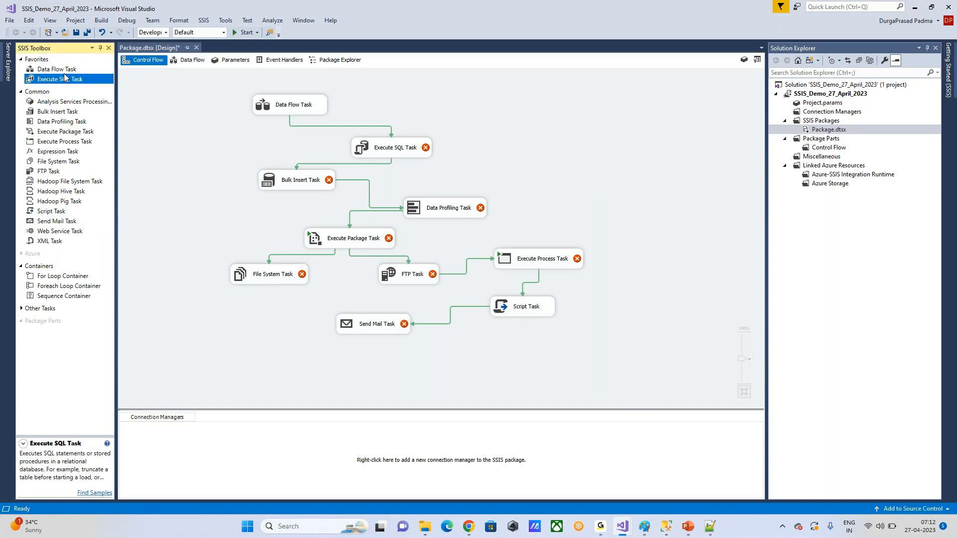
left_click(64, 71)
left_click(195, 61)
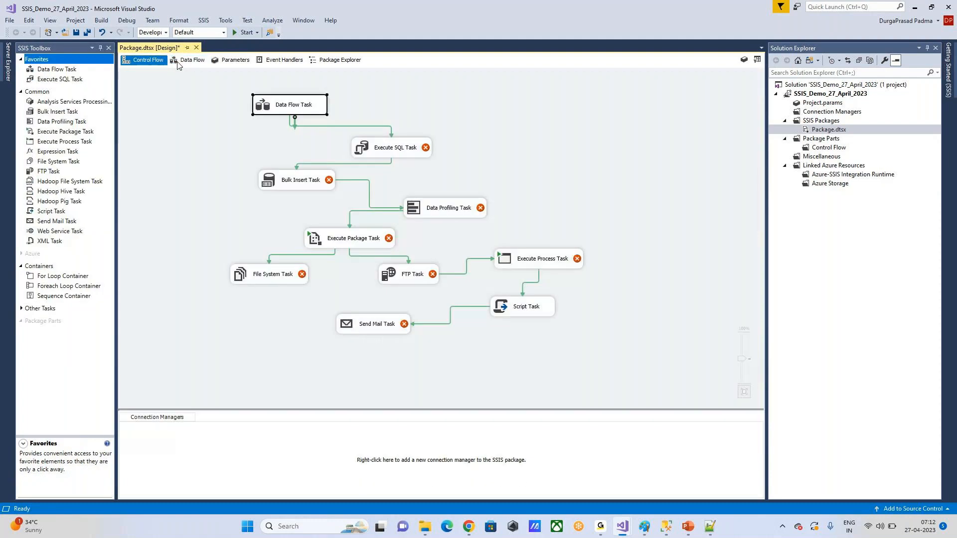
left_click(200, 63)
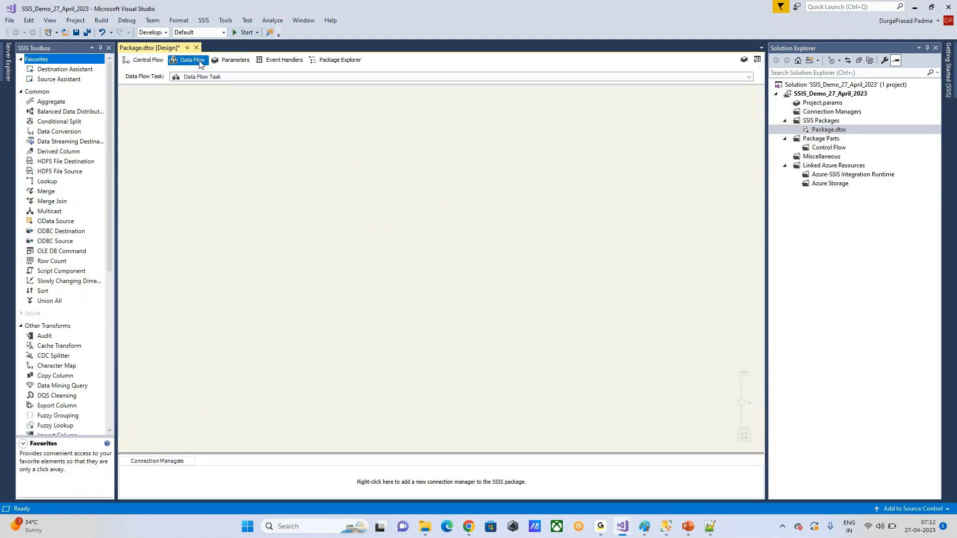
left_click(151, 62)
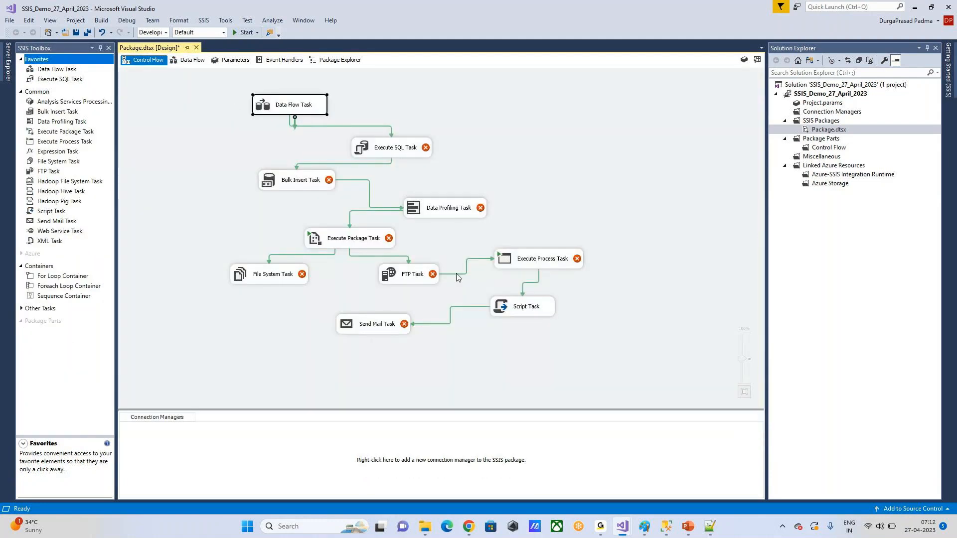
Delete the Data Flow Task from the control flow and check the data flow view without it.
key("Delete")
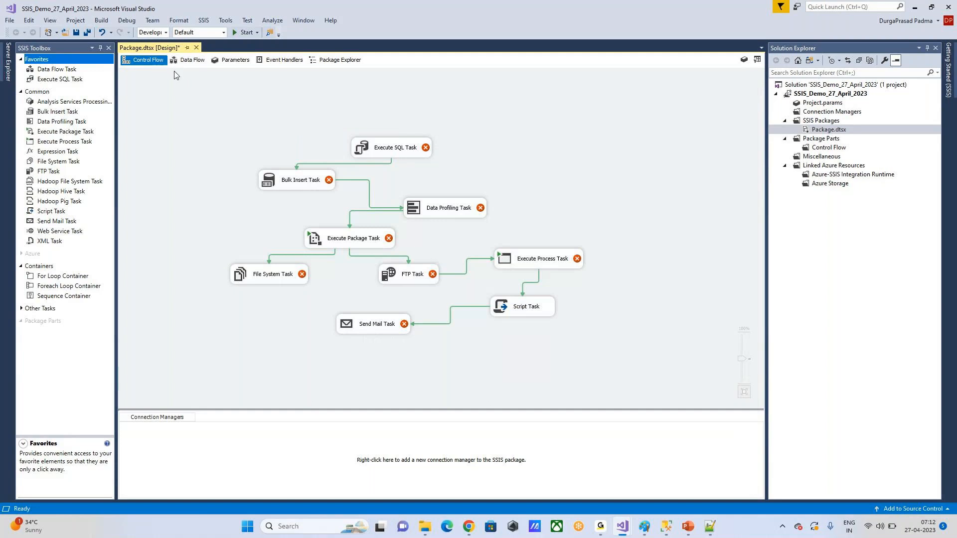
left_click(191, 62)
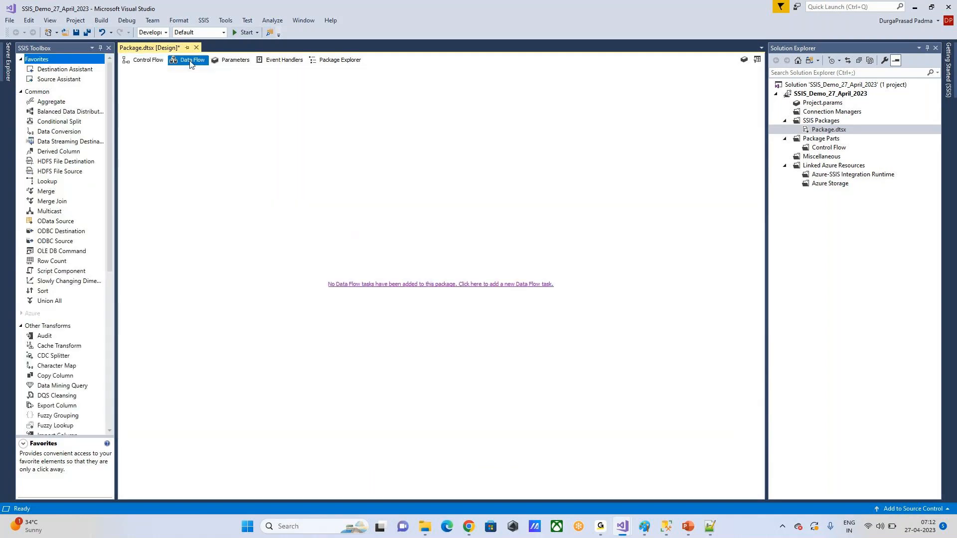
left_click(149, 60)
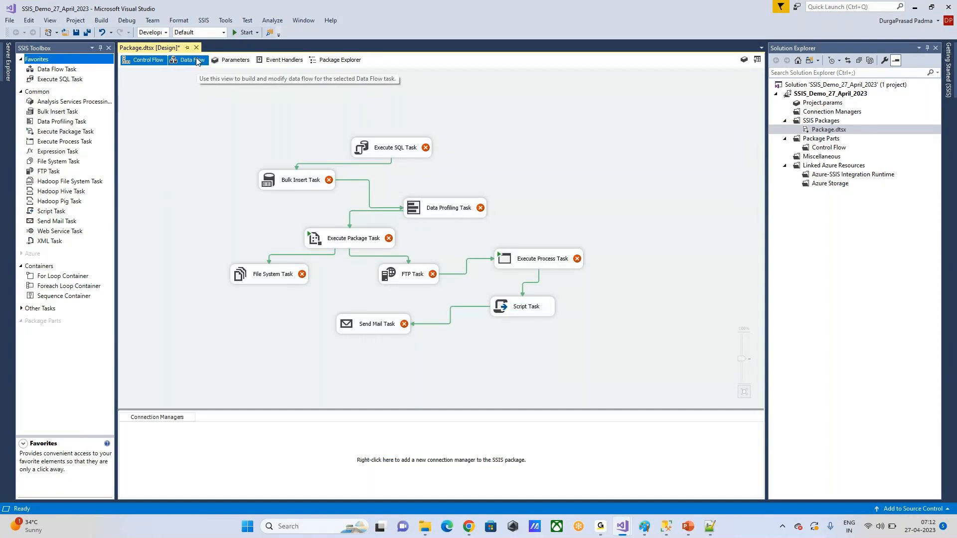
Compare the data flow view with the control flow, and select all the remaining connected tasks.
left_click(54, 70)
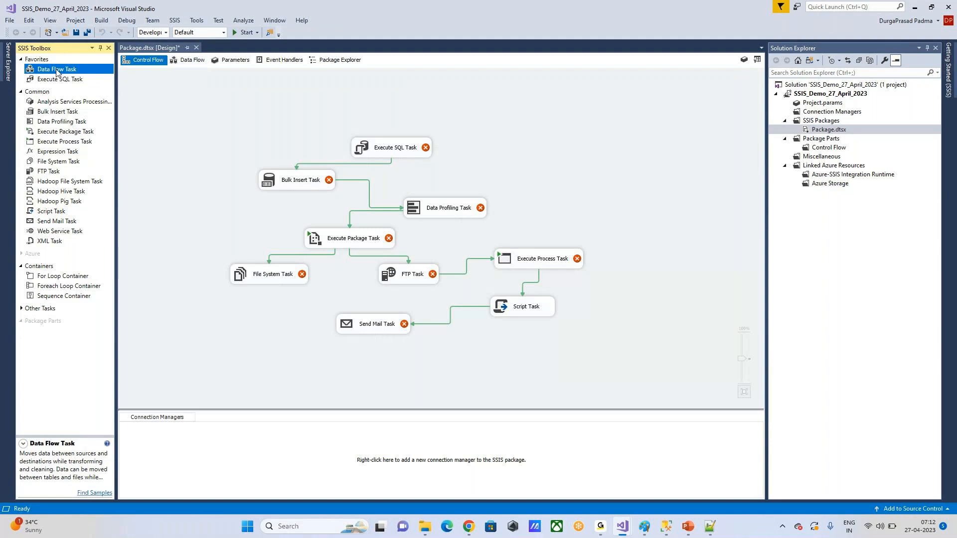
left_click(188, 60)
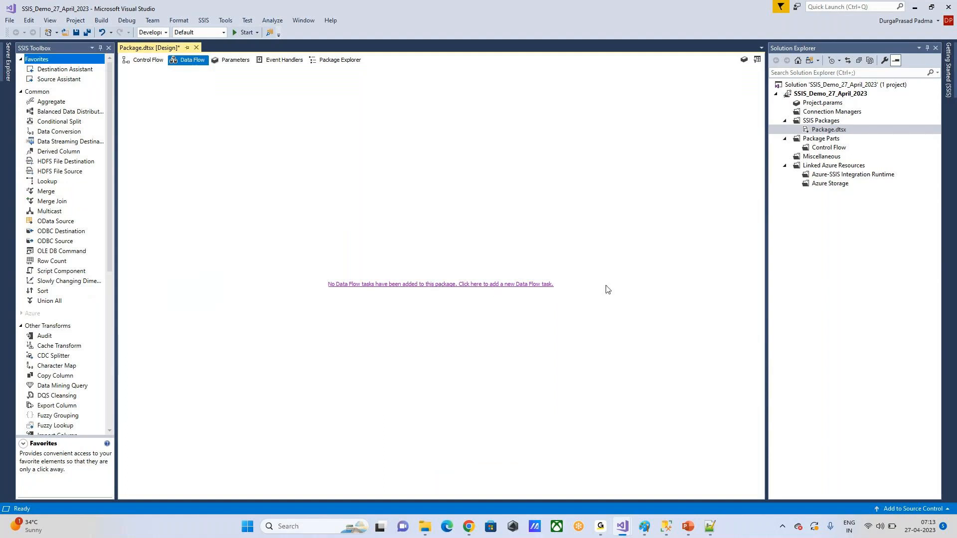
left_click(146, 61)
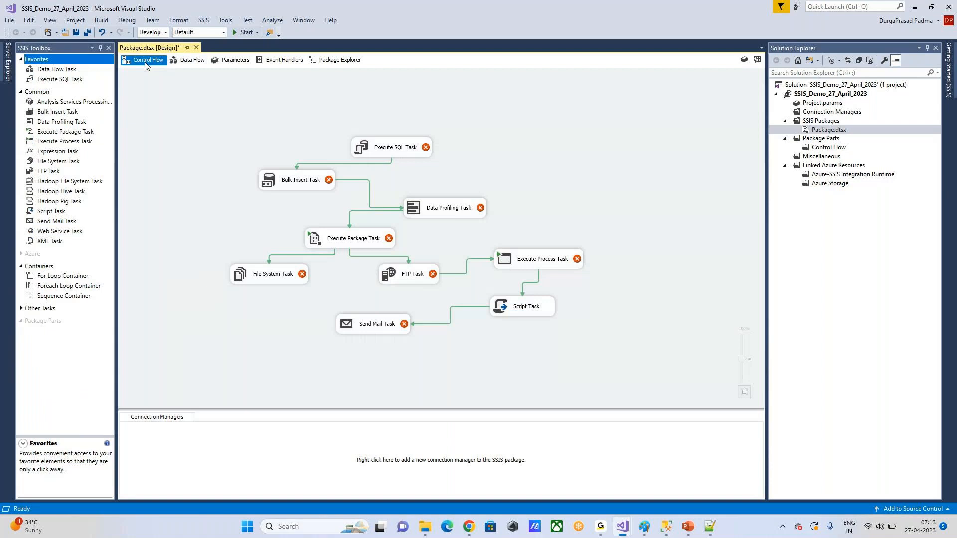
left_click_drag(188, 111, 681, 358)
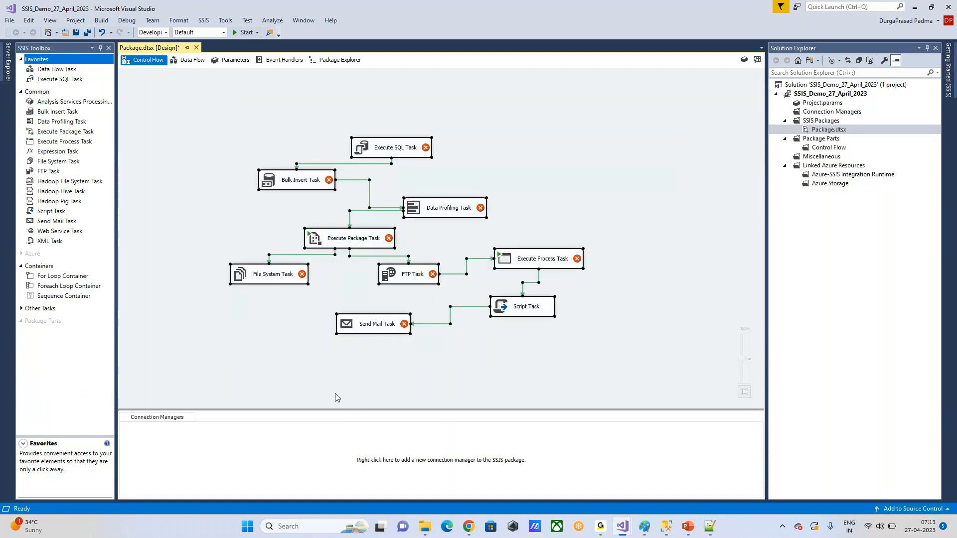
Add a new Data Flow task from the data flow view and place it above the Bulk Insert Task in the control flow.
left_click(189, 61)
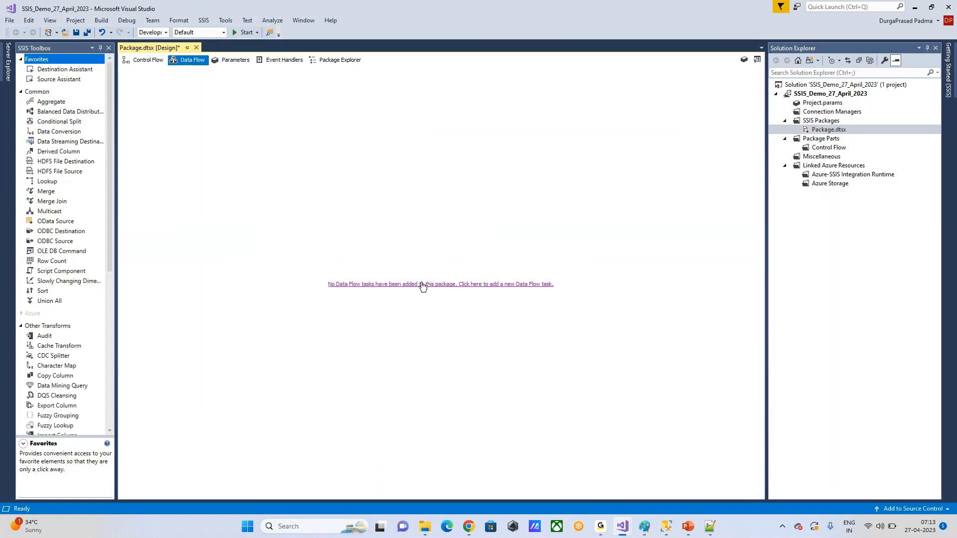
left_click(502, 286)
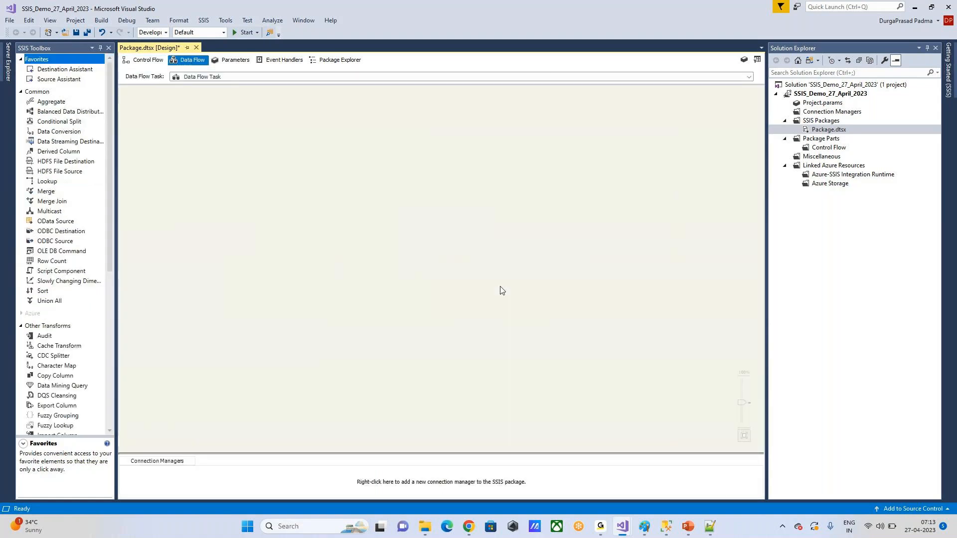
left_click(148, 60)
left_click_drag(159, 85, 257, 103)
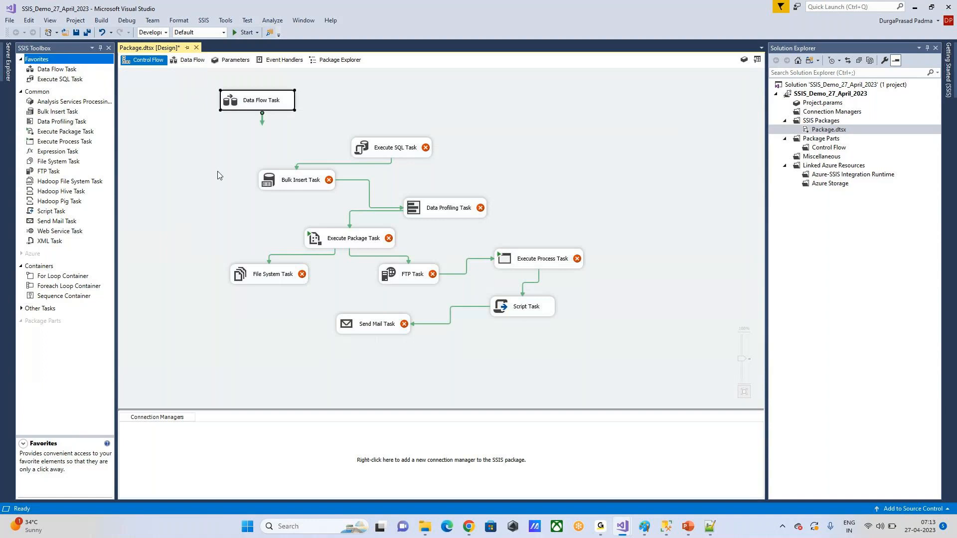
Replace the Data Flow Task with a new one from the toolbox and inspect the components available in its data flow.
key("Delete")
left_click_drag(56, 69, 188, 97)
left_click(198, 170)
double_click(226, 107)
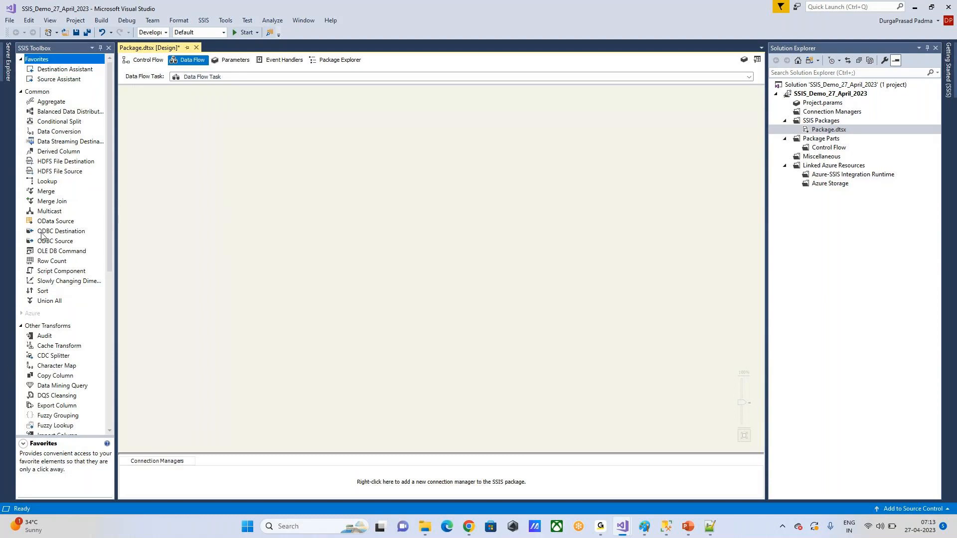
scroll(58, 225, "down", 2)
left_click(148, 60)
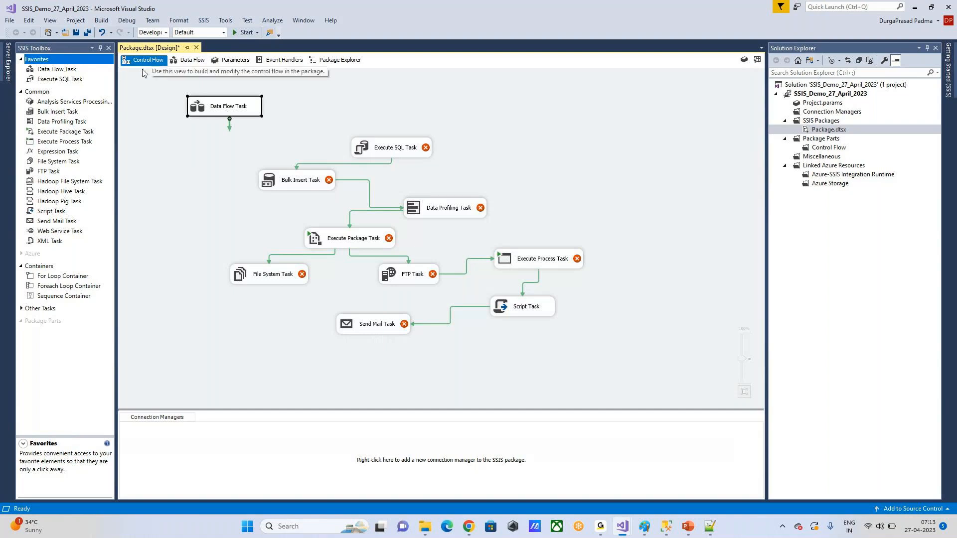
Reposition the Data Flow Task in the empty area above the Bulk Insert Task.
left_click_drag(252, 106, 229, 118)
left_click(292, 111)
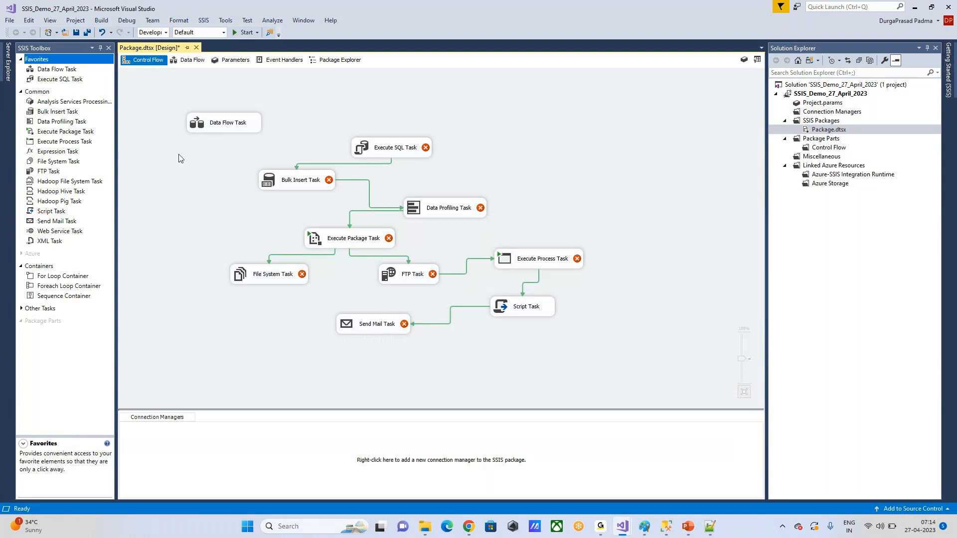
left_click(227, 125)
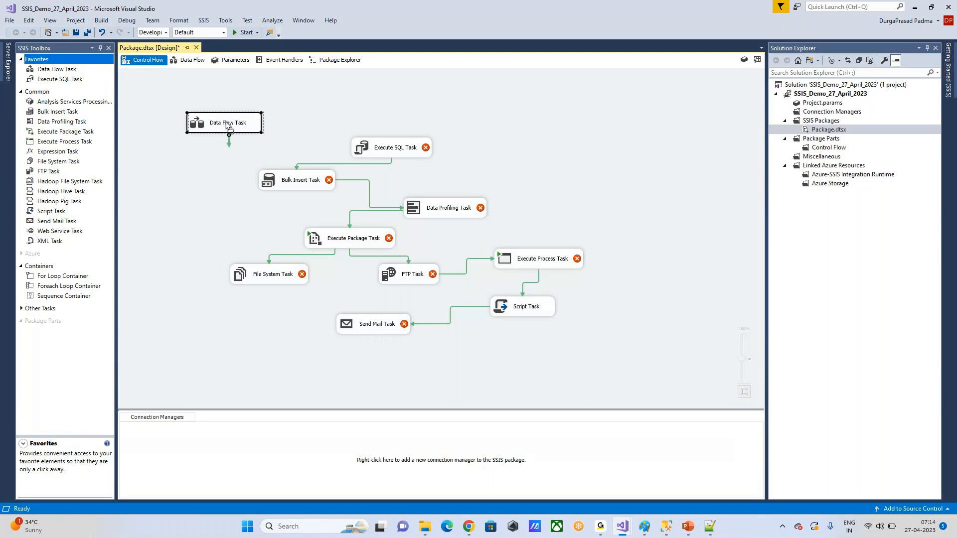
left_click_drag(224, 122, 226, 122)
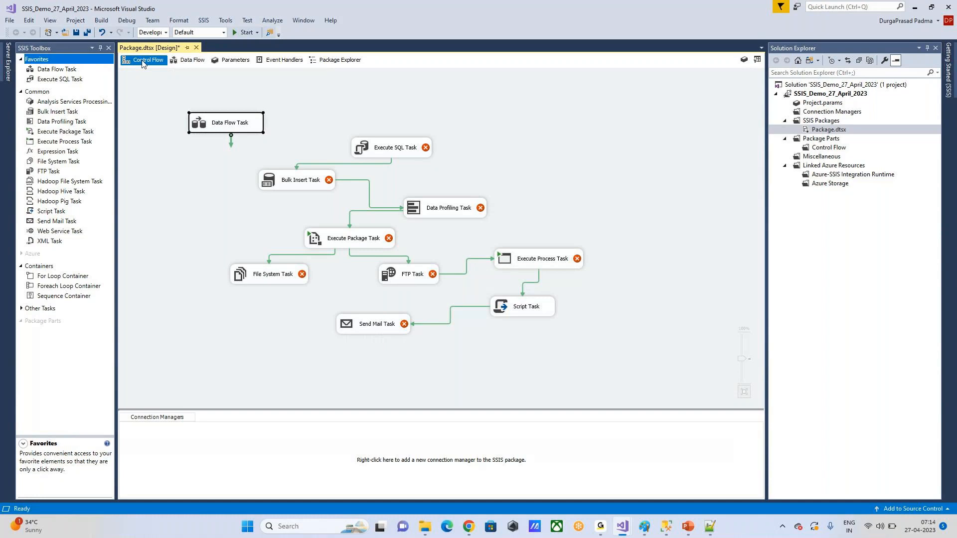
left_click_drag(224, 124, 225, 111)
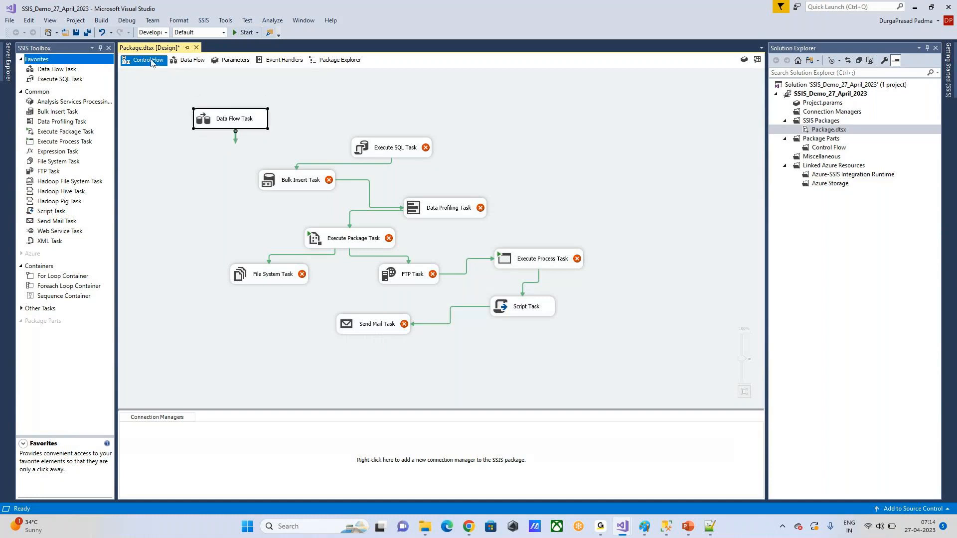
left_click_drag(247, 121, 268, 125)
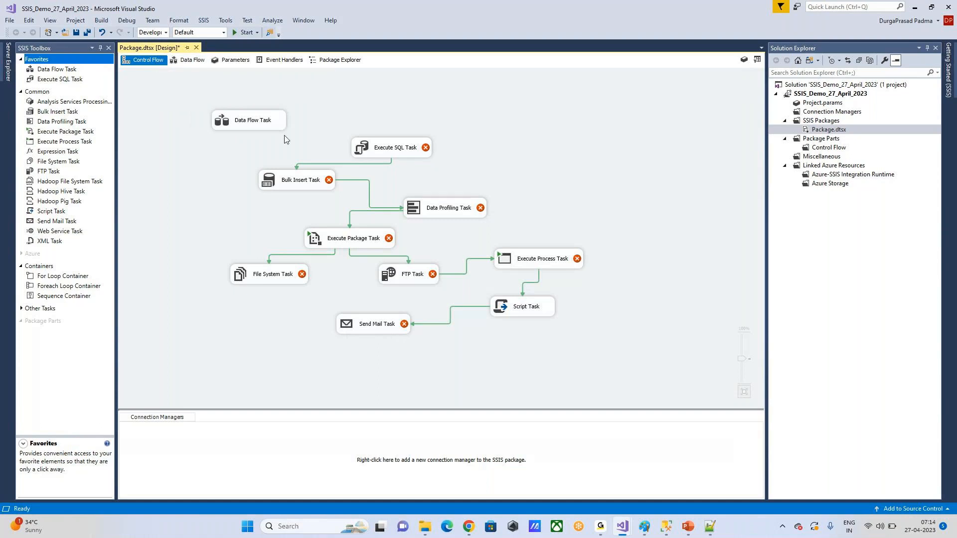
Delete the repositioned Data Flow Task and look at the data flow view before returning to the control flow.
left_click(246, 121)
key("Delete")
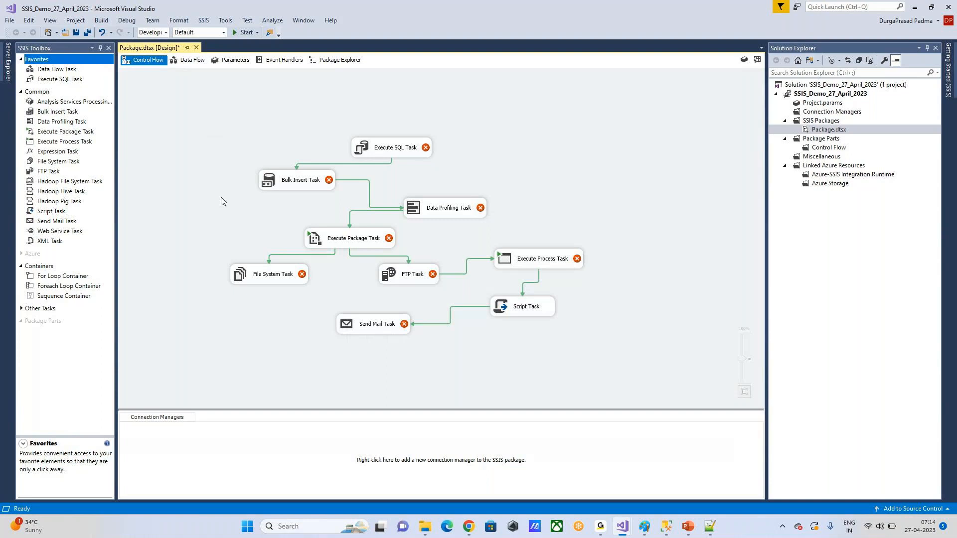
left_click(190, 62)
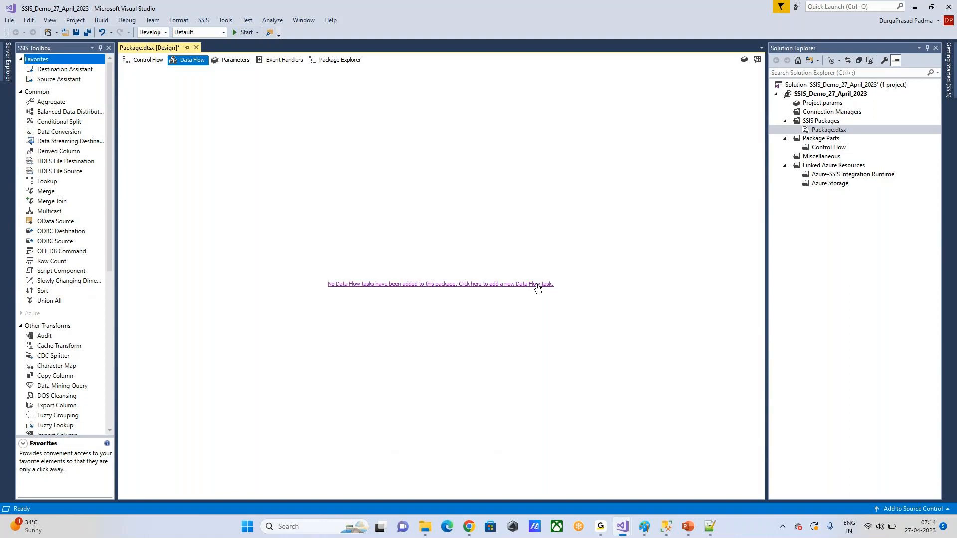
left_click(149, 61)
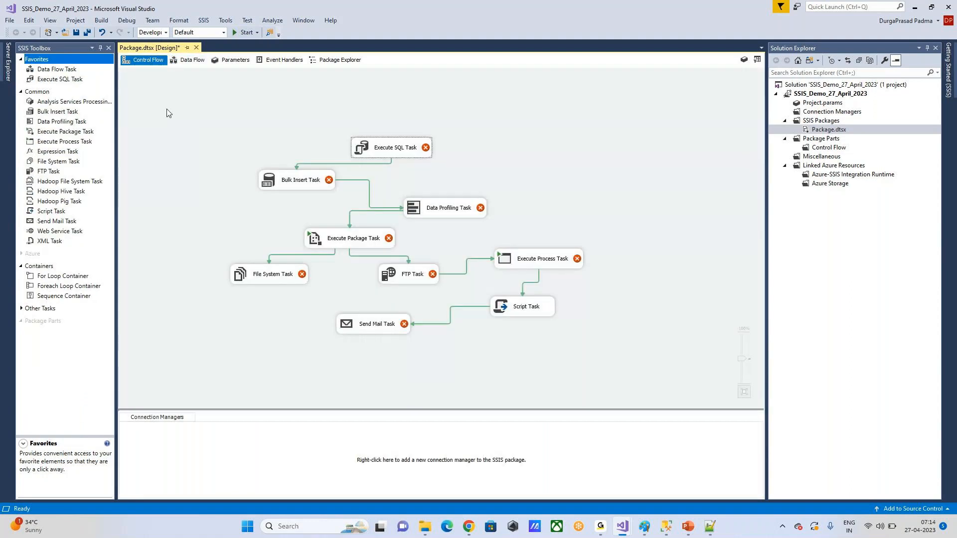
Add a Data Flow Task to the control flow again and shift it slightly away from the Execute SQL Task.
left_click_drag(56, 68, 235, 107)
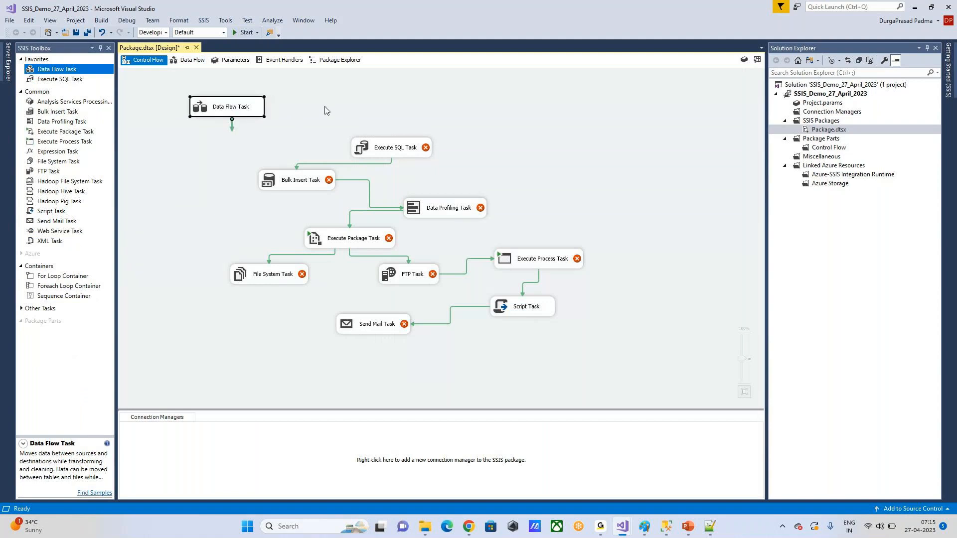
left_click(325, 107)
left_click_drag(245, 107, 236, 109)
left_click(305, 109)
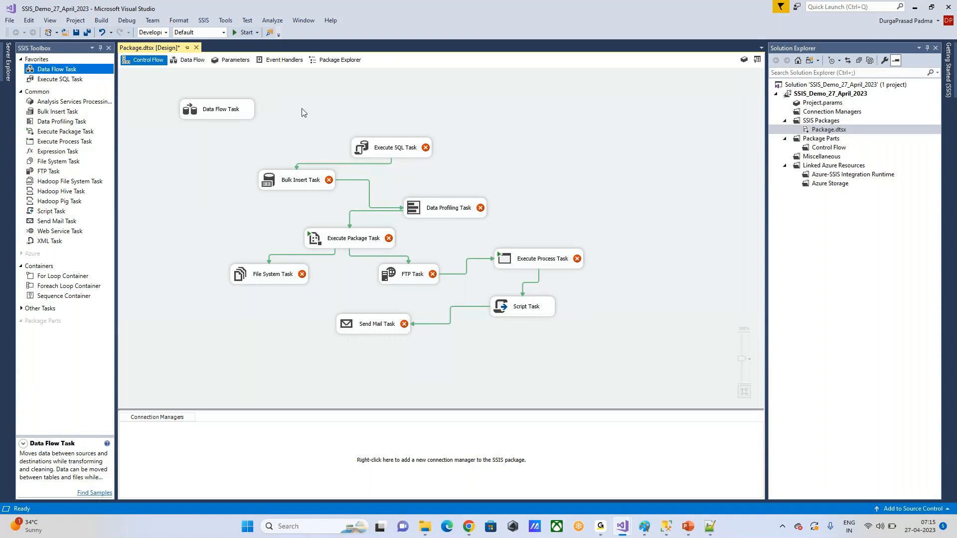
left_click_drag(243, 111, 215, 121)
left_click(327, 107)
left_click(318, 104)
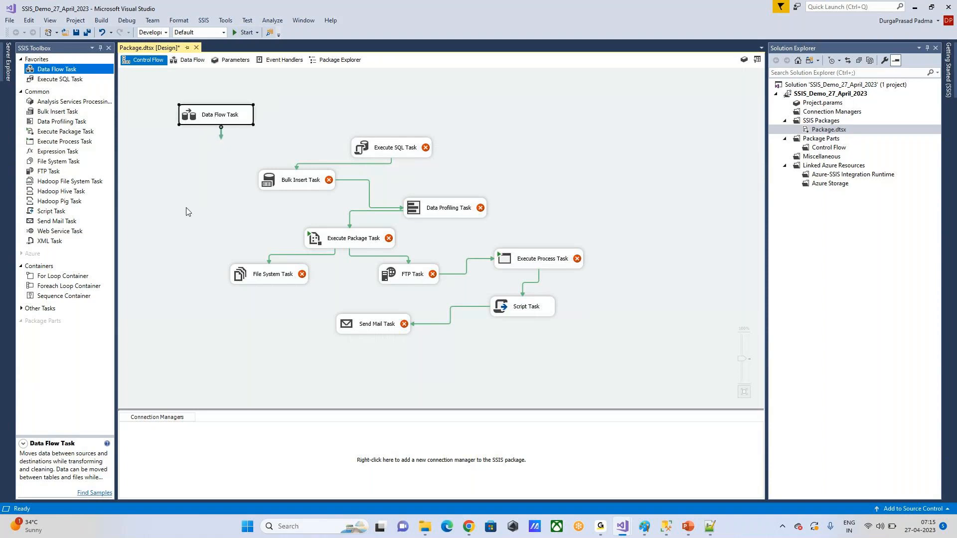
Delete the newly added Data Flow Task and point out its entry among the available control flow tasks.
key("Delete")
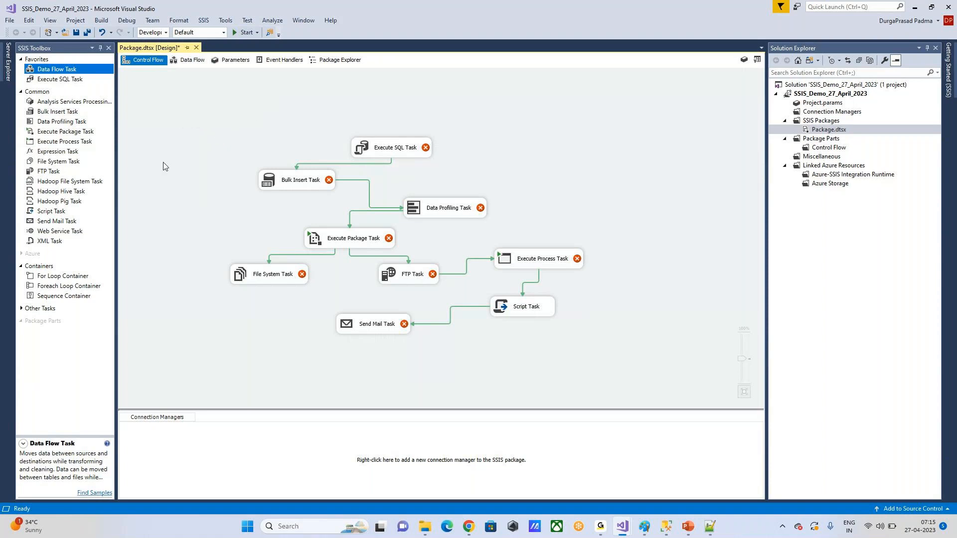
left_click(54, 72)
mouse_move(54, 72)
left_mouse_down()
mouse_move(217, 127)
mouse_move(69, 74)
left_mouse_up()
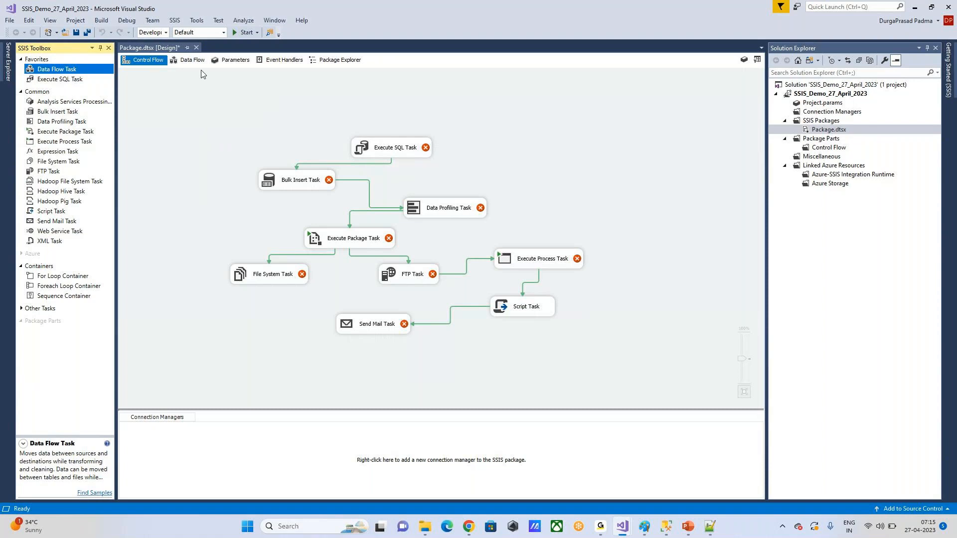
Browse the data flow components down to the other sources and select Excel Source.
left_click(190, 62)
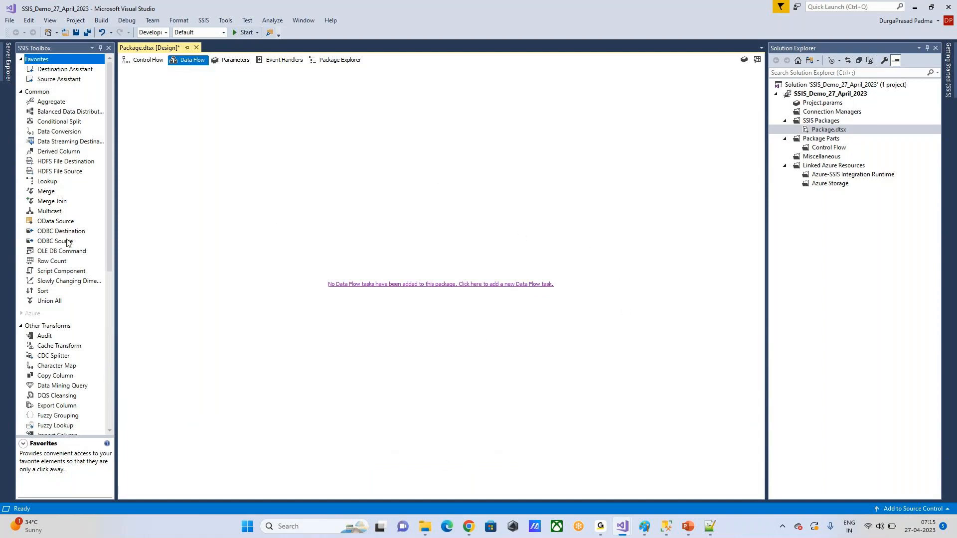
scroll(59, 384, "down", 9)
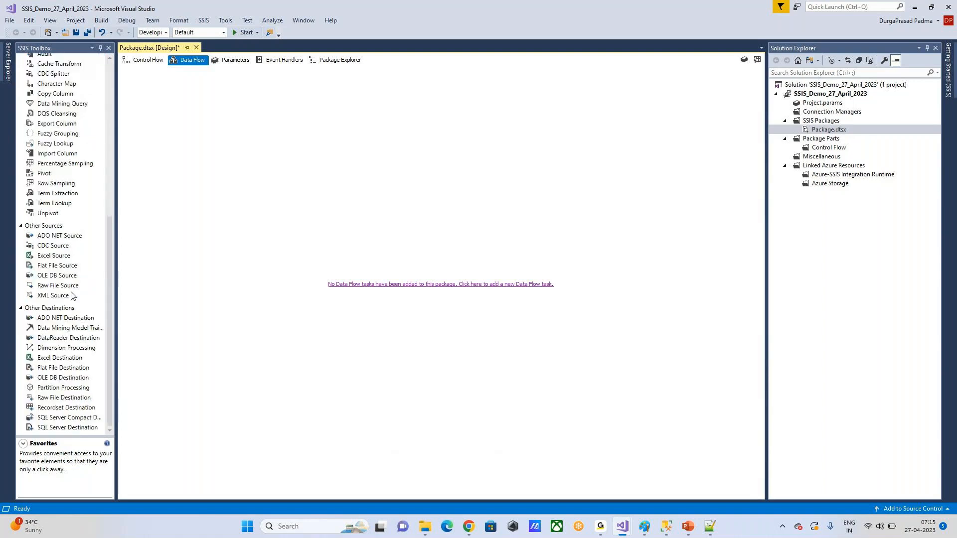
left_click(53, 256)
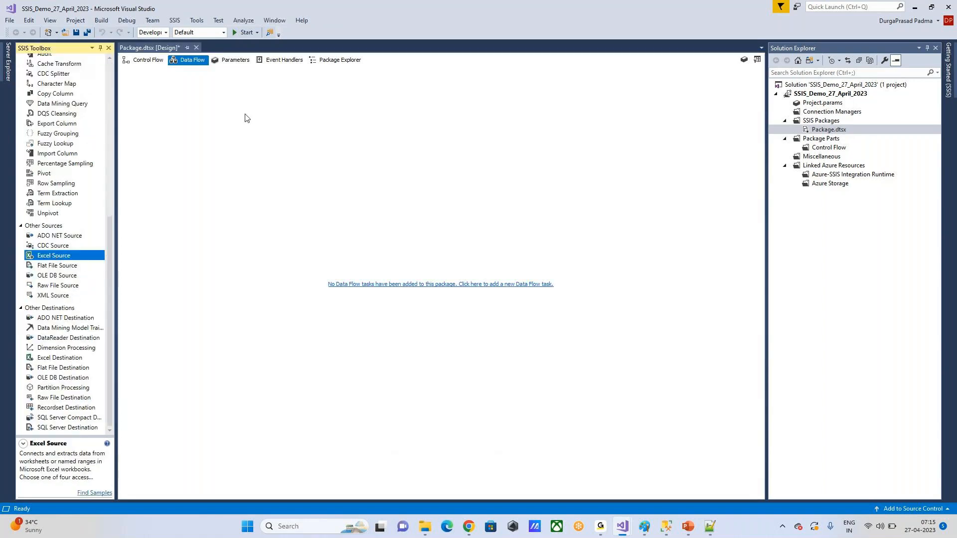
Try to place Flat File, Raw File, XML and ADO NET sources on the data flow without a Data Flow Task.
left_click_drag(55, 267, 253, 152)
left_click_drag(52, 285, 225, 203)
left_click_drag(50, 294, 250, 160)
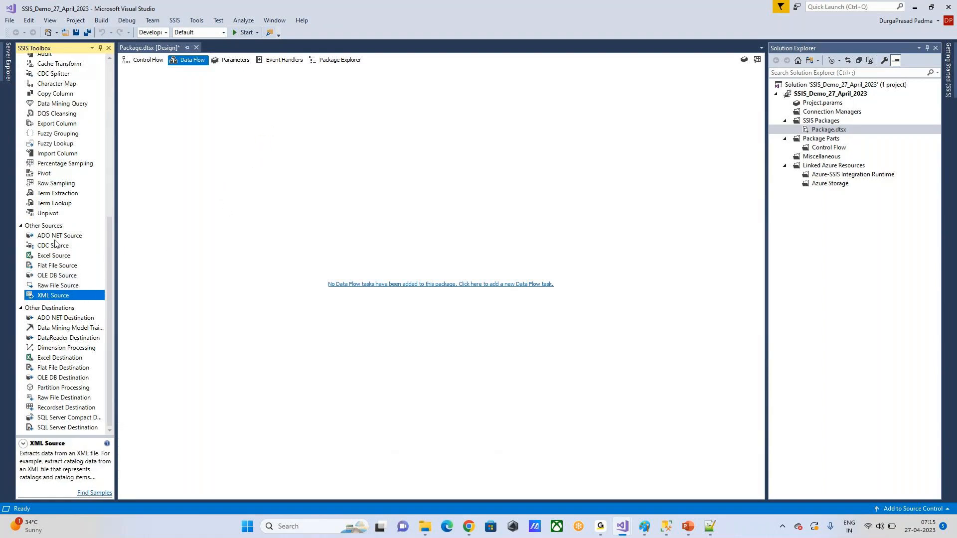
left_click(54, 239)
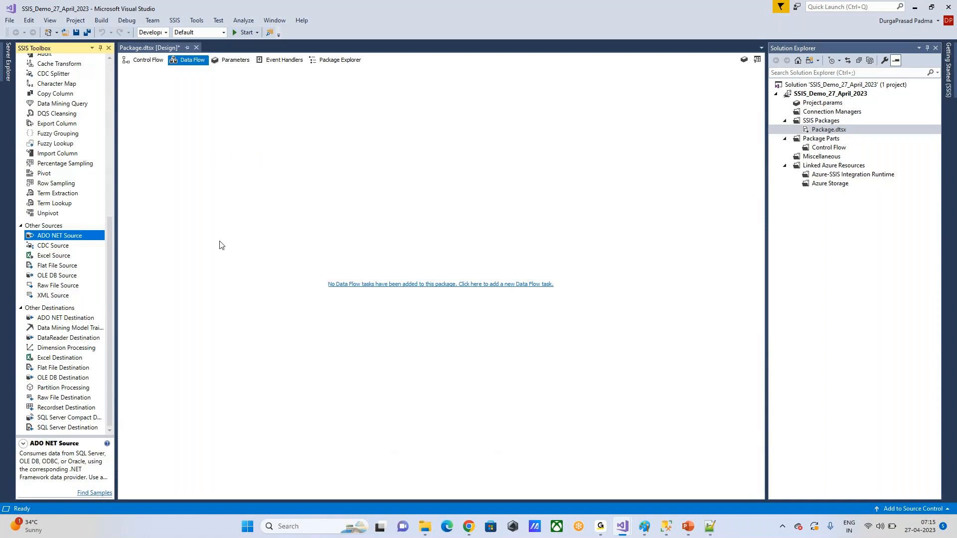
Add a Data Flow Task to the control flow, above and to the left of the Execute SQL Task, and open its data flow.
left_click(149, 62)
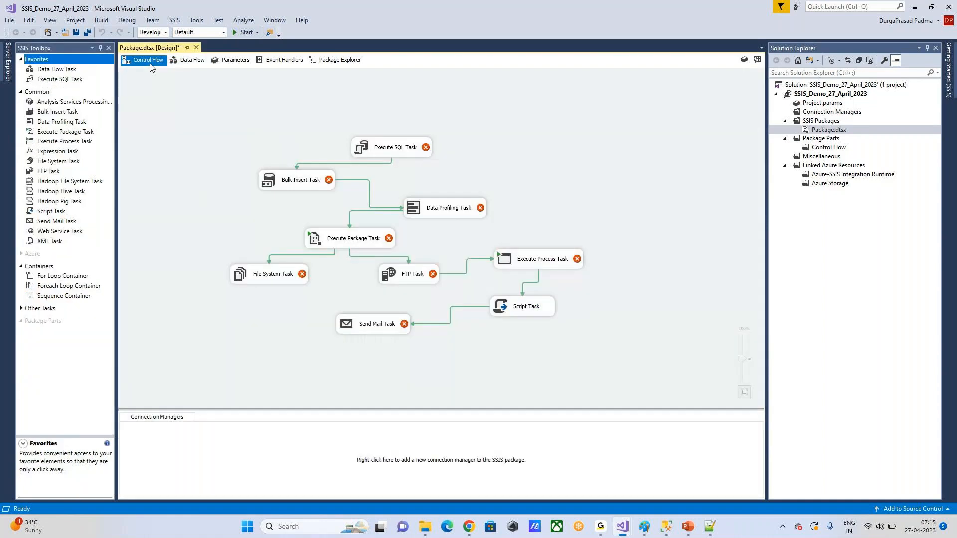
left_click_drag(61, 76, 216, 90)
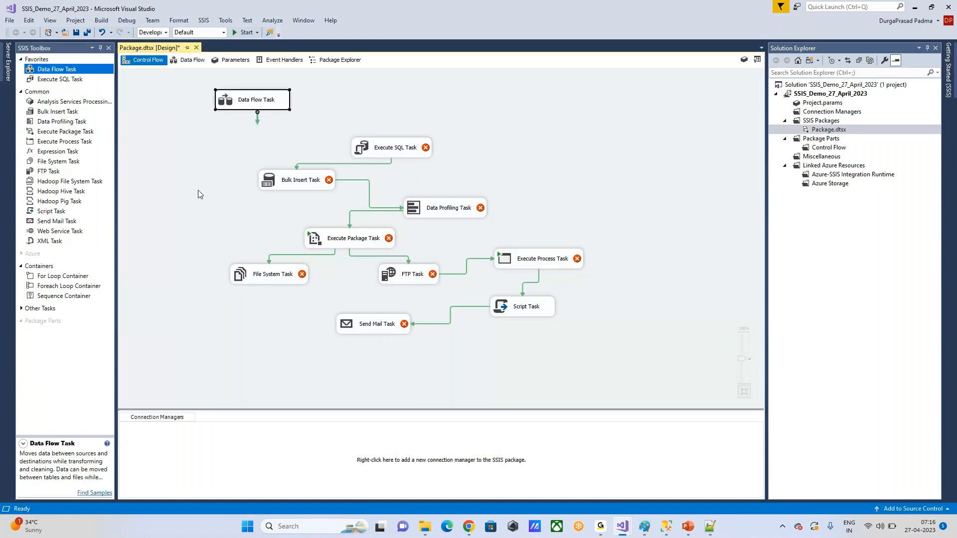
left_click(192, 60)
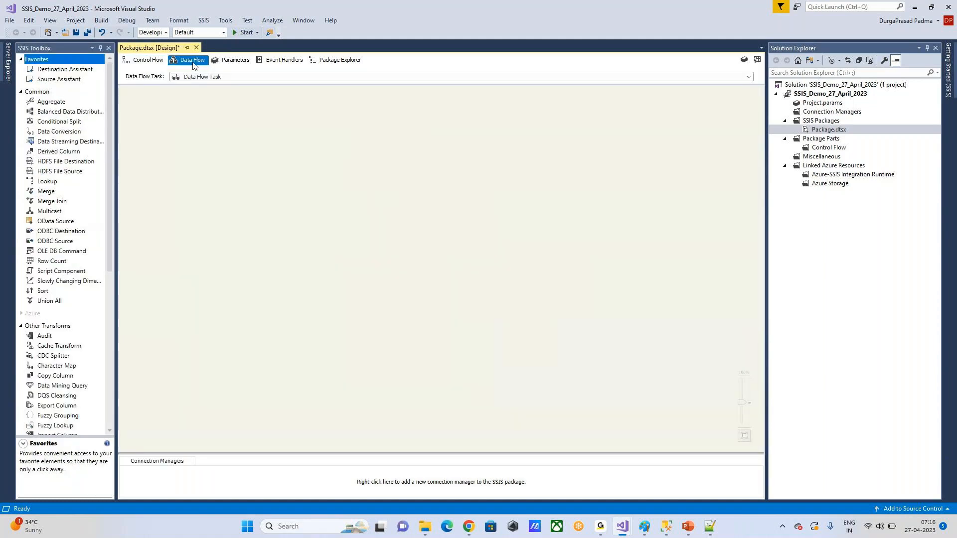
left_click(145, 62)
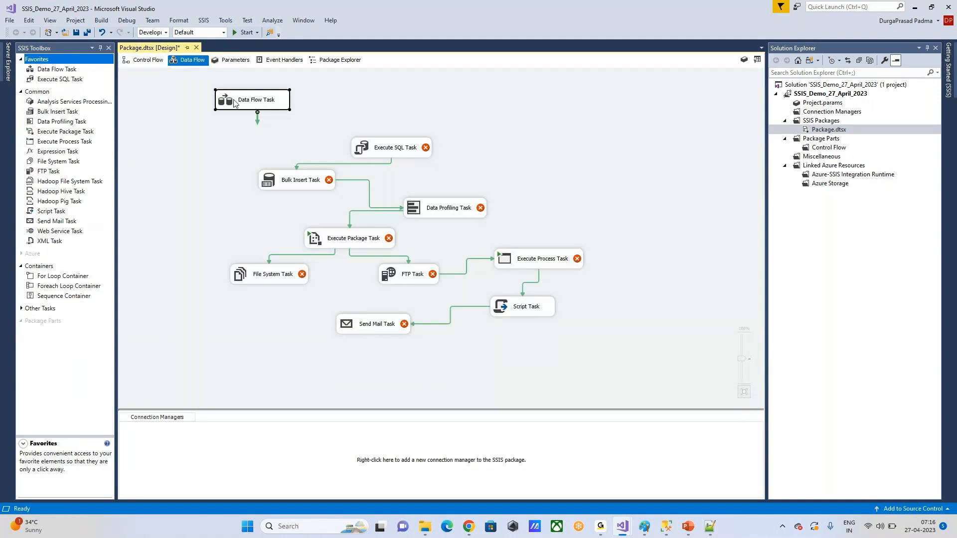
double_click(234, 103)
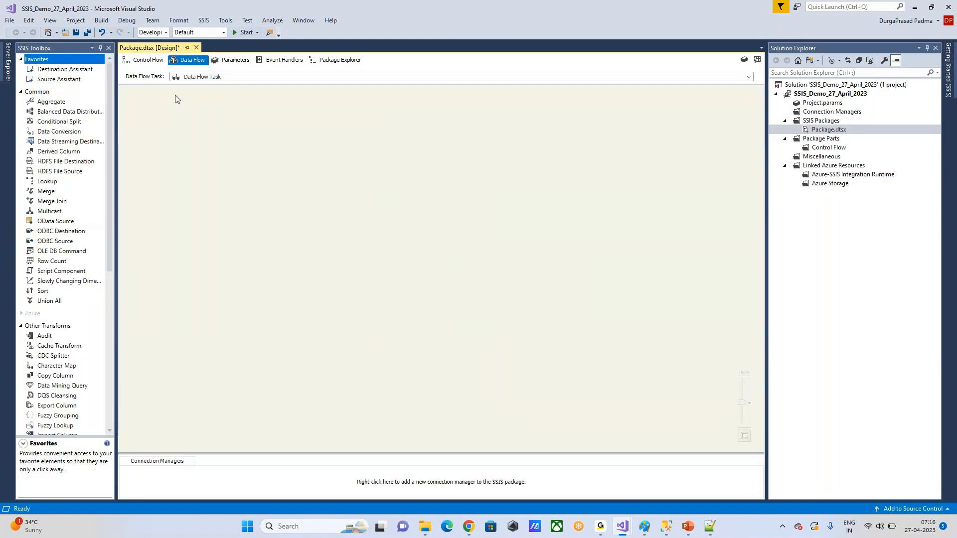
Add a Flat File Source to the Data Flow Task's empty canvas and open its editor.
scroll(56, 247, "down", 9)
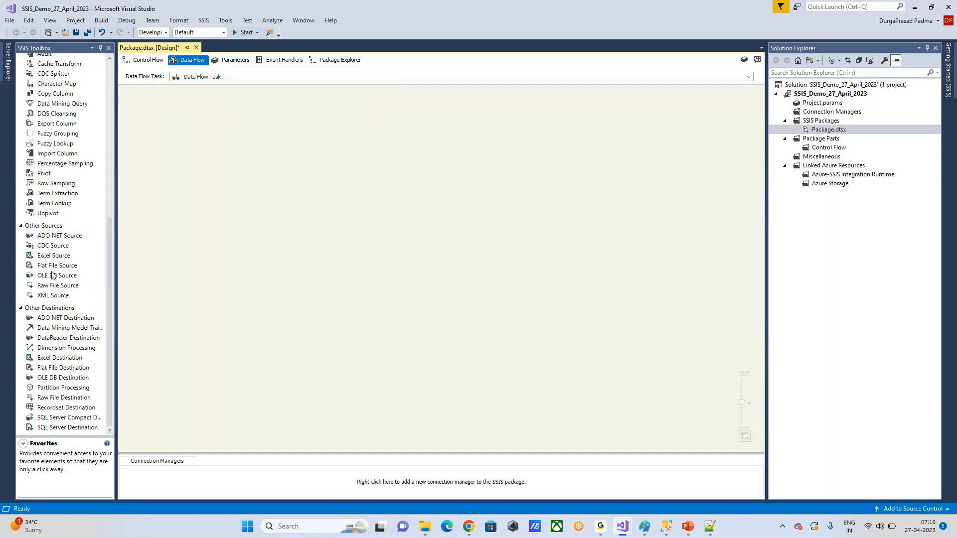
left_click_drag(54, 265, 357, 236)
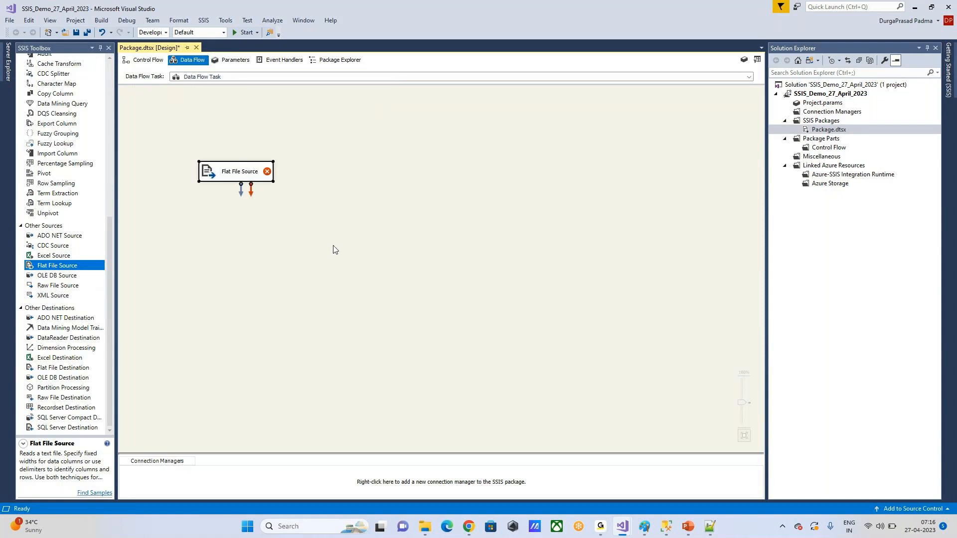
double_click(241, 171)
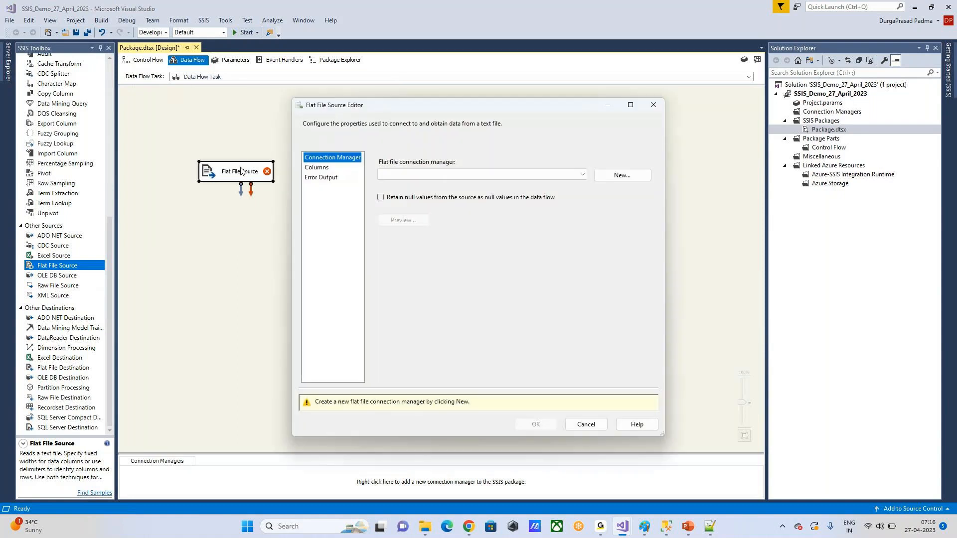
Create a new flat file connection manager for the Flat File Source and choose Employee.txt on drive E as its file.
left_click(630, 179)
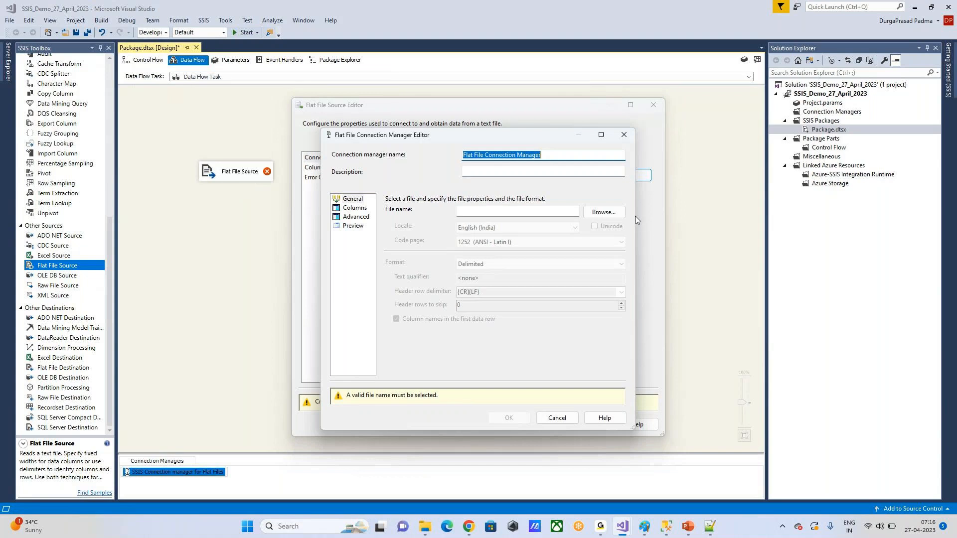
left_click(603, 212)
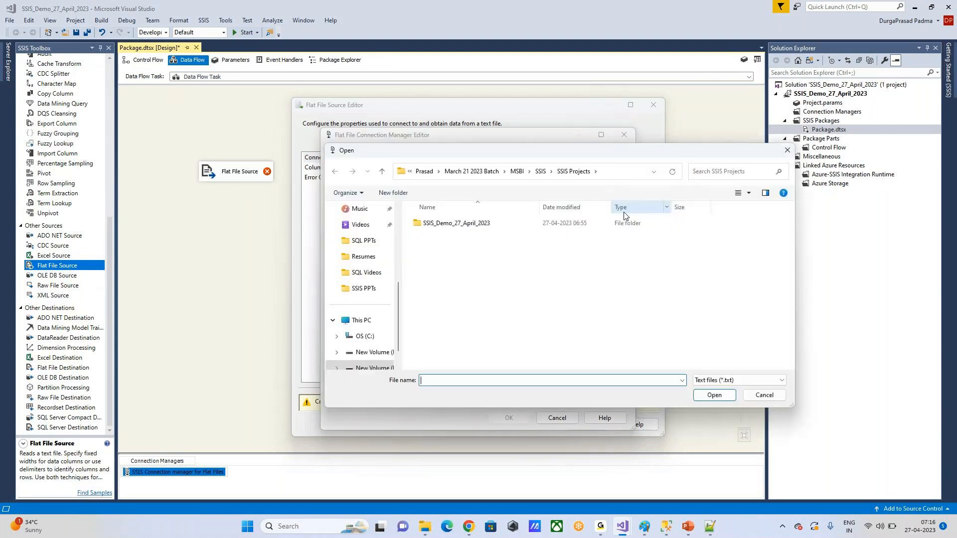
double_click(381, 172)
left_click(381, 172)
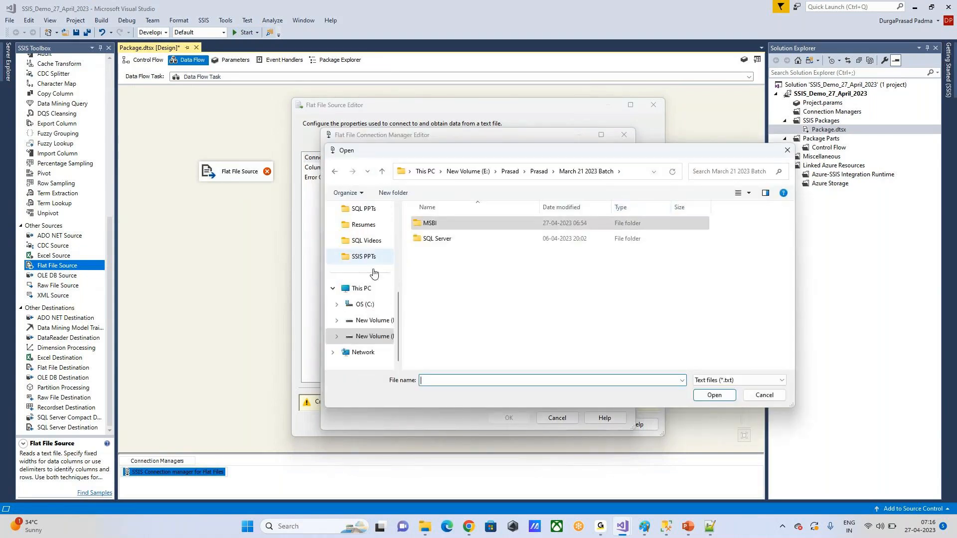
left_click(368, 338)
double_click(438, 222)
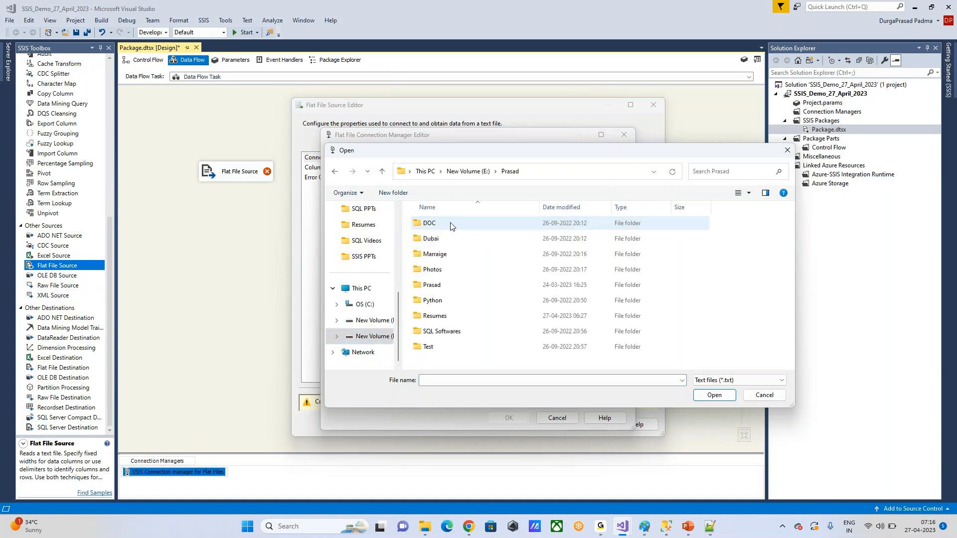
double_click(461, 284)
scroll(498, 288, "down", 5)
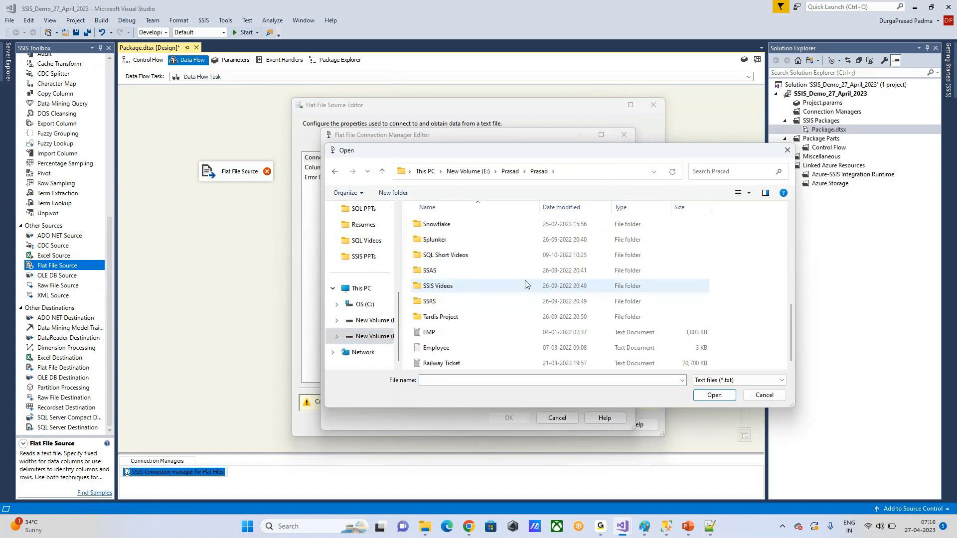
double_click(448, 348)
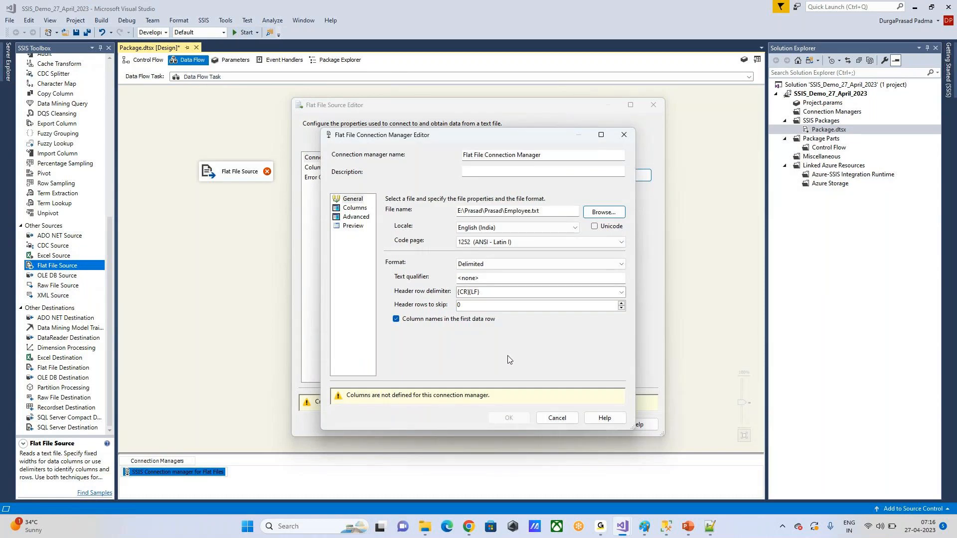
Define the flat file connection's columns with the comma delimiter, check the preview rows and confirm the connection manager.
left_click(354, 207)
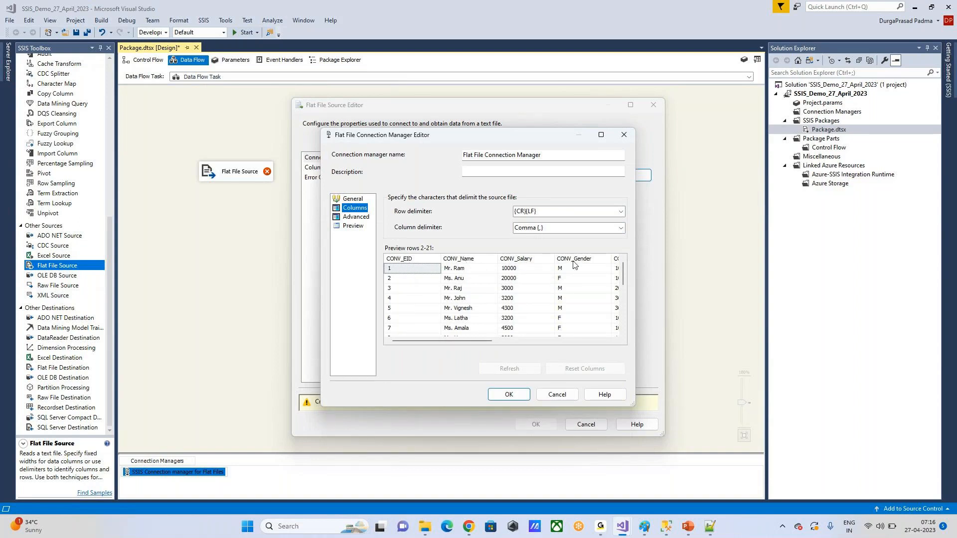
left_click_drag(476, 341, 409, 342)
scroll(507, 320, "down", 4)
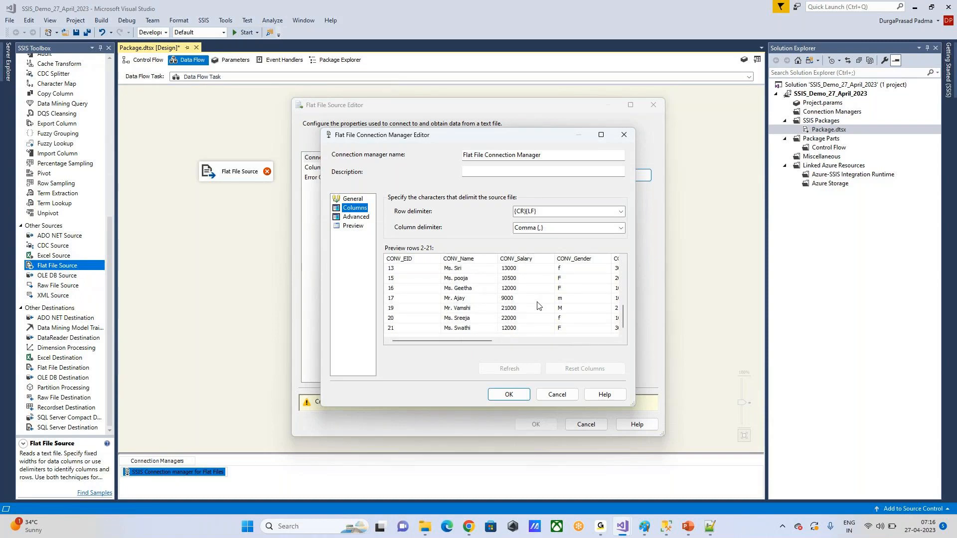
left_click(526, 328)
left_click(582, 329)
left_click(513, 299)
scroll(512, 299, "up", 5)
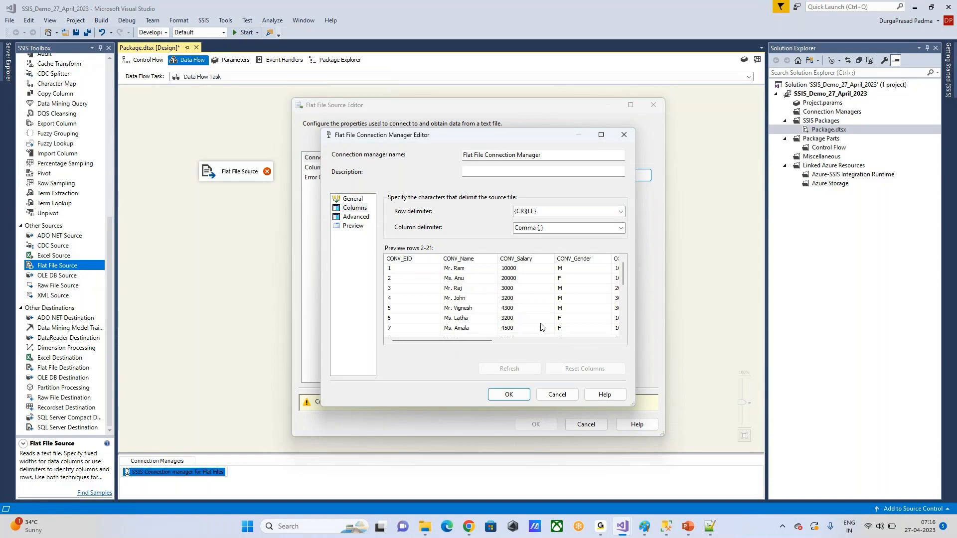
left_click(515, 396)
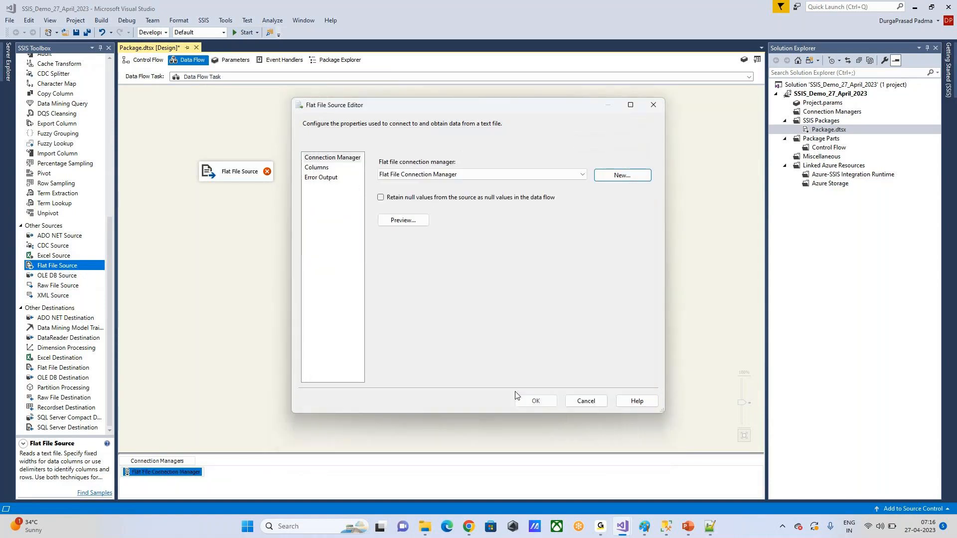
Accept all external columns as outputs of the Flat File Source and move the source higher on the data flow canvas.
left_click(317, 168)
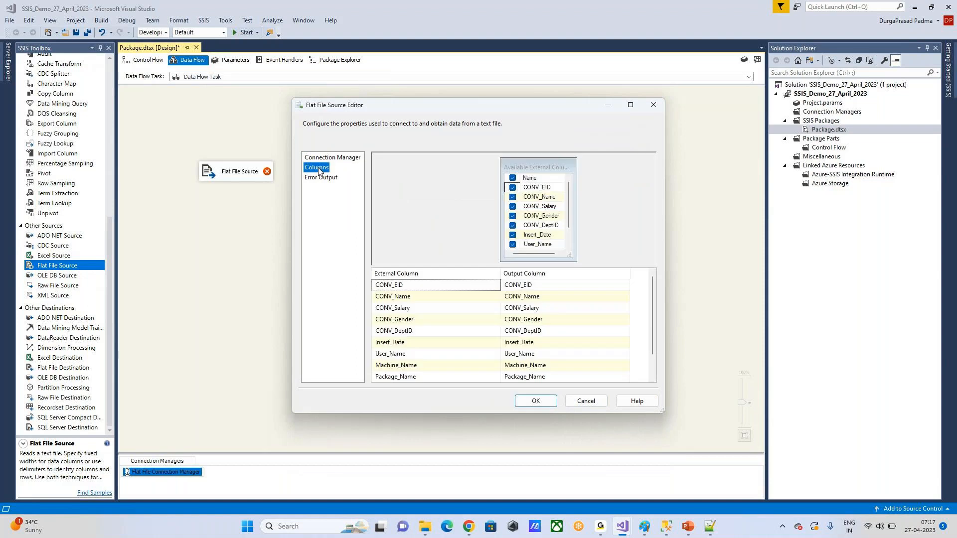
left_click(532, 401)
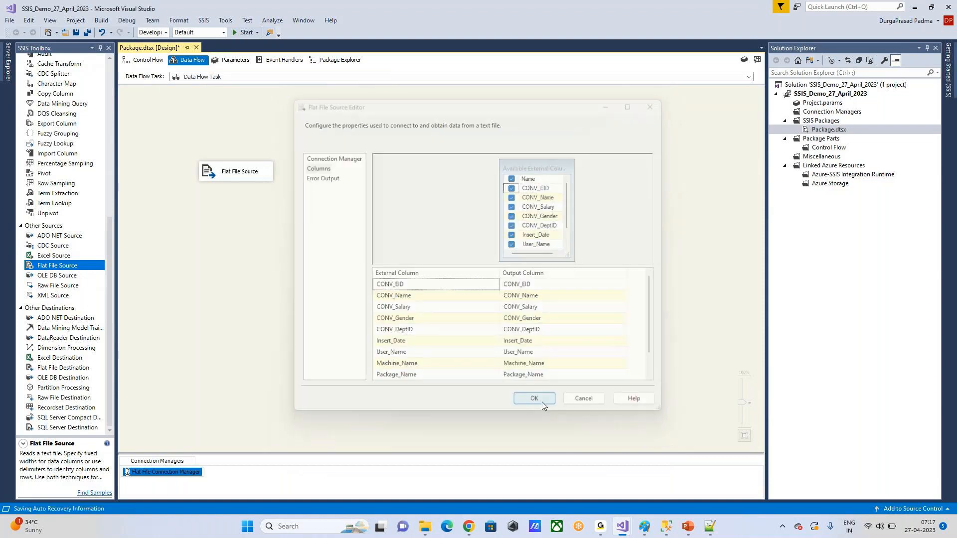
left_click_drag(238, 178, 258, 136)
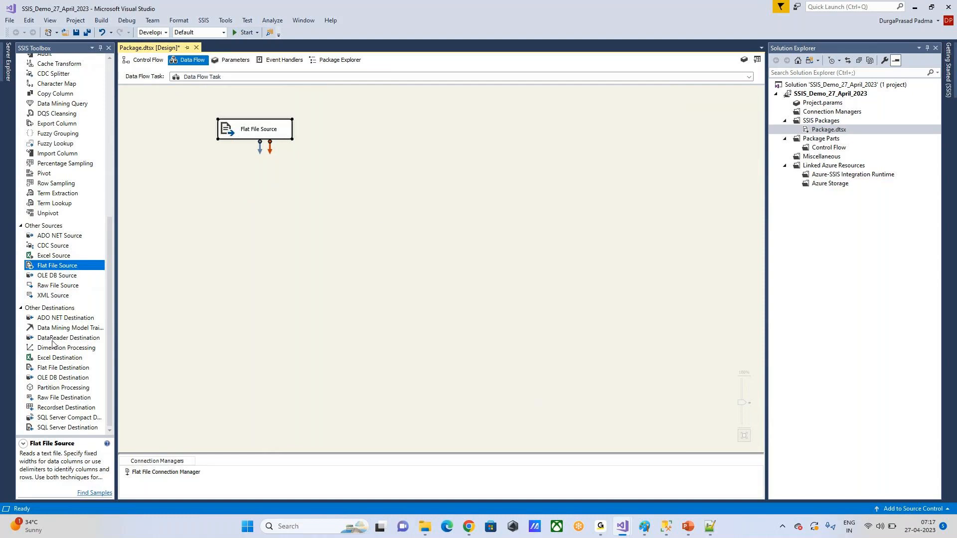
Add a SQL Server Destination below the Flat File Source and connect the source's regular output to it.
left_click(52, 311)
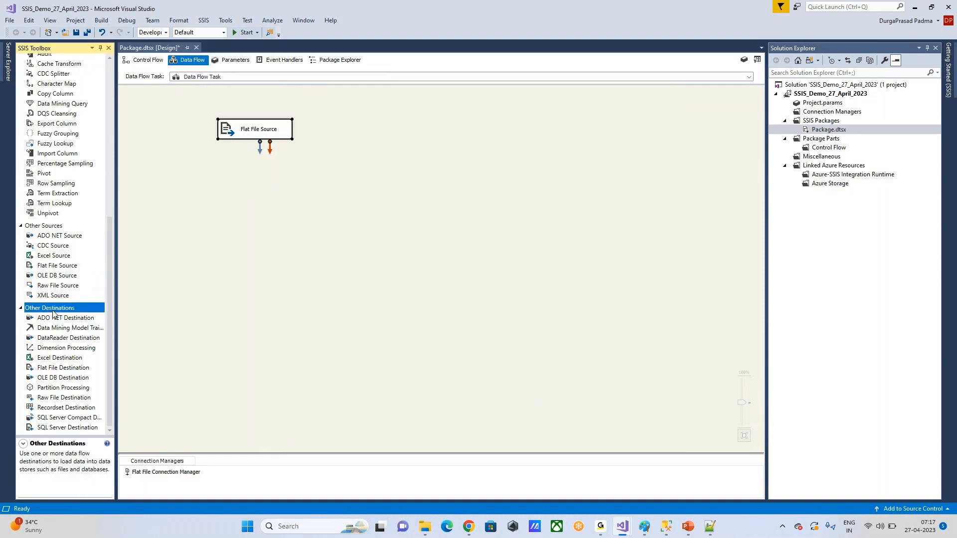
left_click(59, 429)
left_click_drag(59, 432, 368, 237)
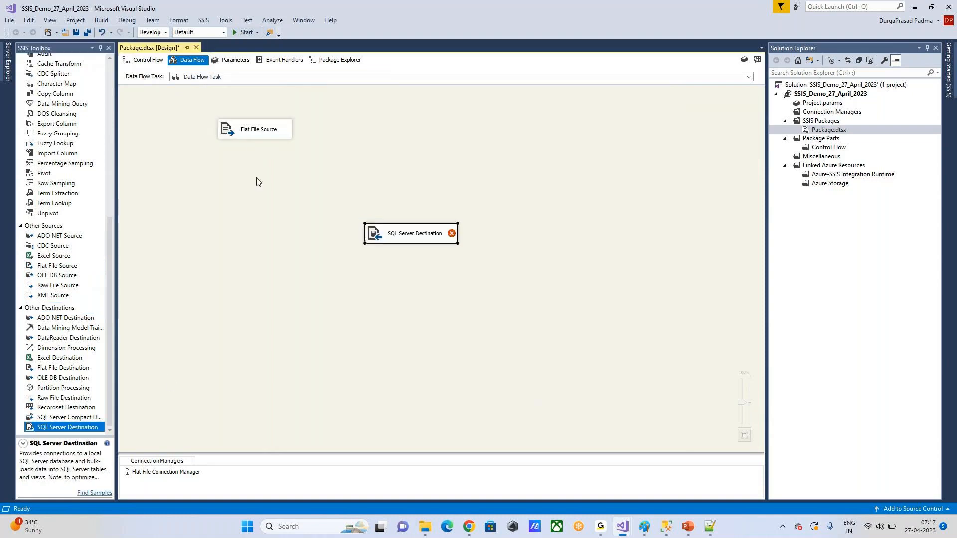
left_click(261, 135)
left_click_drag(260, 147, 399, 227)
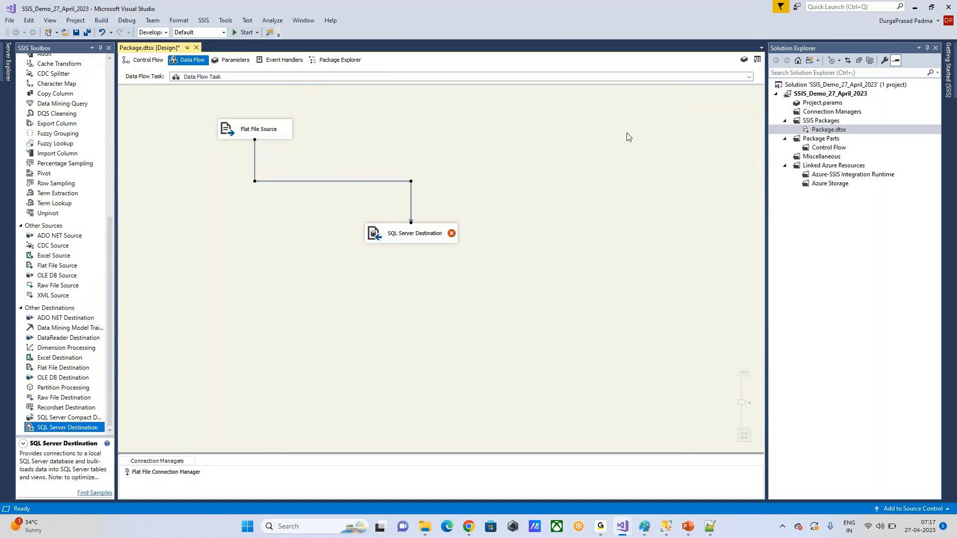
left_click(258, 129)
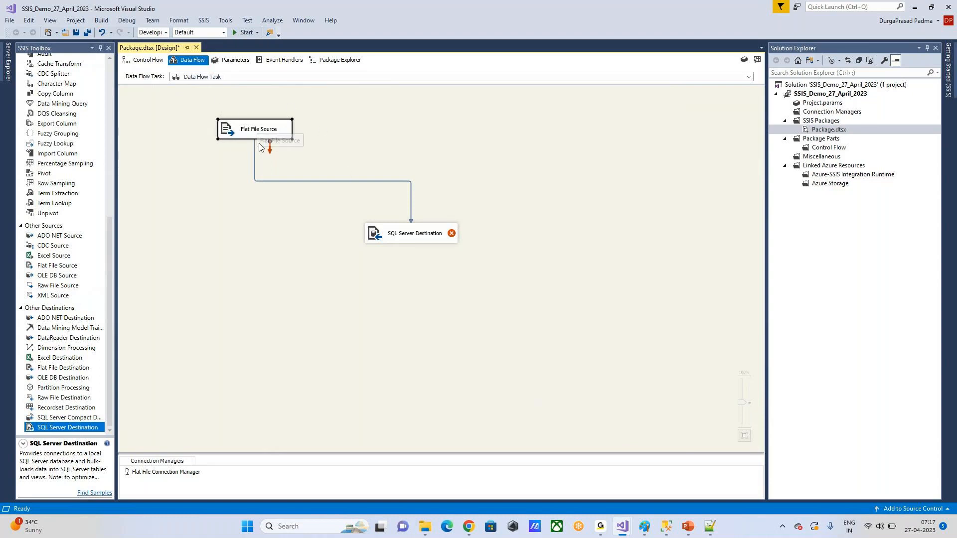
Delete the existing LocalHost.VividTrainings data connection while choosing a connection manager for the SQL Server Destination.
left_click(401, 241)
double_click(401, 240)
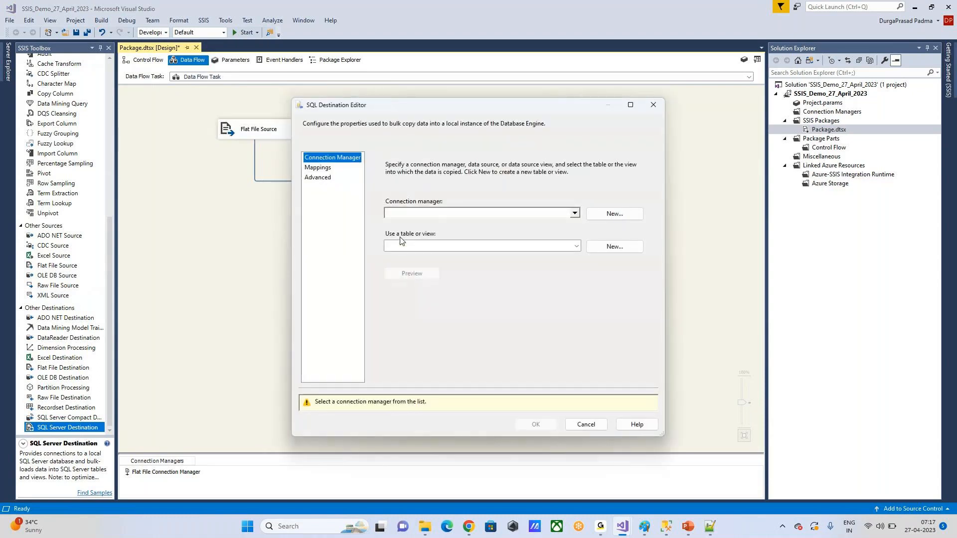
left_click(612, 219)
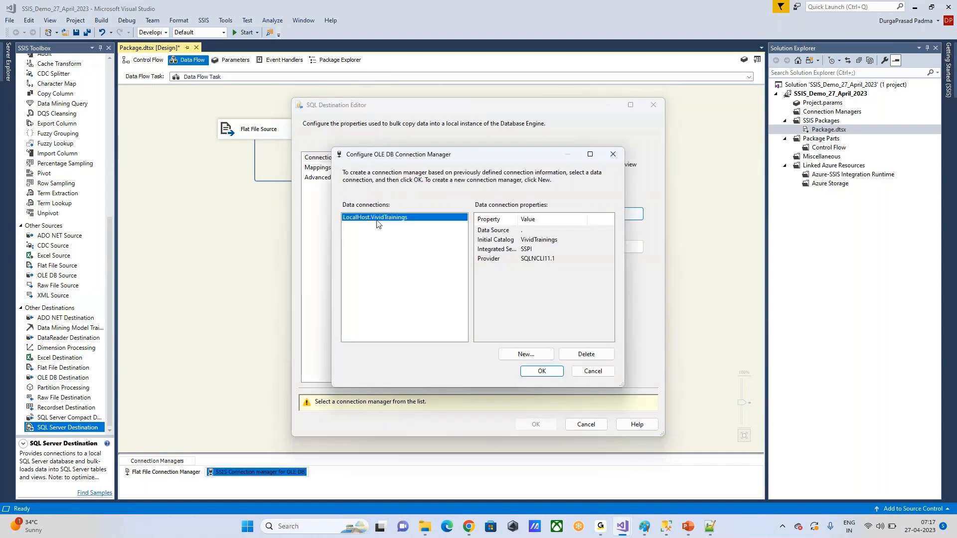
left_click(586, 353)
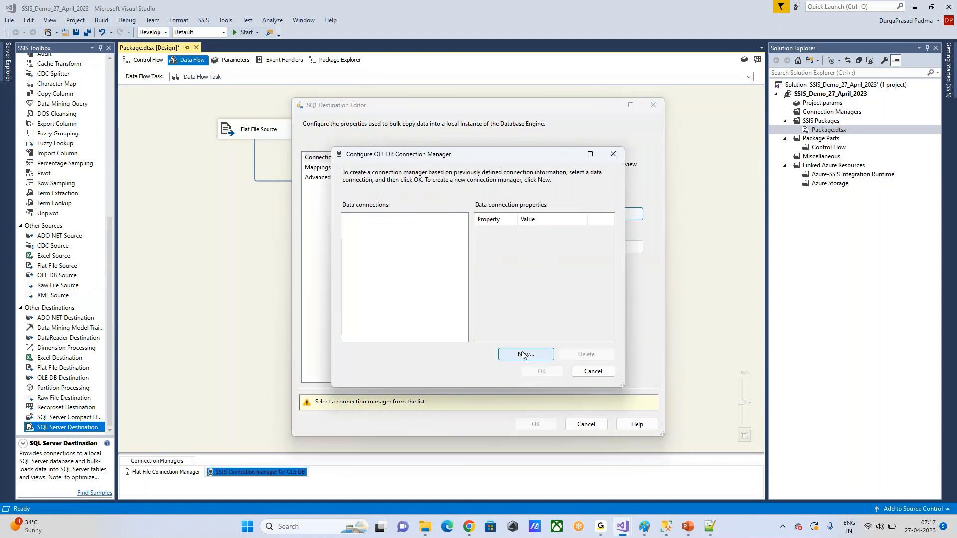
Start a new OLE DB connection and set its server name to the SQL2019 instance shown in SQL Server Management Studio's connection dialog.
left_click(523, 354)
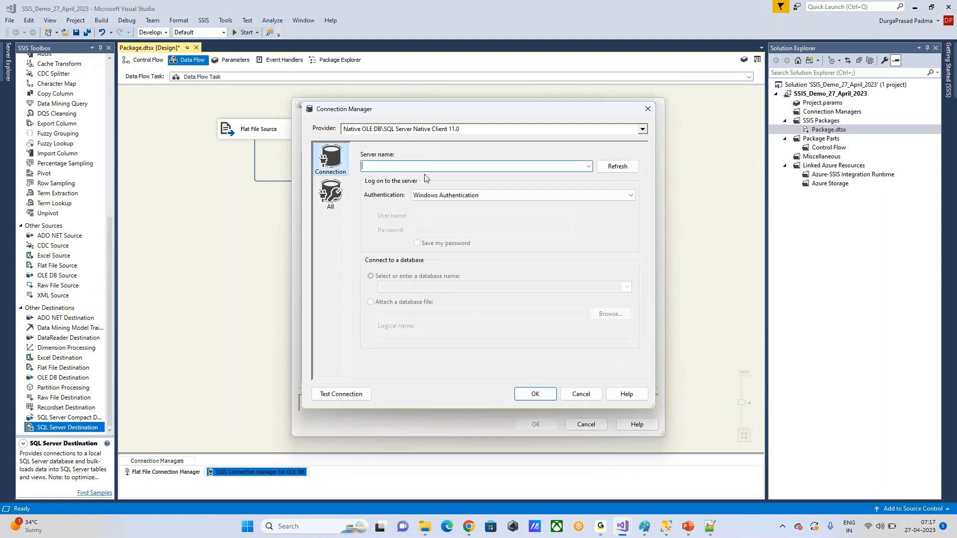
left_click(667, 527)
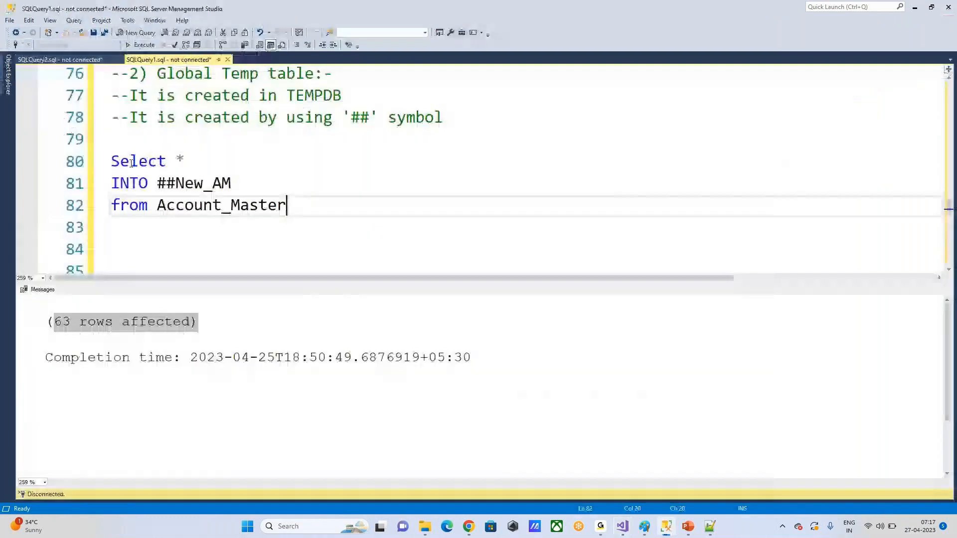
left_click(19, 45)
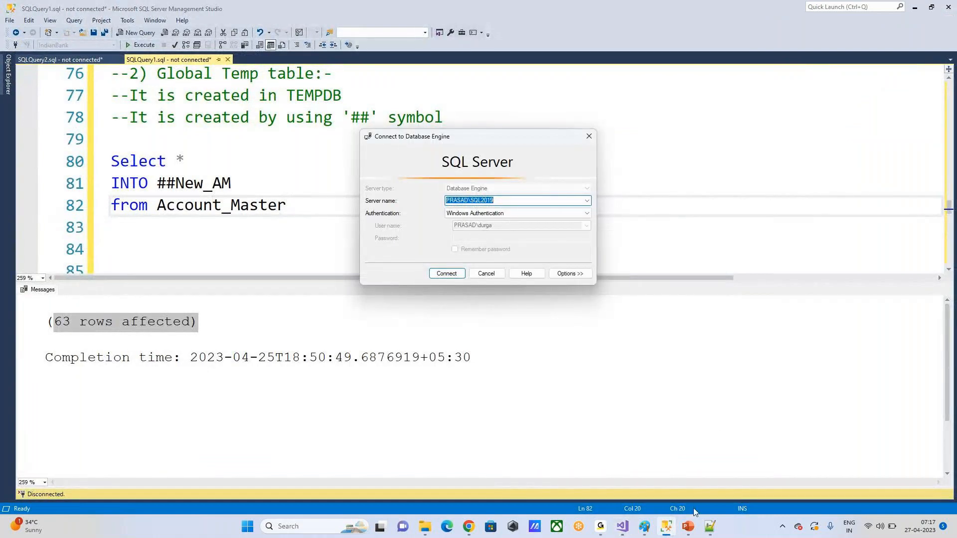
left_click(623, 527)
left_click(676, 479)
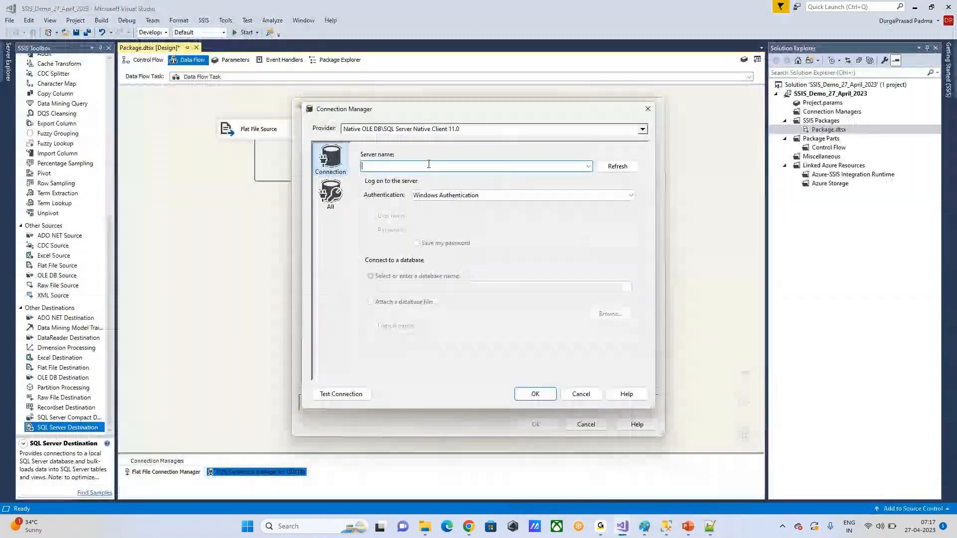
right_click(428, 165)
left_click(459, 207)
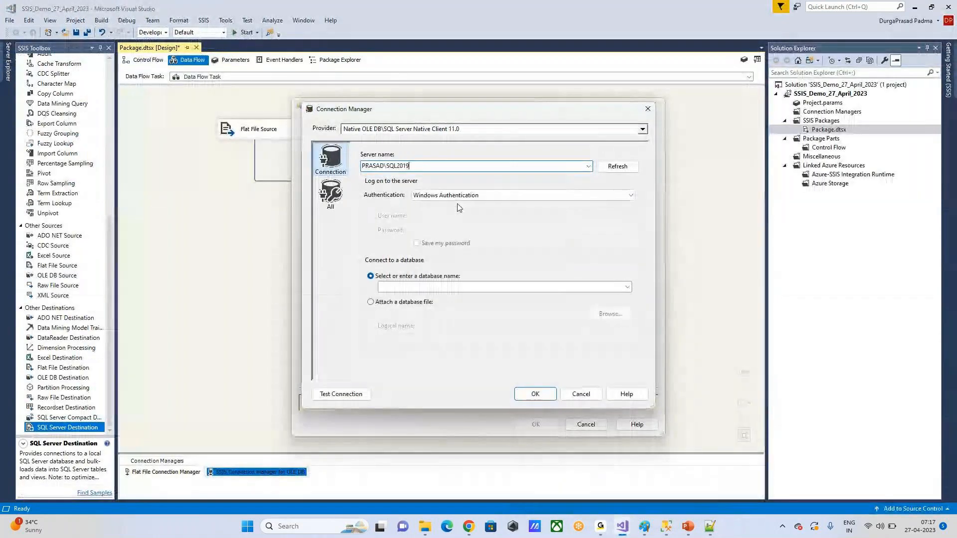
Select the VividTrainings database, test the connection and assign it to the SQL Server Destination.
left_click(627, 287)
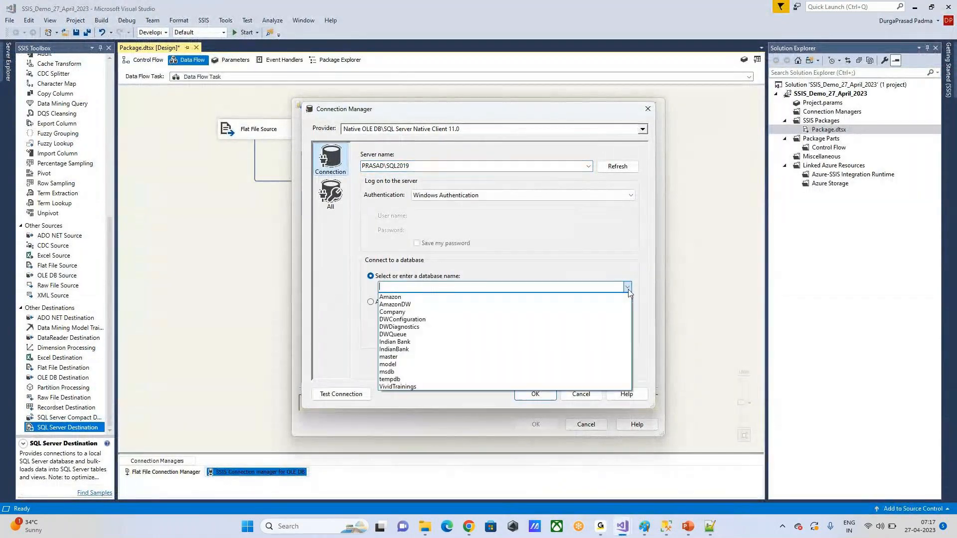
left_click(426, 386)
left_click(356, 396)
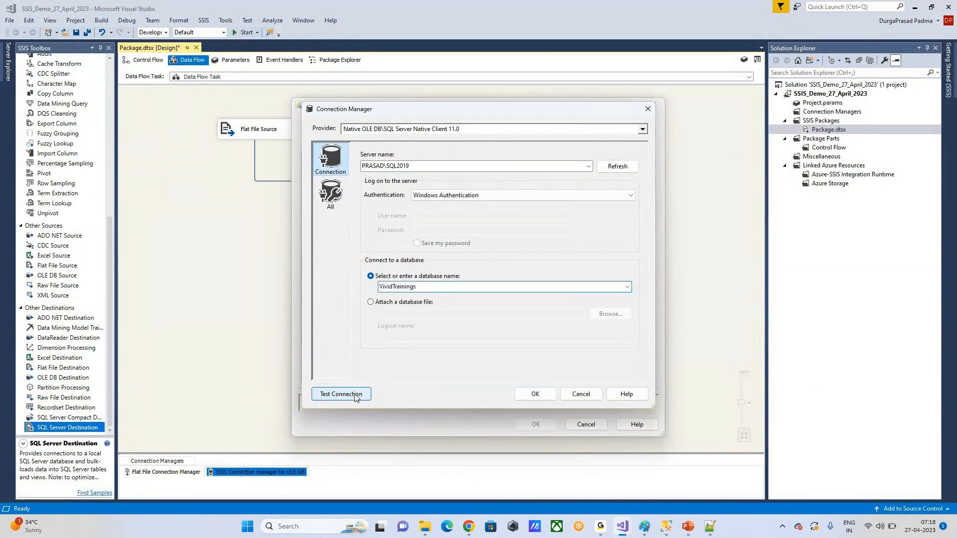
key("Return")
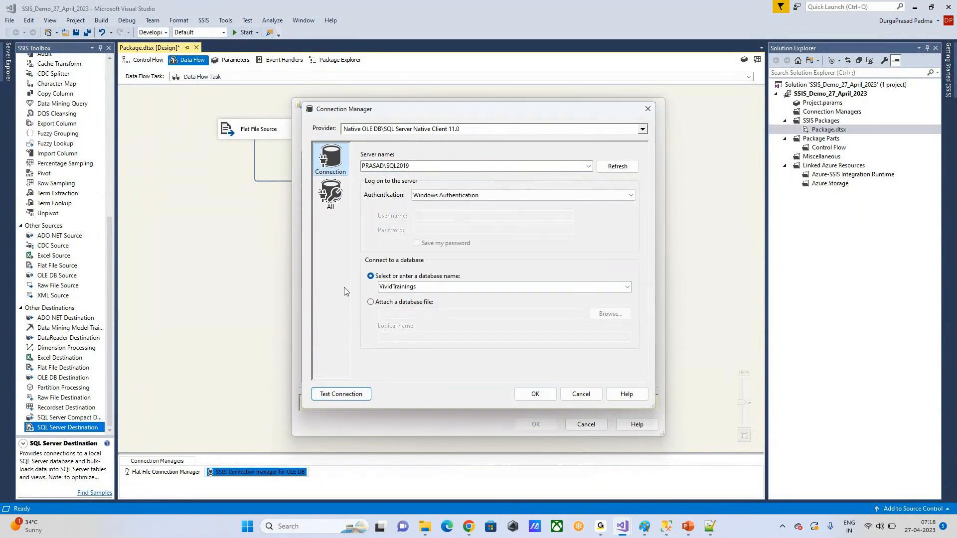
left_click(540, 392)
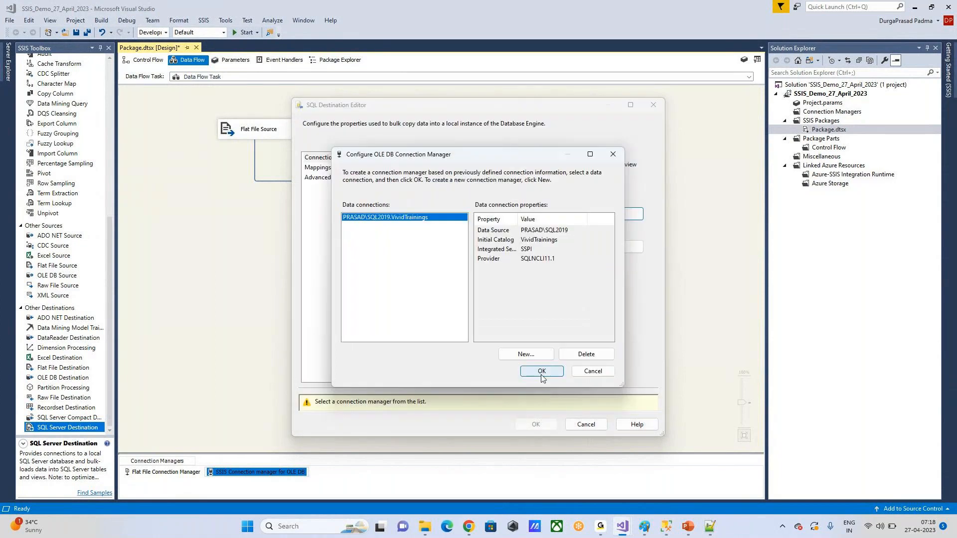
left_click(541, 372)
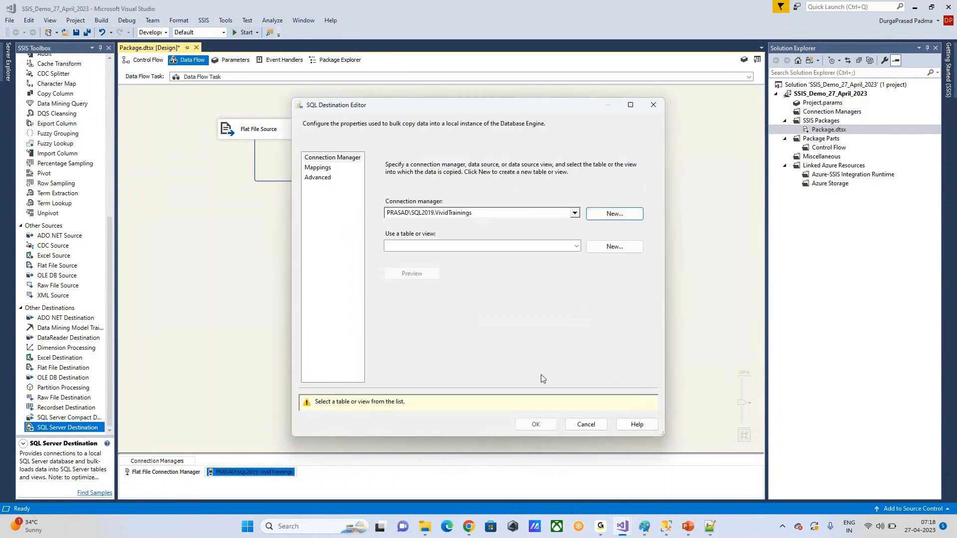
Create a new table for the destination from the generated CREATE TABLE script, keeping the default table name and varchar(50) columns.
left_click(577, 247)
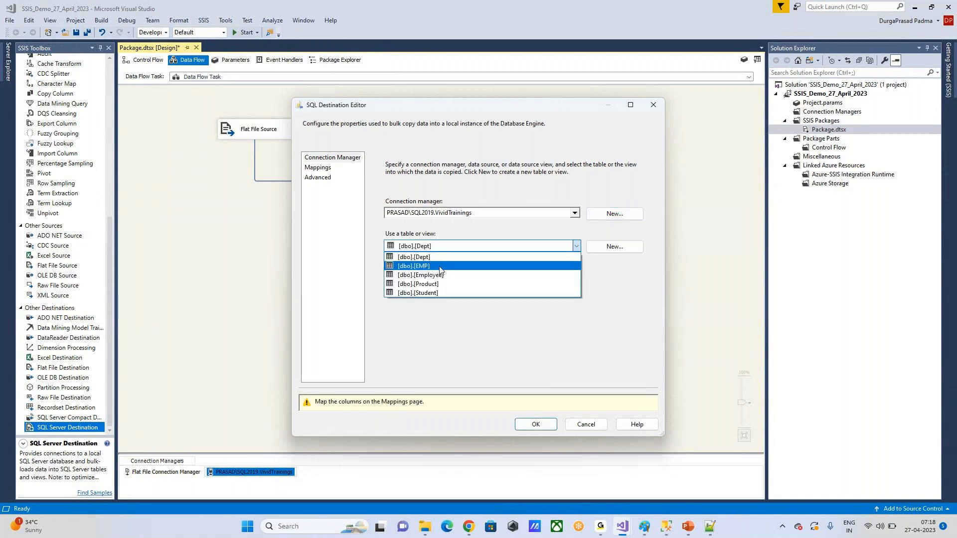
left_click(622, 249)
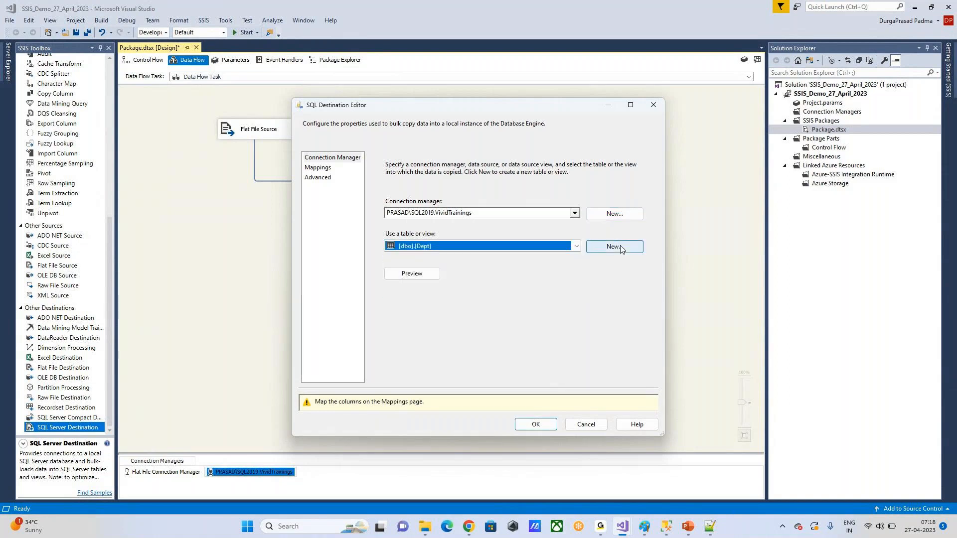
left_click(622, 249)
left_click(454, 227)
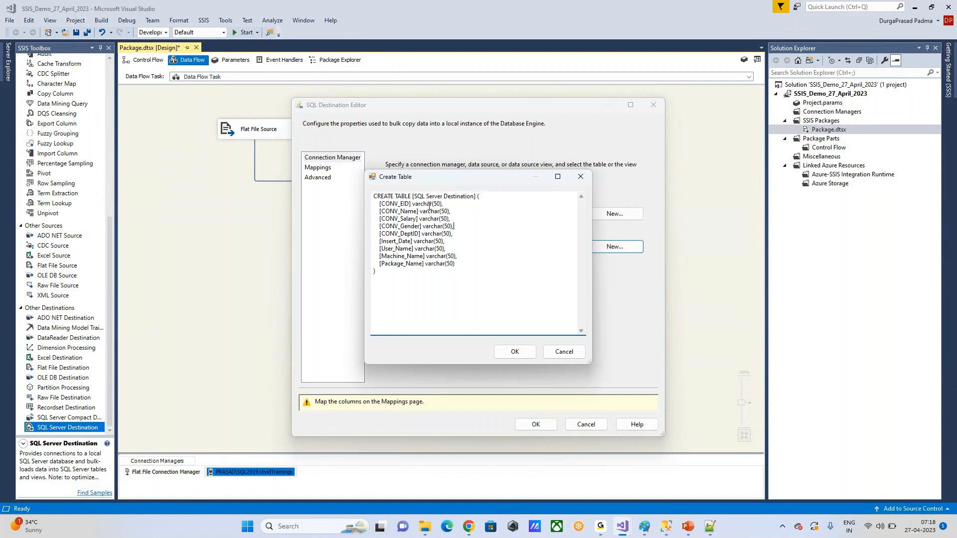
left_click_drag(412, 197, 476, 197)
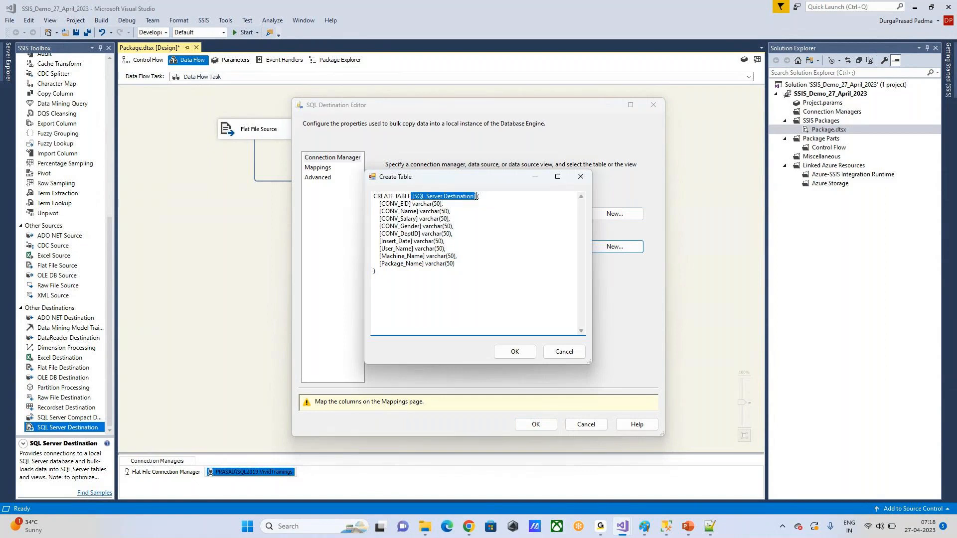
left_click(468, 264)
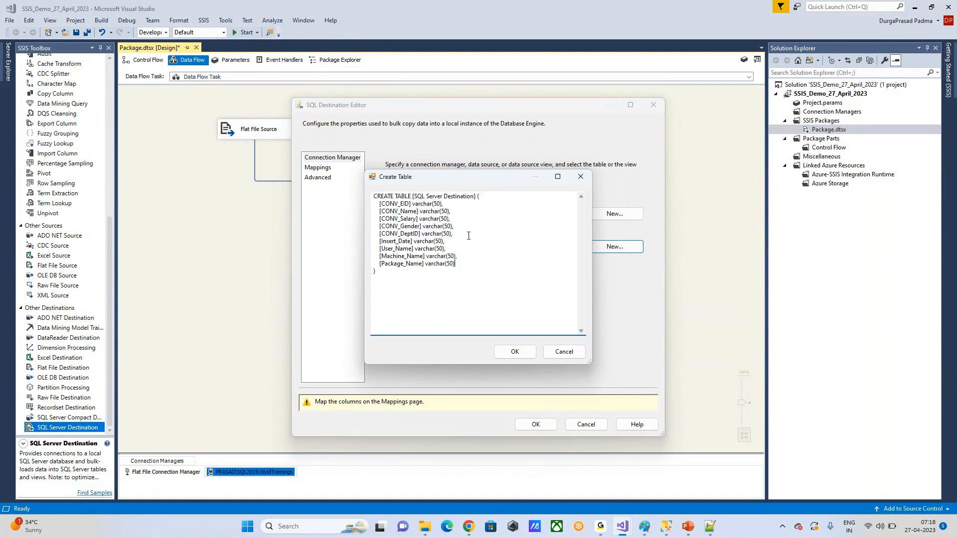
left_click_drag(414, 198, 473, 198)
left_click(421, 197)
double_click(419, 197)
left_click_drag(418, 198, 485, 204)
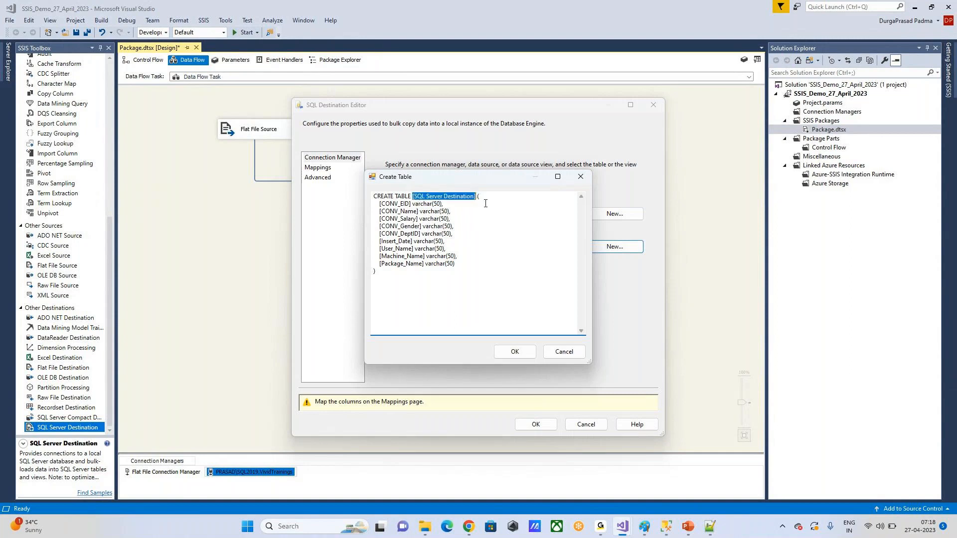
left_click(479, 276)
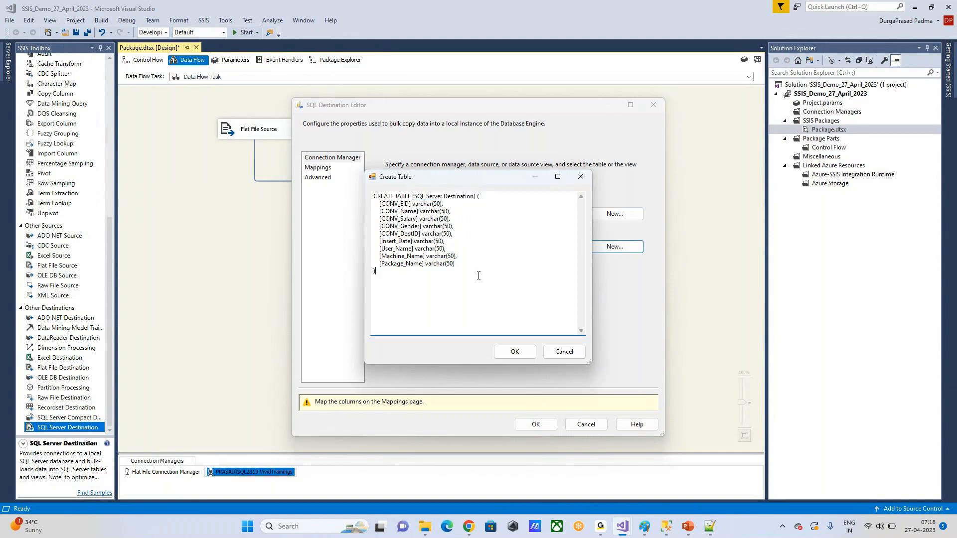
left_click_drag(441, 227, 459, 220)
left_click(488, 293)
left_click(514, 351)
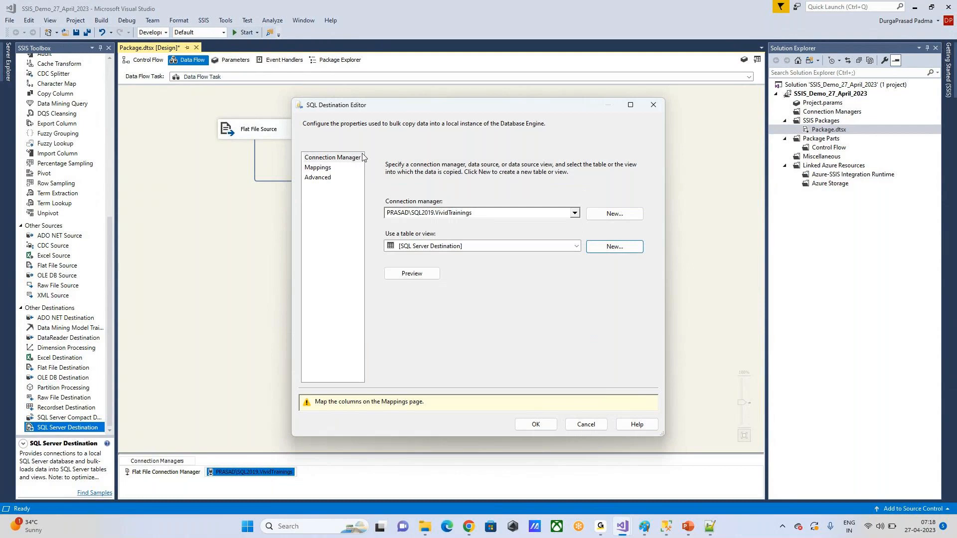
Accept the automatic mappings between input and destination columns and apply the SQL Server Destination settings.
left_click(326, 167)
scroll(573, 339, "down", 1)
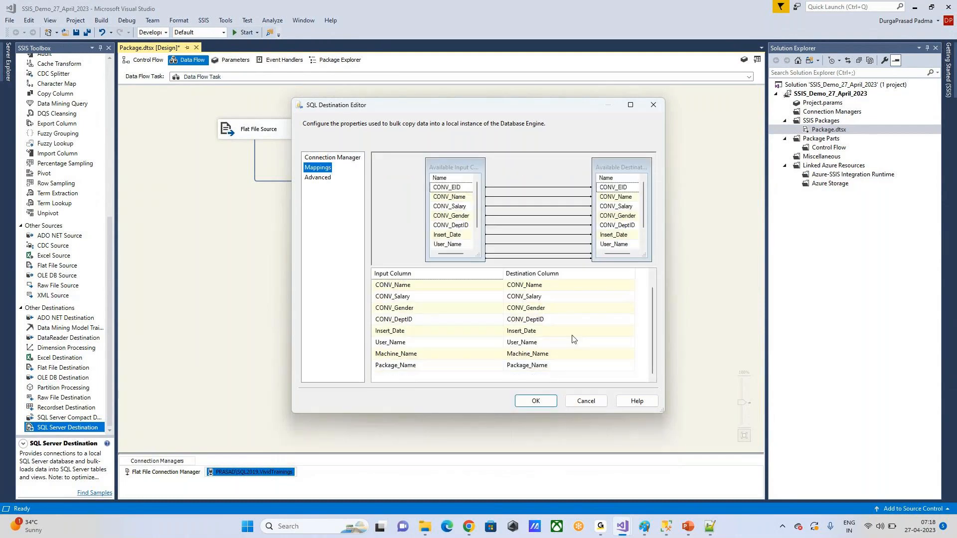
left_click(537, 402)
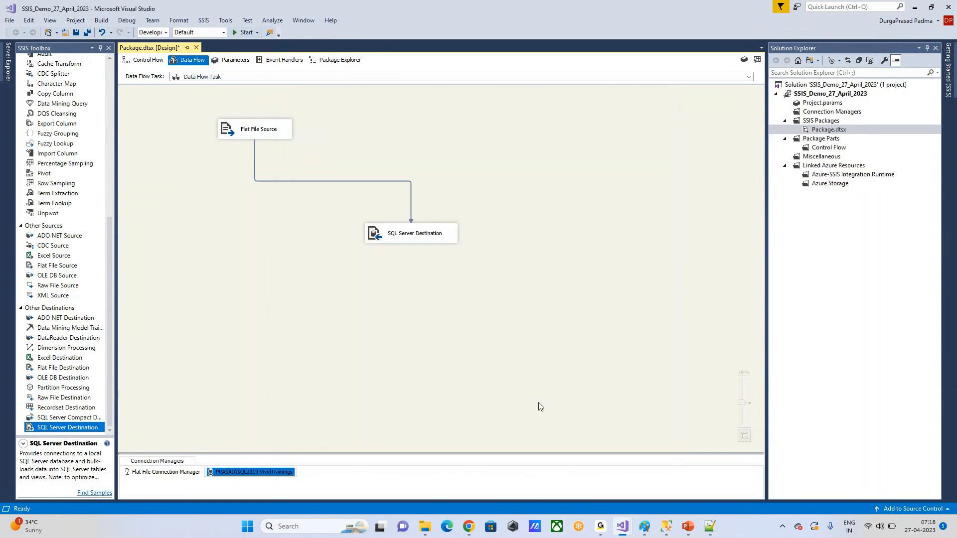
left_click(280, 273)
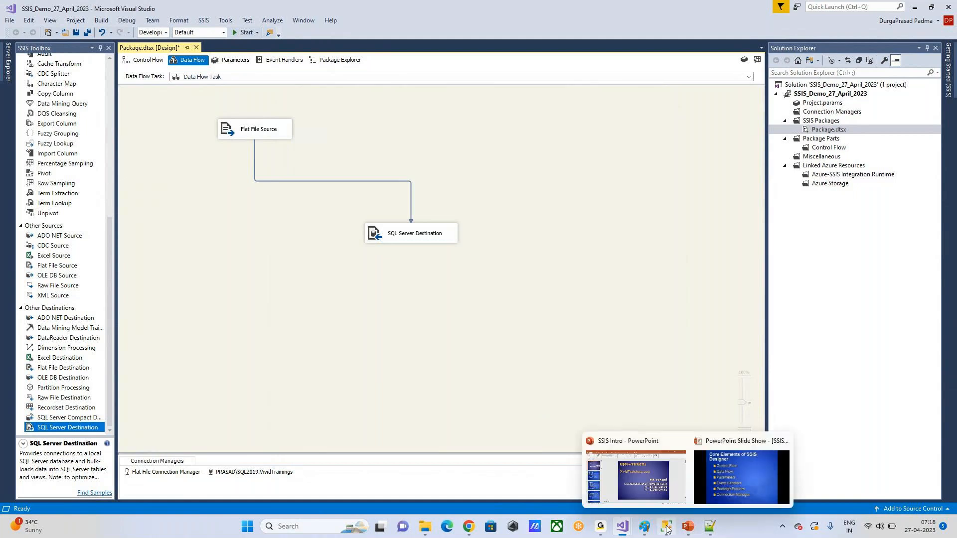
Switch to SQL Server Management Studio and write a new query with "use VividTrainings", "Go" and "select * from [SQL Server Destination]".
left_click(667, 526)
left_click(450, 272)
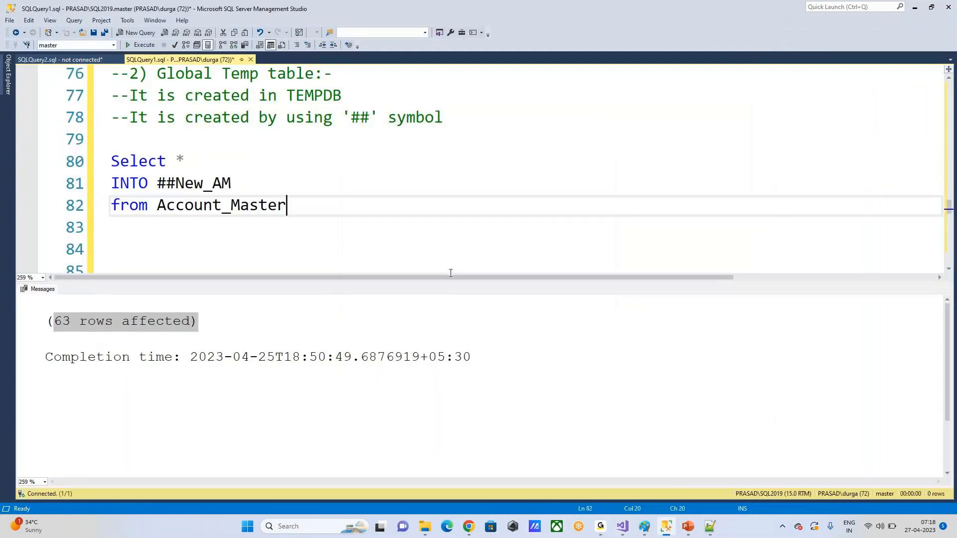
key("Up")
left_click(137, 32)
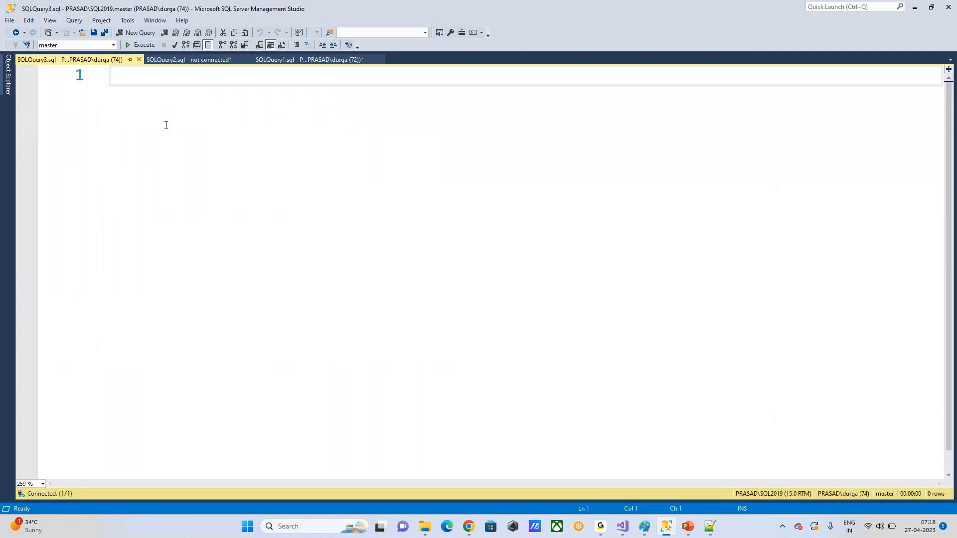
type("us")
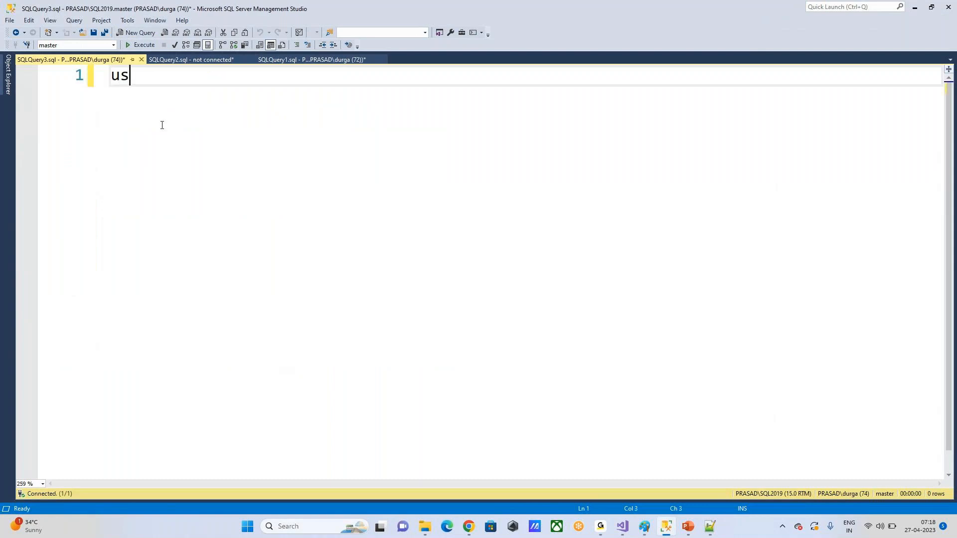
type("e vivid")
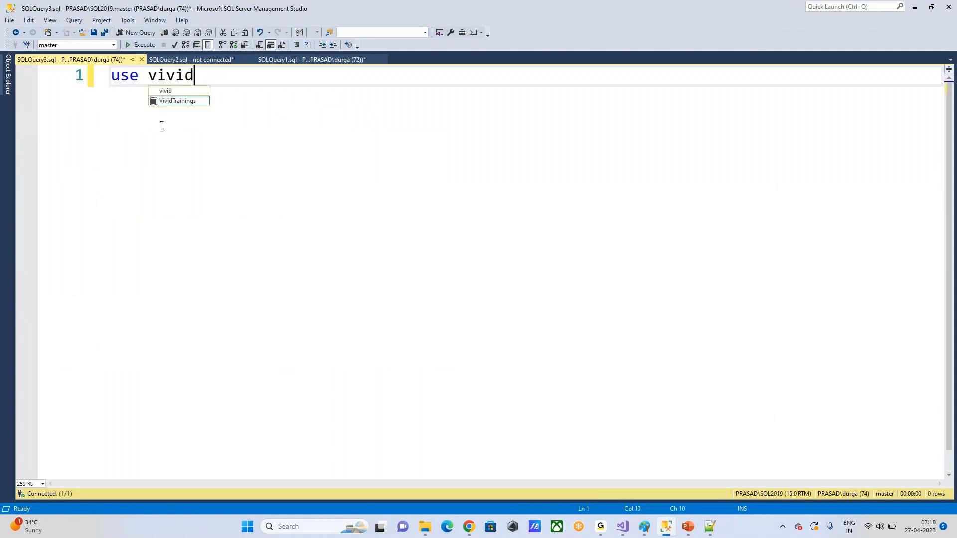
key("Tab")
key("Return")
type("Go")
key("Return")
key("Return")
key("Return")
type("select * from [SQL Server Destination]")
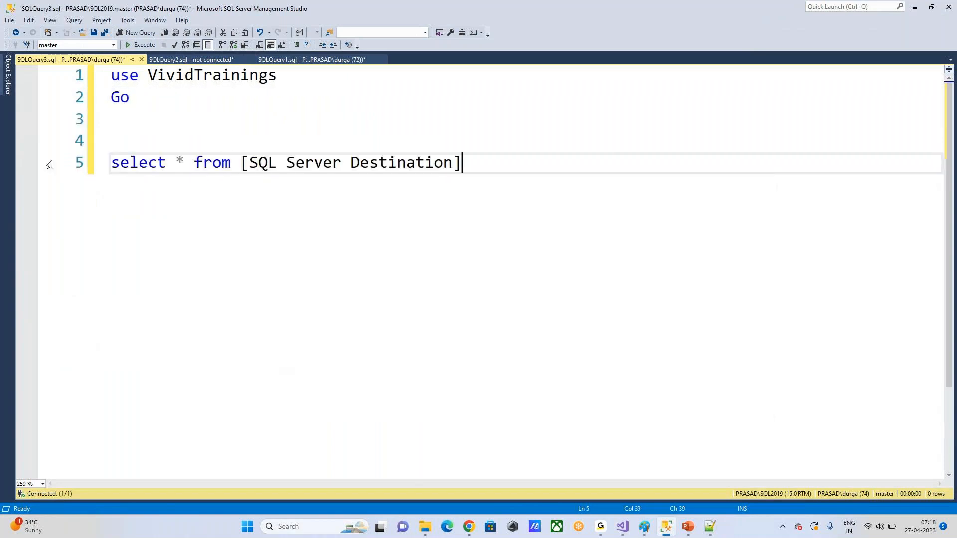
Collapse the system databases in Object Explorer and locate the dbo.SQL Server Destination table among the VividTrainings tables.
mouse_move(9, 77)
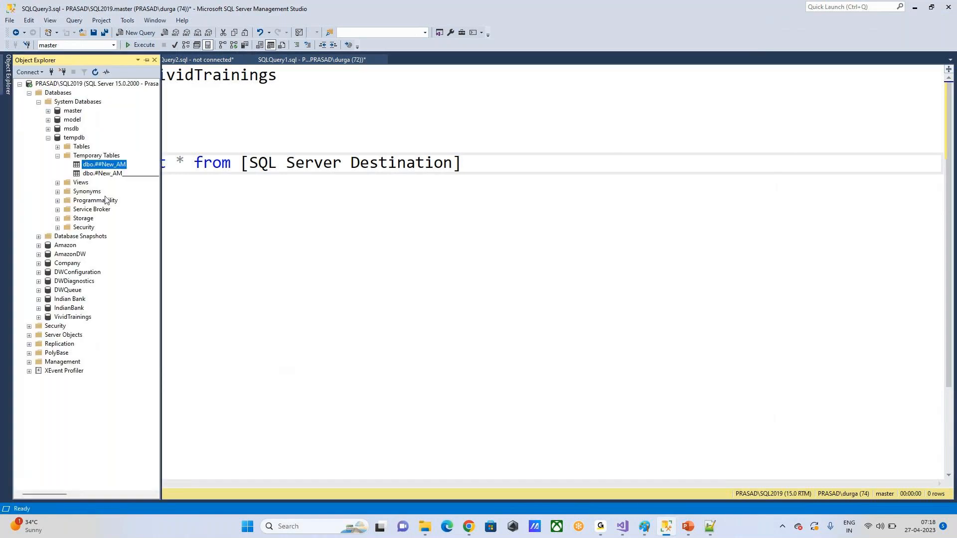
left_click(55, 155)
left_click(48, 138)
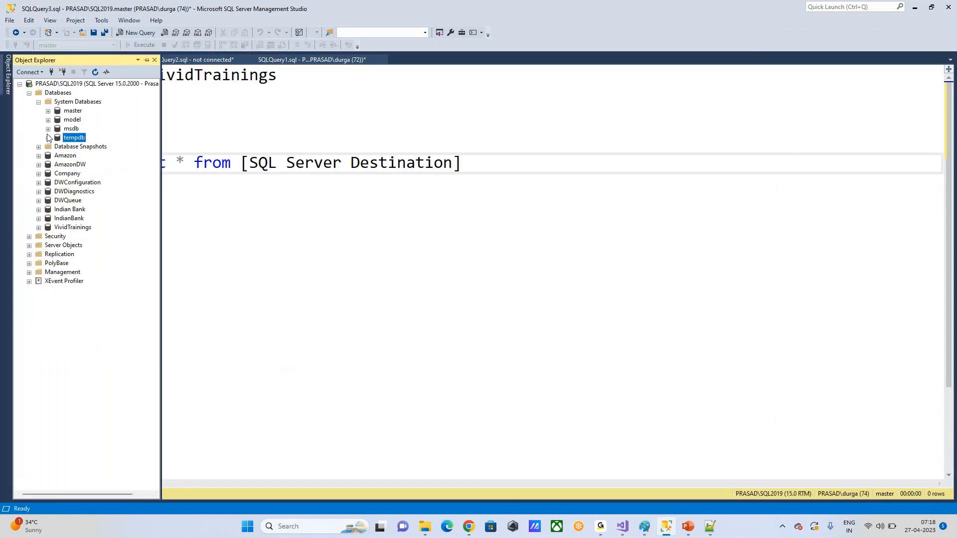
left_click(38, 101)
left_click(29, 93)
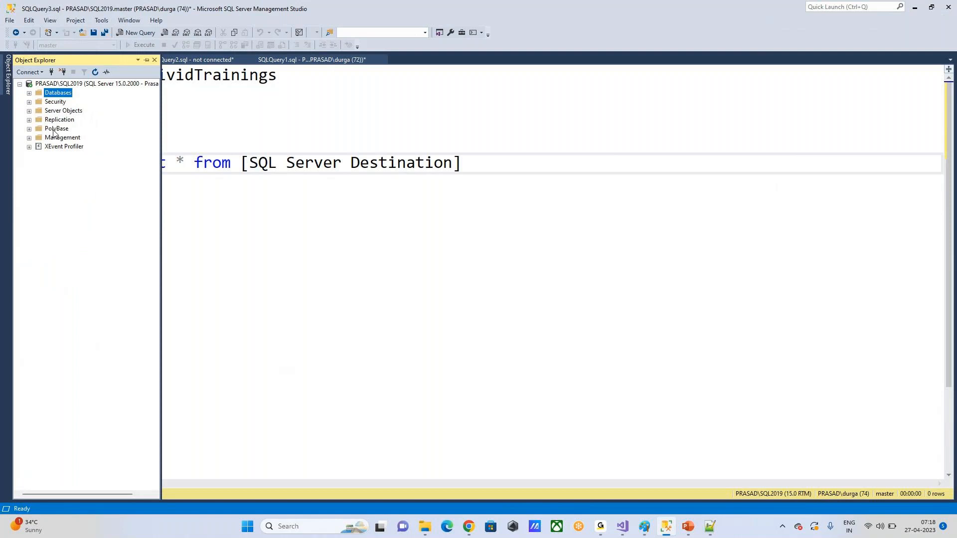
left_click(29, 93)
left_click(39, 191)
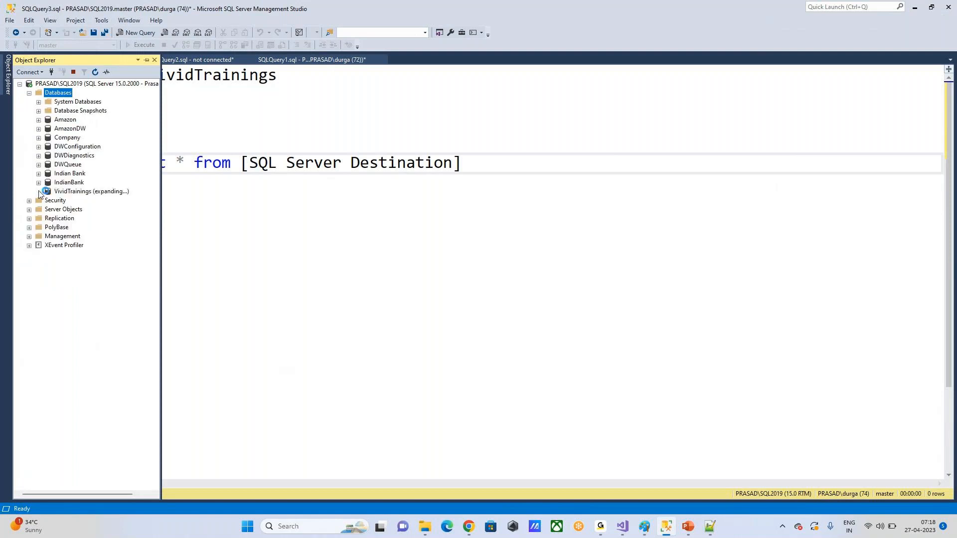
double_click(54, 210)
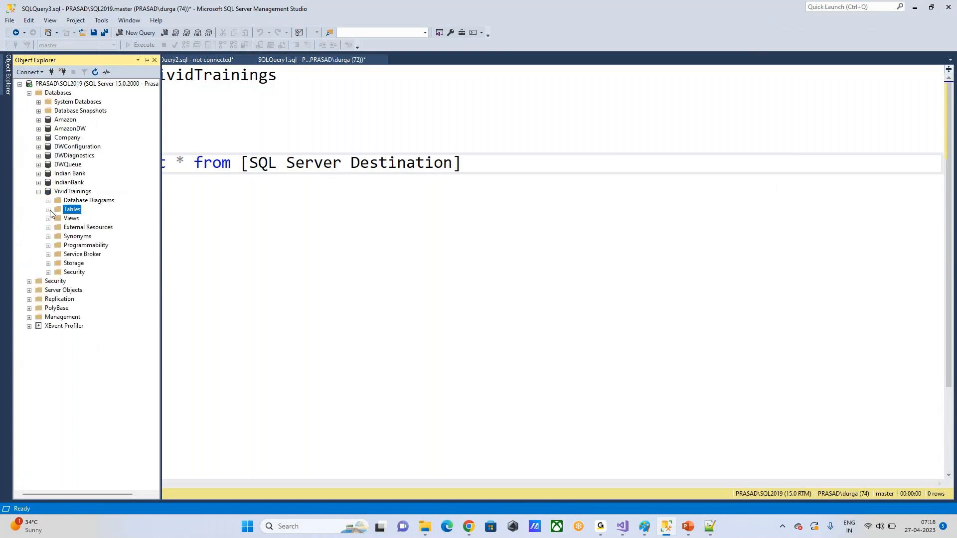
left_click(95, 290)
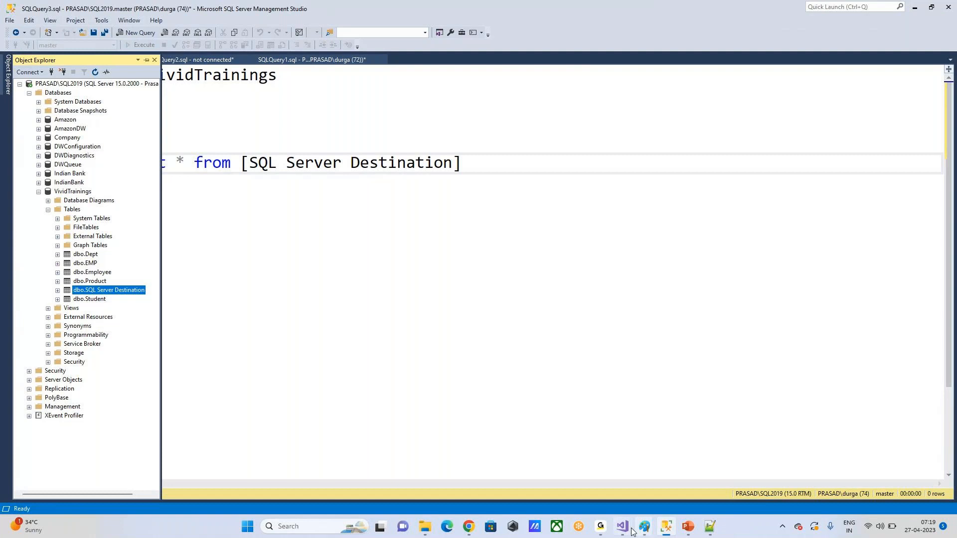
Switch to Visual Studio and review the connection and table chosen for the SQL Server Destination.
left_click(648, 532)
left_click(657, 507)
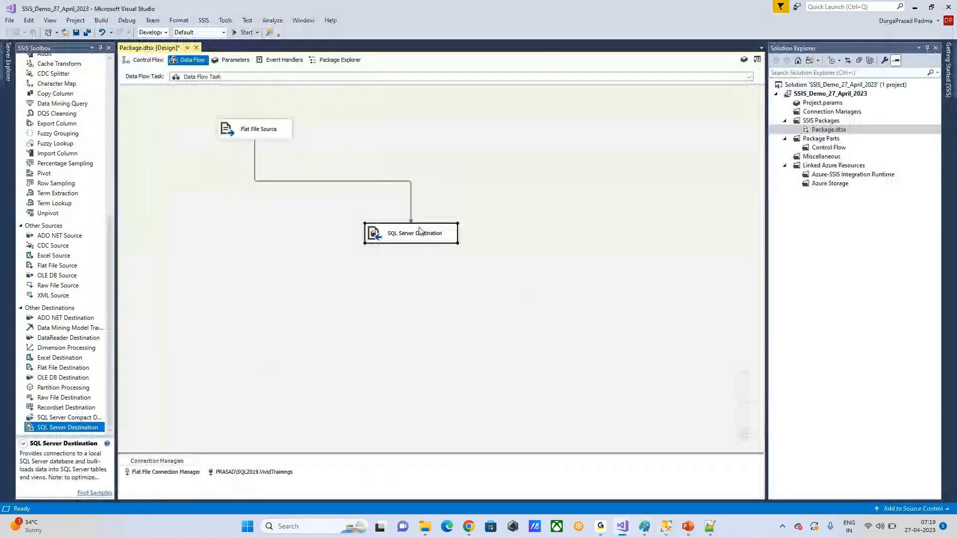
double_click(419, 232)
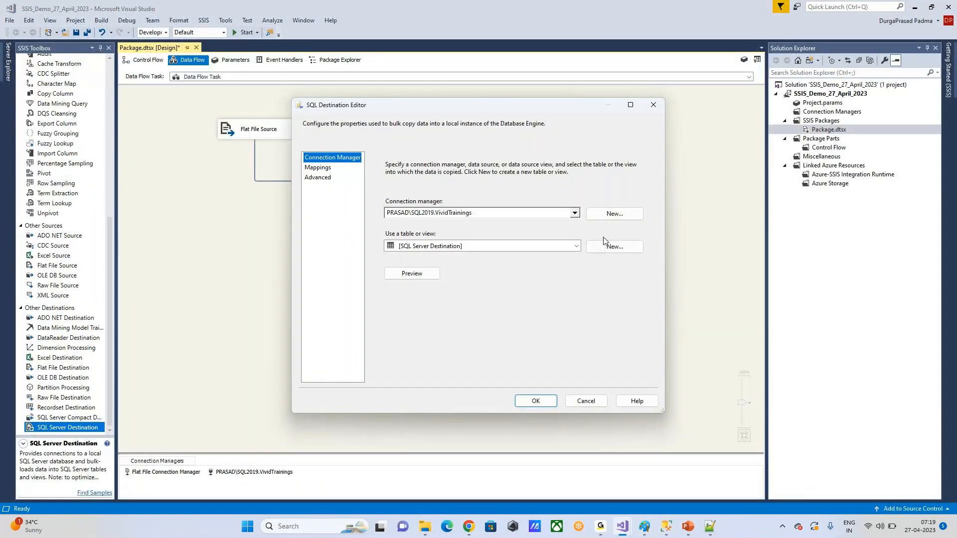
left_click(546, 400)
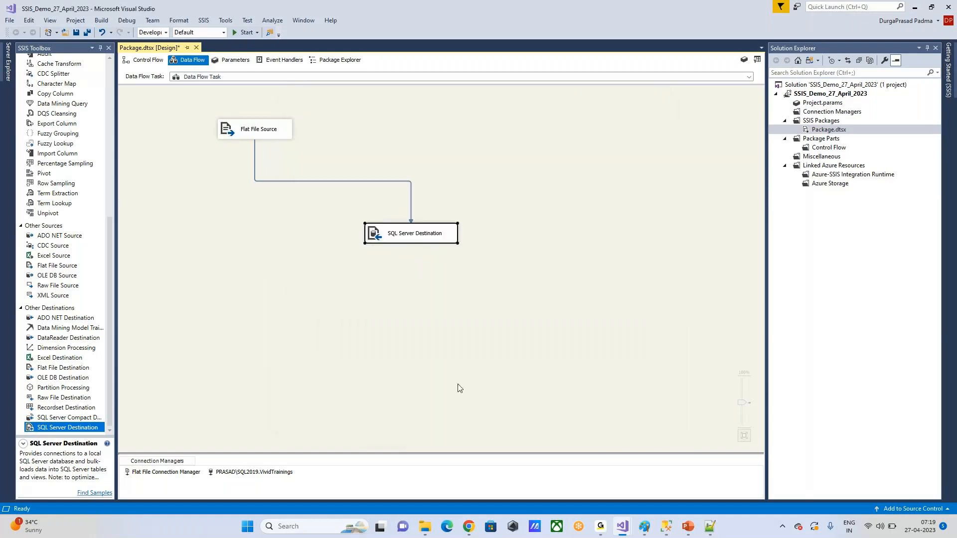
Return to SQL Server Management Studio and execute only the "use VividTrainings" and "Go" lines of the query.
key("alt+Tab")
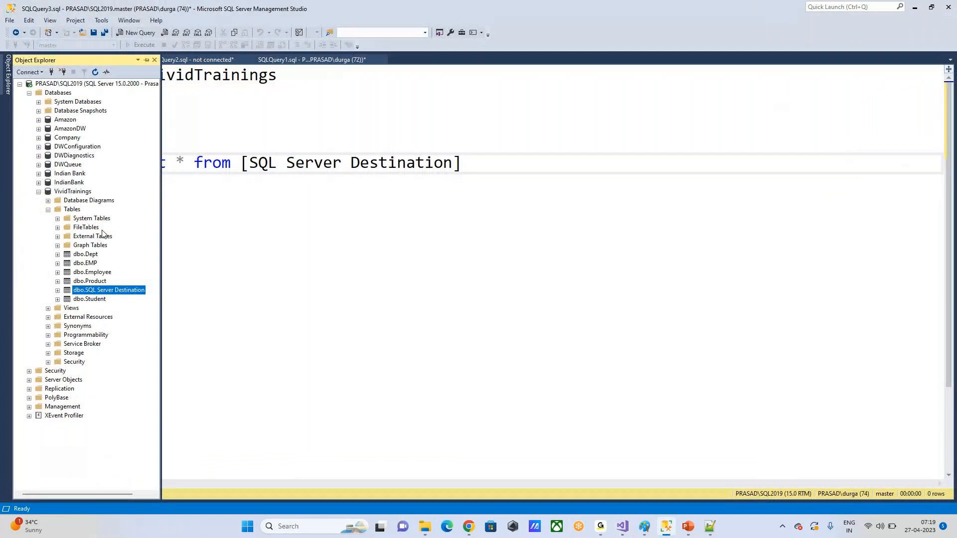
left_click_drag(189, 120, 111, 75)
left_click(141, 45)
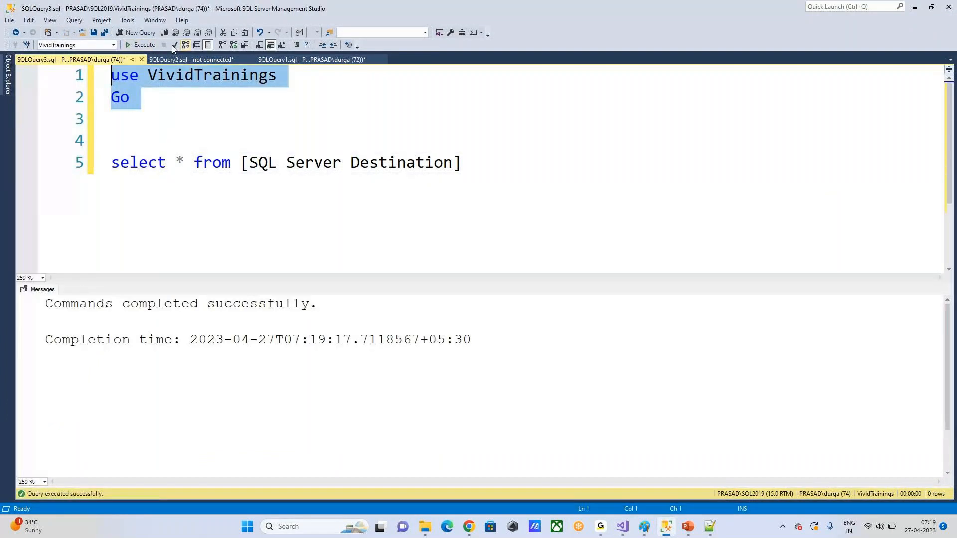
left_click(407, 157)
left_click(545, 173)
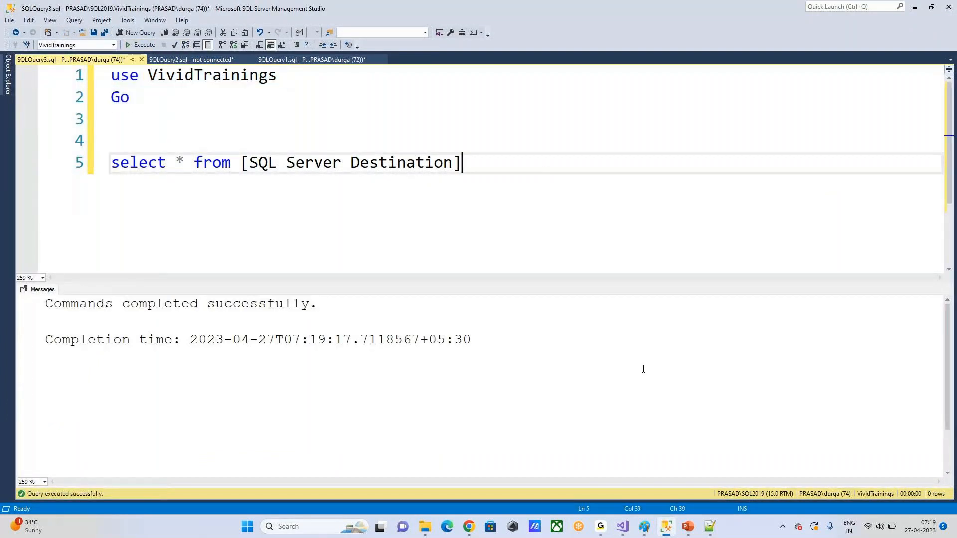
Switch to Visual Studio and delete every control flow task except the Data Flow Task.
mouse_move(622, 526)
left_click(676, 481)
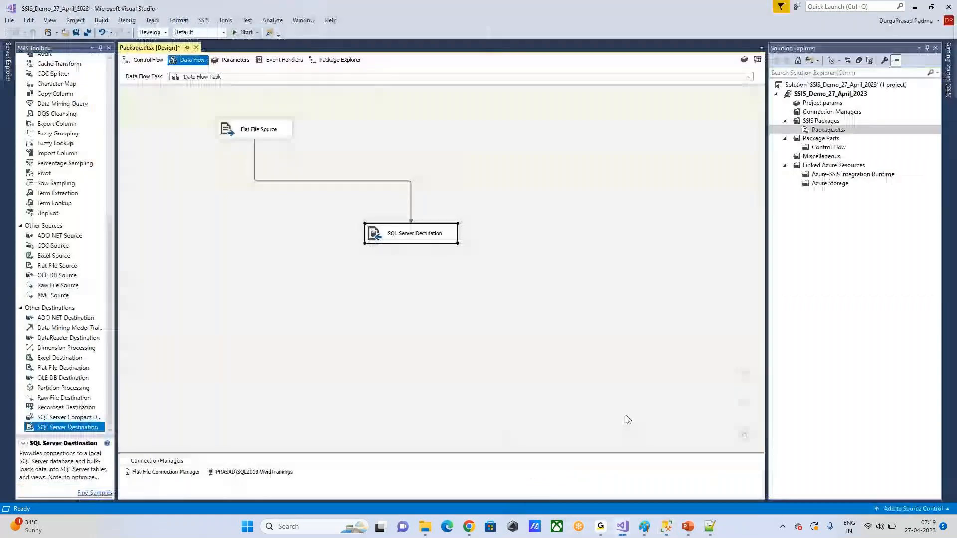
left_click(150, 60)
left_click(475, 348)
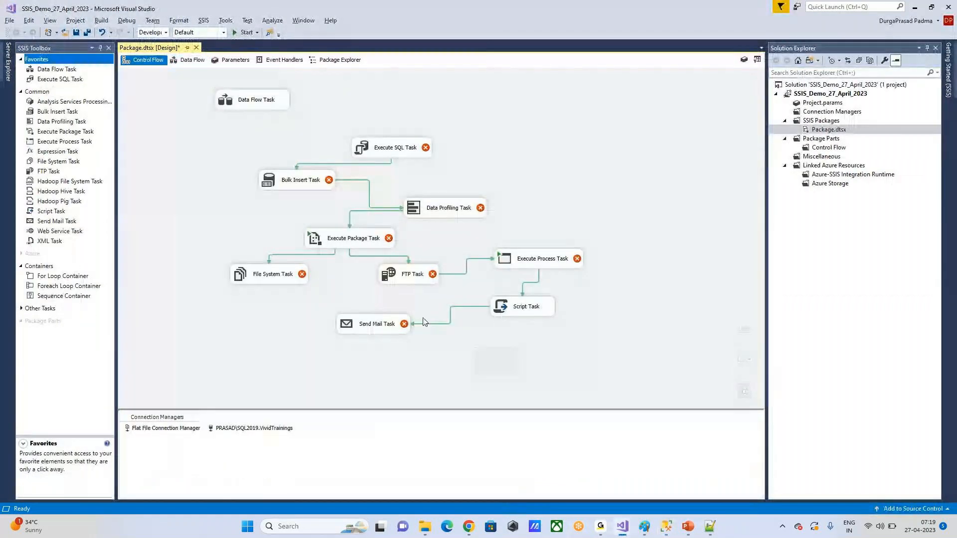
left_click_drag(275, 142, 595, 346)
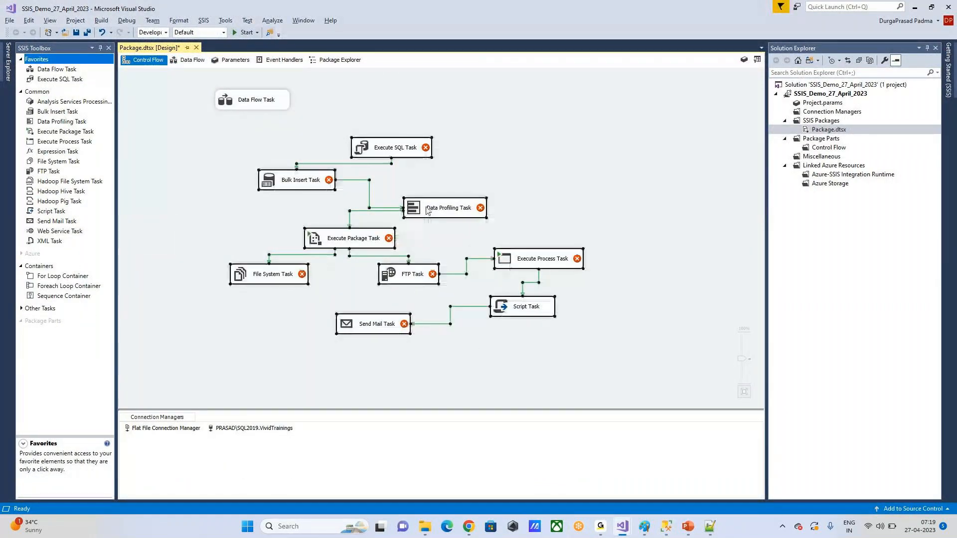
key("Delete")
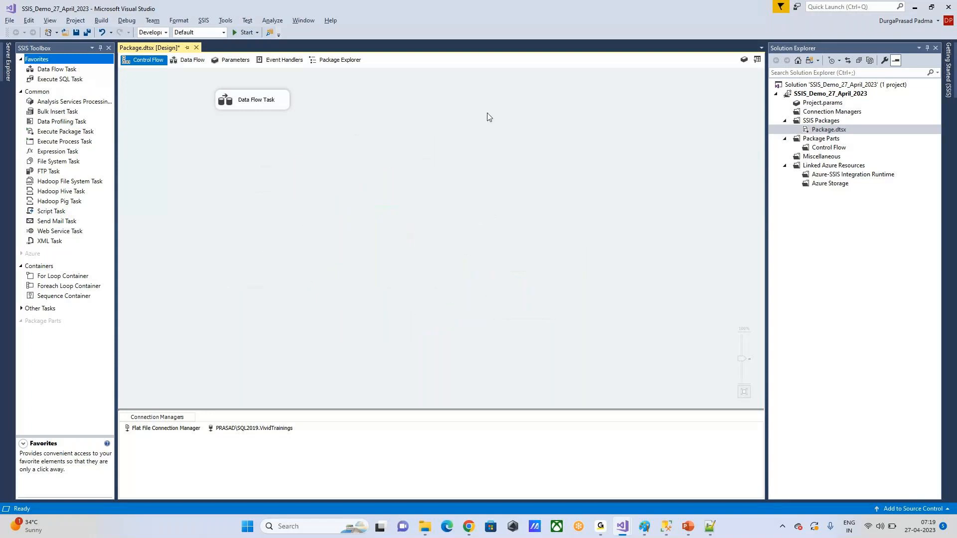
Move the Data Flow Task toward the middle of the control flow and shift its Flat File Source closer above the SQL Server Destination.
left_click_drag(253, 102, 321, 170)
double_click(320, 170)
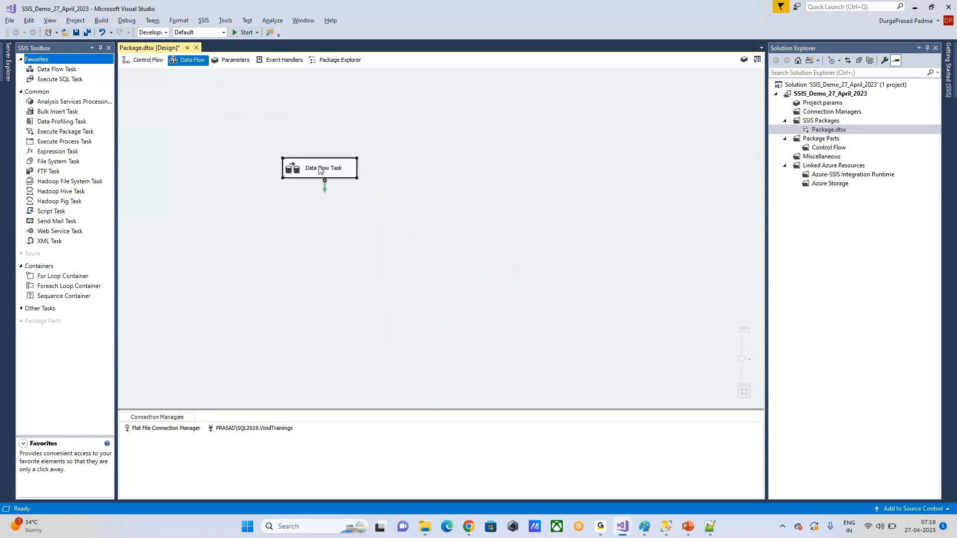
left_click_drag(272, 128, 360, 136)
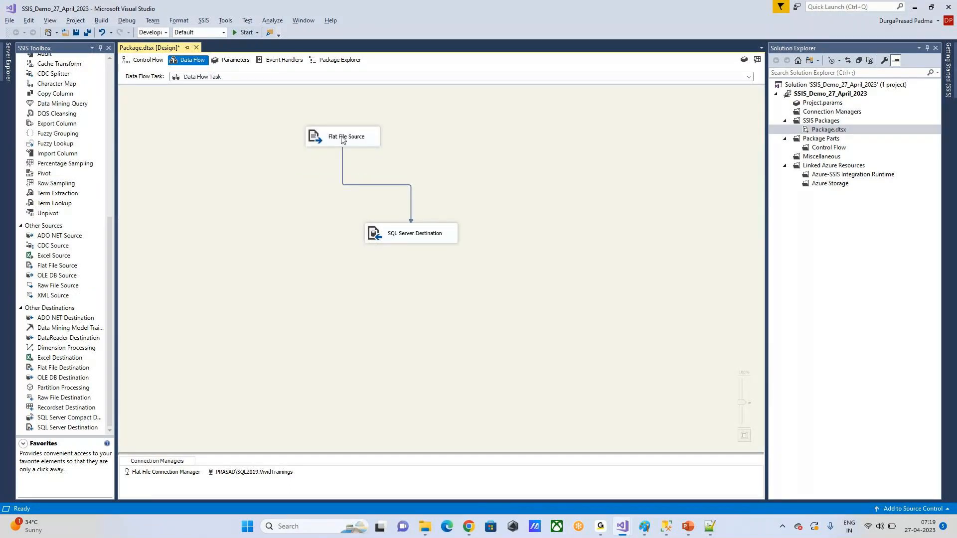
left_click(69, 266)
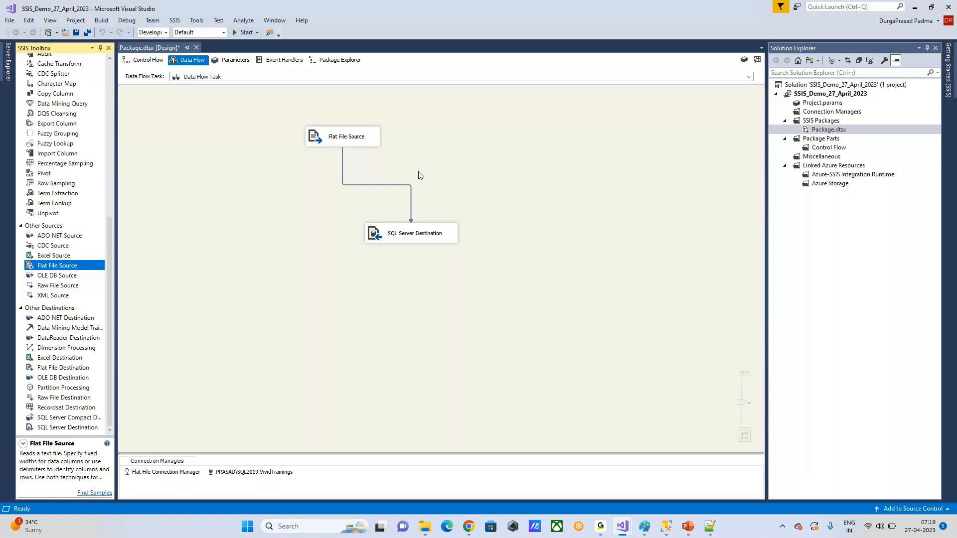
Switch to SQL Server Management Studio and execute only the select statement on [SQL Server Destination].
left_click(427, 235)
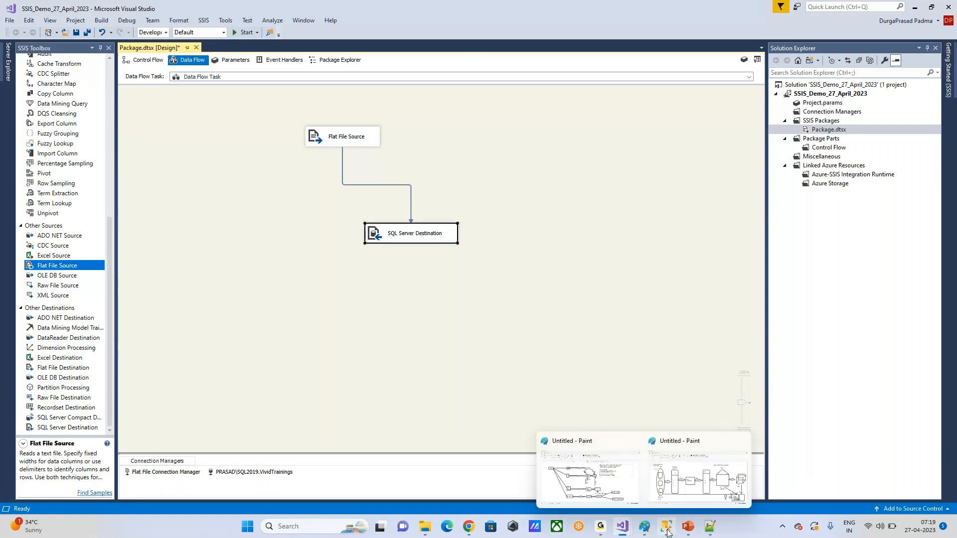
left_click(668, 533)
left_click_drag(461, 163, 111, 164)
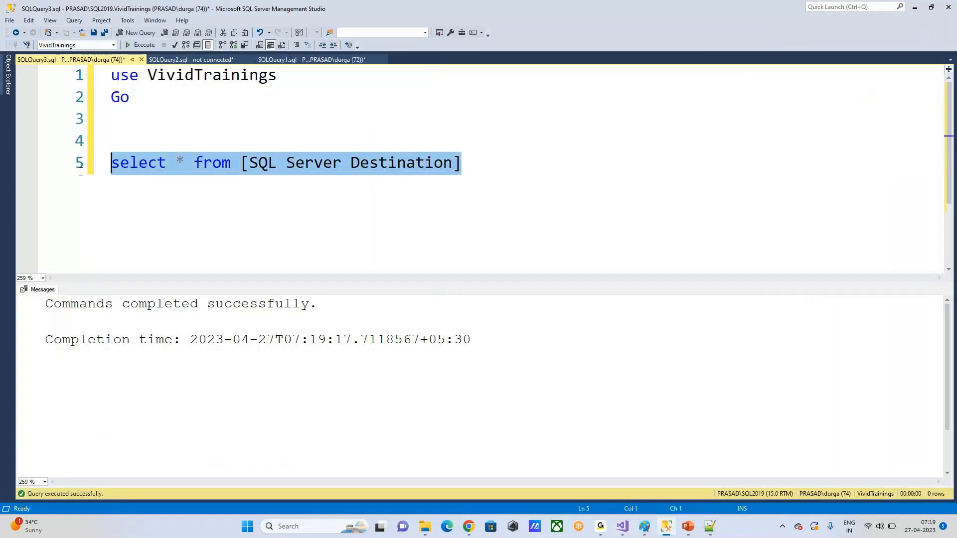
key("F5")
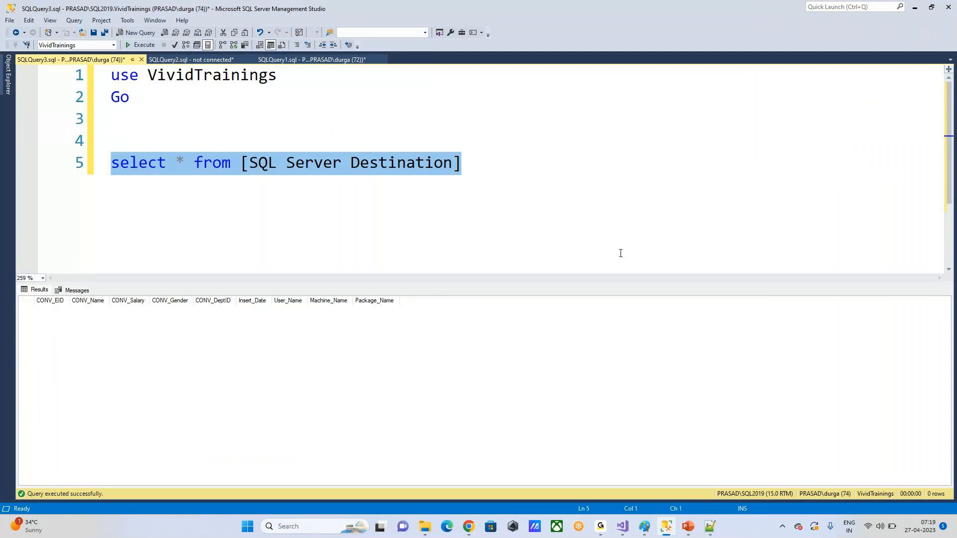
Switch to Visual Studio, save the package and run it in debug mode.
left_click(622, 526)
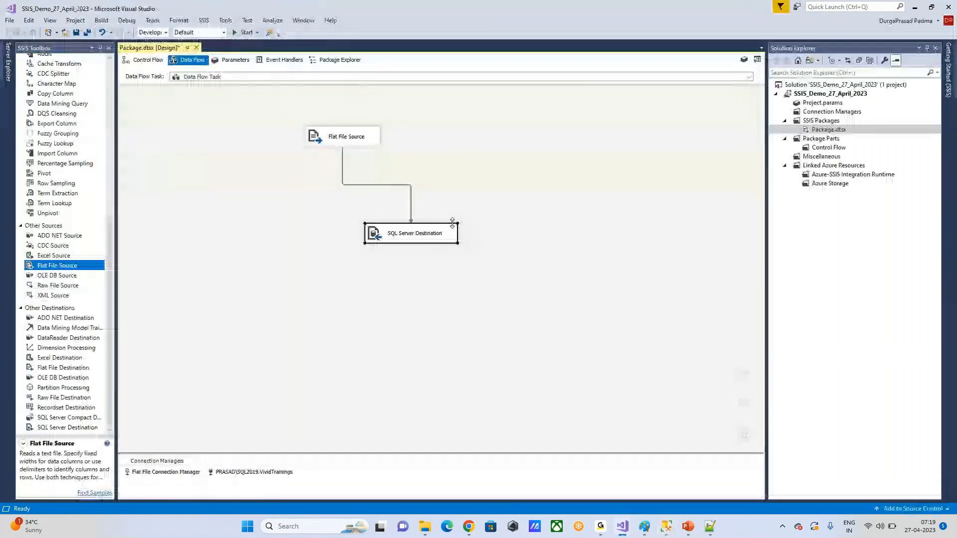
left_click(76, 33)
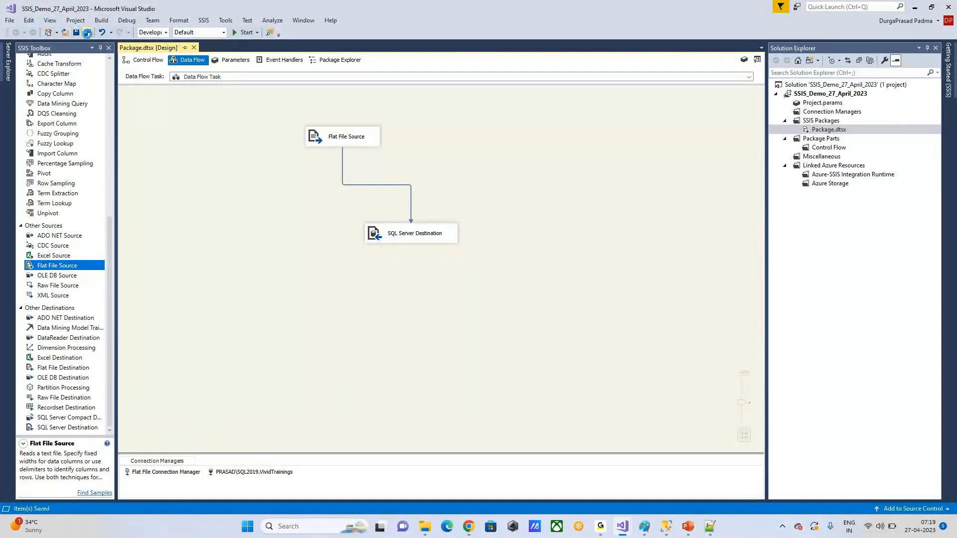
left_click(238, 33)
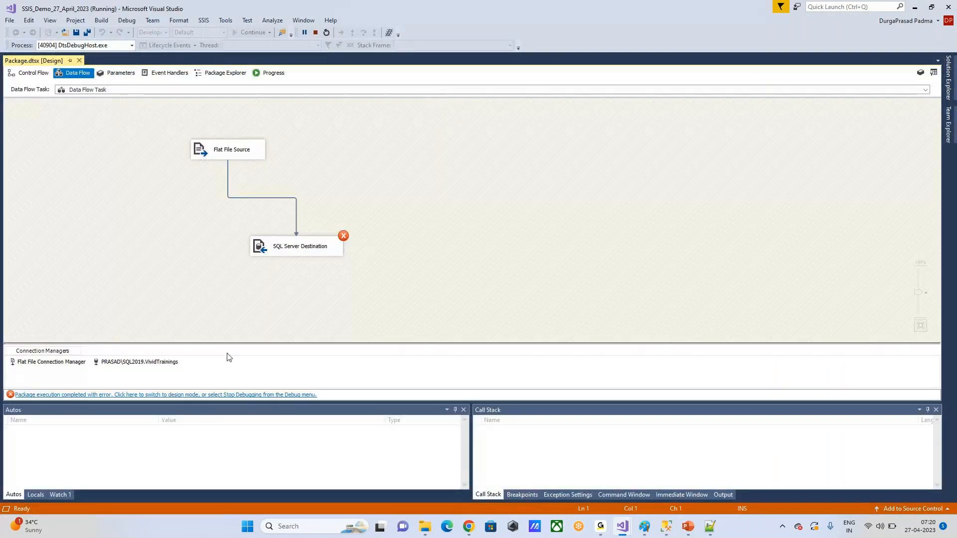
Examine the SQL Server Destination and pipeline entries and the final warning in the package run's progress log.
left_click(269, 73)
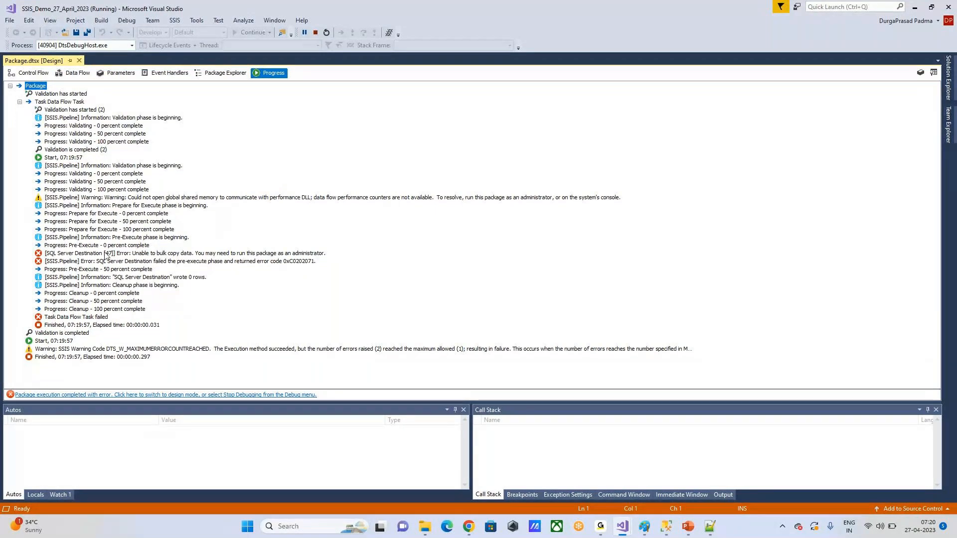
left_click(72, 254)
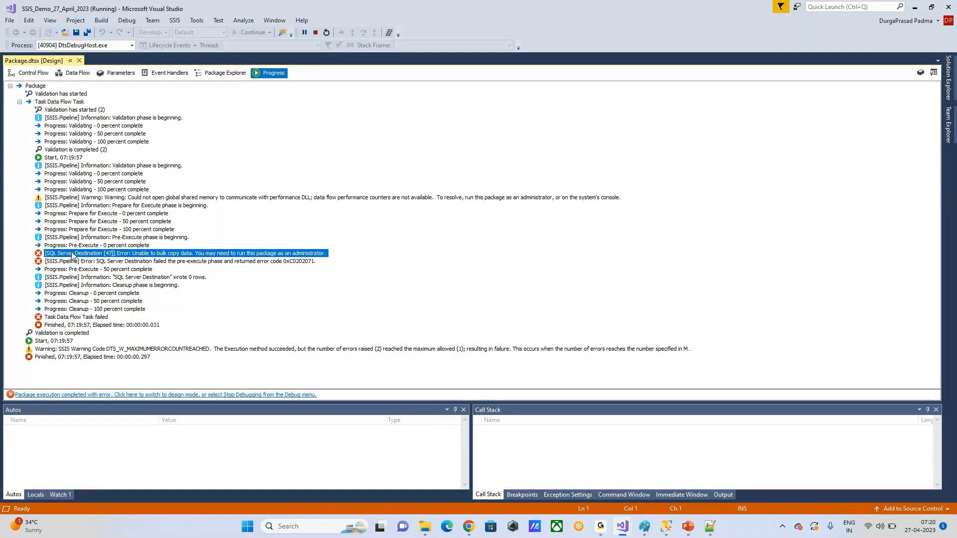
left_click(226, 351)
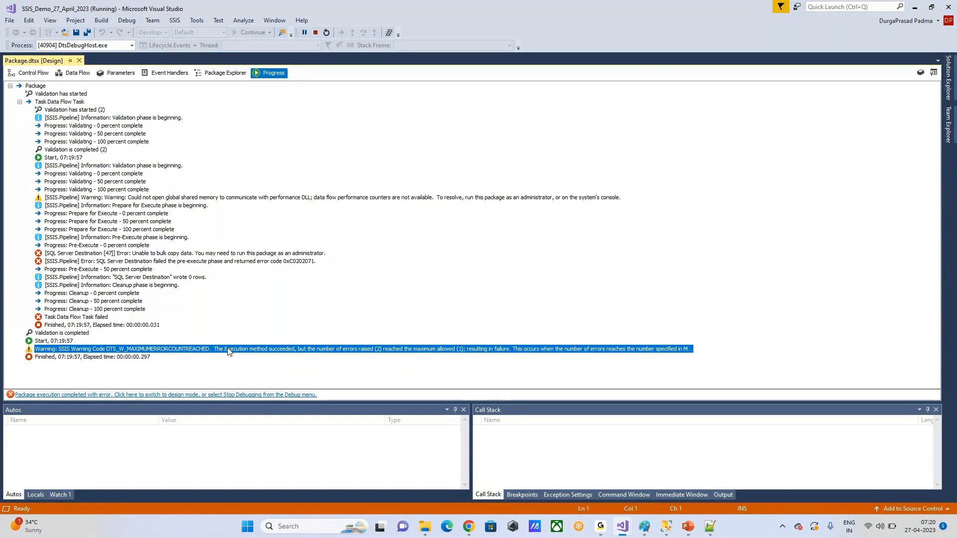
left_click(193, 263)
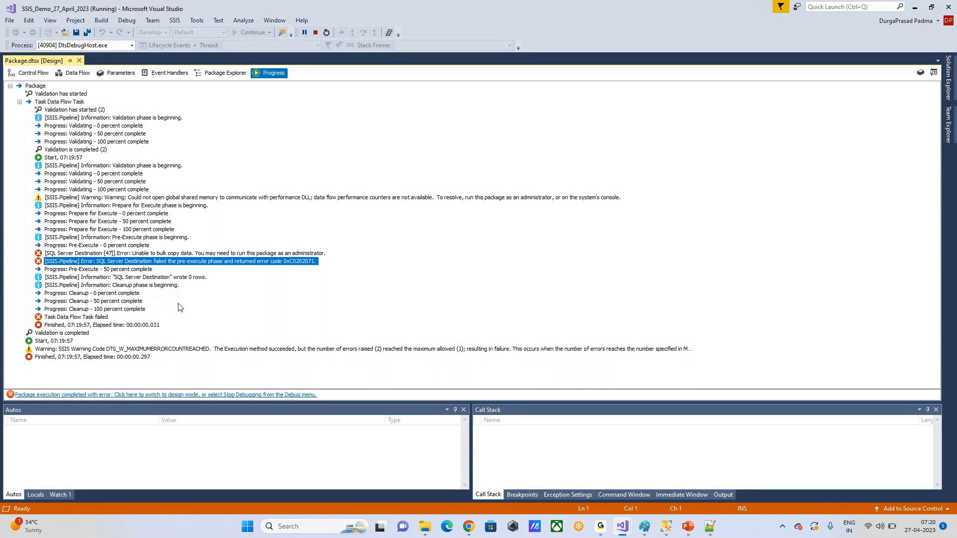
Stop debugging from the control flow and reopen the Data Flow Task with the output window closed.
left_click(35, 75)
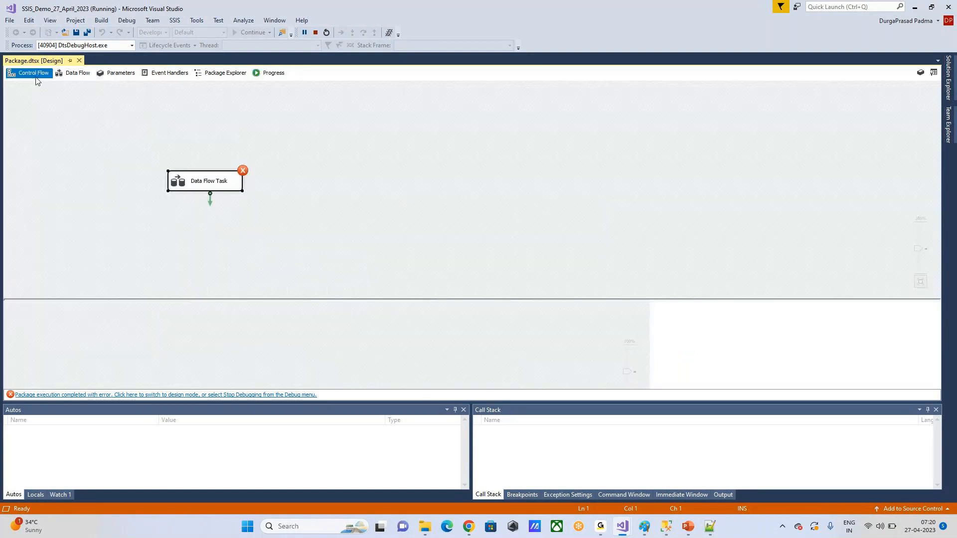
left_click(223, 396)
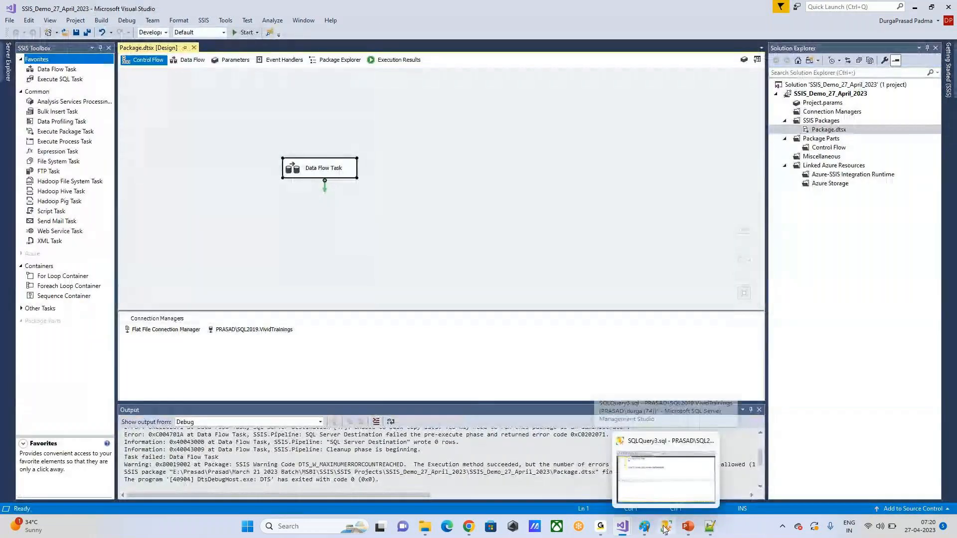
double_click(307, 170)
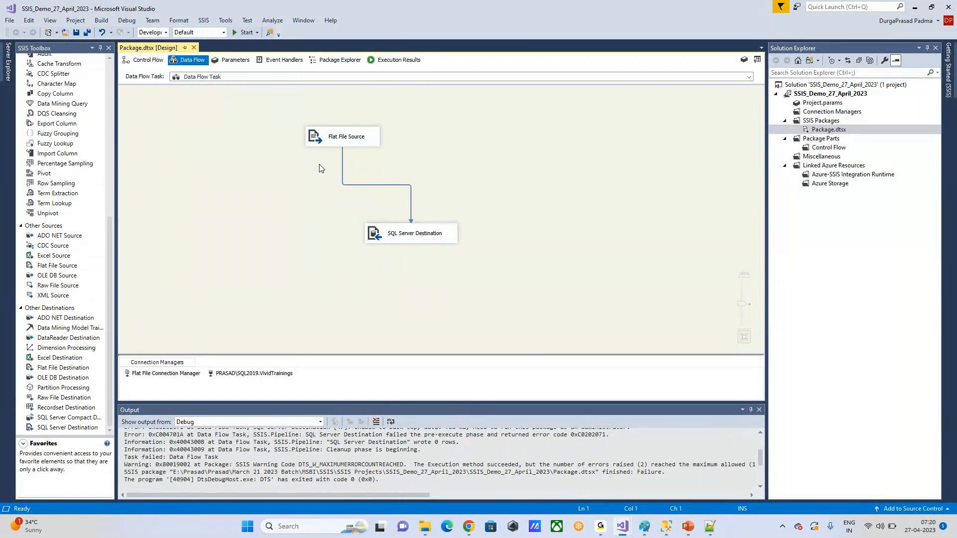
left_click(760, 410)
Shift the Flat File Source sideways and the SQL Server Destination upward so they sit closer together vertically.
left_click_drag(378, 142, 332, 142)
left_click_drag(409, 236, 403, 215)
left_click_drag(309, 139, 332, 140)
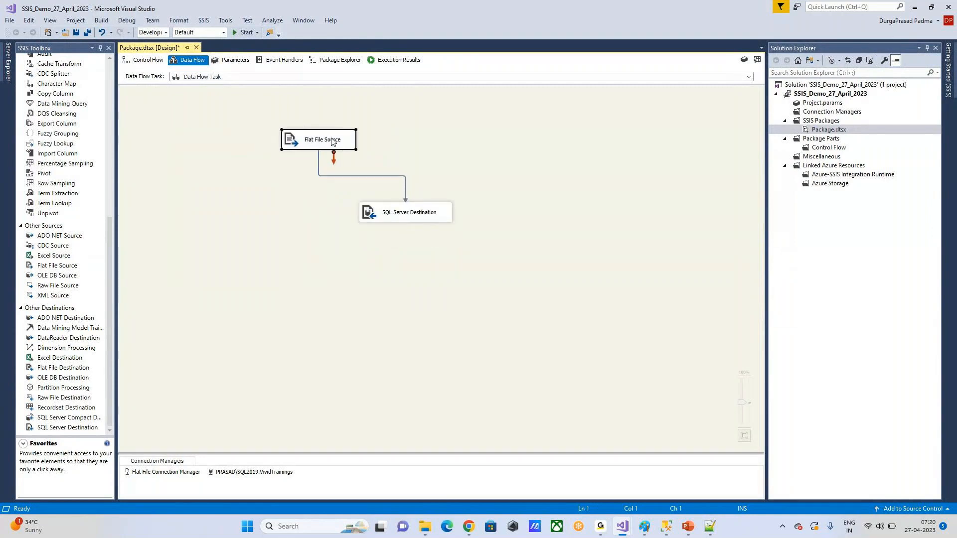
left_click(493, 177)
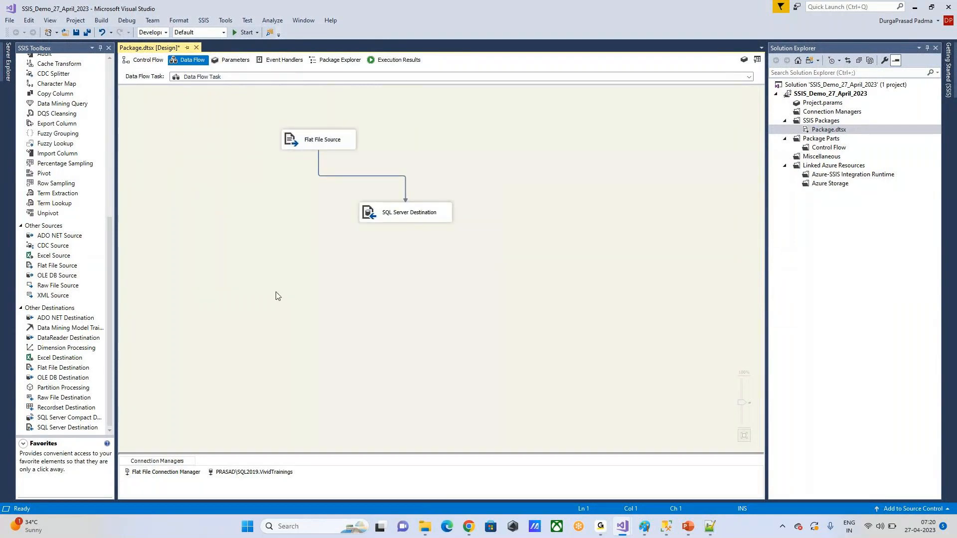
Review the OLE DB providers offered for a new connection in the SQL Server Destination, discarding the connection and editor changes.
double_click(403, 217)
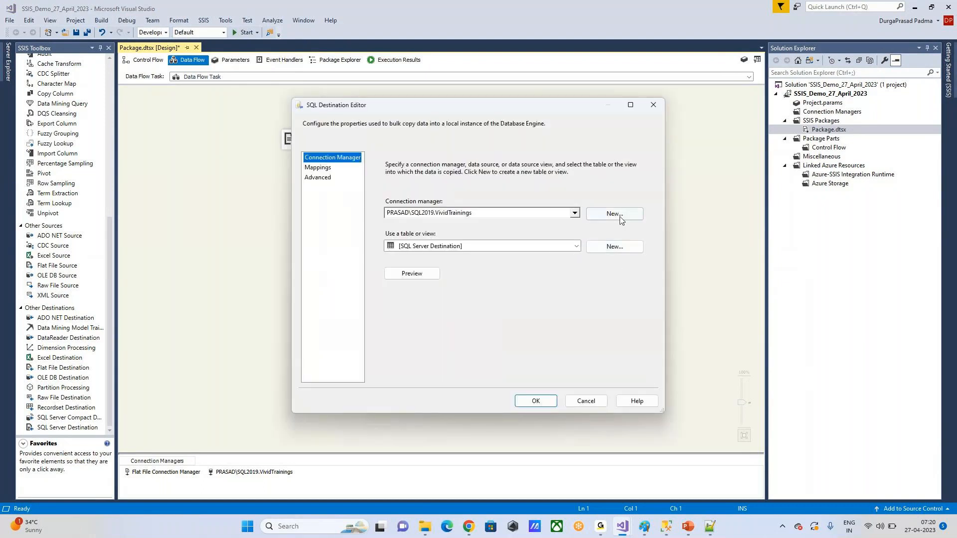
left_click(621, 220)
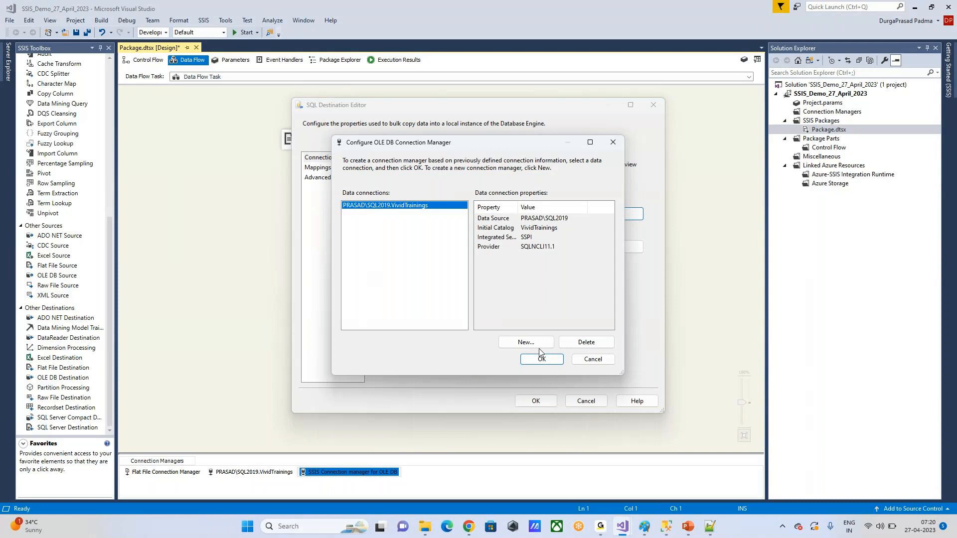
left_click(518, 342)
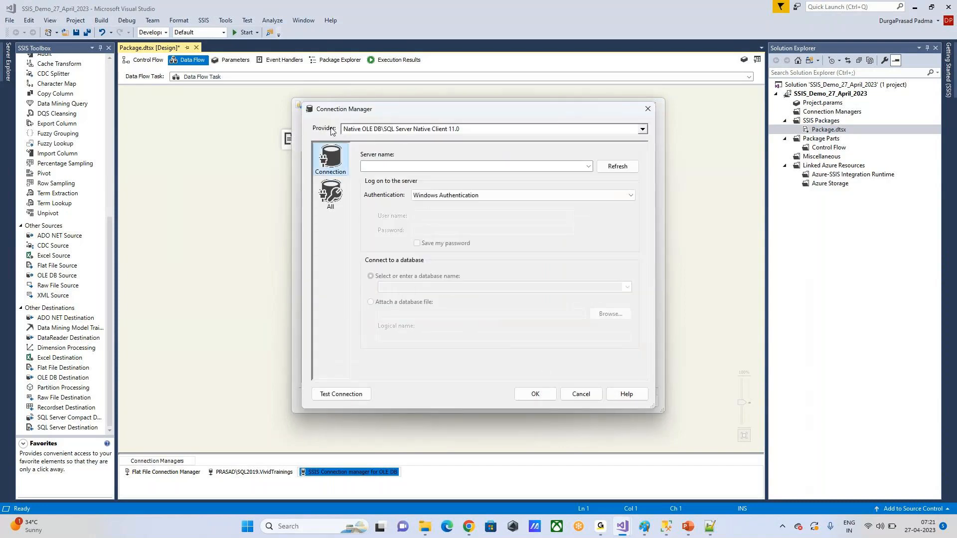
left_click(643, 130)
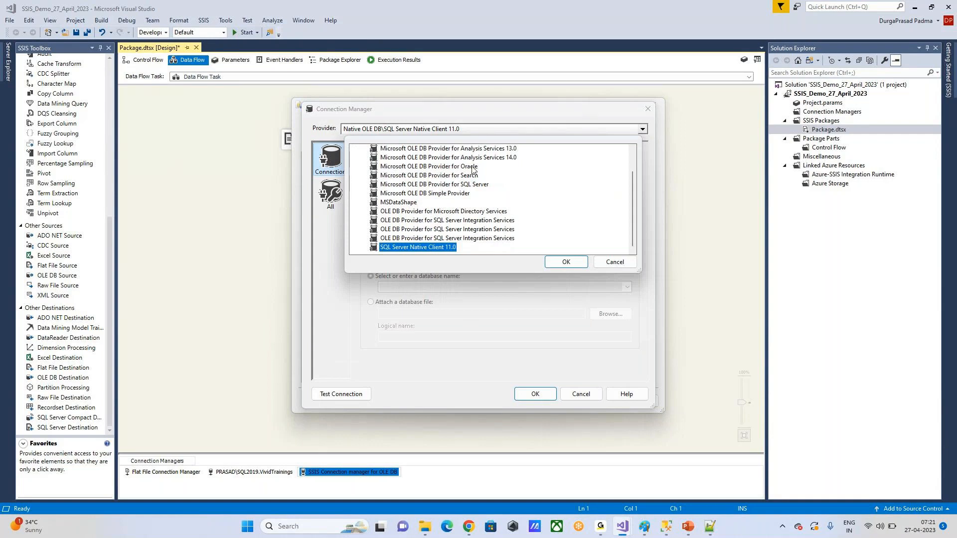
scroll(450, 195, "up", 1)
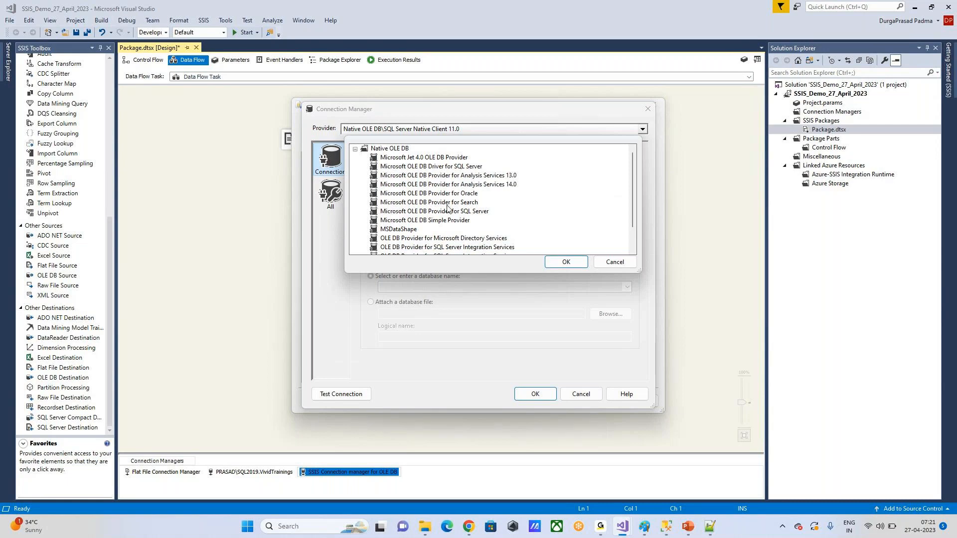
left_click(614, 261)
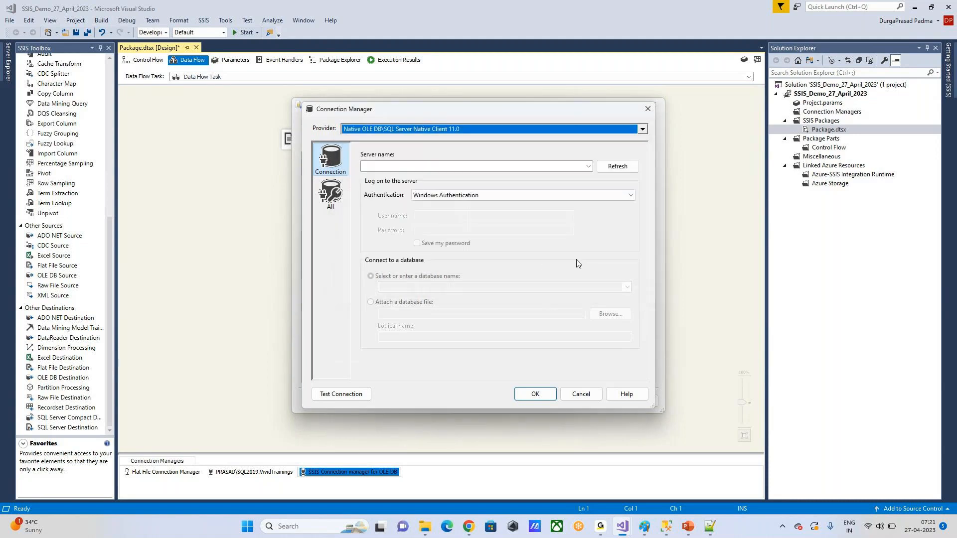
left_click(651, 112)
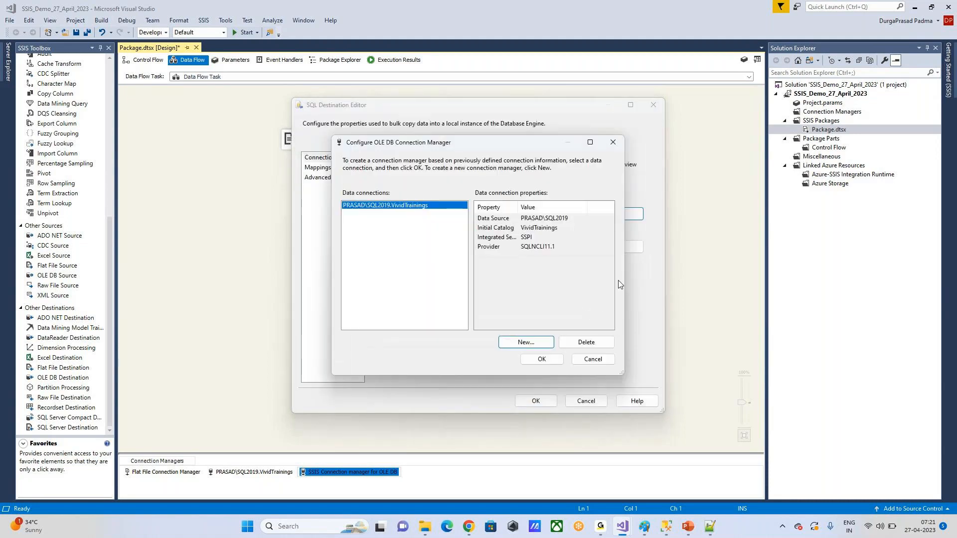
left_click(591, 360)
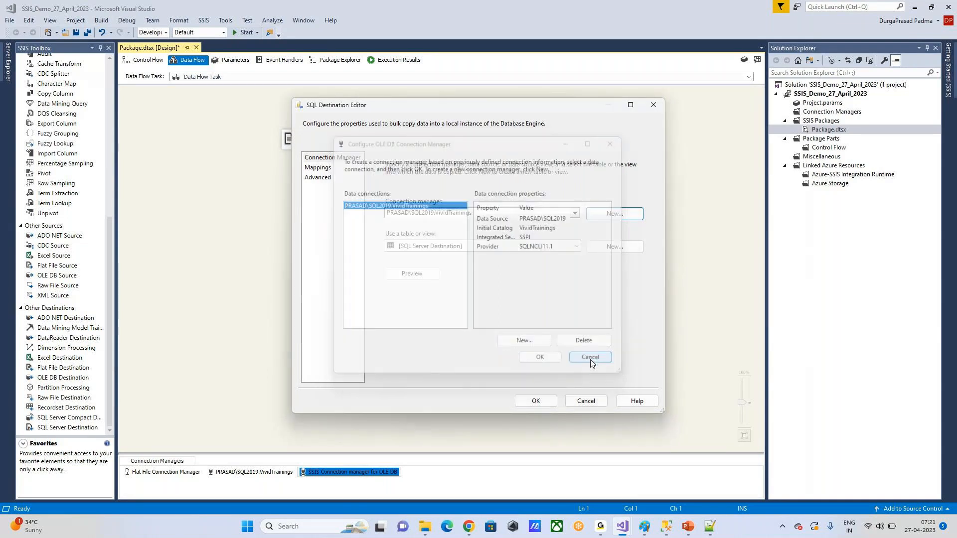
left_click(592, 401)
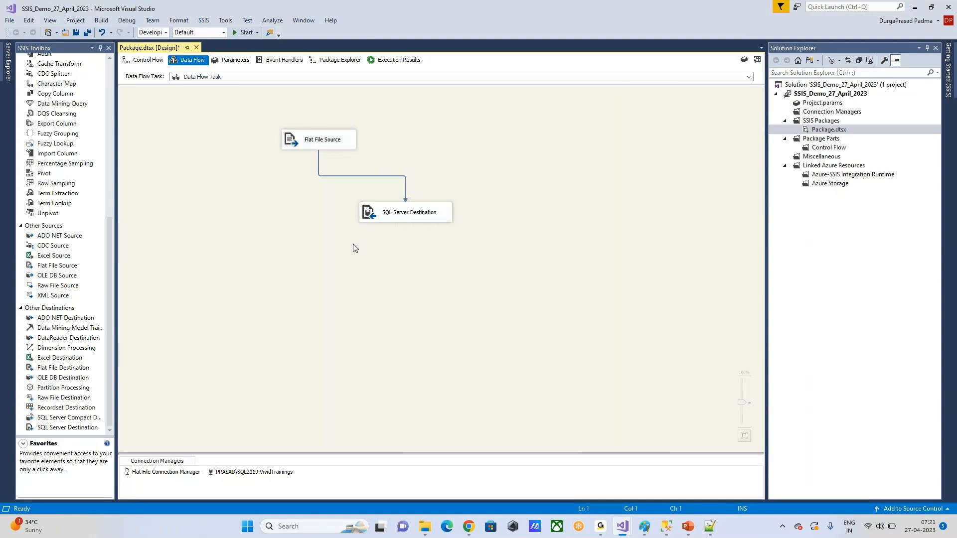
Move the Flat File Source lower in the data flow and place the SQL Server Destination diagonally below it.
left_click_drag(421, 215, 457, 240)
left_click_drag(336, 142, 302, 187)
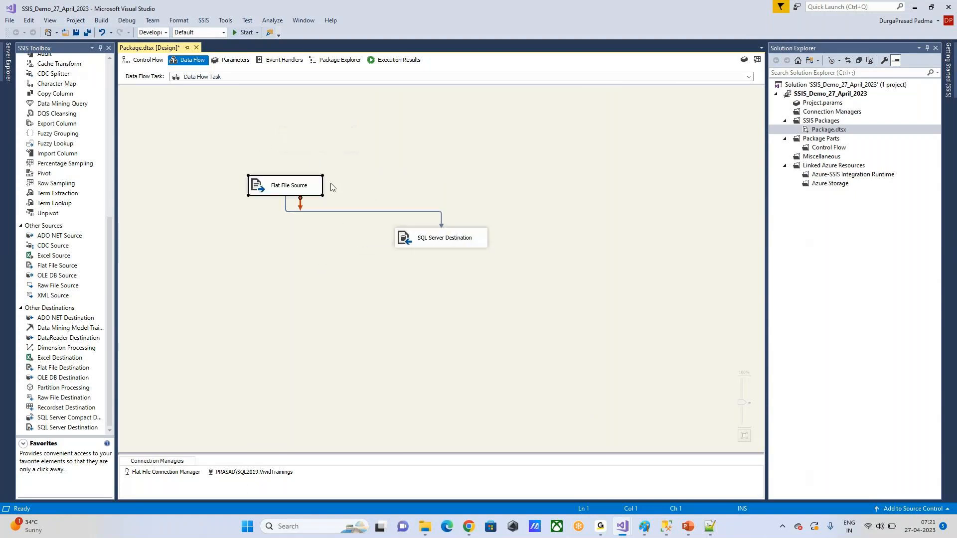
left_click(603, 190)
left_click_drag(447, 241, 398, 264)
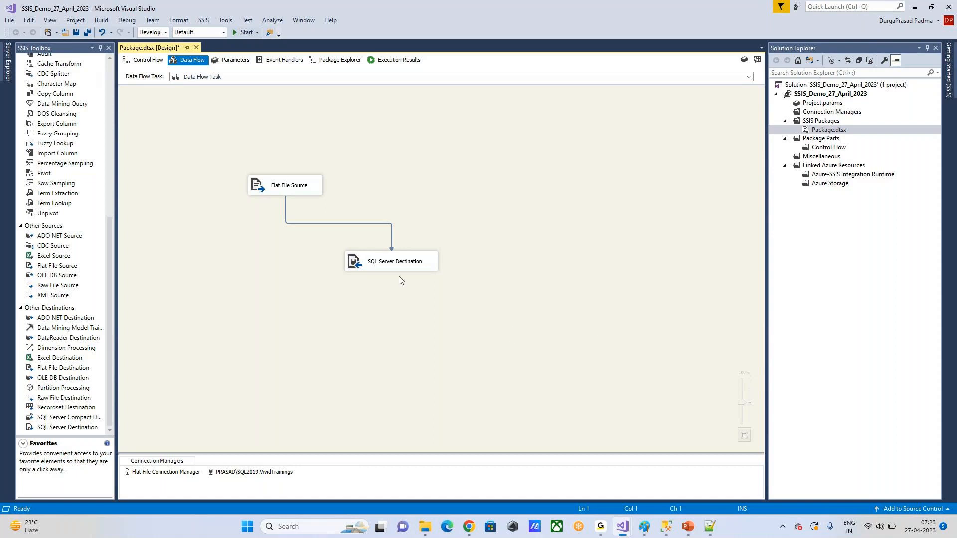
Examine the pipeline warning in the last run's execution results and go back into the Data Flow Task.
left_click(398, 60)
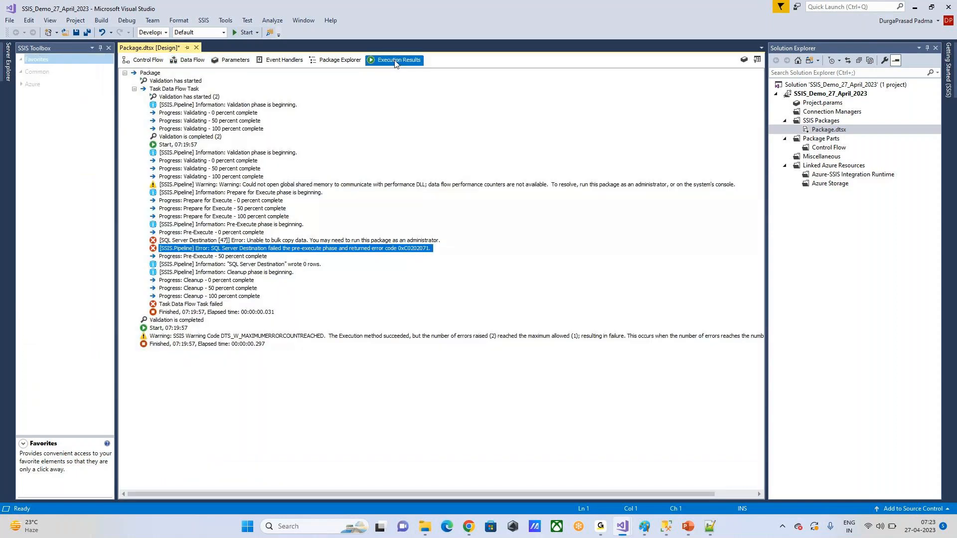
left_click(266, 184)
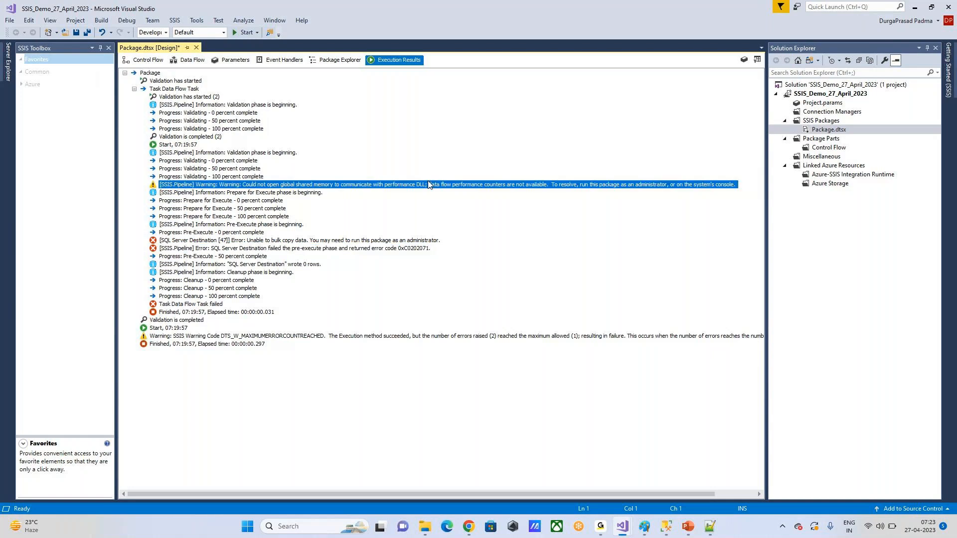
left_click(142, 64)
double_click(319, 167)
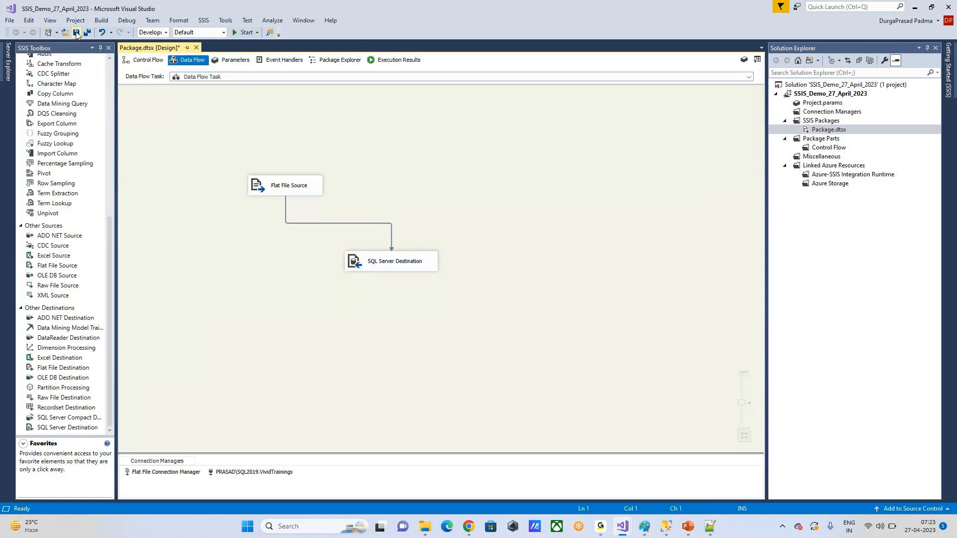
Save the package, run it again and inspect the pipeline warning in its progress log.
key("ctrl+s")
left_click(234, 35)
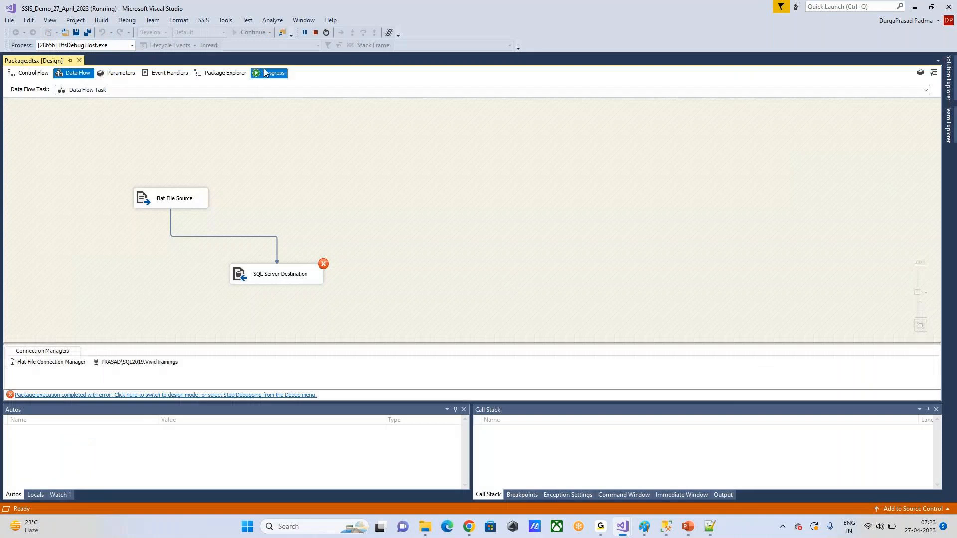
left_click(264, 72)
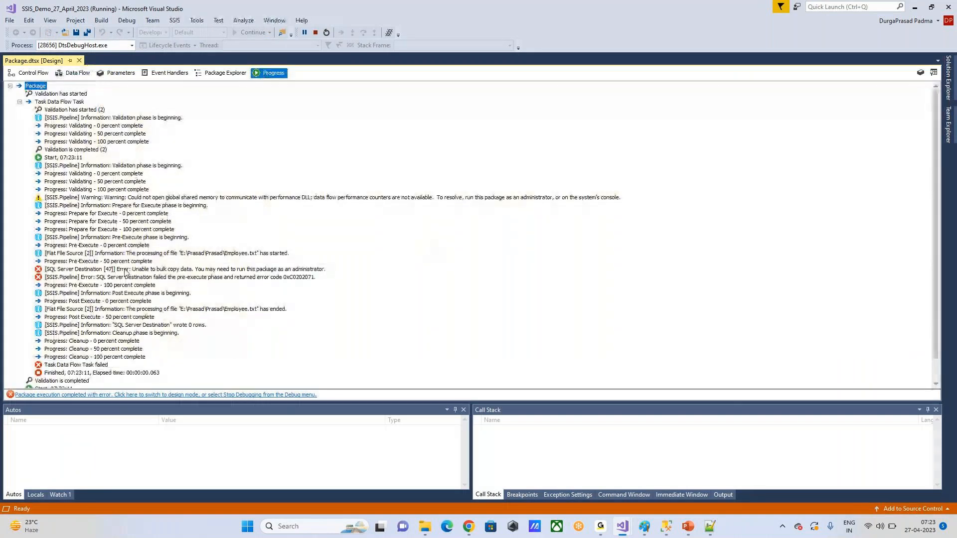
left_click(181, 197)
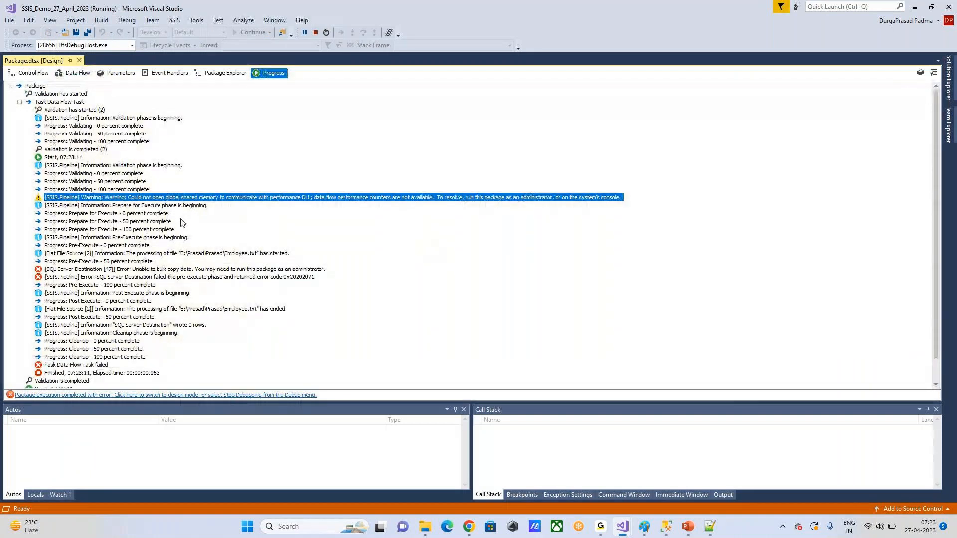
Reopen the Data Flow Task, stop the debugging run and switch to SQL Server Management Studio.
left_click(28, 73)
double_click(176, 174)
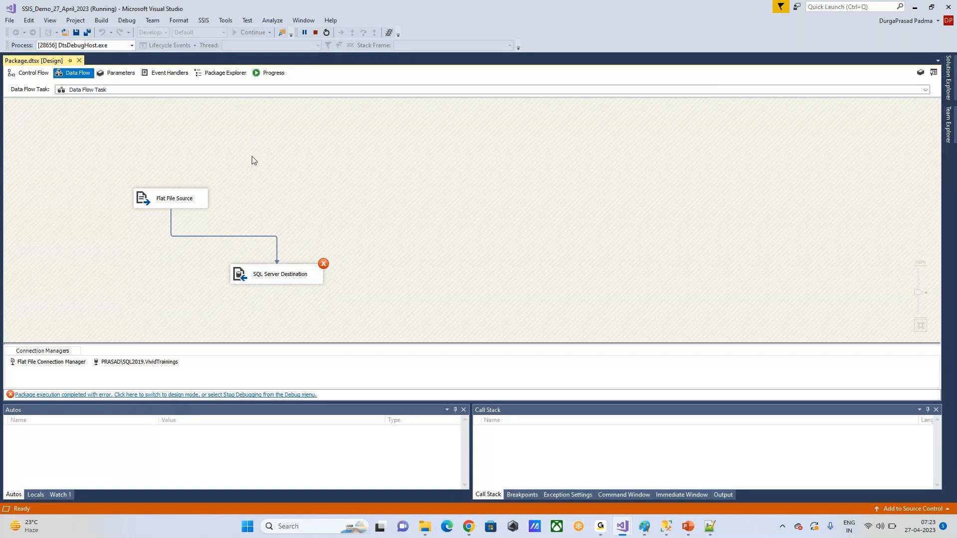
left_click(316, 33)
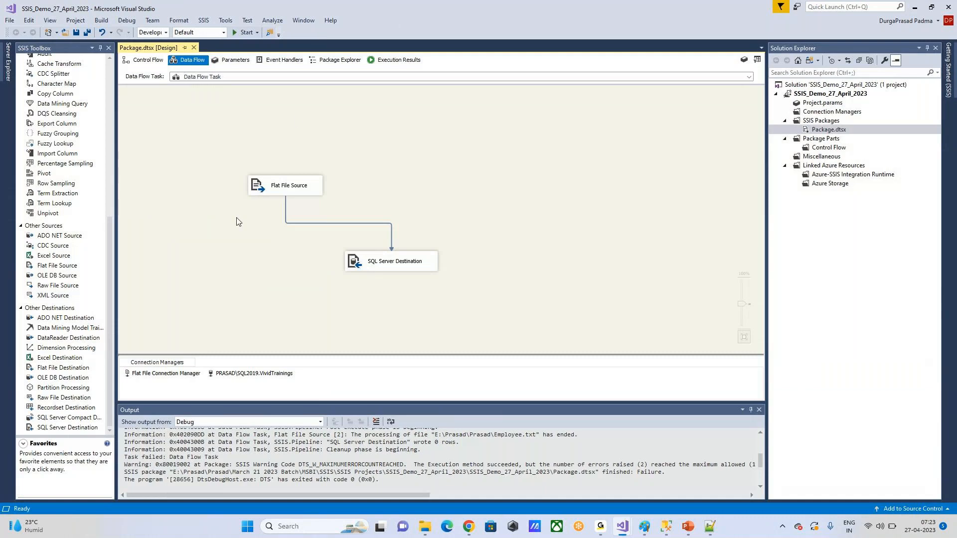
key("alt+Tab")
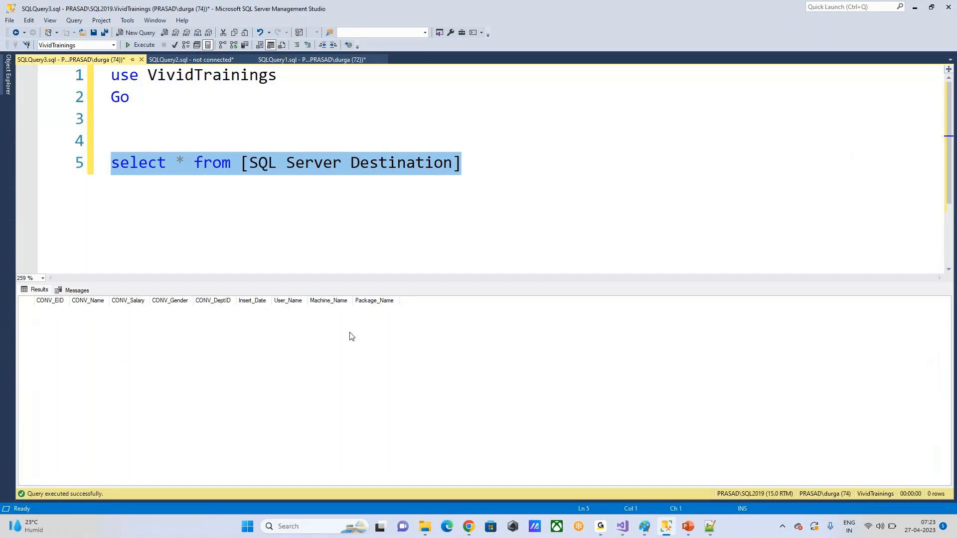
Switch back to Visual Studio and move the Flat File Source and the SQL Server Destination higher in the data flow.
key("alt+Tab")
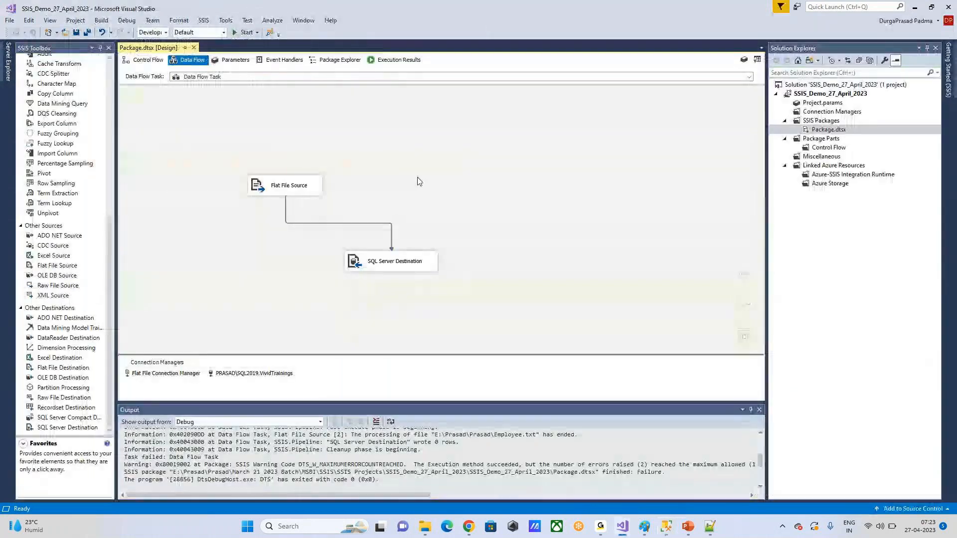
left_click(312, 189)
left_click_drag(311, 185, 299, 133)
left_click_drag(396, 261, 394, 202)
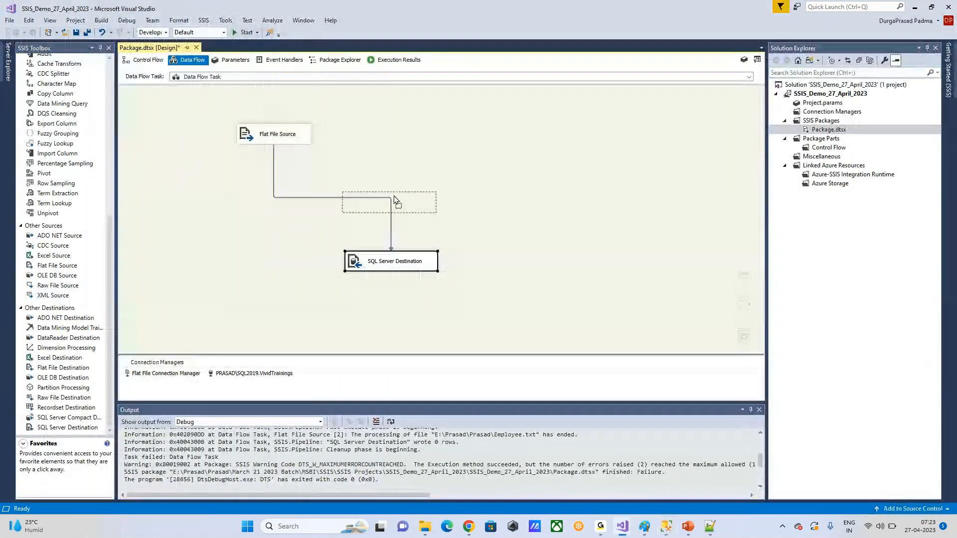
left_click(445, 145)
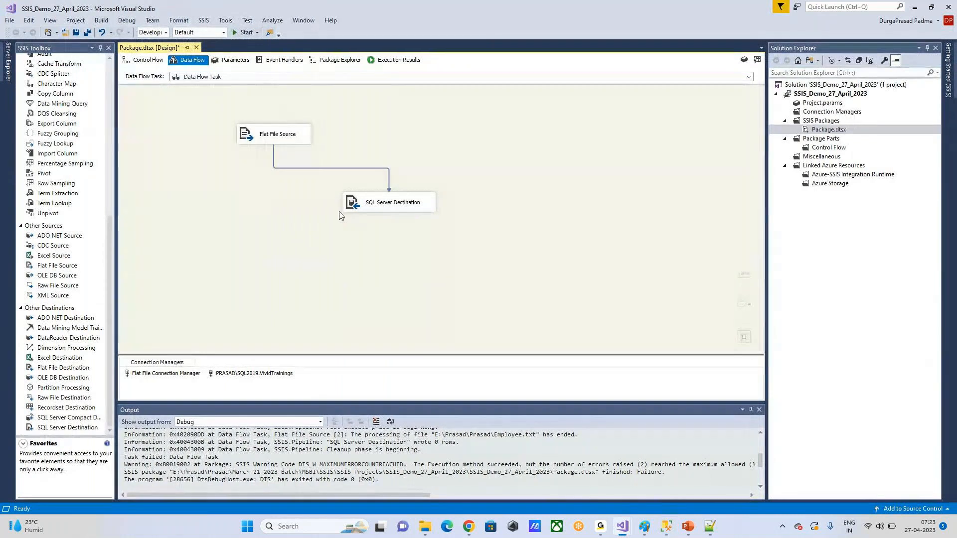
Go to the package's control flow, move the Data Flow Task up and to the left, and close the Output window.
left_click(150, 62)
left_click(511, 183)
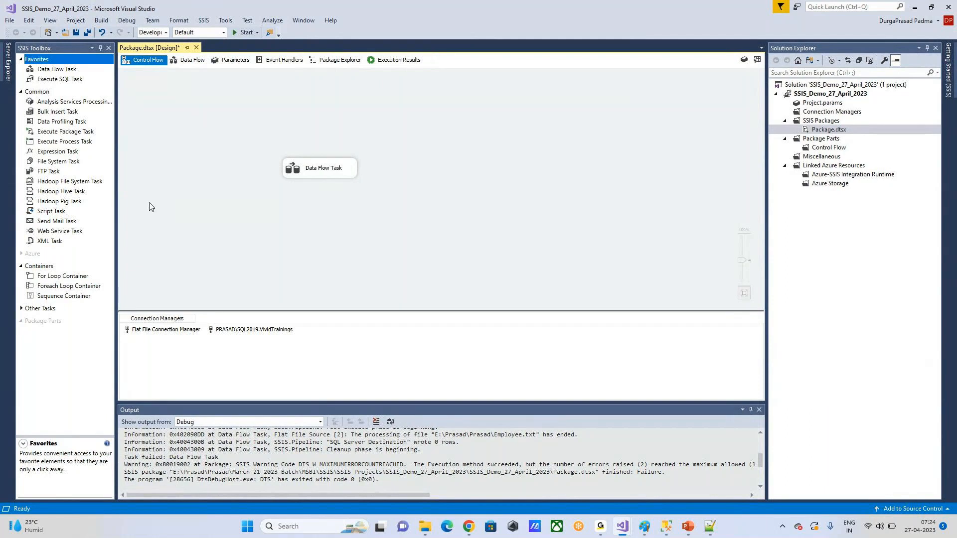
left_click_drag(315, 176, 250, 133)
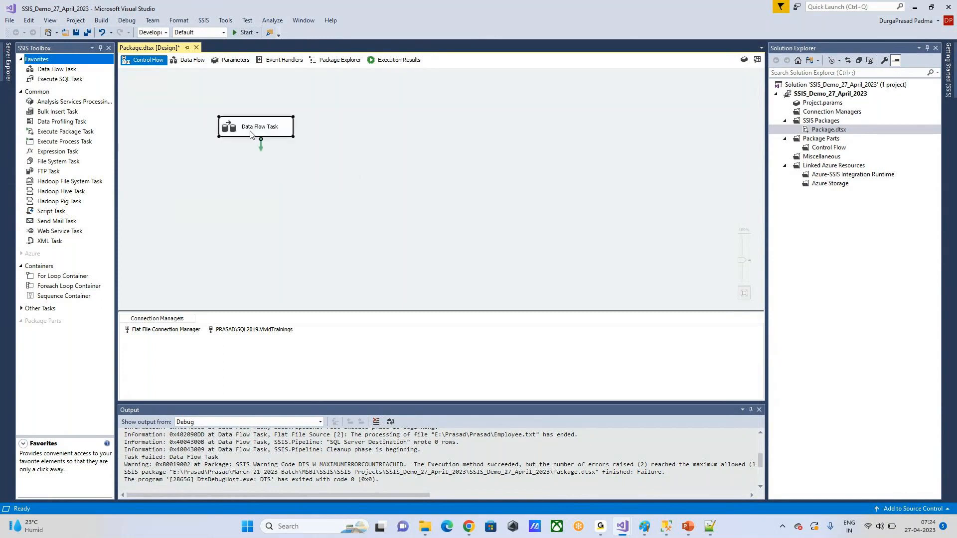
left_click(223, 222)
left_click(758, 409)
left_click_drag(56, 81, 366, 176)
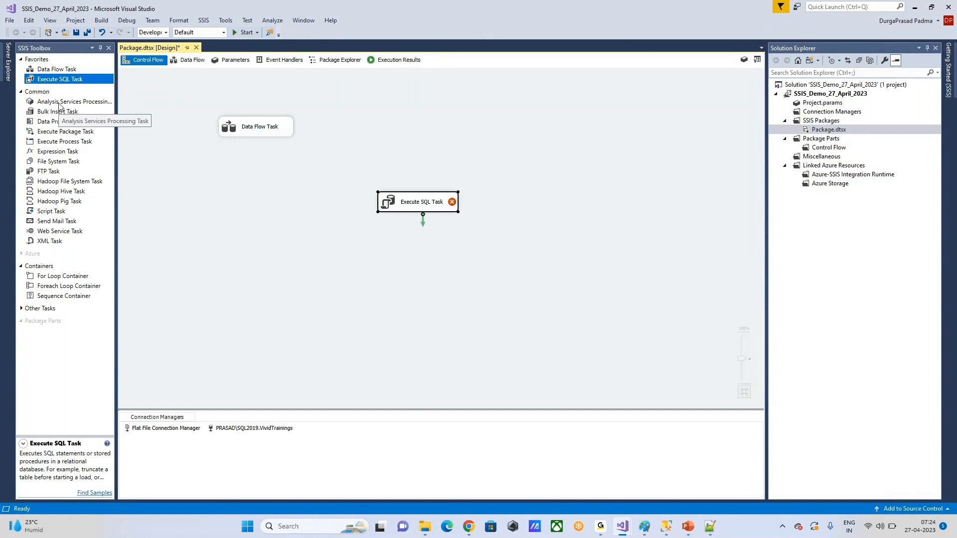
key("Delete")
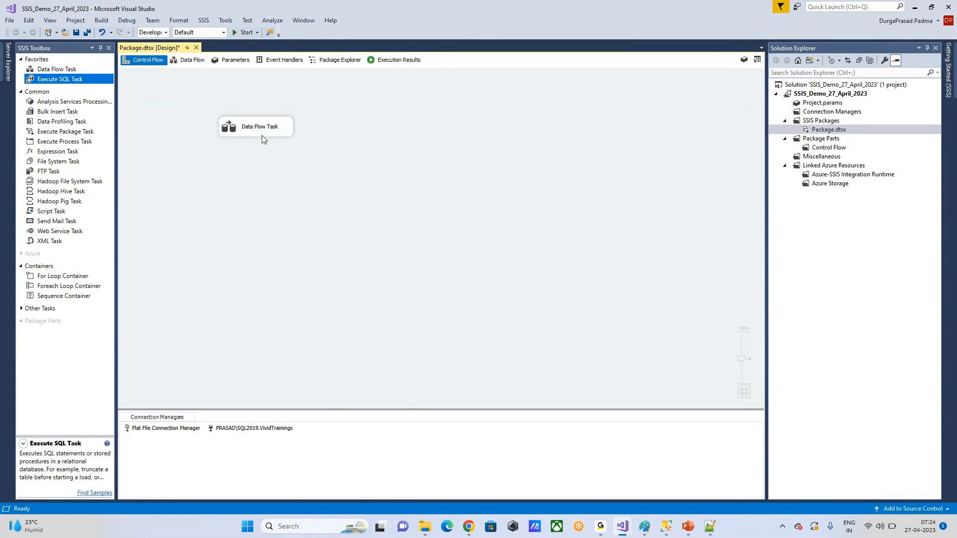
left_click_drag(259, 127, 258, 110)
left_click_drag(67, 69, 376, 111)
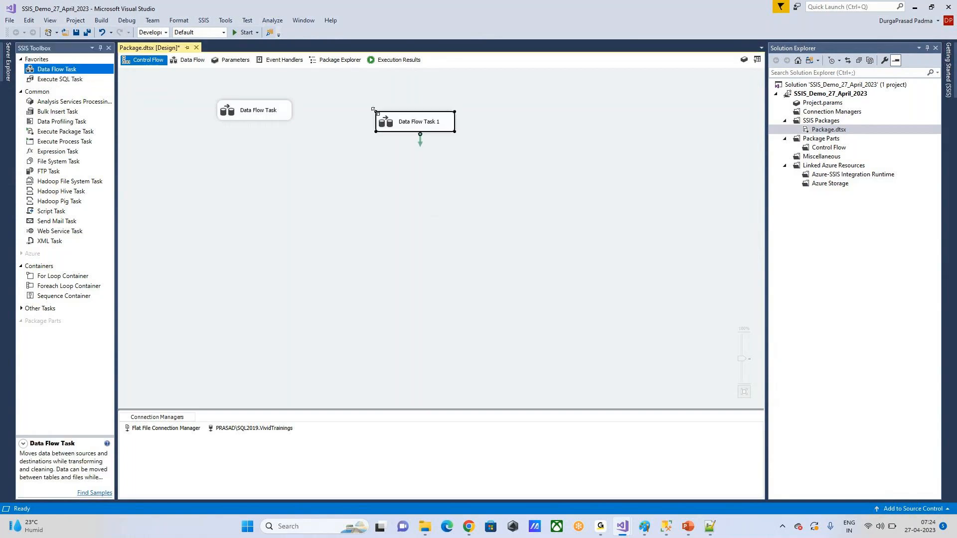
left_click_drag(416, 124, 374, 112)
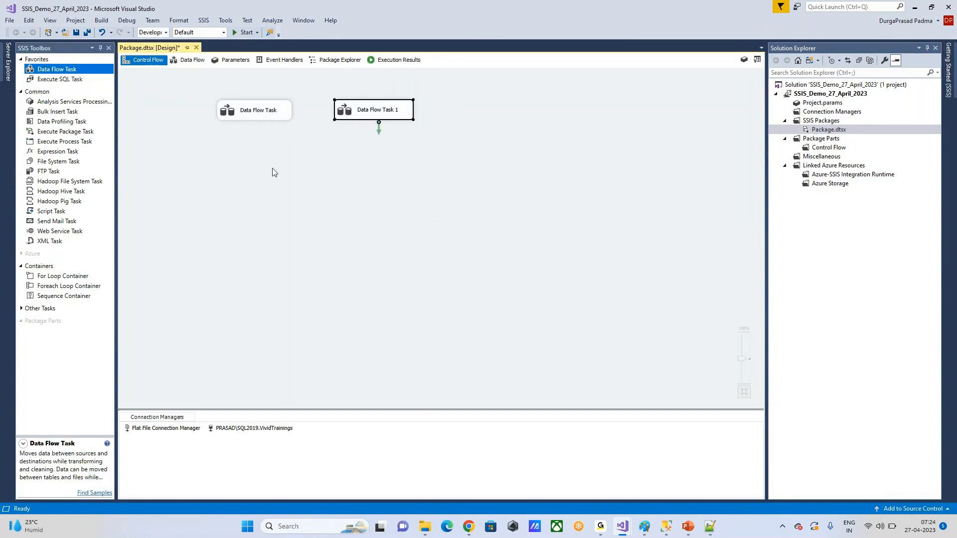
key("Delete")
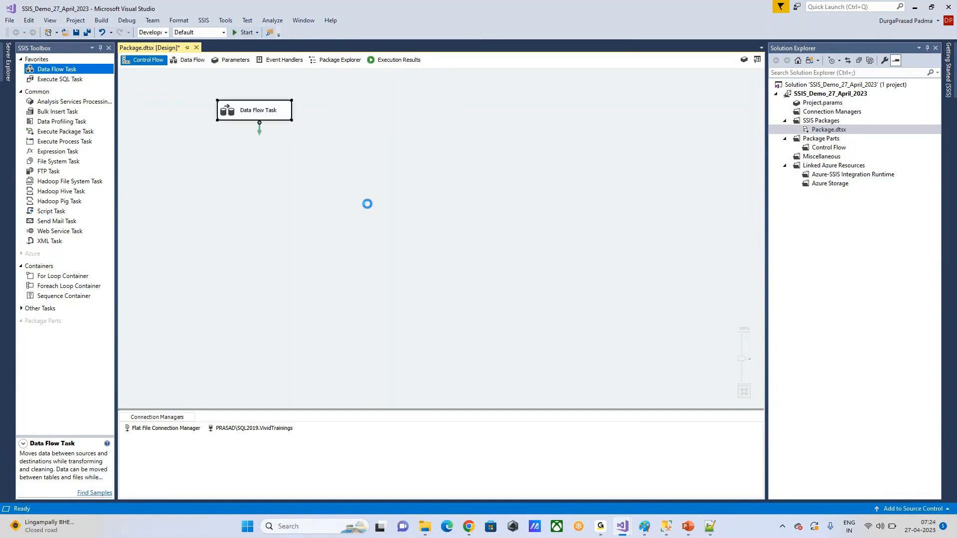
Delete the Data Flow Task, and try out an Execute SQL Task on the control flow before removing it.
key("Delete")
left_click_drag(54, 79, 292, 143)
left_click(291, 143)
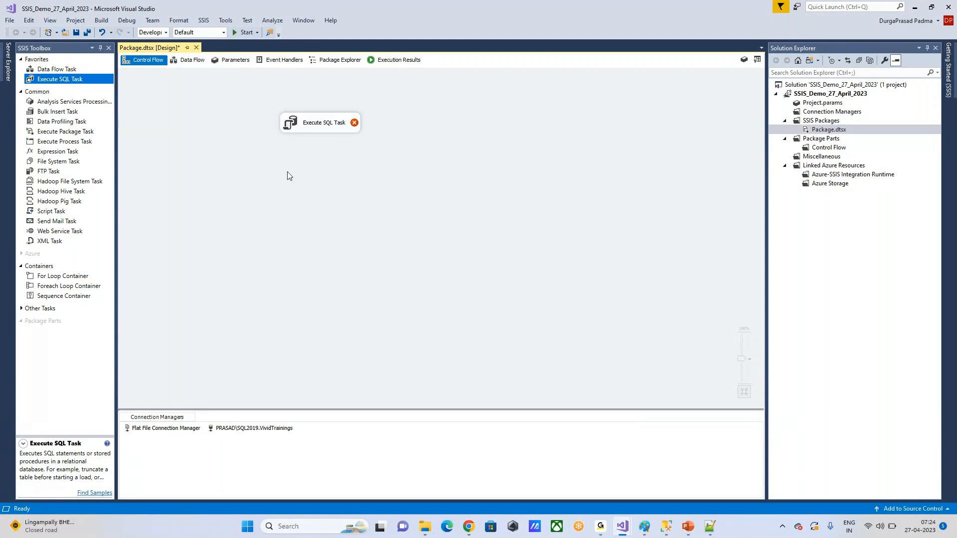
left_click(330, 127)
key("Delete")
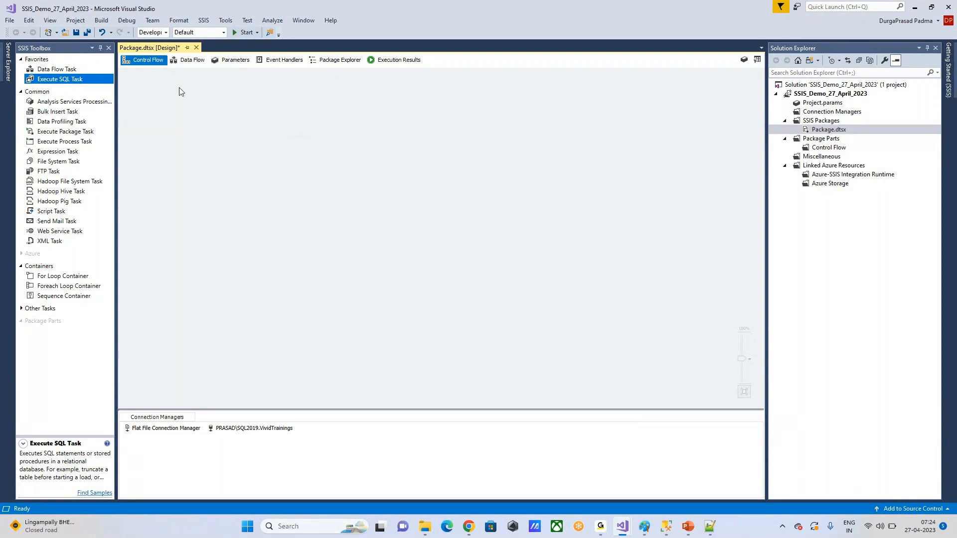
Add two Data Flow Tasks to the empty control flow and place them side by side.
left_click_drag(58, 69, 353, 124)
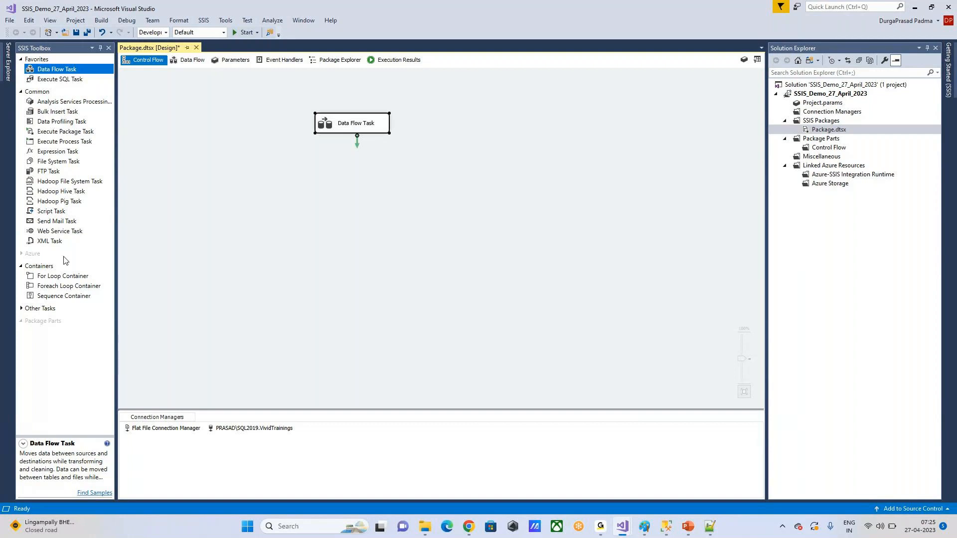
left_click_drag(80, 71, 485, 124)
left_click_drag(328, 126, 245, 125)
left_click_drag(525, 127, 406, 115)
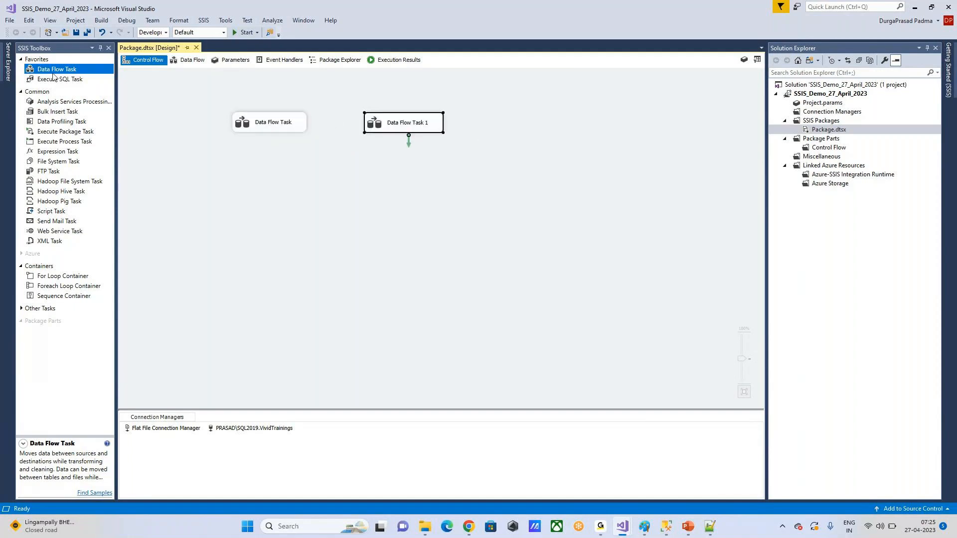
Add a third and a fourth Data Flow Task and arrange the first three in a descending diagonal.
left_click_drag(53, 74, 355, 196)
left_click_drag(457, 176, 458, 175)
left_click_drag(404, 122, 326, 168)
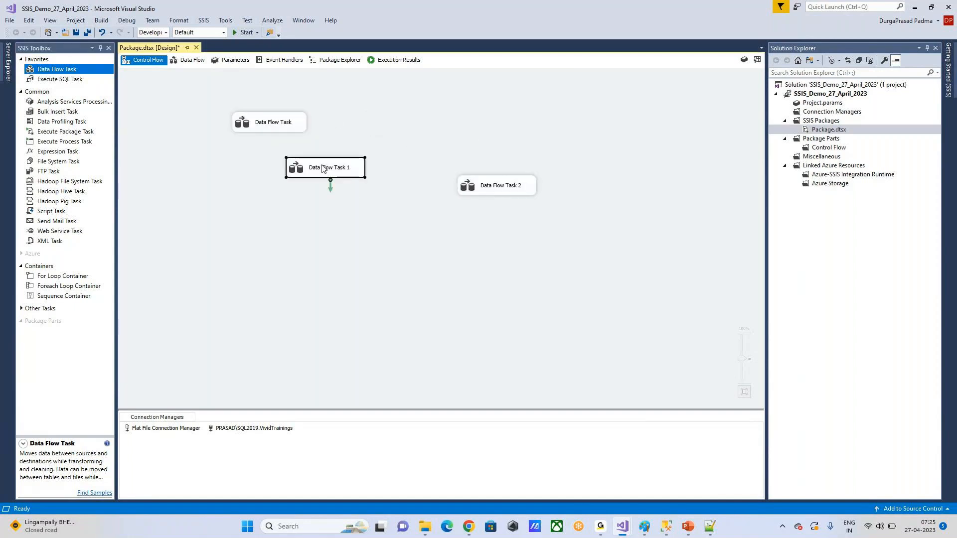
left_click(553, 116)
left_click_drag(493, 188, 355, 225)
left_click_drag(56, 70, 513, 252)
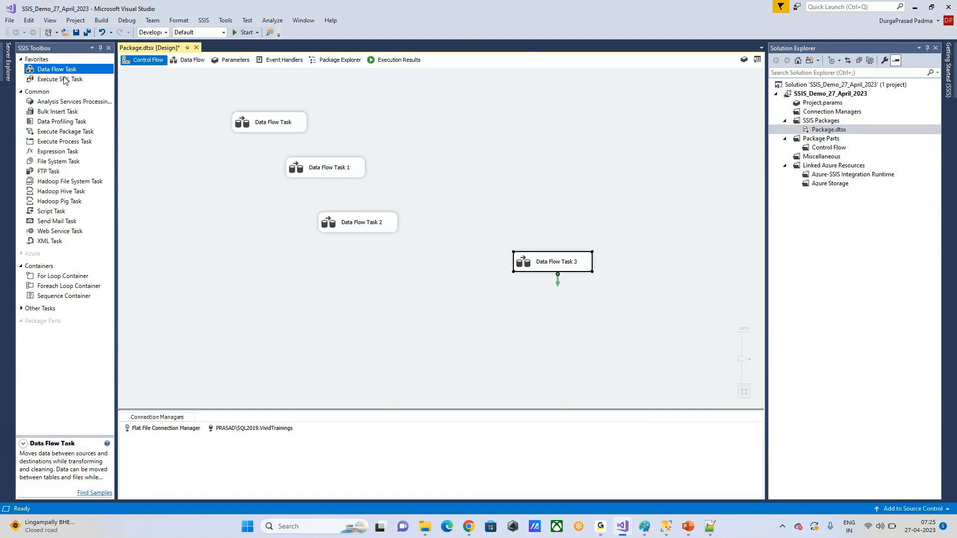
Look through the available control flow tasks, containers and other tasks, including the Script Task, XML Task and Sequence Container descriptions.
left_click(63, 133)
left_click(63, 143)
left_click(59, 211)
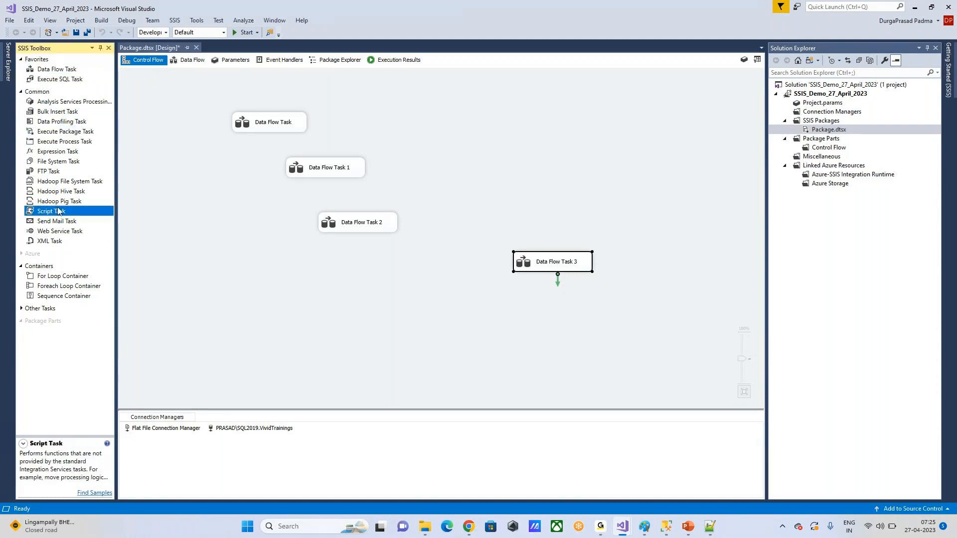
left_click(53, 241)
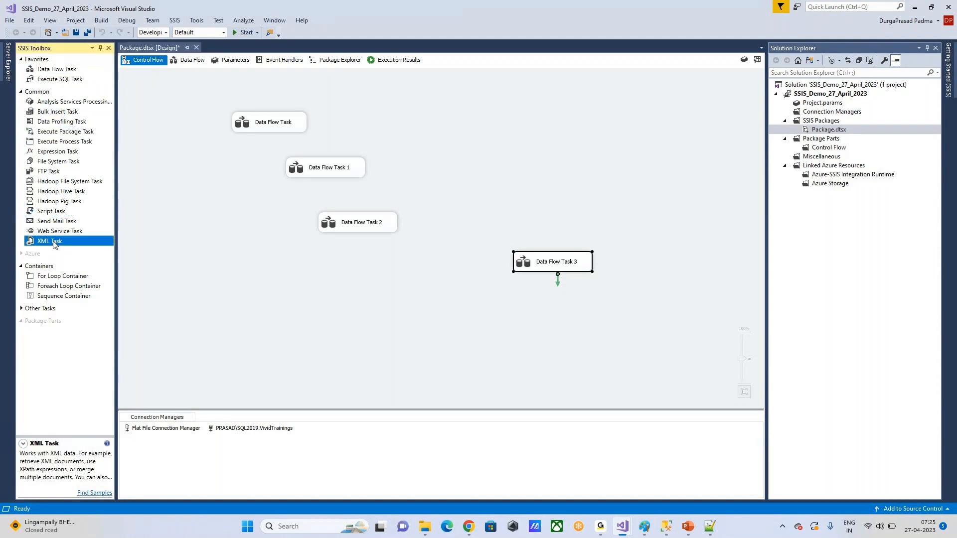
left_click(41, 267)
left_click(48, 276)
left_click(52, 296)
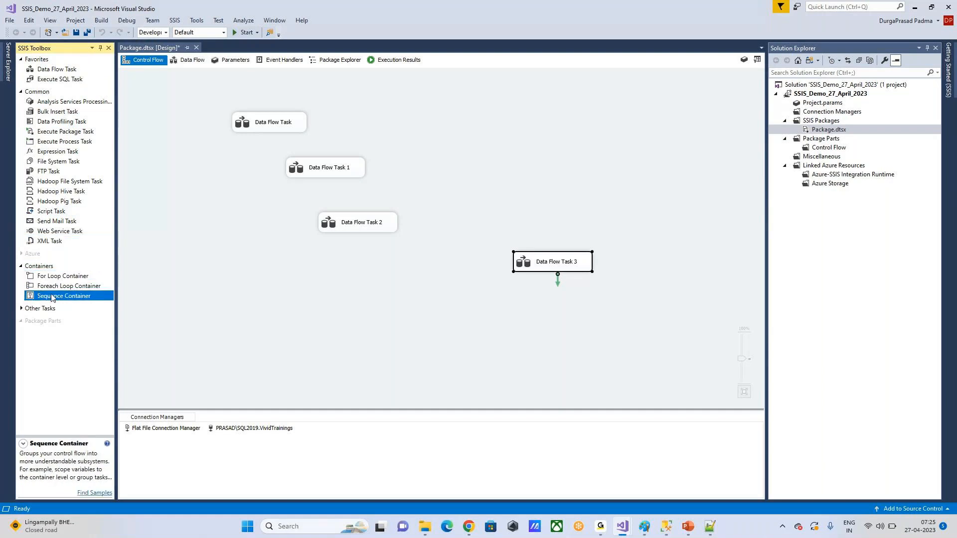
left_click(21, 308)
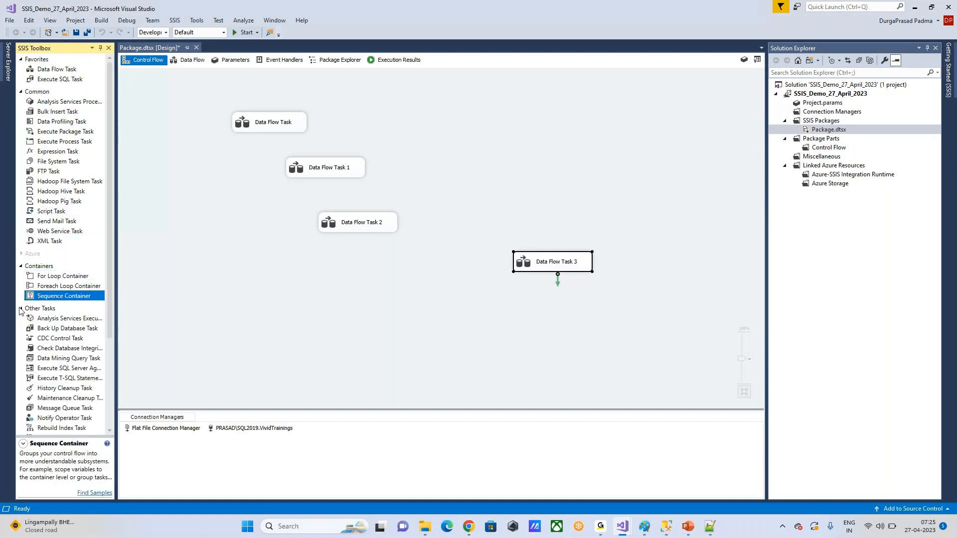
left_click(20, 309)
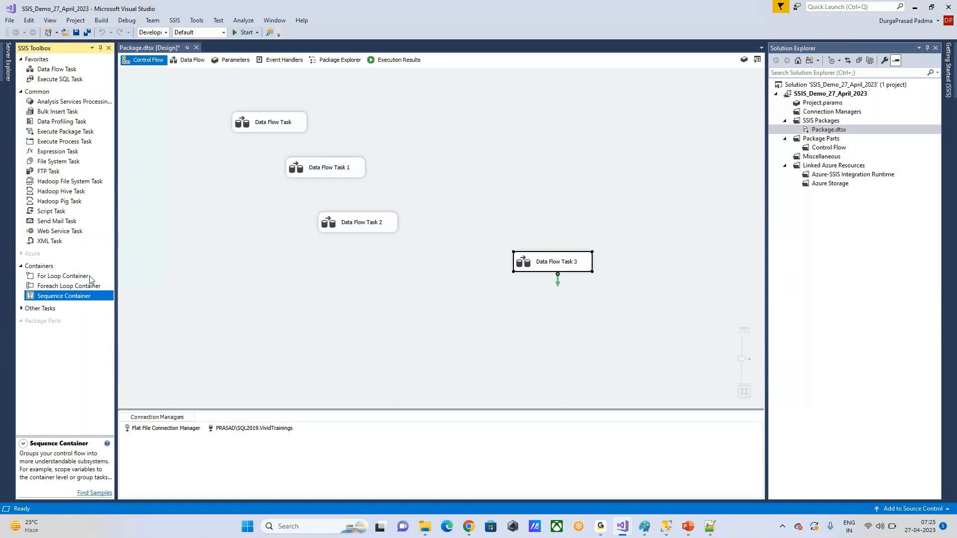
Connect Data Flow Task to Data Flow Task 1 and view the settings of their precedence constraint.
left_click(274, 123)
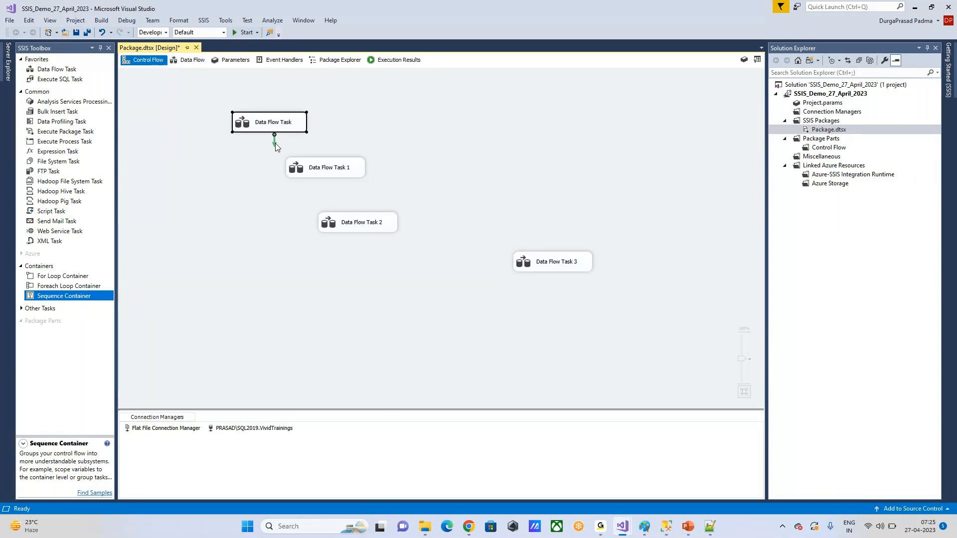
left_click_drag(275, 147, 348, 168)
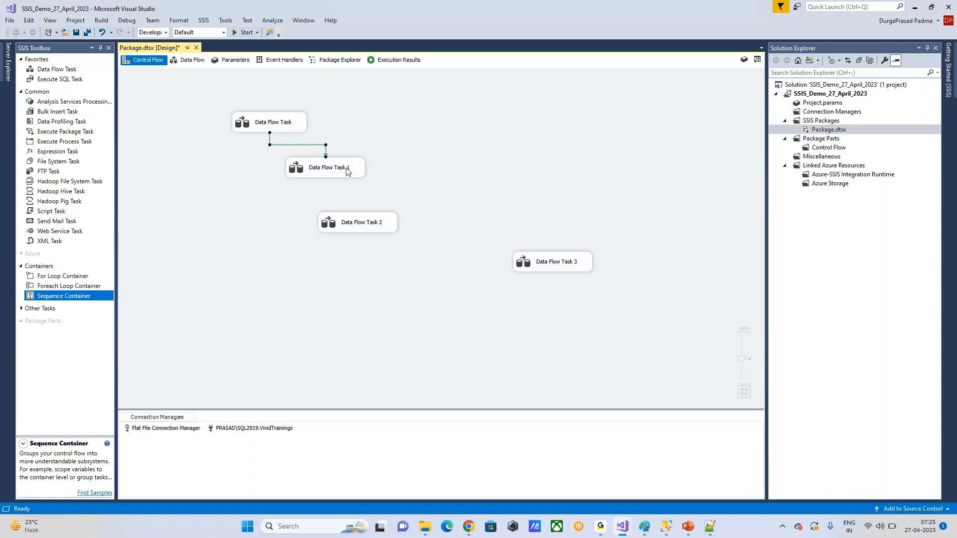
double_click(308, 145)
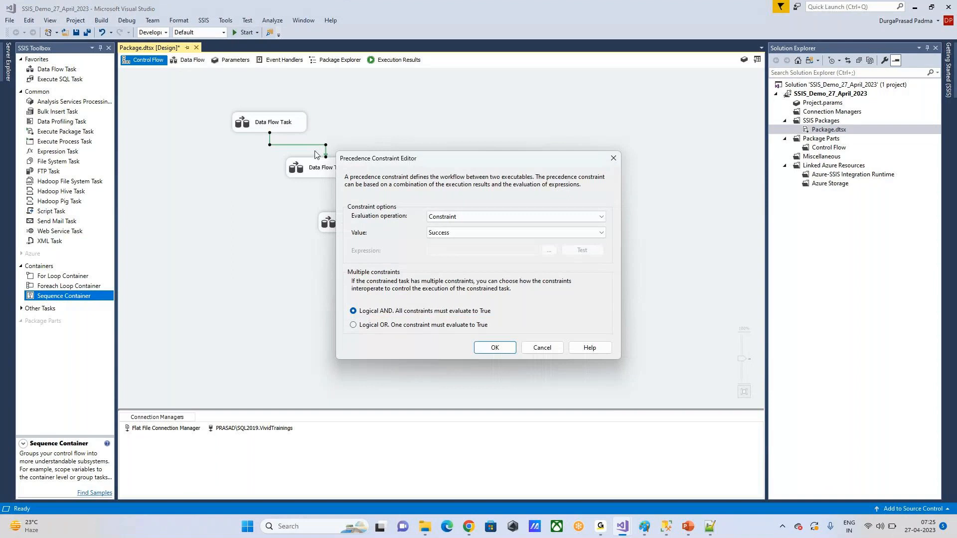
left_click(613, 158)
Move Data Flow Task slightly higher and inspect the precedence constraint options of its connector again.
left_click_drag(278, 124, 288, 107)
left_click(325, 145)
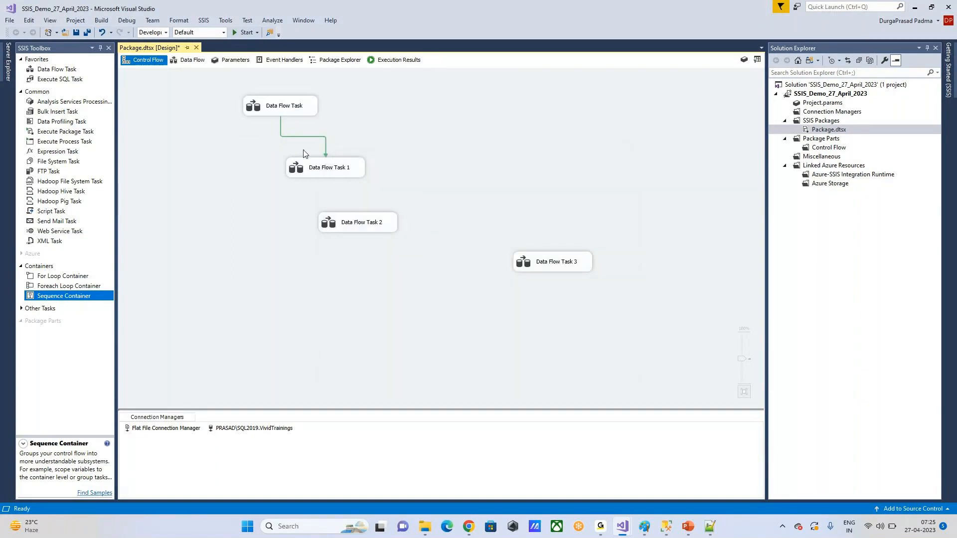
double_click(310, 137)
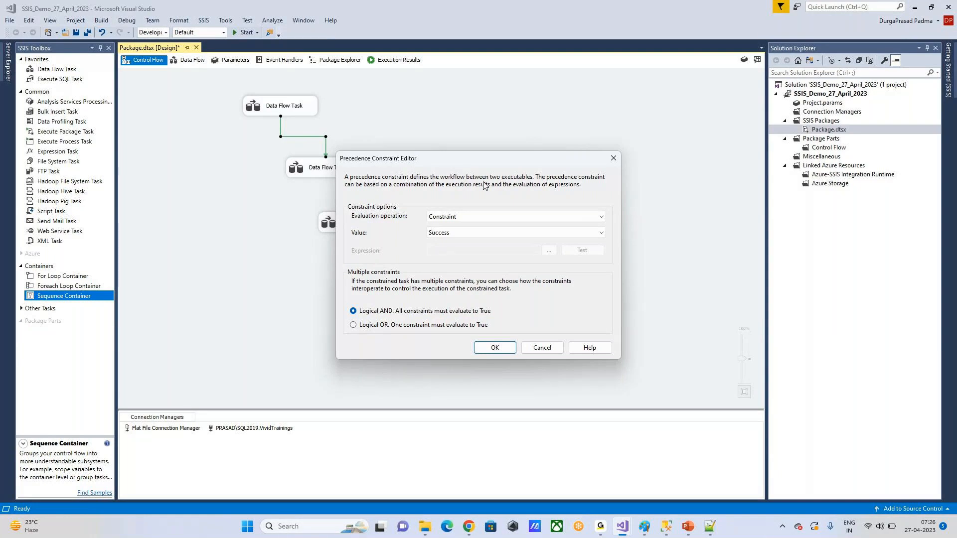
left_click_drag(502, 162, 573, 156)
left_click(685, 152)
Reposition Data Flow Task and Data Flow Task 1, keeping the second diagonally below the first.
left_click_drag(327, 172, 298, 190)
left_click(310, 107)
left_click_drag(309, 108, 350, 106)
left_click_drag(299, 186, 365, 166)
left_click_drag(324, 105, 281, 103)
left_click_drag(360, 164, 310, 171)
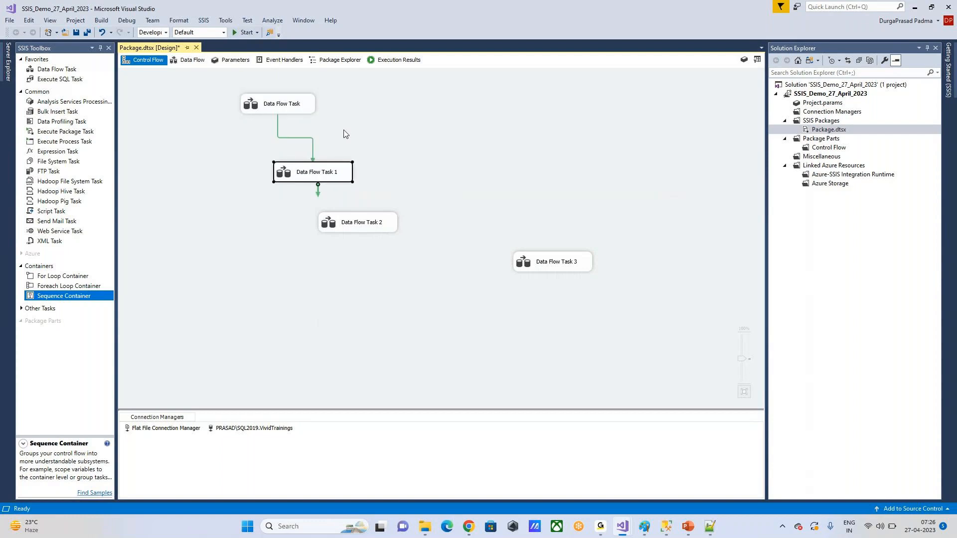
left_click(282, 99)
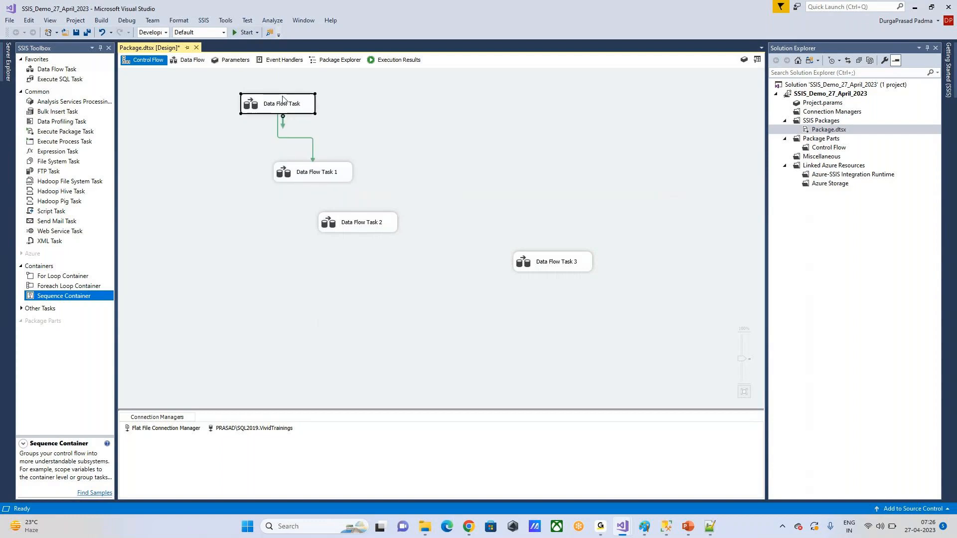
left_click(322, 164)
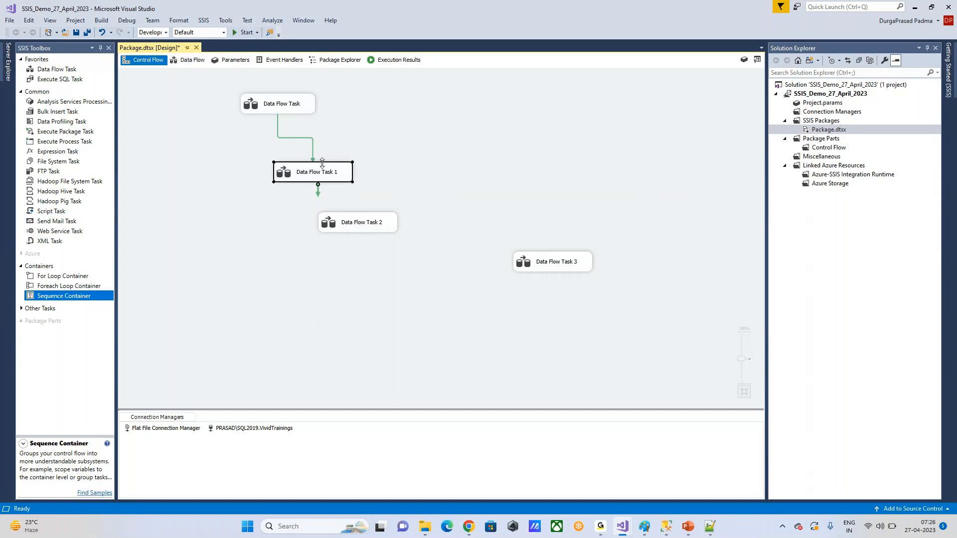
left_click(368, 227)
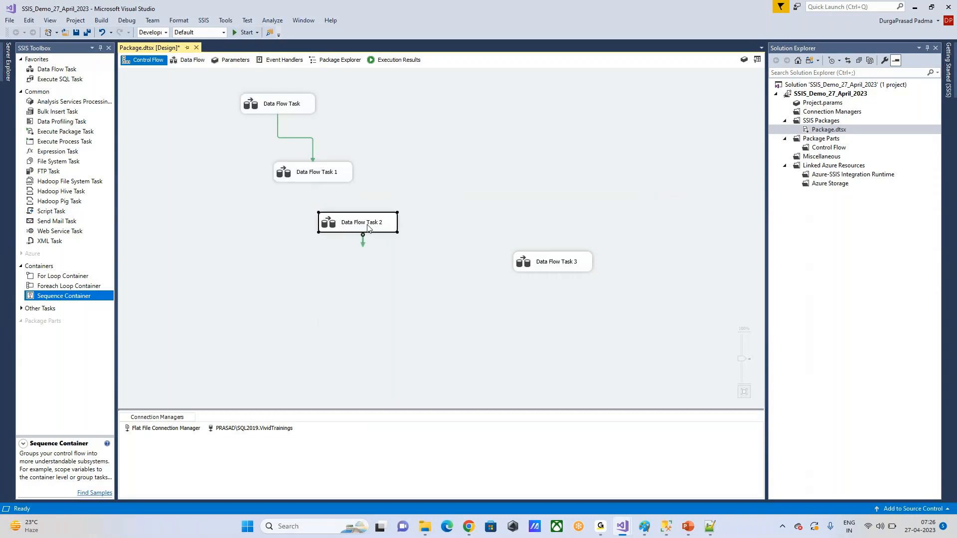
Set the precedence constraint between Data Flow Task and Data Flow Task 1 to the value Failure.
double_click(313, 142)
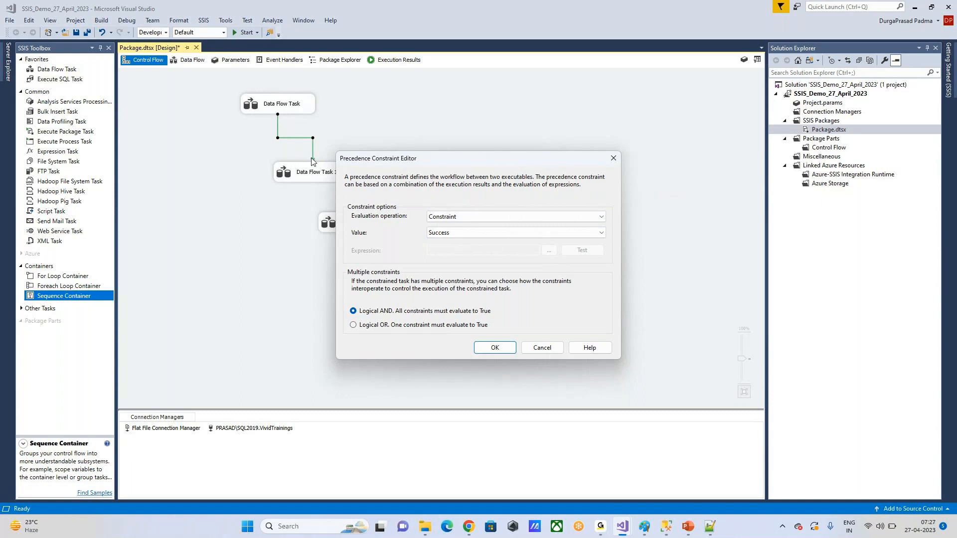
left_click(463, 235)
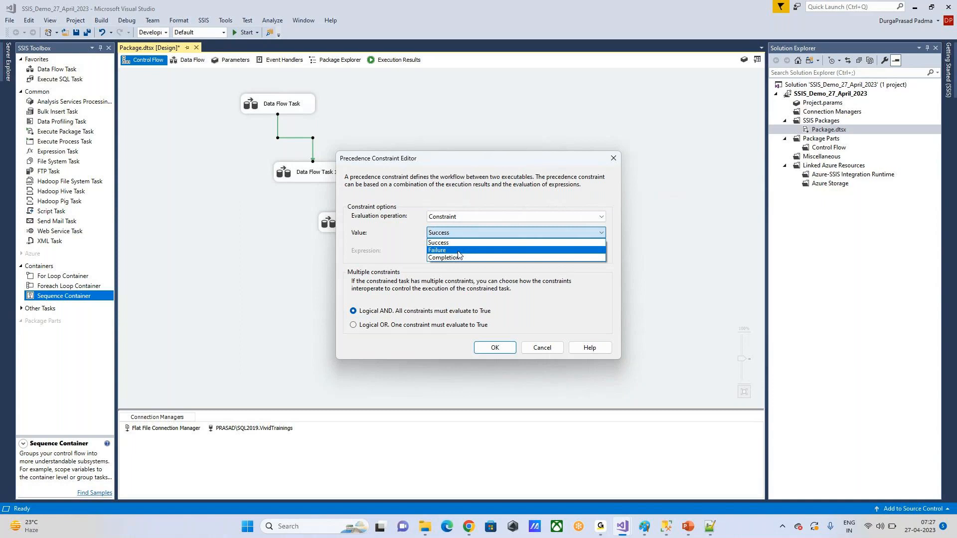
left_click(458, 251)
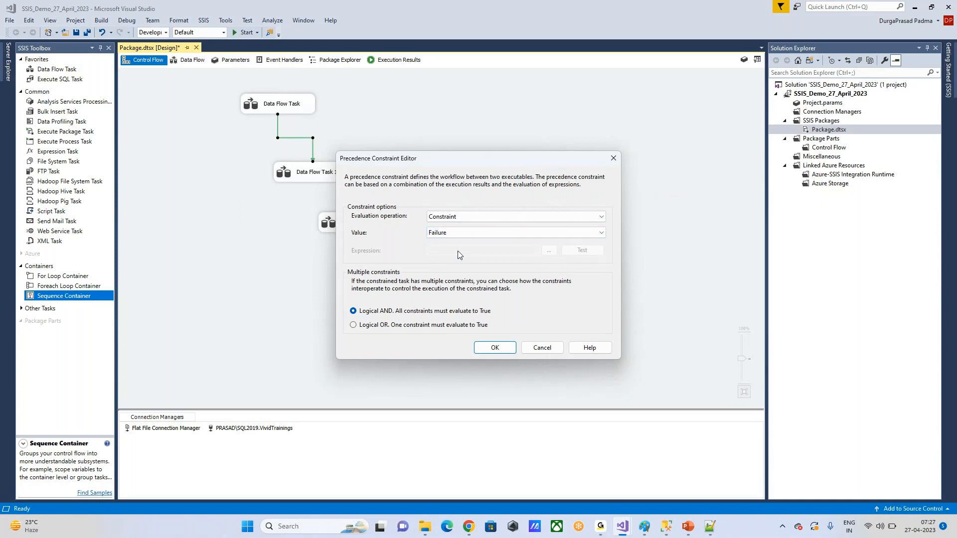
left_click(495, 348)
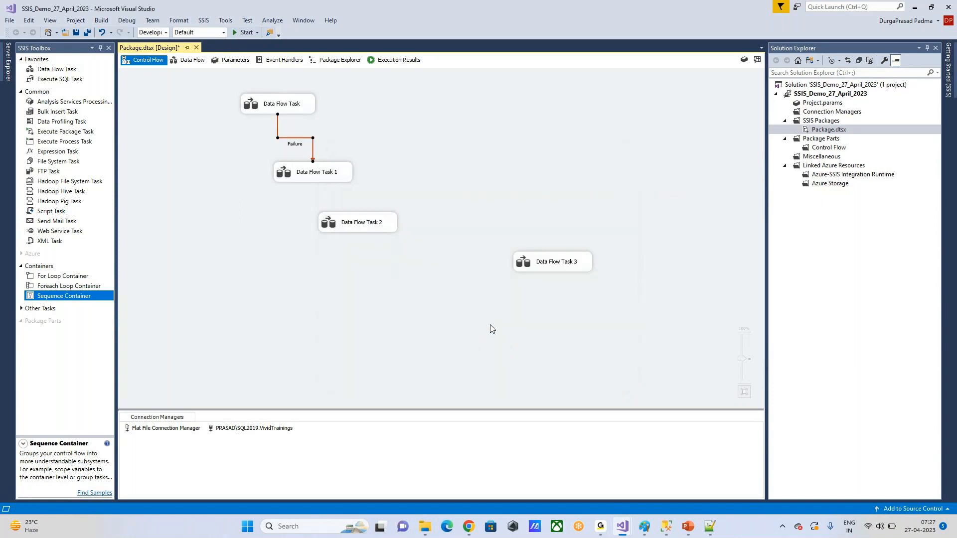
Set the precedence constraint between Data Flow Task and Data Flow Task 1 to the value Completion.
left_click(462, 145)
left_click(276, 98)
left_click(308, 172)
left_click(281, 104)
left_click(299, 174)
left_click(281, 138)
double_click(287, 142)
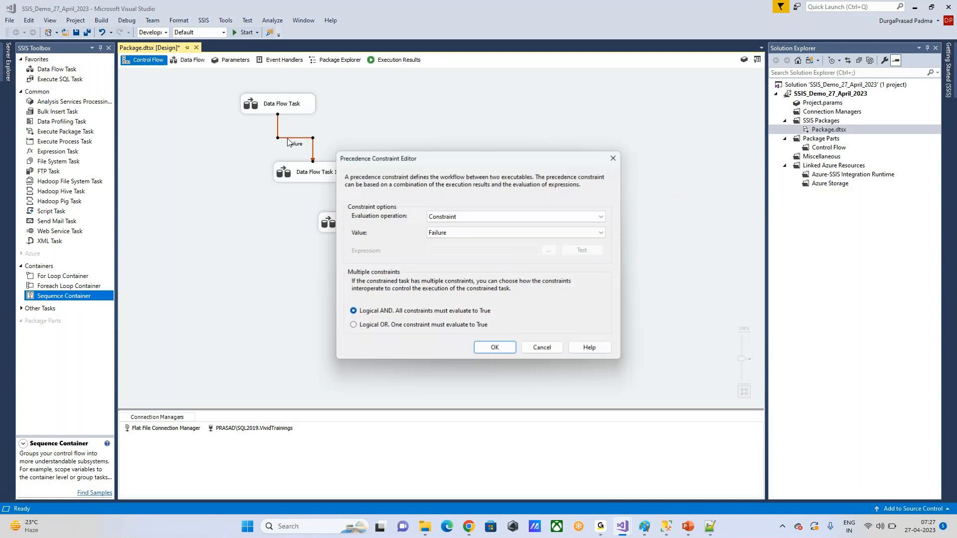
left_click(492, 232)
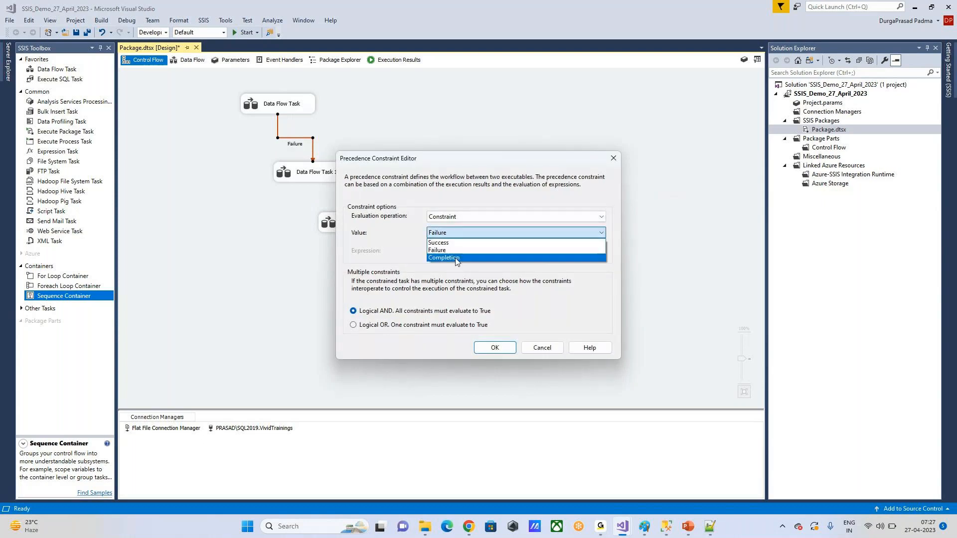
left_click(455, 258)
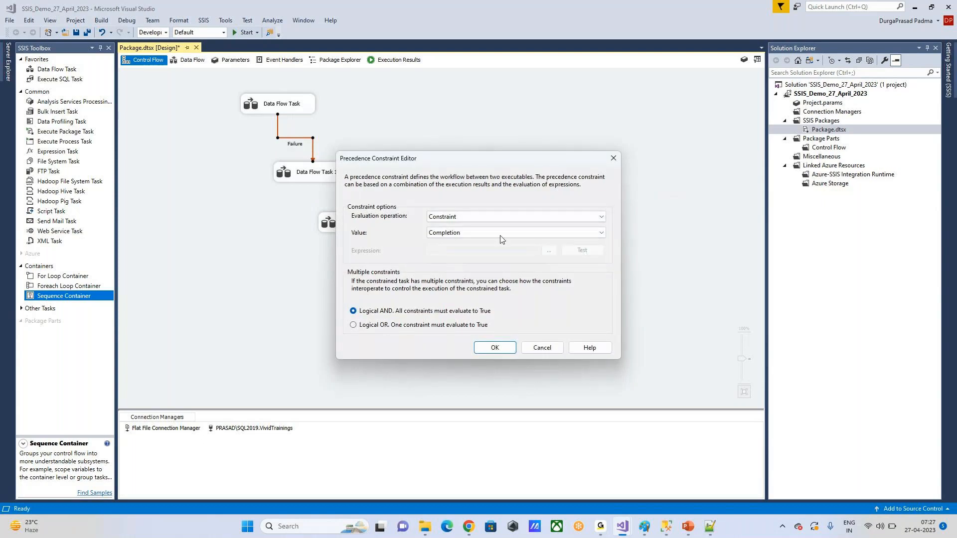
left_click(494, 348)
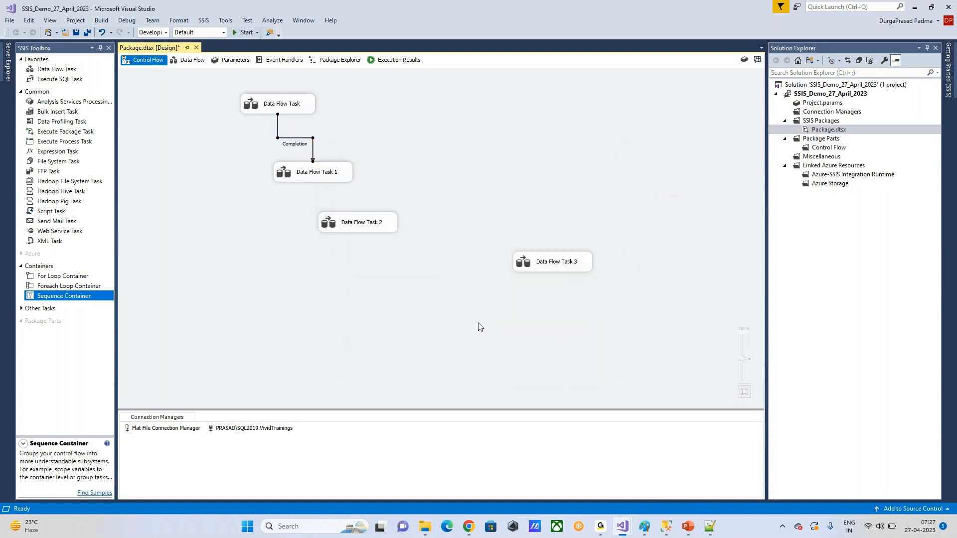
Move Data Flow Task 1 directly below Data Flow Task and delete the precedence constraint between them.
left_click_drag(329, 175, 296, 184)
left_click(280, 105)
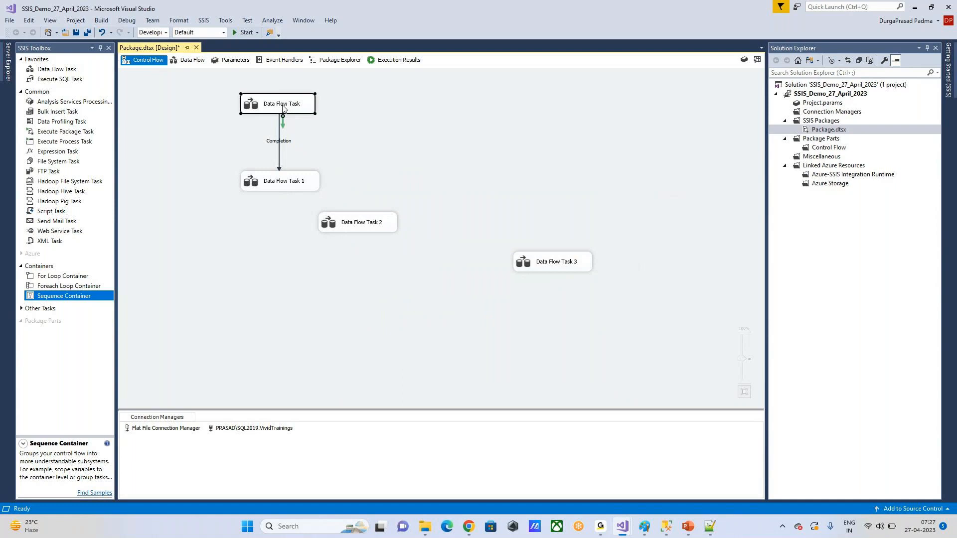
left_click(276, 178)
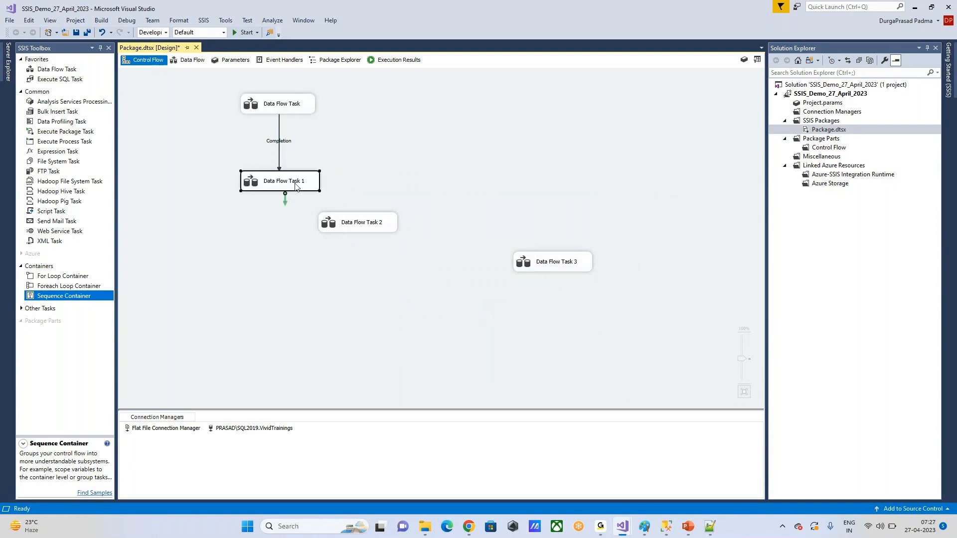
left_click(431, 154)
left_click(281, 144)
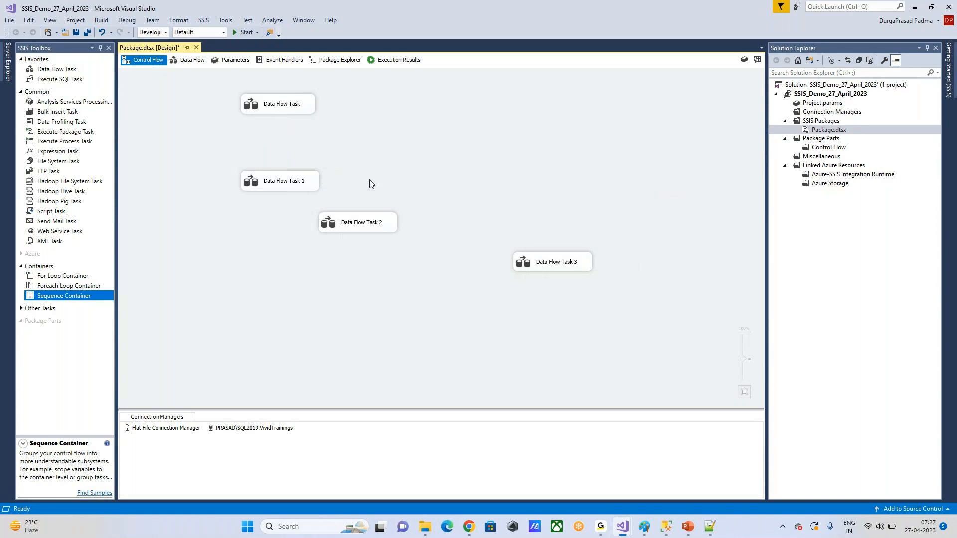
Rearrange the tasks with Data Flow Task 1 and Data Flow Task 3 below Data Flow Task, and Data Flow Task 2 beside them.
left_click_drag(302, 189, 304, 166)
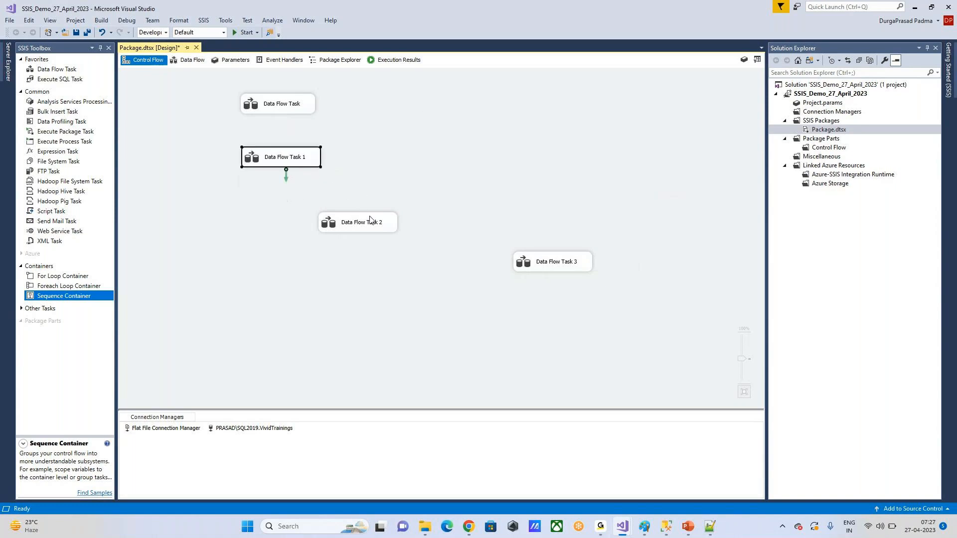
left_click_drag(370, 220, 395, 165)
left_click(550, 251)
left_click_drag(550, 251, 302, 201)
left_click_drag(391, 164, 407, 138)
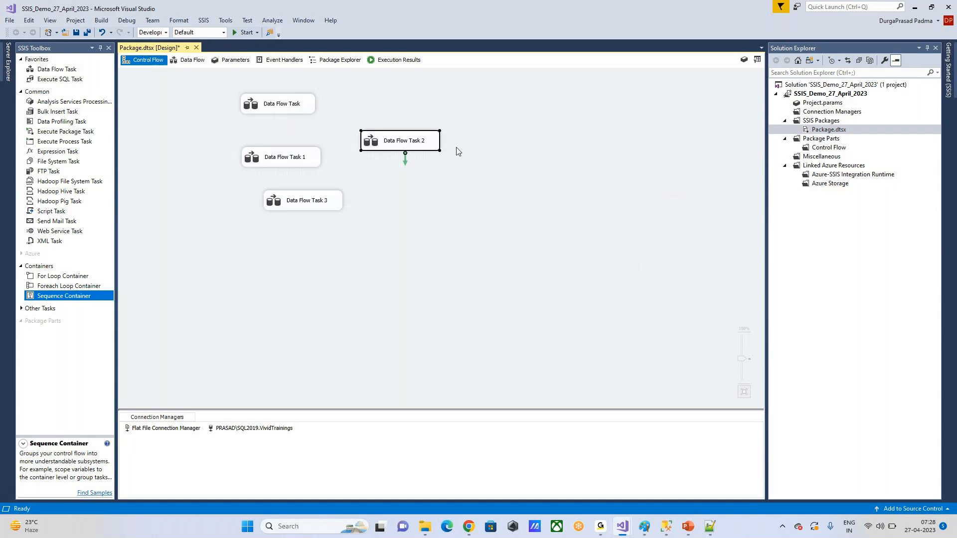
Review the unconnected Data Flow Tasks and the available control flow containers and tasks, such as Data Profiling Task and Send Mail Task.
left_click(282, 104)
left_click(278, 151)
left_click(281, 197)
left_click(275, 102)
left_click(293, 152)
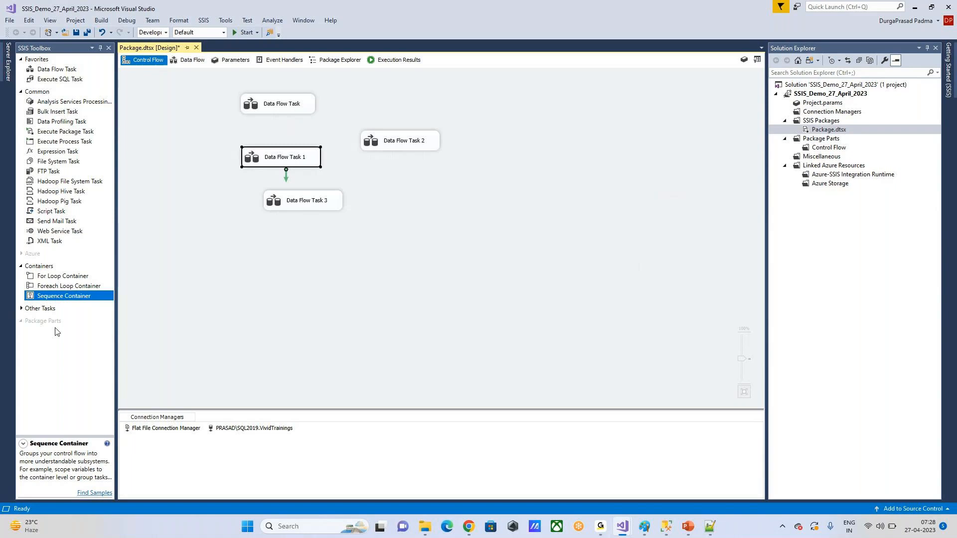
left_click(49, 267)
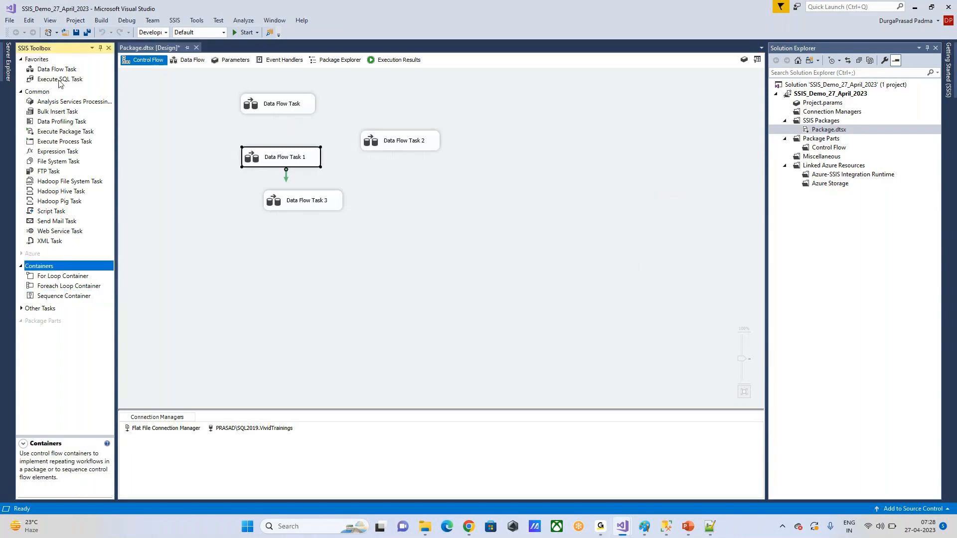
left_click(60, 122)
left_click(59, 222)
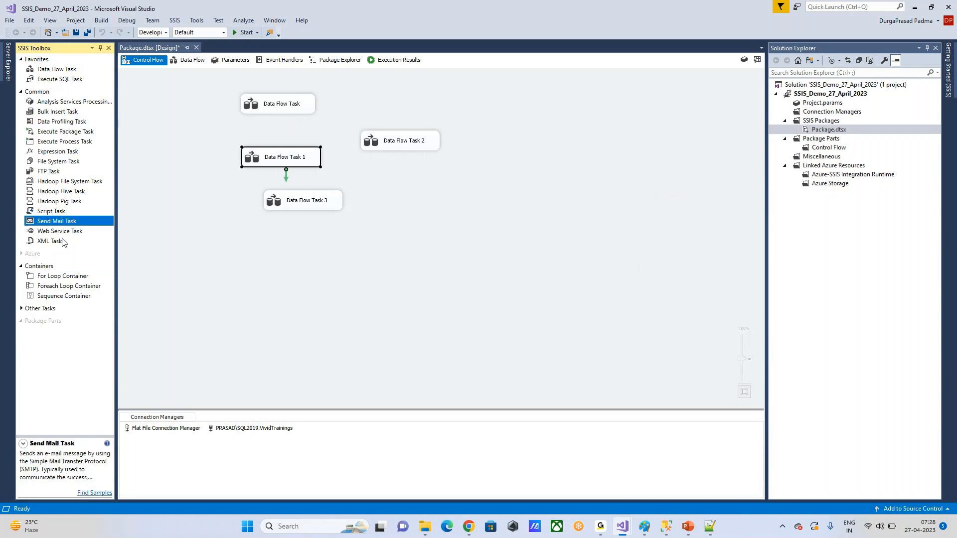
Delete all four Data Flow Tasks from the control flow.
left_click(369, 244)
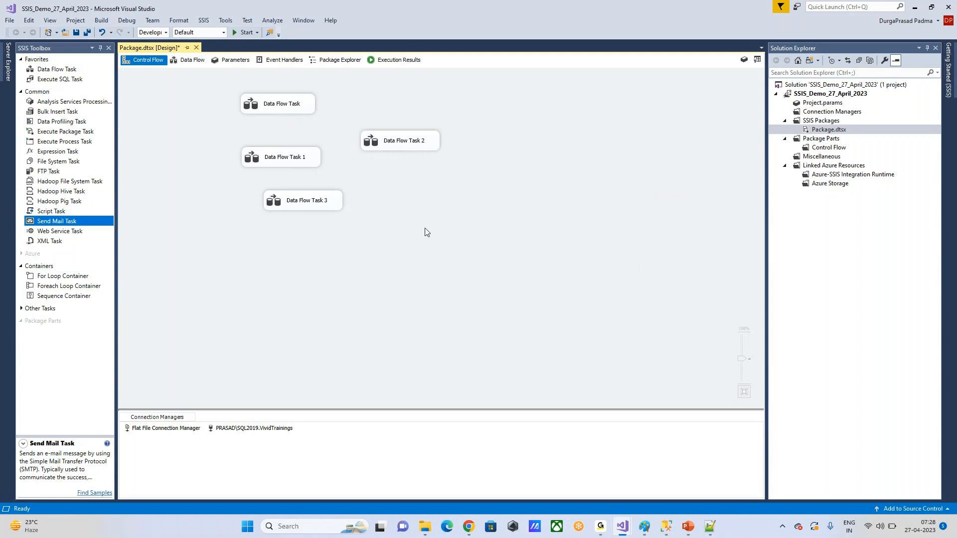
left_click_drag(450, 232, 214, 91)
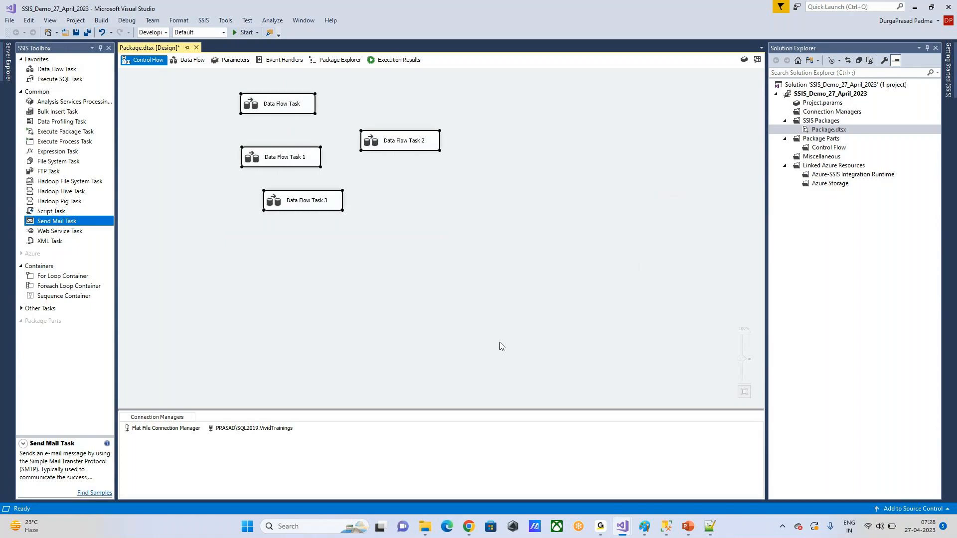
key("Delete")
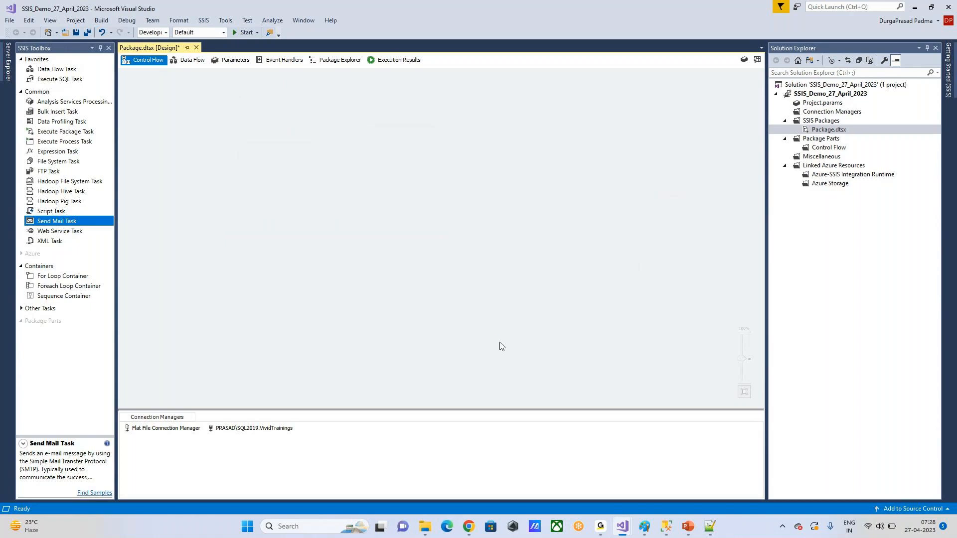
Examine the source components available for the data flow, including Excel, Flat File, OLE DB, ADO NET, CDC, Raw File and XML.
left_click(193, 60)
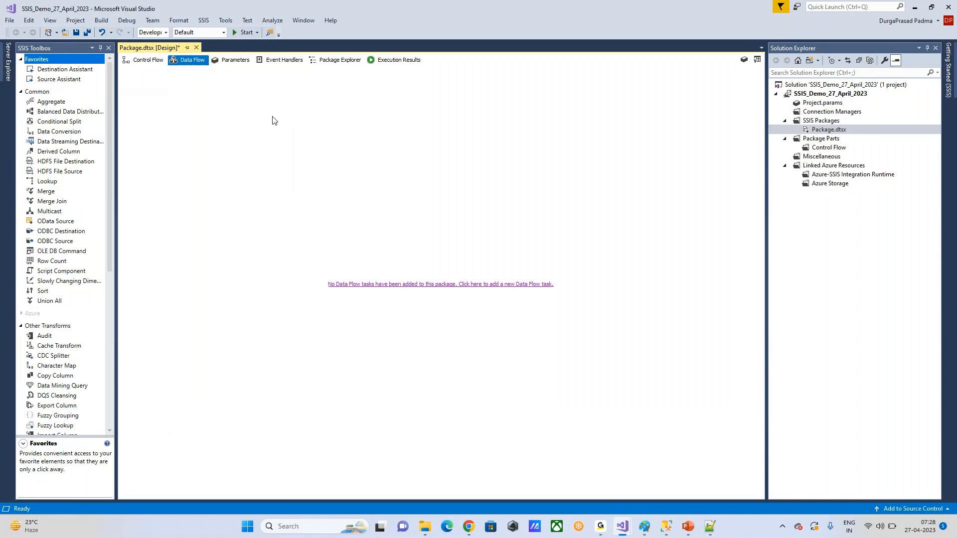
scroll(70, 239, "down", 9)
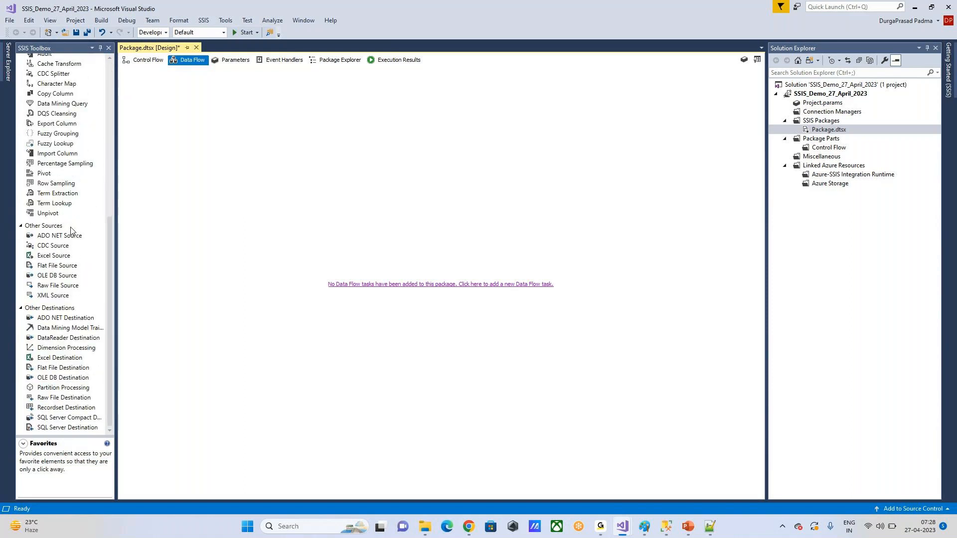
left_click(70, 226)
left_click(52, 265)
left_click(52, 256)
left_click(54, 278)
key("Down")
key("Down")
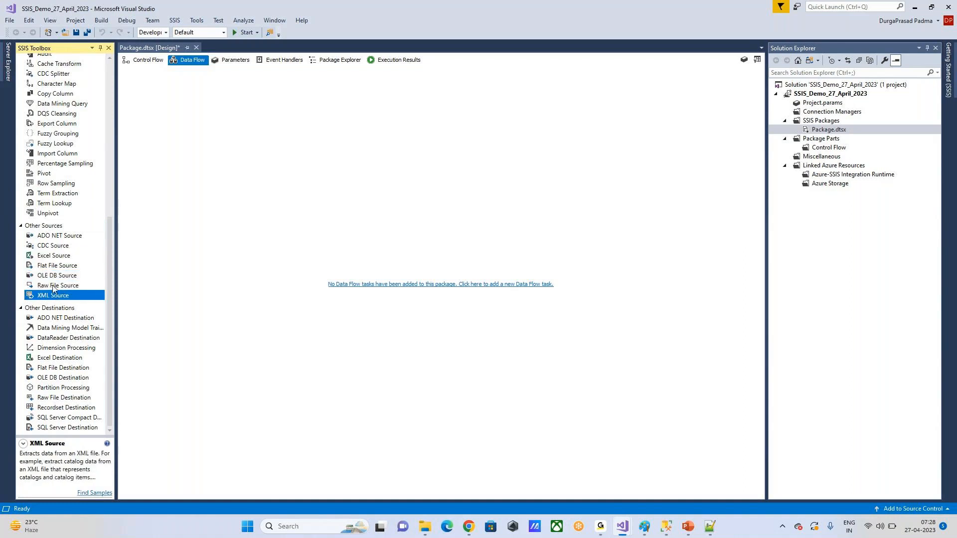
left_click(53, 235)
left_click(55, 246)
left_click(53, 286)
left_click(53, 276)
left_click(55, 247)
left_click(55, 277)
left_click(57, 295)
left_click(54, 216)
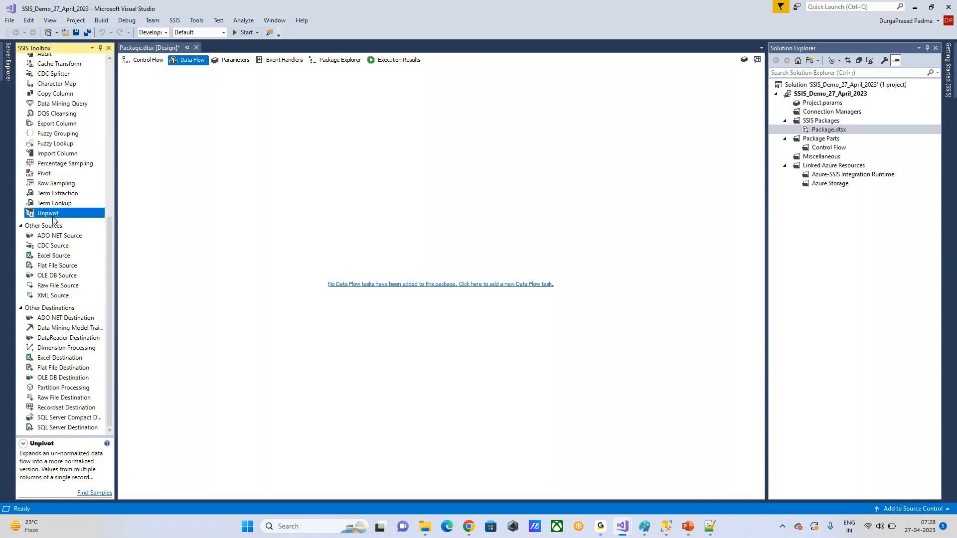
Review the data flow component groups Other Sources, Other Destinations, Other Transforms and Common.
left_click(41, 227)
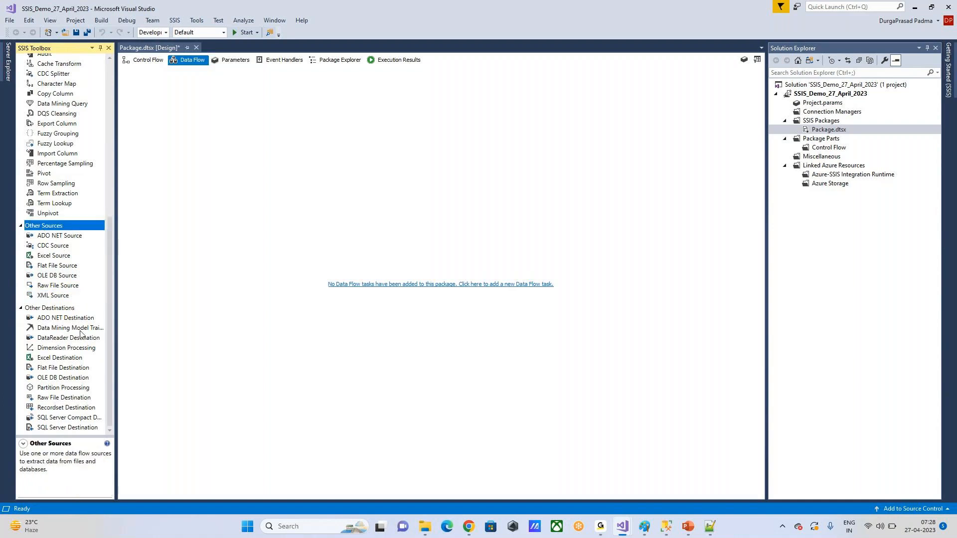
left_click(55, 307)
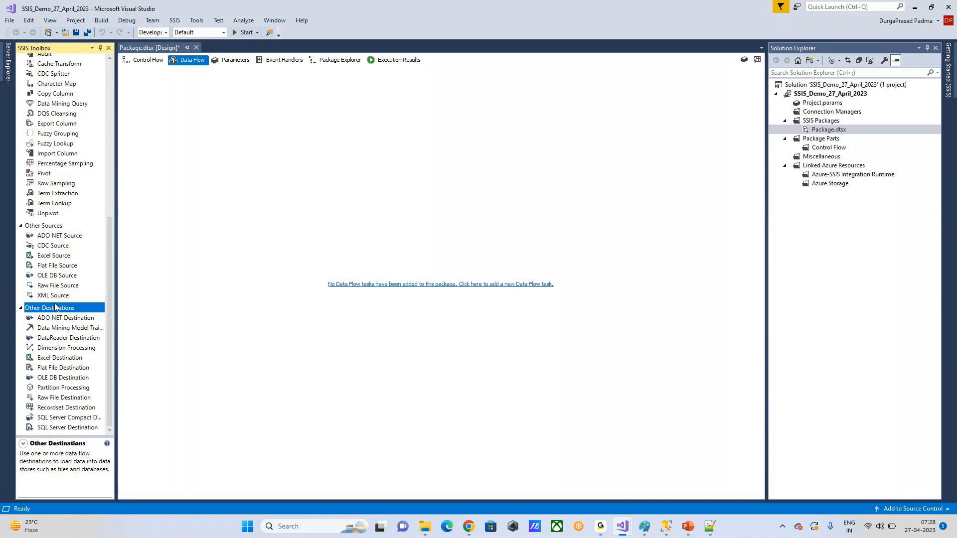
scroll(56, 308, "up", 10)
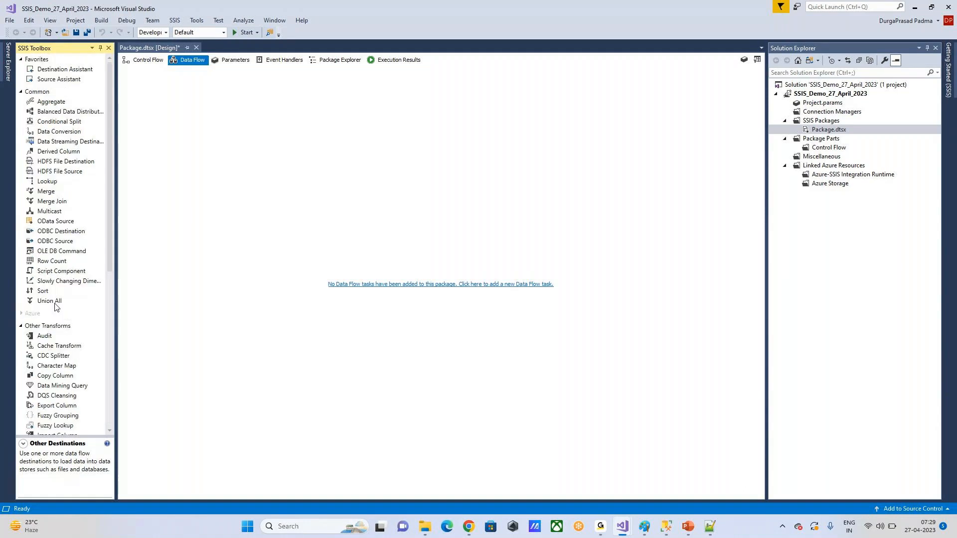
left_click(59, 327)
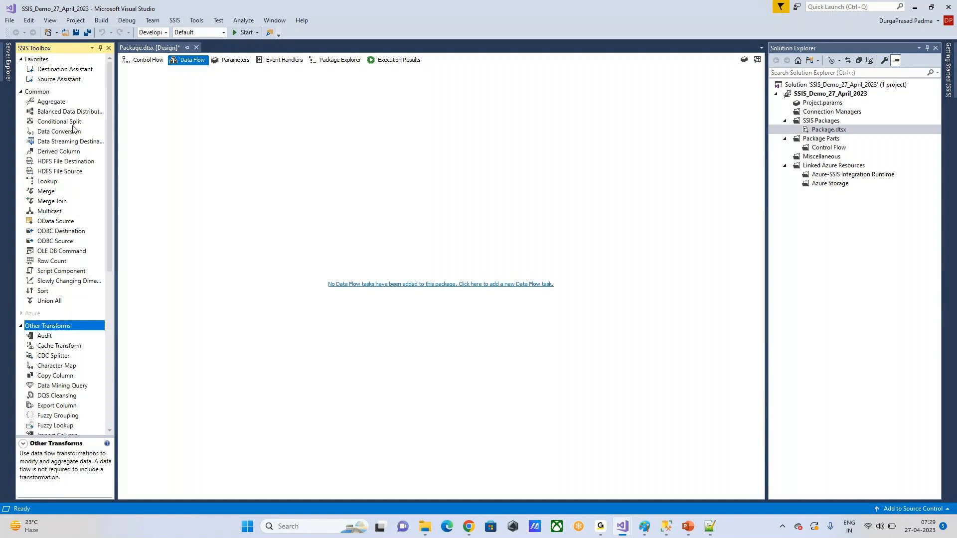
left_click(37, 94)
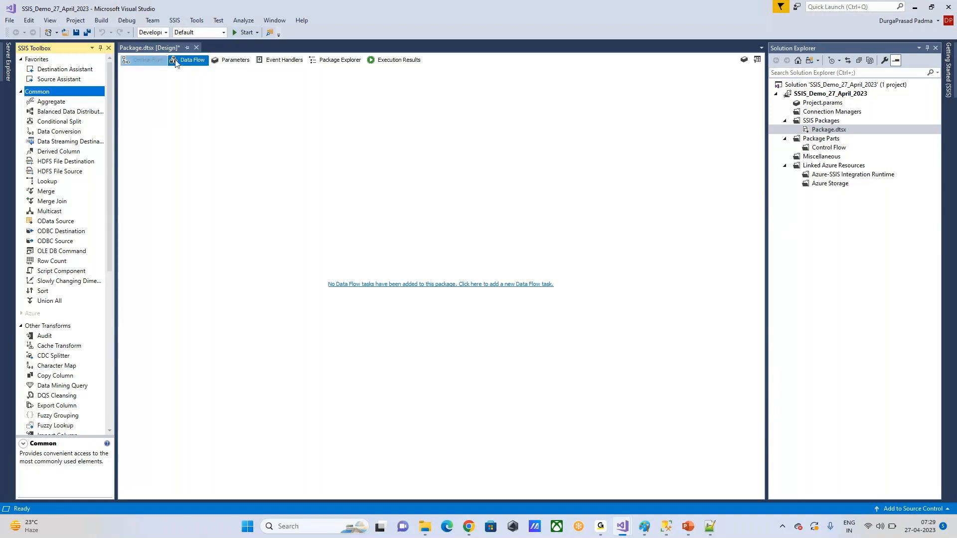
Return to the control flow, add a Data Flow Task and delete it again.
left_click(149, 62)
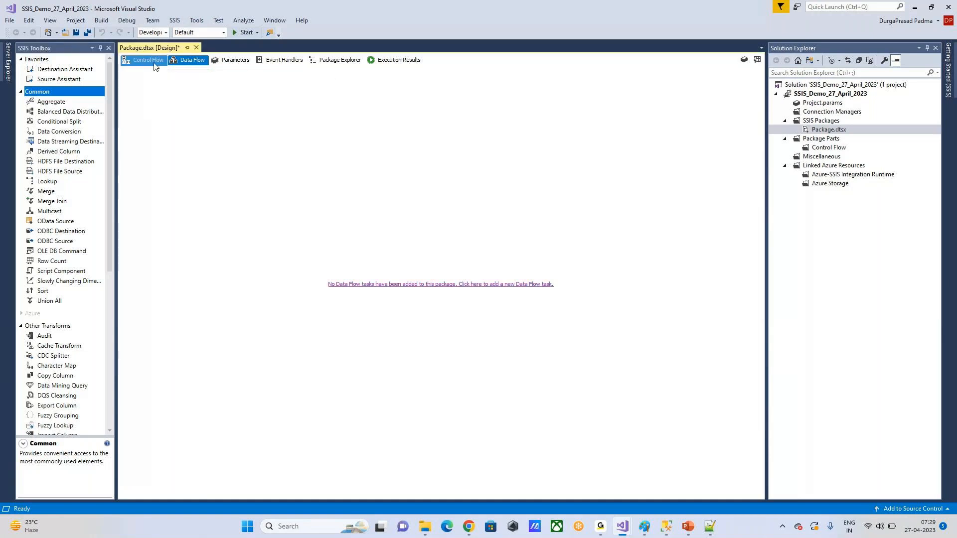
left_click_drag(57, 69, 228, 113)
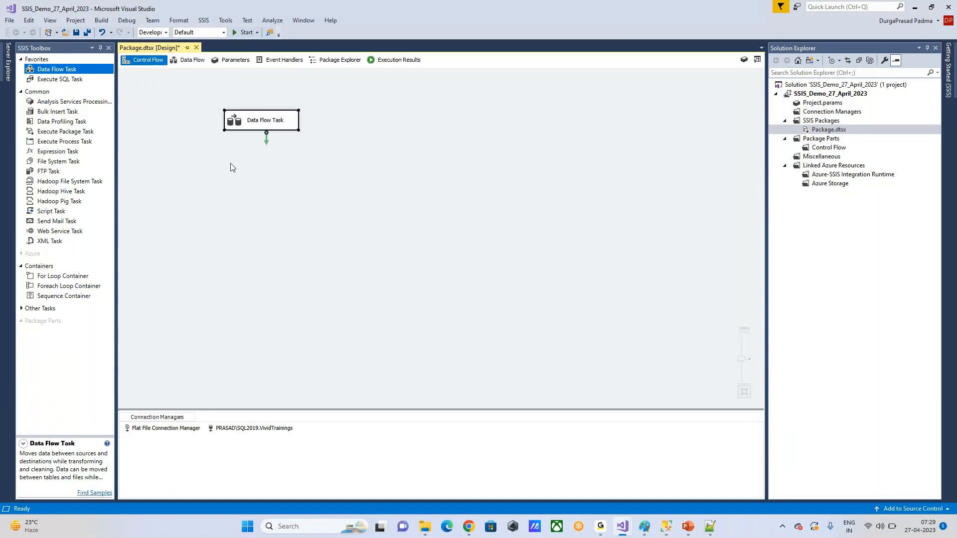
key("Delete")
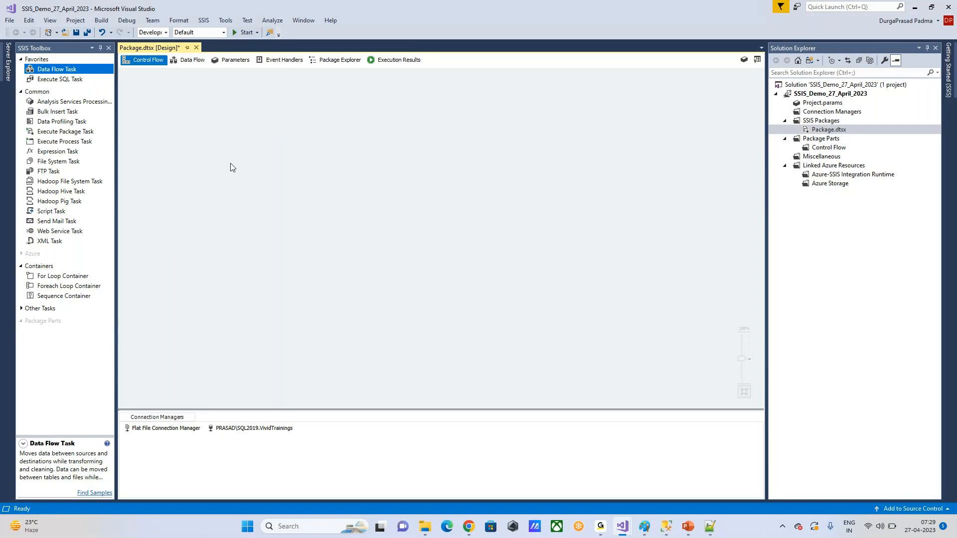
Add a Bulk Insert Task, an Execute Process Task and a File System Task to the control flow, and delete all three.
left_click_drag(57, 111, 208, 113)
left_click_drag(53, 142, 272, 142)
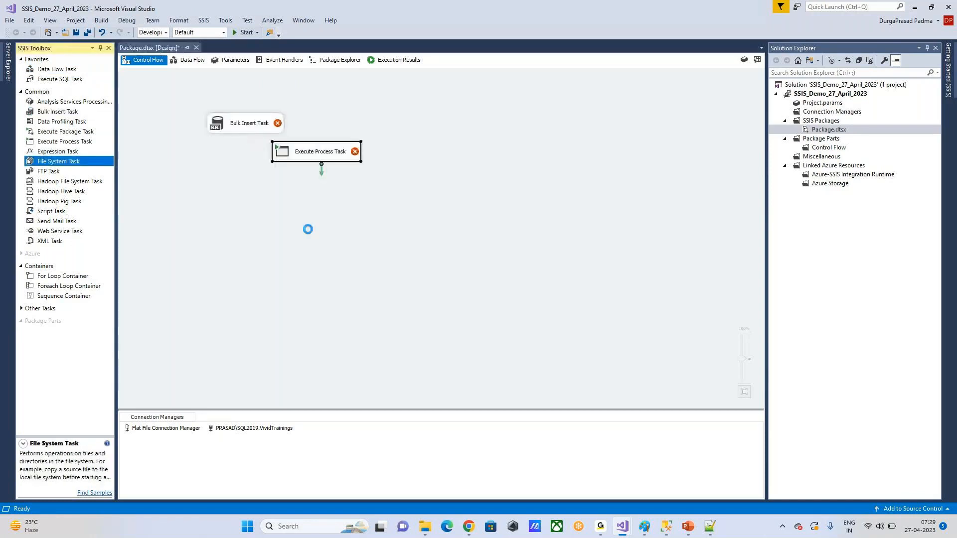
key("ctrl+a")
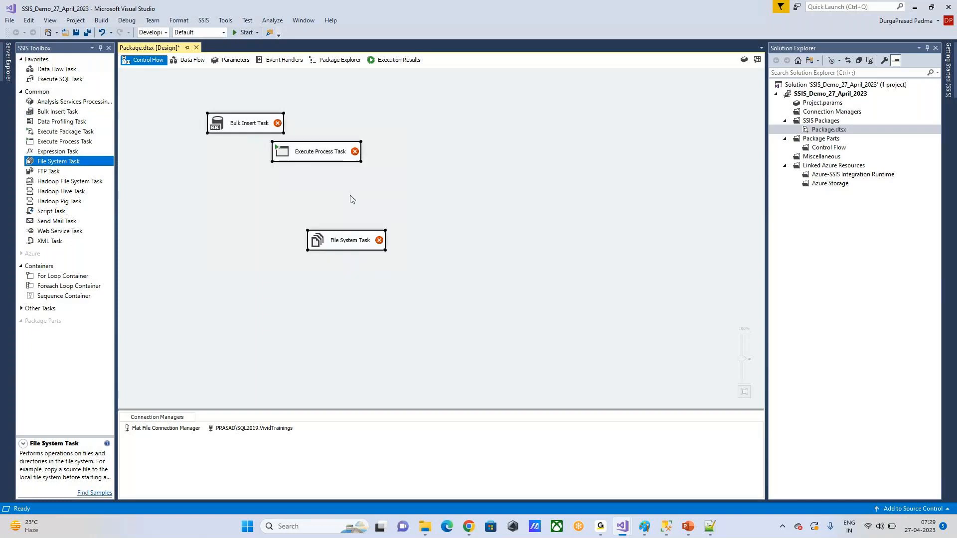
key("Delete")
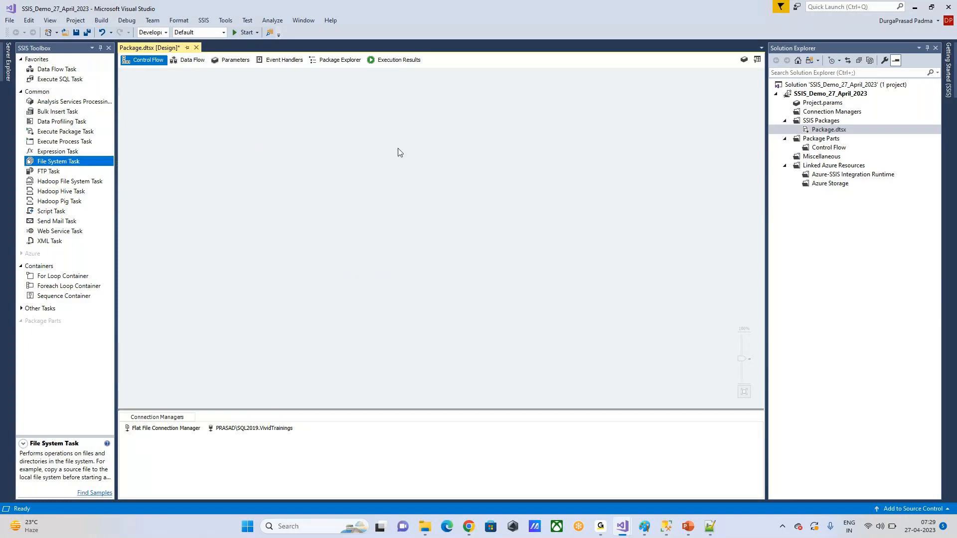
Create a new Data Flow Task from the empty data flow, reposition it in the control flow and open its data flow.
left_click(192, 60)
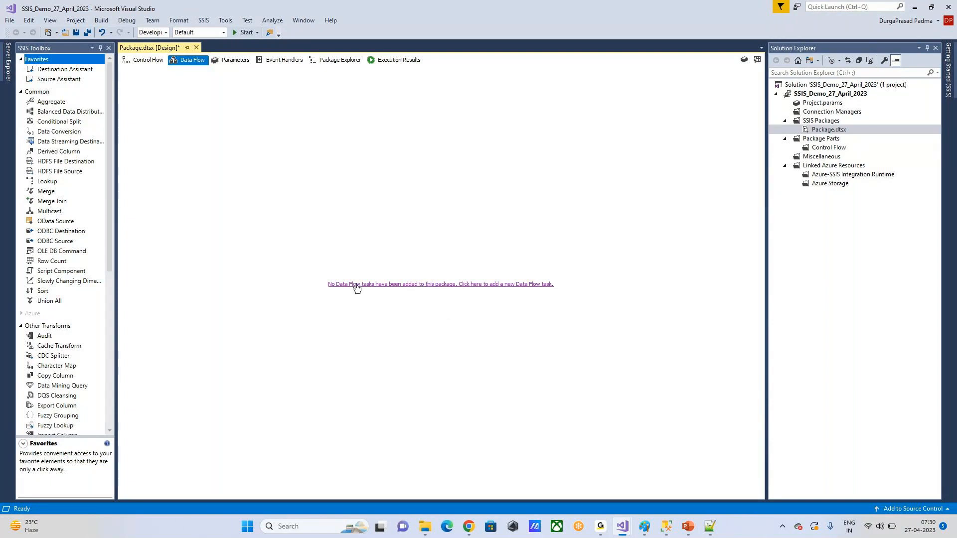
left_click(407, 284)
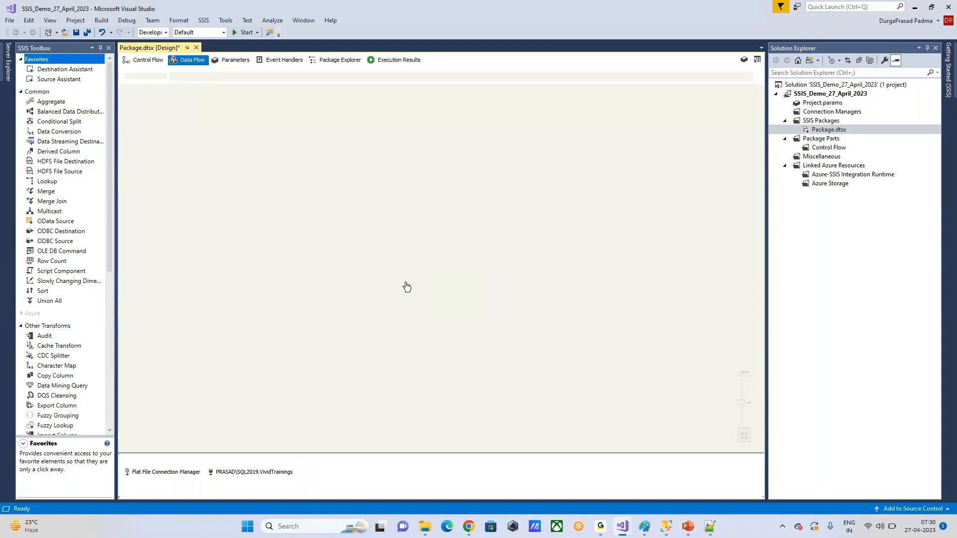
left_click(150, 61)
left_click_drag(194, 104, 265, 113)
left_click(294, 148)
double_click(243, 110)
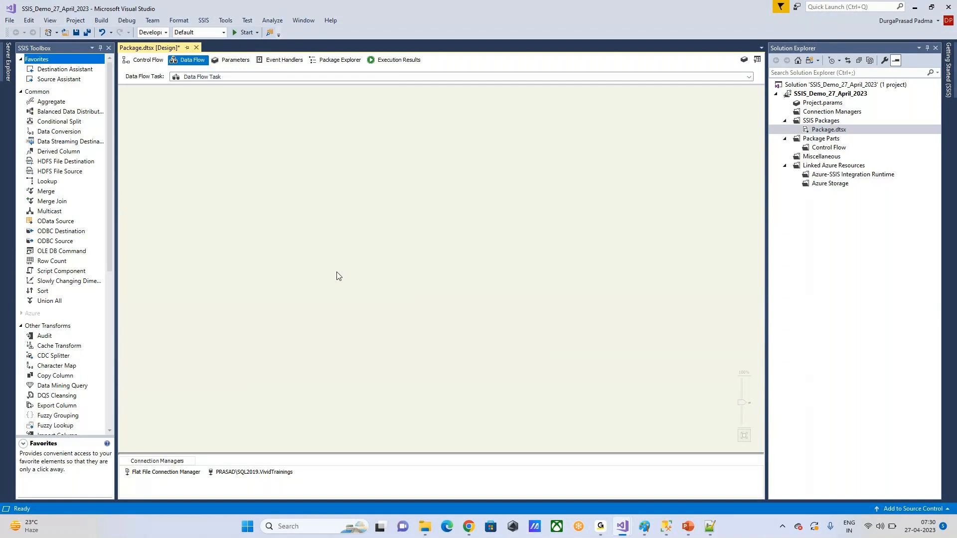
Add an Excel Source to the data flow of Data Flow Task.
scroll(96, 239, "down", 10)
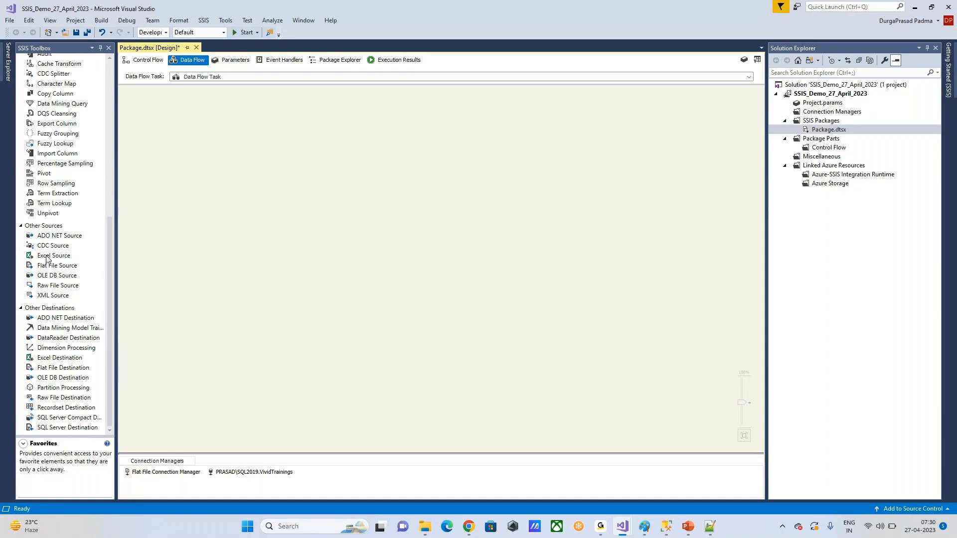
left_click_drag(54, 257, 245, 149)
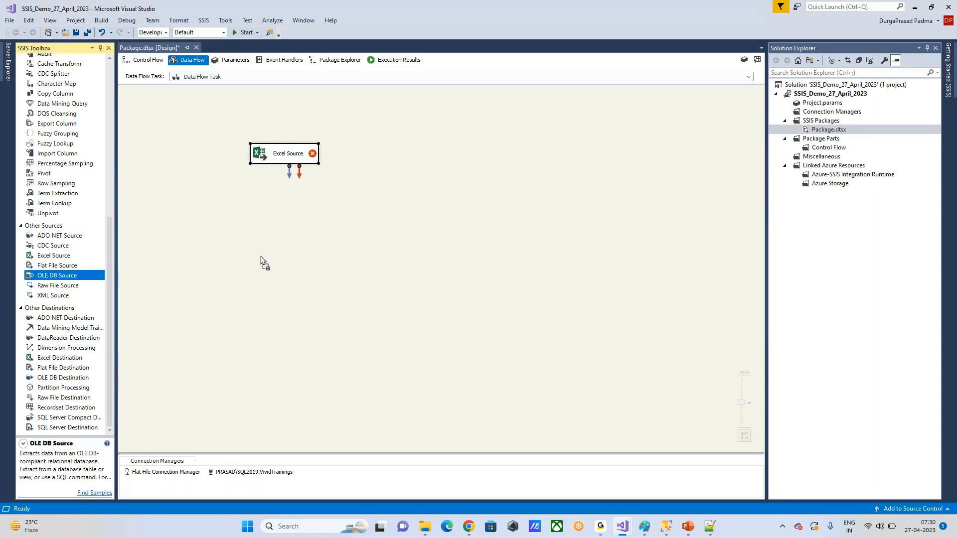
Add a Dimension Processing destination, an Export Column, an ODBC Source and a Slowly Changing Dimension to the data flow.
left_click_drag(66, 347, 348, 226)
left_click_drag(56, 123, 455, 146)
scroll(56, 297, "up", 9)
left_click_drag(55, 241, 379, 179)
left_click_drag(384, 281, 451, 284)
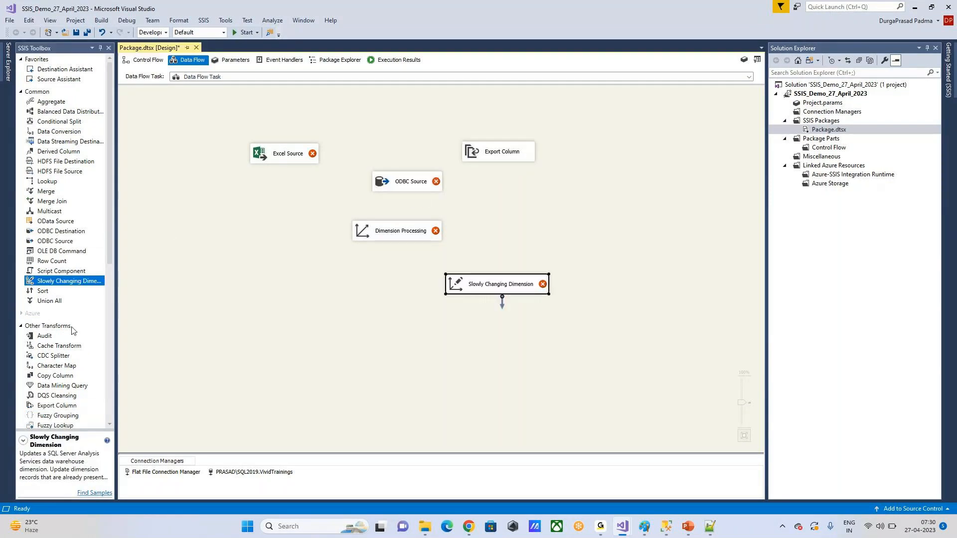
Add Union All, Derived Column, CDC Splitter and Balanced Data Distributor transformations to the data flow.
left_click_drag(49, 300, 324, 276)
left_click(50, 154)
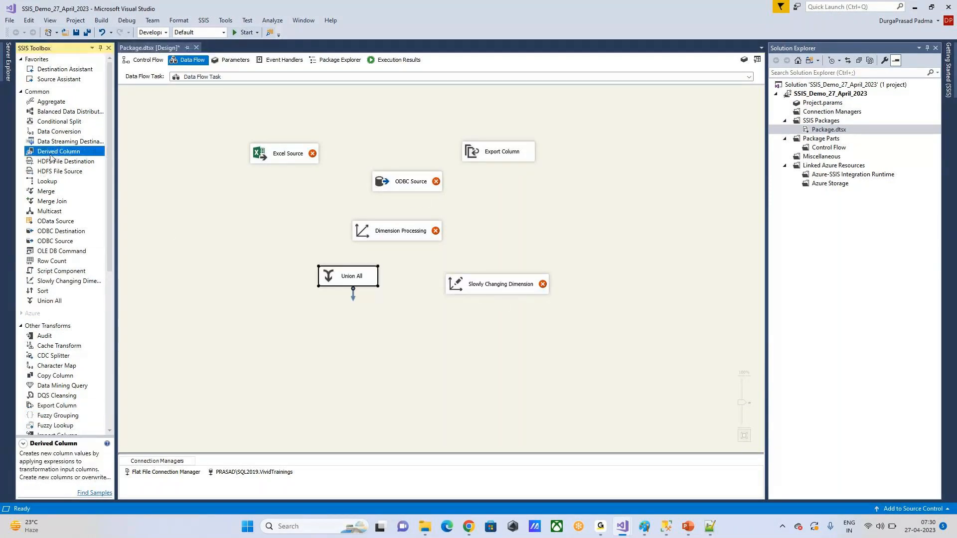
left_click_drag(51, 158, 329, 120)
left_click_drag(53, 355, 275, 240)
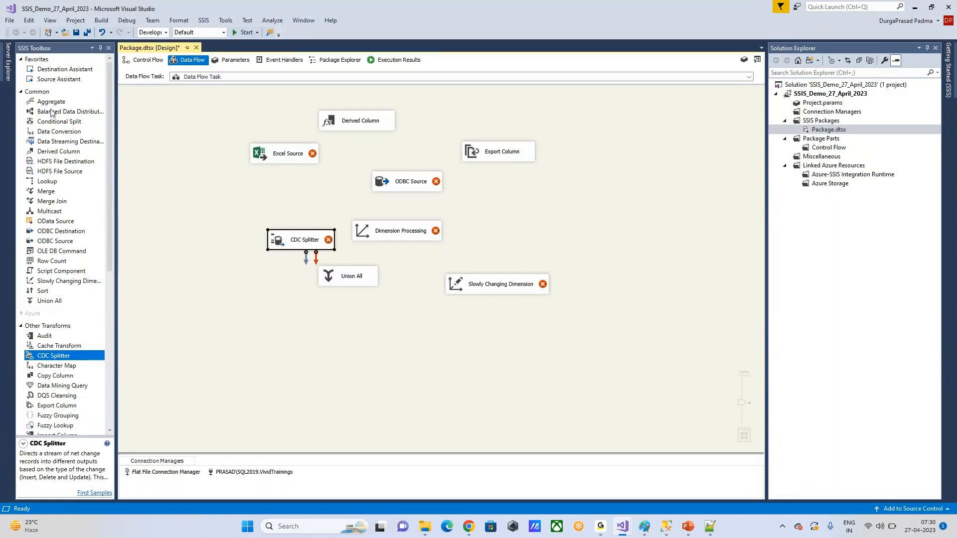
left_click_drag(52, 113, 243, 122)
Arrange the data flow components in compact rows, with Excel Source under Balanced Data Distributor and ODBC Source under Derived Column.
left_click_drag(272, 155, 222, 160)
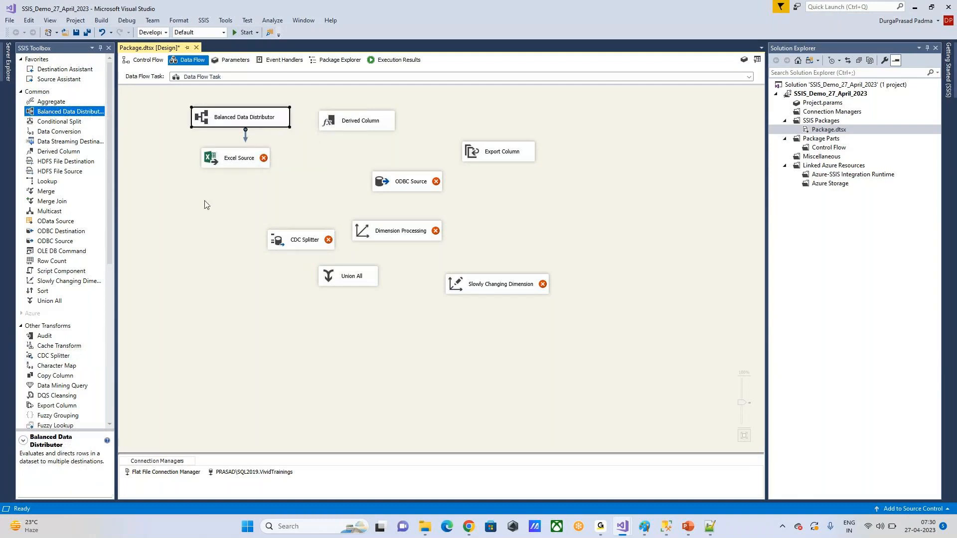
left_click(360, 124)
left_click_drag(359, 124, 364, 119)
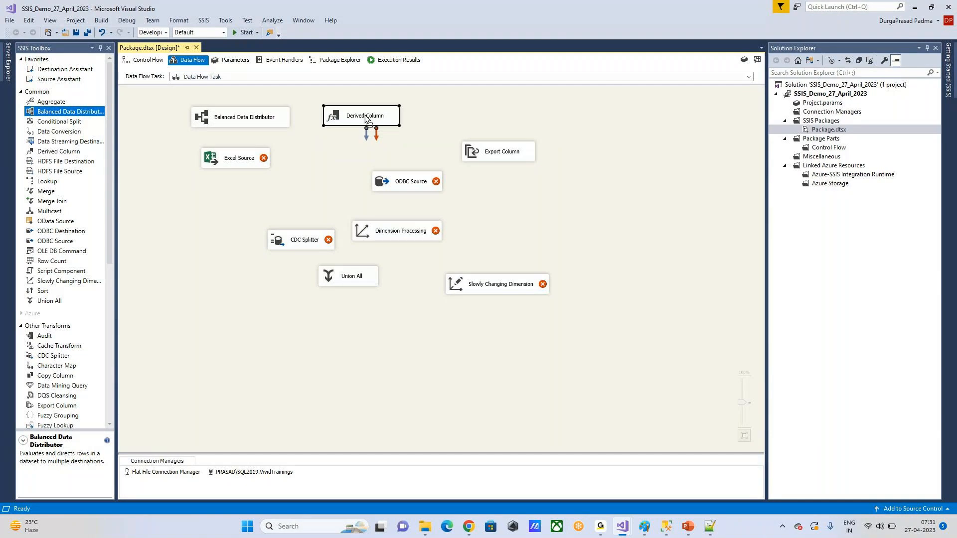
left_click_drag(411, 183, 341, 162)
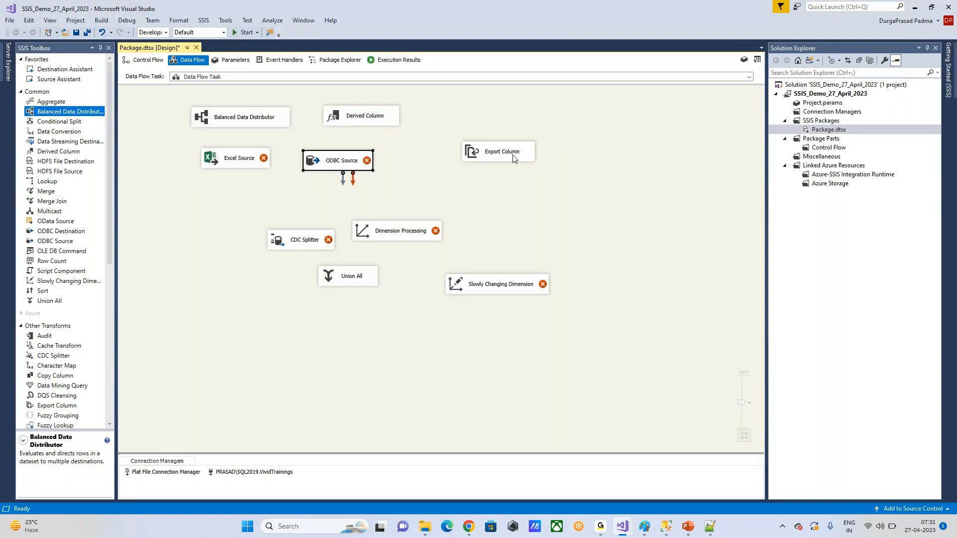
left_click_drag(513, 158, 488, 124)
left_click_drag(396, 231, 464, 163)
left_click_drag(499, 291, 579, 137)
left_click_drag(349, 276, 576, 174)
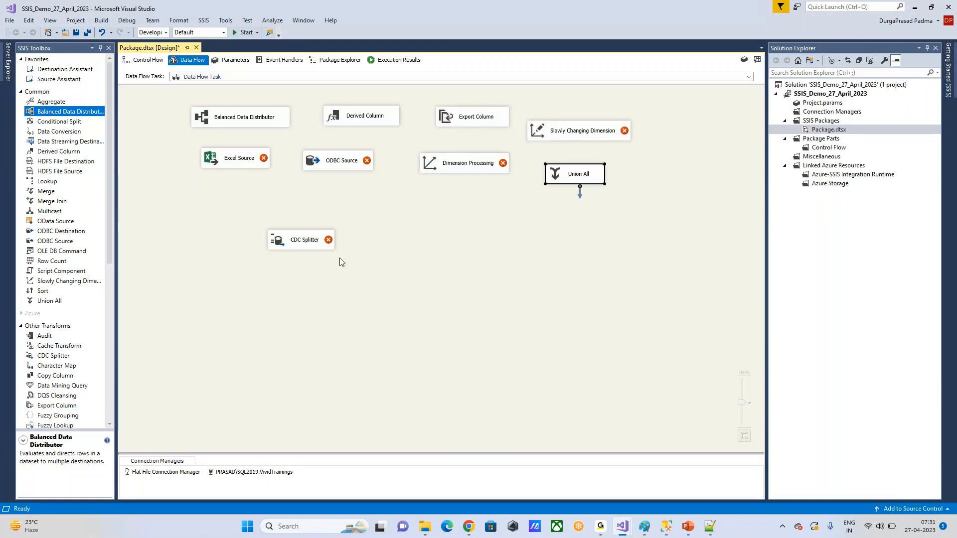
left_click_drag(301, 240, 352, 193)
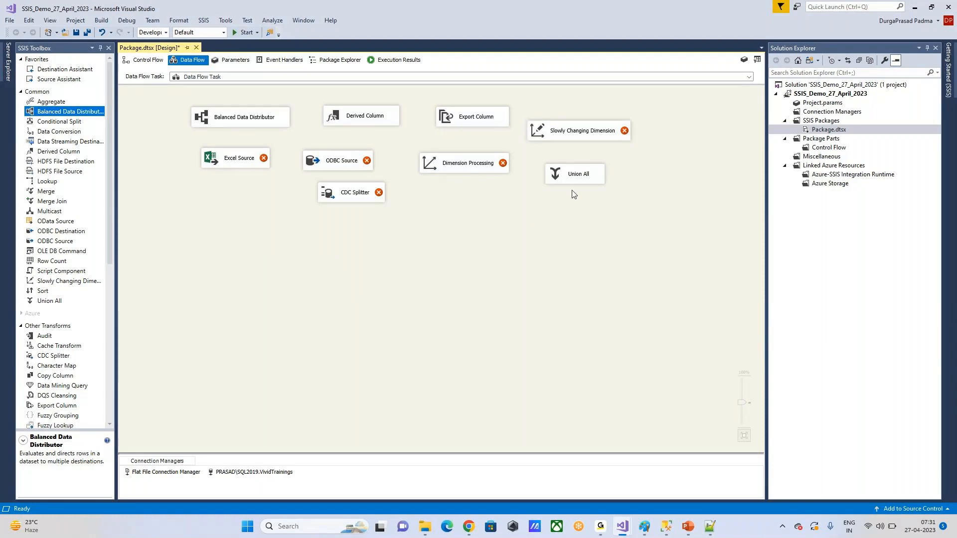
Go through the placed data flow components one by one, including the Excel and ODBC sources, Derived Column, CDC Splitter and Export Column.
left_click(307, 161)
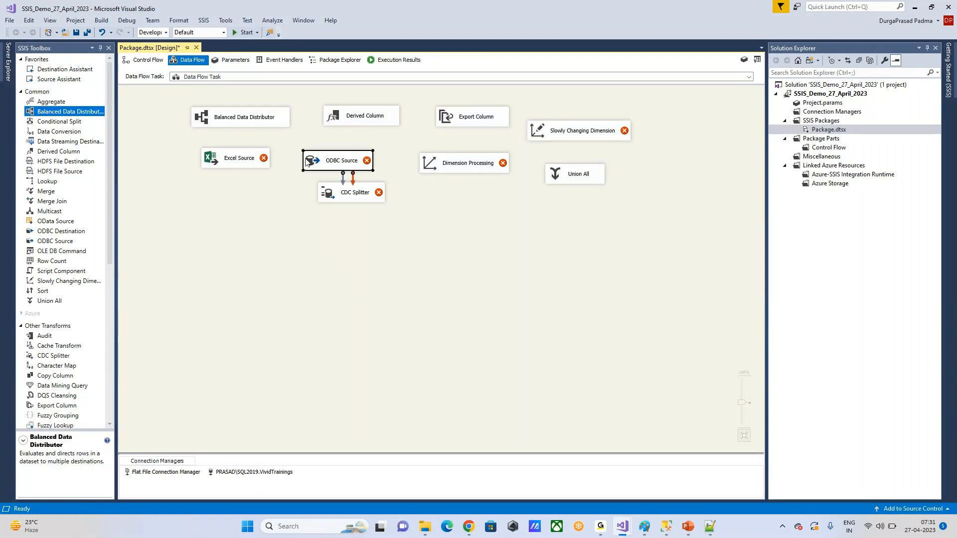
left_click(242, 121)
left_click(240, 159)
left_click_drag(351, 117, 351, 119)
left_click(340, 156)
left_click(333, 201)
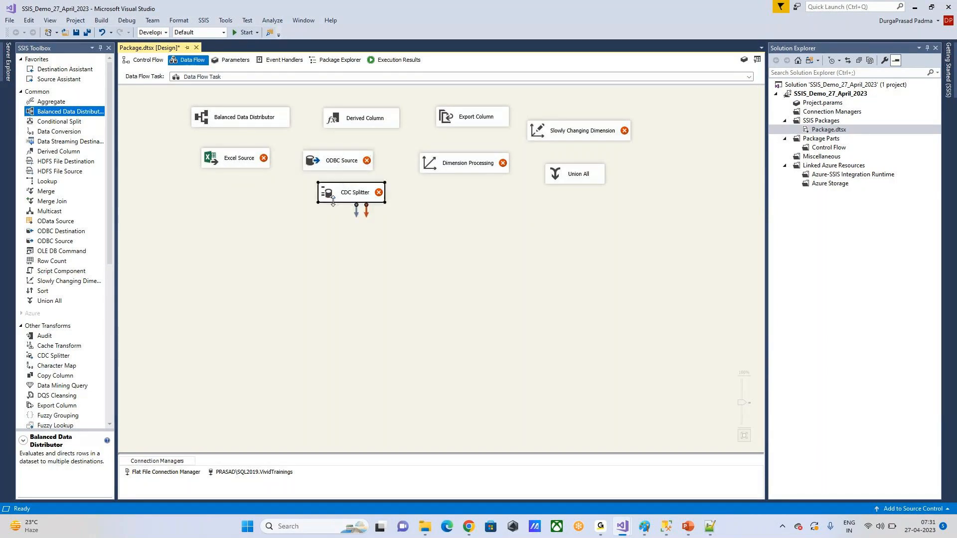
left_click(472, 119)
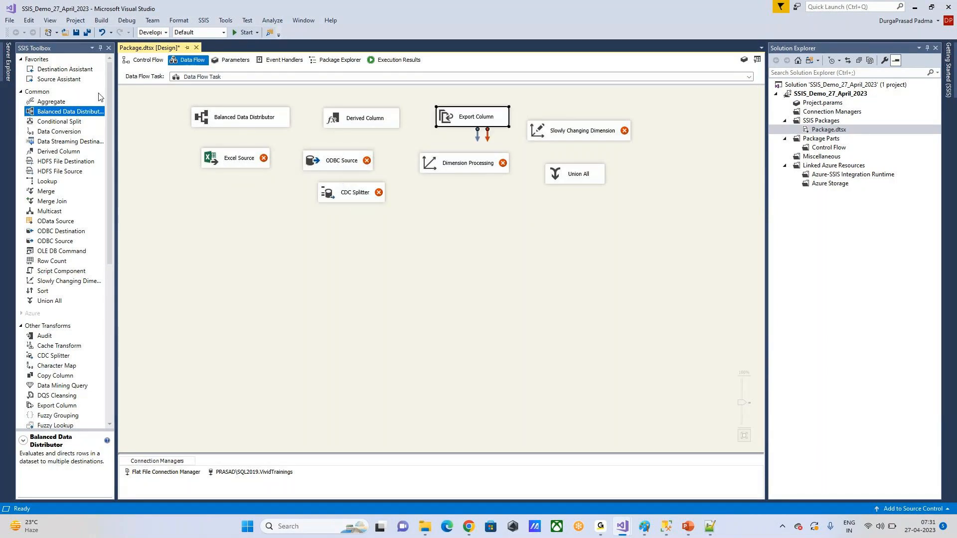
Highlight main() in the Notepad++ C language note, and return to Visual Studio's control flow to reposition the Data Flow Task.
left_click(142, 61)
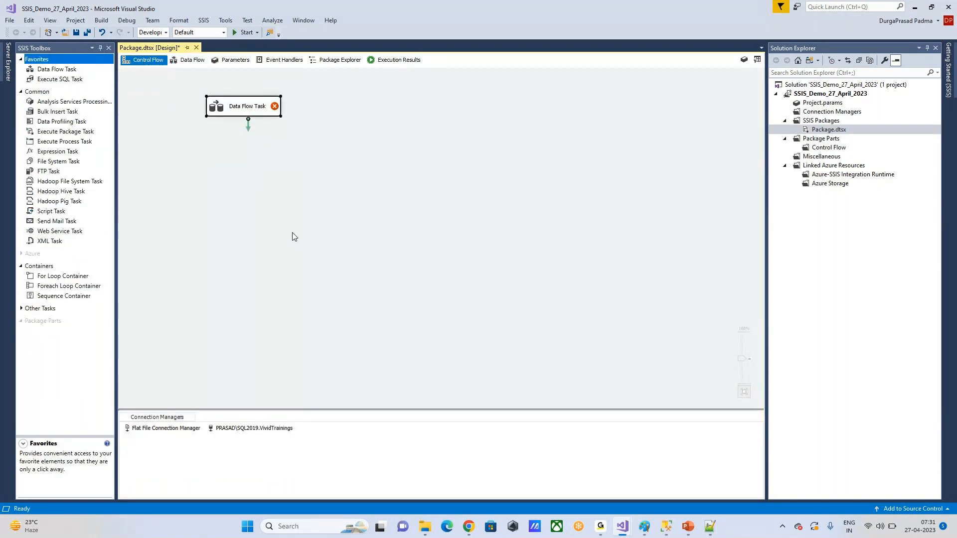
key("alt+Tab")
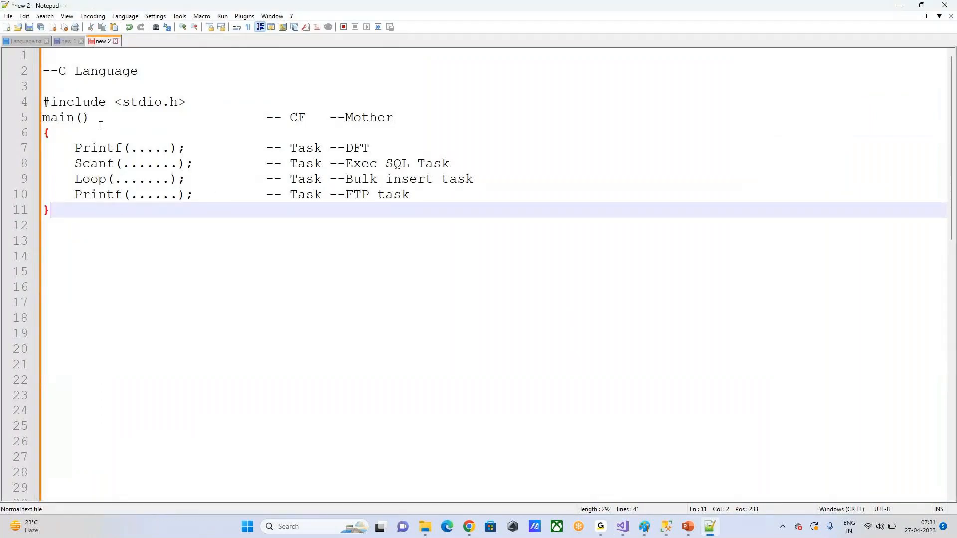
left_click_drag(101, 122, 13, 122)
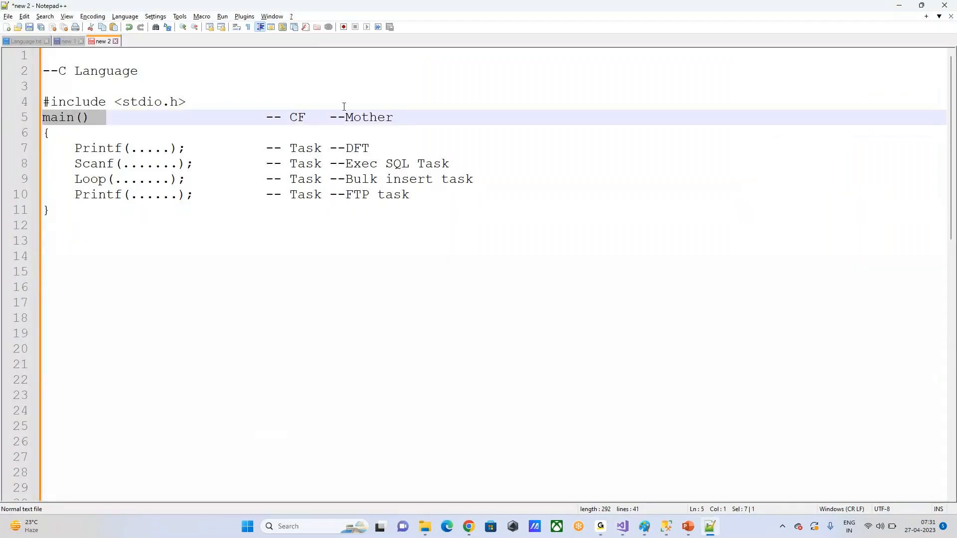
key("alt+Tab")
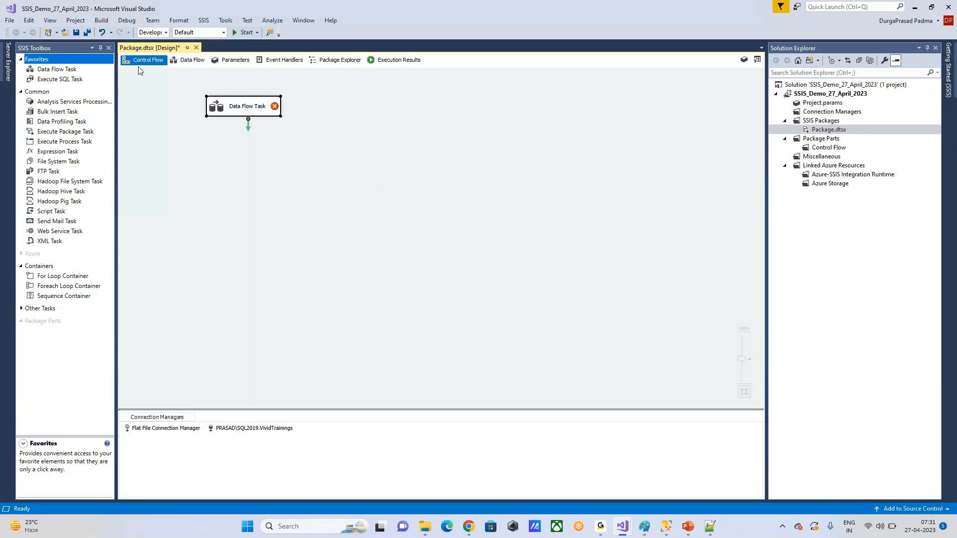
left_click_drag(228, 115, 190, 118)
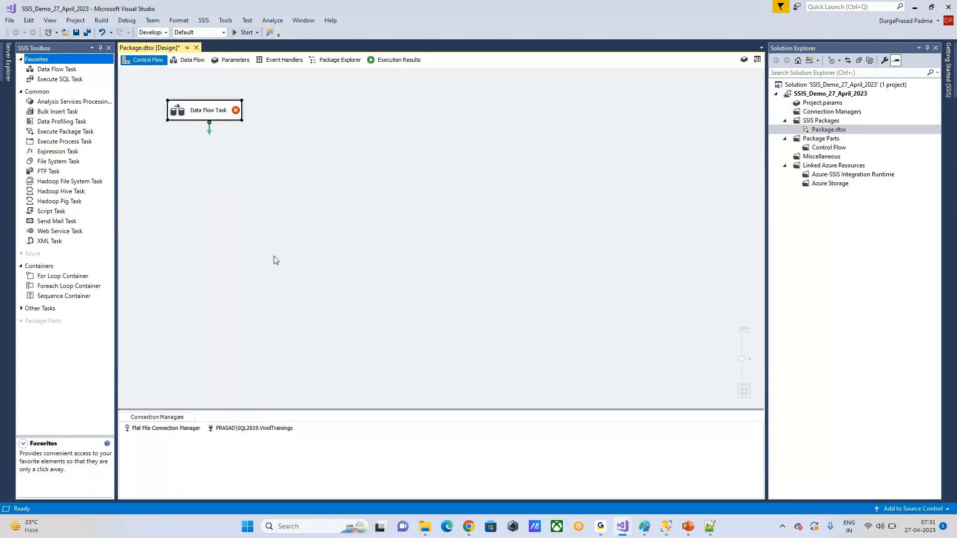
Add a Bulk Insert Task, an Execute Package Task, an Expression Task and a File System Task to the control flow.
left_click_drag(51, 114, 298, 116)
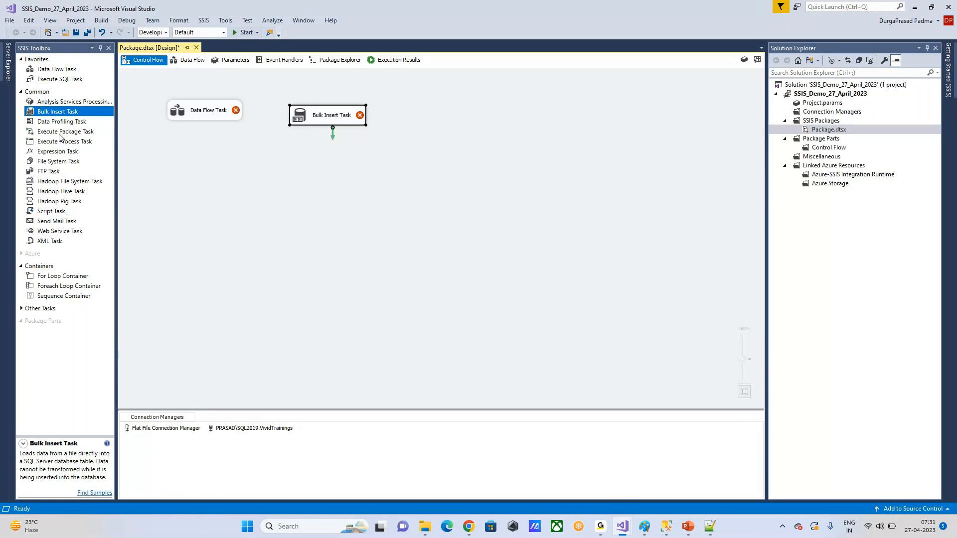
left_click_drag(57, 131, 119, 145)
left_click_drag(461, 112, 460, 112)
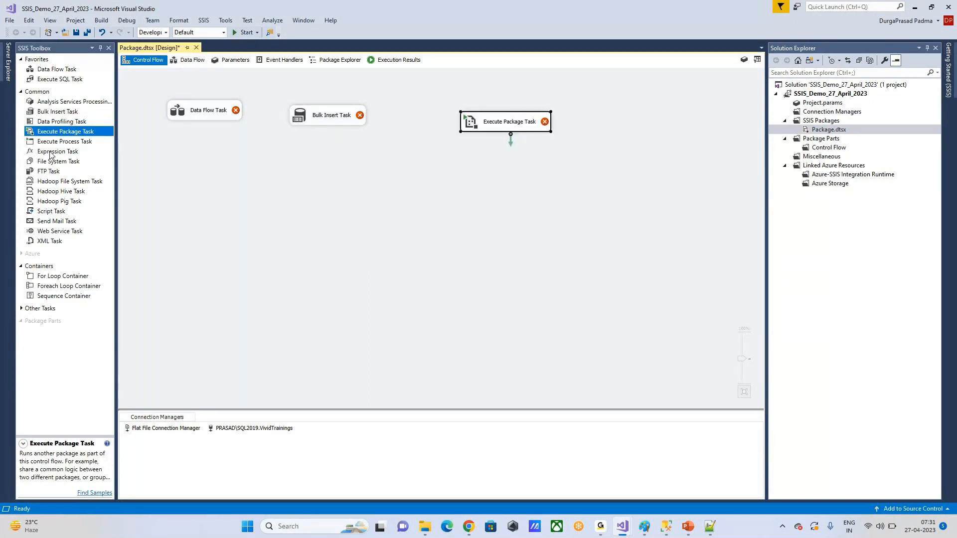
left_click_drag(50, 156, 217, 147)
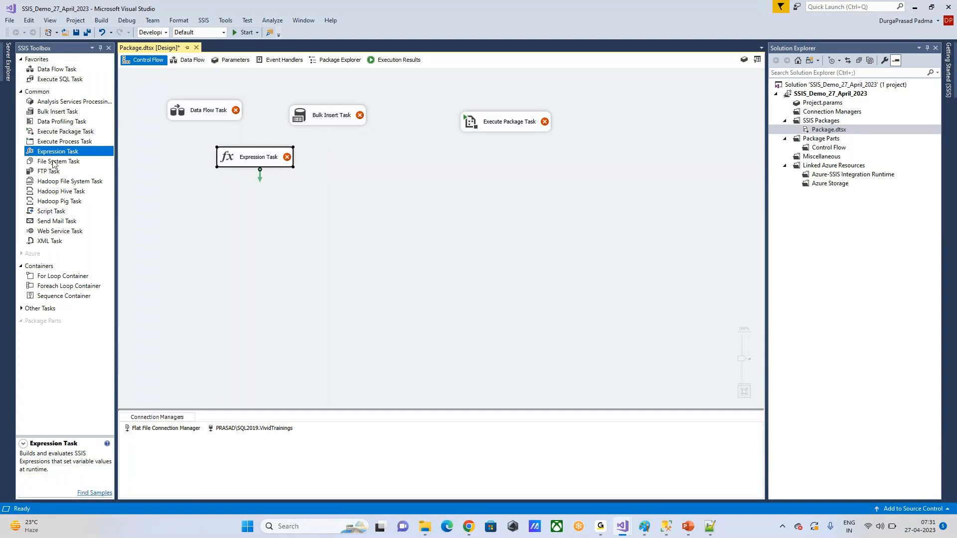
left_click_drag(54, 161, 412, 157)
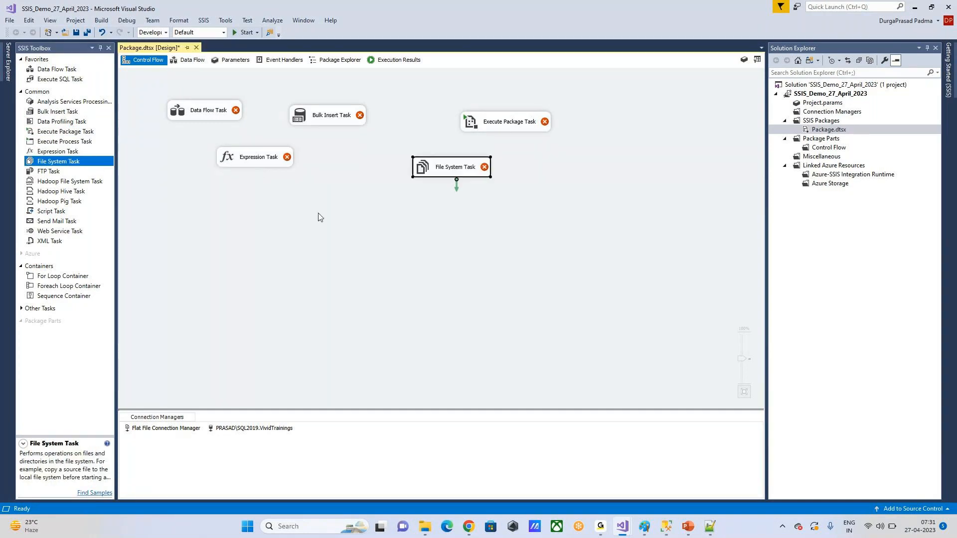
Add a Hadoop File System Task, a Hadoop Pig Task and a Send Mail Task to the control flow.
double_click(55, 181)
left_click(57, 201)
left_click_drag(57, 201, 279, 254)
left_click_drag(58, 221, 255, 296)
Spread the control flow tasks into three rows, with the Hadoop and Send Mail tasks in the lowest row.
left_click_drag(330, 261, 234, 220)
left_click_drag(352, 211, 385, 208)
left_click_drag(282, 312, 533, 209)
left_click_drag(383, 215, 364, 237)
left_click(553, 212)
left_click_drag(553, 211, 508, 246)
left_click_drag(462, 169, 426, 172)
left_click_drag(257, 157, 285, 172)
left_click_drag(333, 122, 339, 119)
left_click_drag(525, 125, 477, 113)
left_click(520, 195)
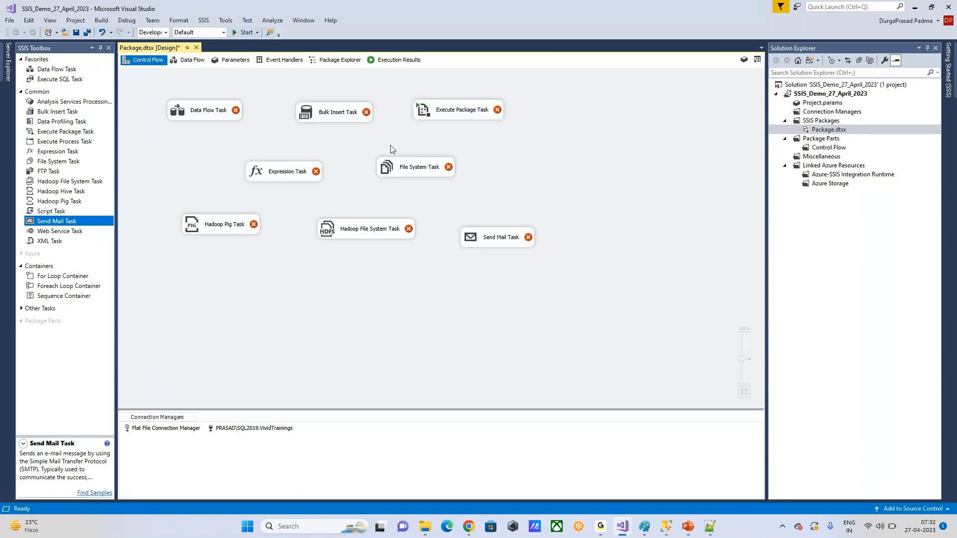
Tighten the control flow layout by moving the Expression, File System, Hadoop and Send Mail tasks closer below the first row.
left_click(204, 111)
left_click(338, 113)
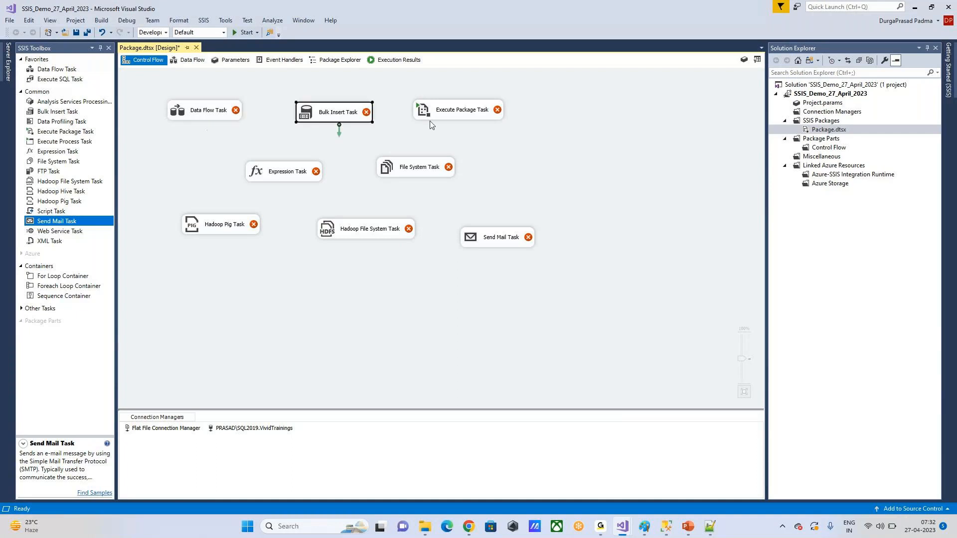
left_click(462, 111)
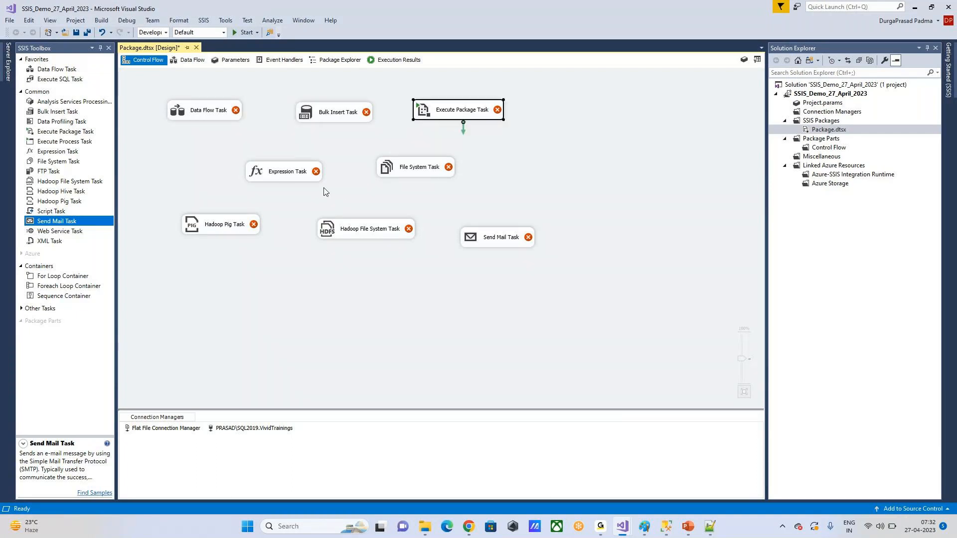
left_click_drag(285, 170, 240, 157)
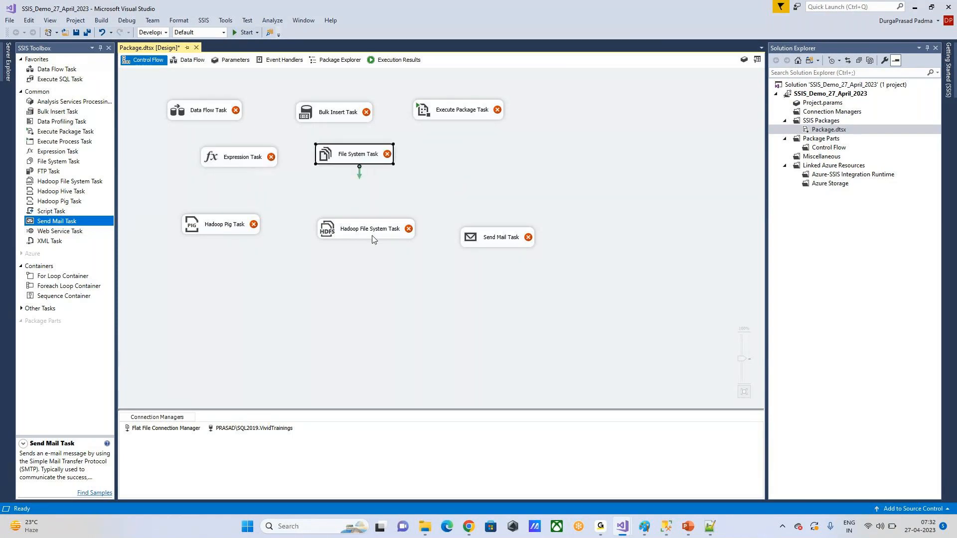
left_click_drag(373, 238, 479, 151)
left_click_drag(500, 247, 469, 201)
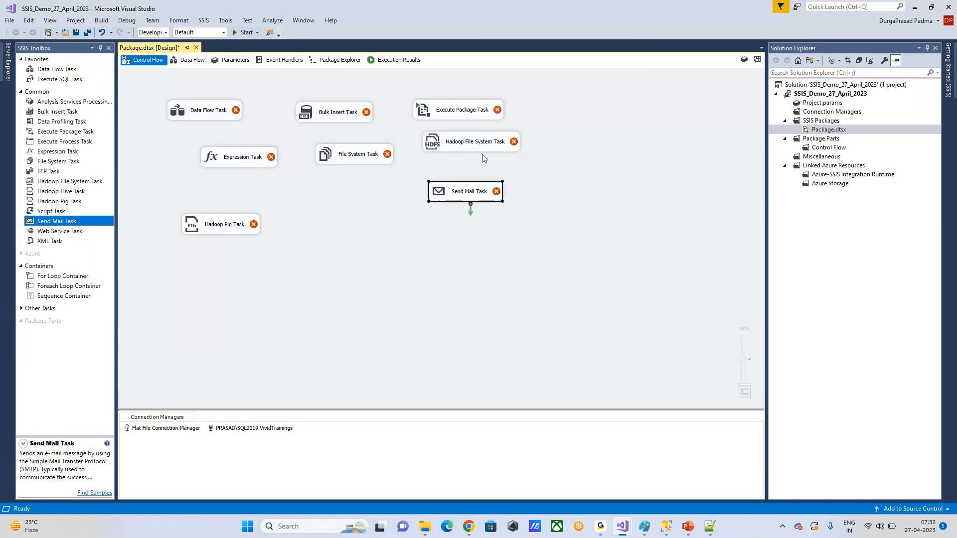
left_click_drag(222, 228, 343, 192)
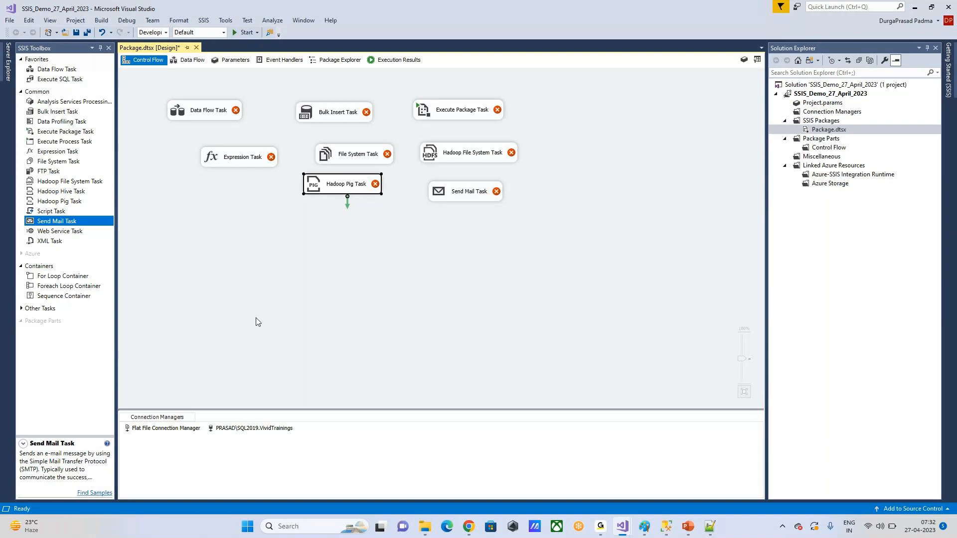
left_click_drag(362, 193, 364, 204)
left_click_drag(460, 192, 461, 195)
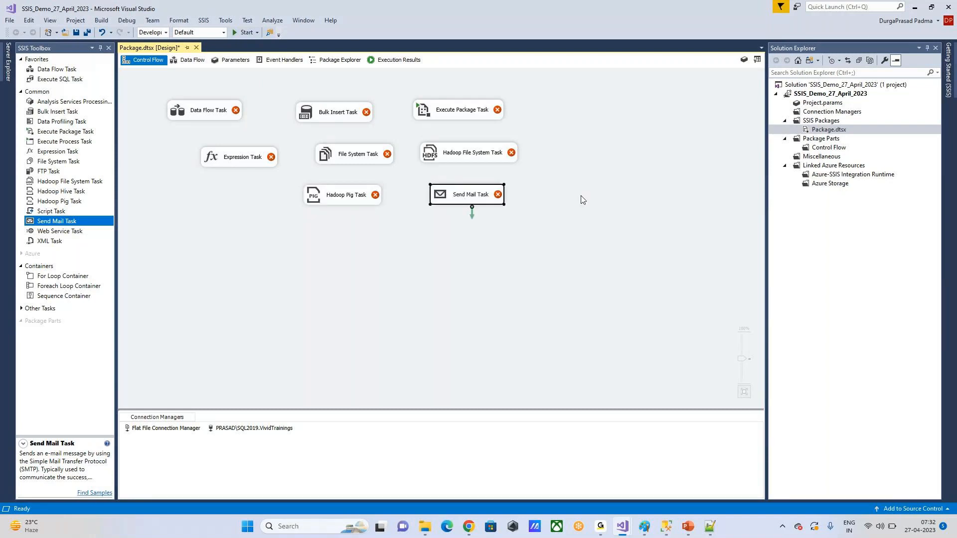
Delete every control flow task except the Data Flow Task.
left_click_drag(568, 241, 160, 96)
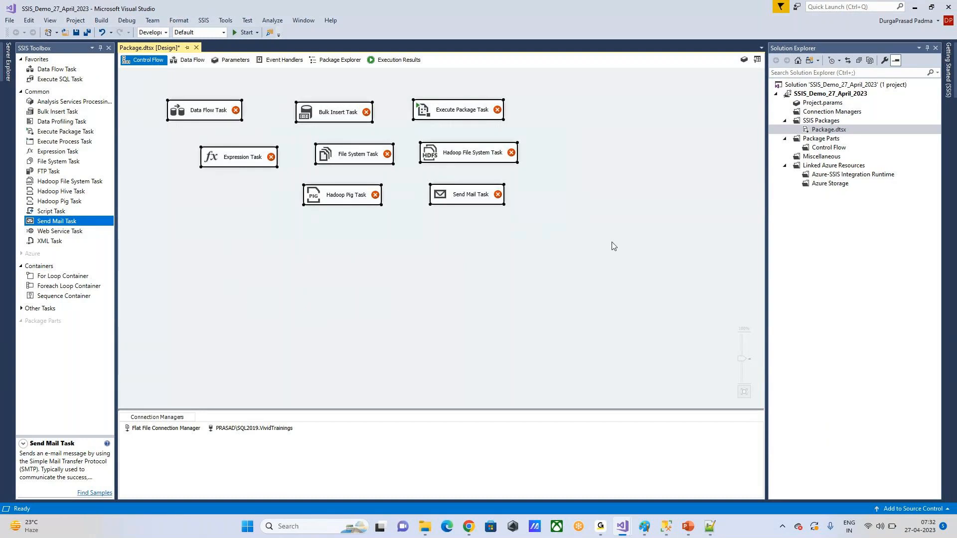
left_click(570, 265)
left_click_drag(516, 230, 311, 93)
key("Delete")
left_click_drag(283, 194, 200, 148)
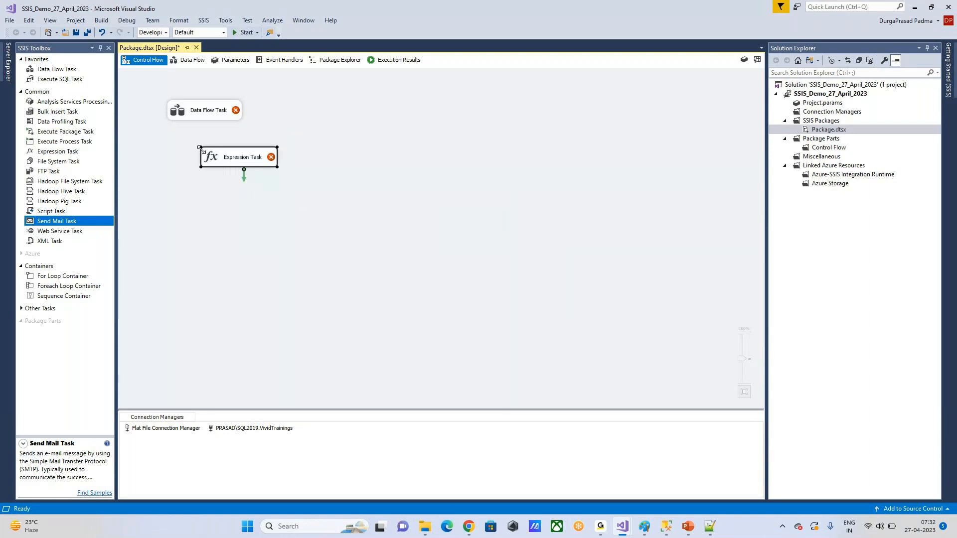
key("Delete")
Open the Data Flow Task's data flow and shift its sources, transformations and destination into a wider-spaced layout.
double_click(213, 110)
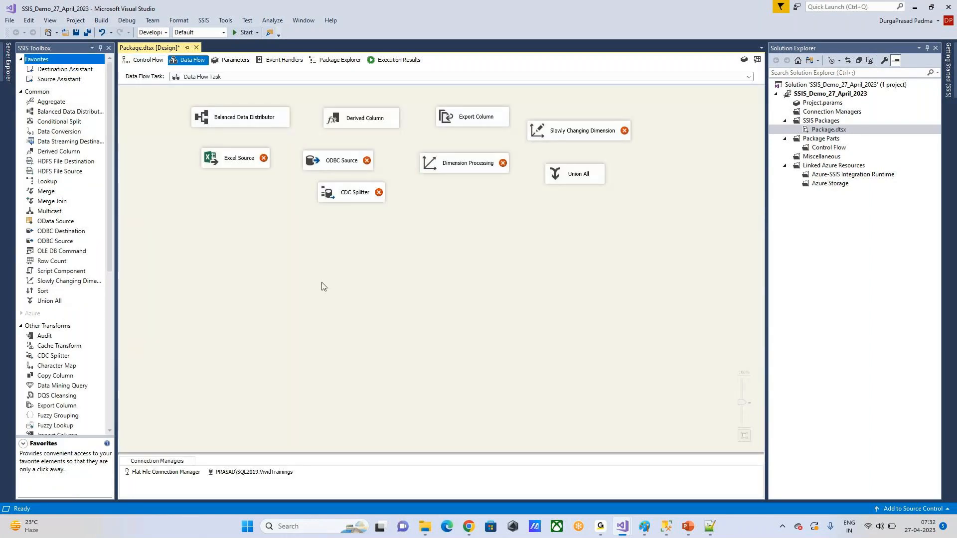
left_click_drag(263, 122, 237, 124)
left_click_drag(348, 122, 320, 124)
left_click_drag(338, 161, 333, 162)
left_click_drag(253, 167, 231, 171)
left_click_drag(348, 192, 289, 204)
left_click_drag(464, 162, 426, 178)
left_click_drag(473, 116, 436, 127)
left_click_drag(578, 131, 546, 129)
left_click_drag(583, 166, 543, 177)
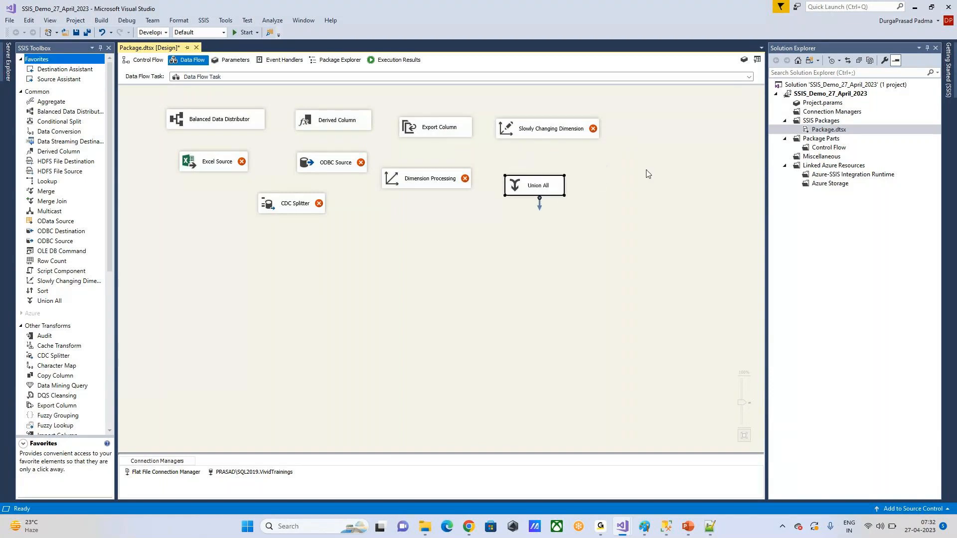
Align Export Column and Slowly Changing Dimension with the first row, and Dimension Processing and Union All with the second row.
left_click(660, 171)
left_click_drag(452, 175, 461, 158)
left_click_drag(557, 187, 584, 166)
left_click_drag(545, 124, 544, 117)
left_click_drag(450, 124, 452, 118)
left_click_drag(436, 159, 444, 159)
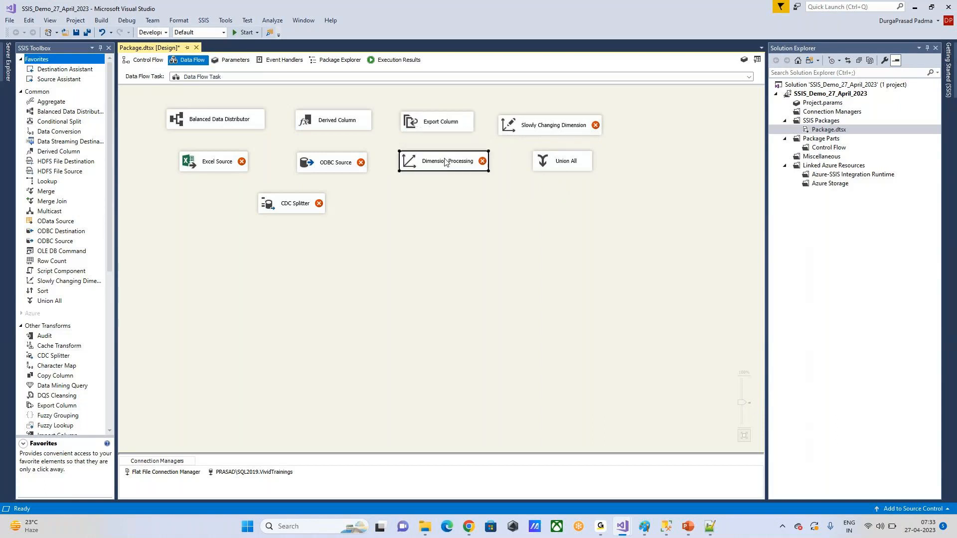
left_click(529, 249)
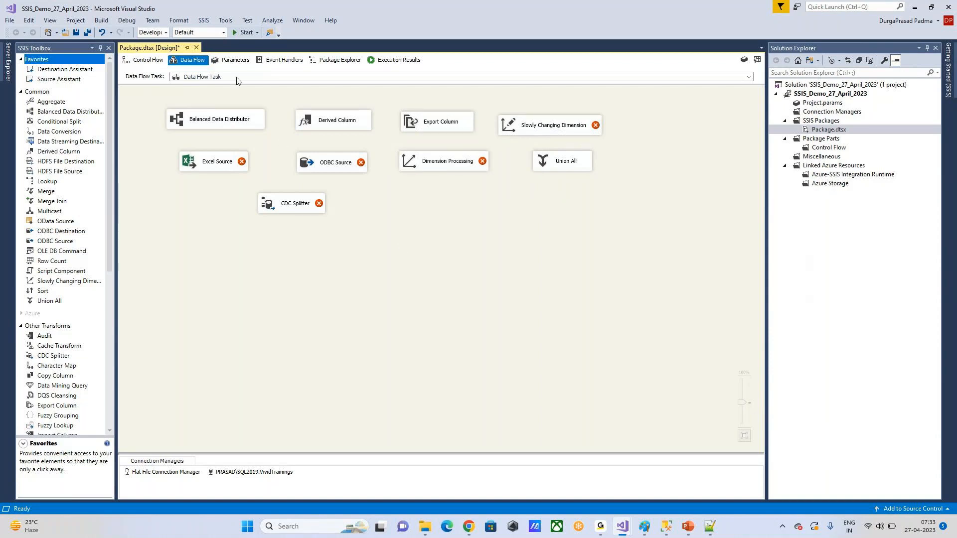
Return to the control flow and reopen the data flow inside the Data Flow Task.
left_click(138, 61)
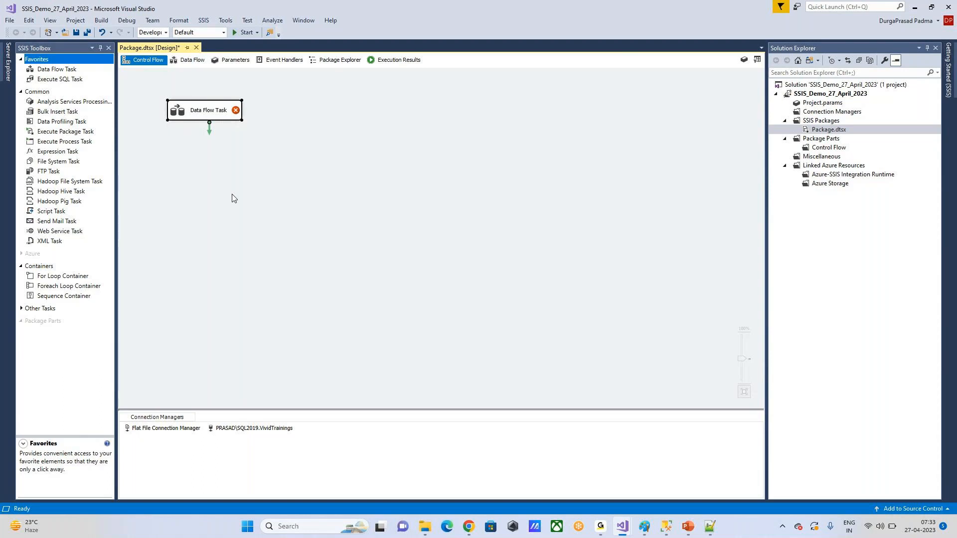
left_click(197, 89)
left_click(210, 112)
double_click(211, 113)
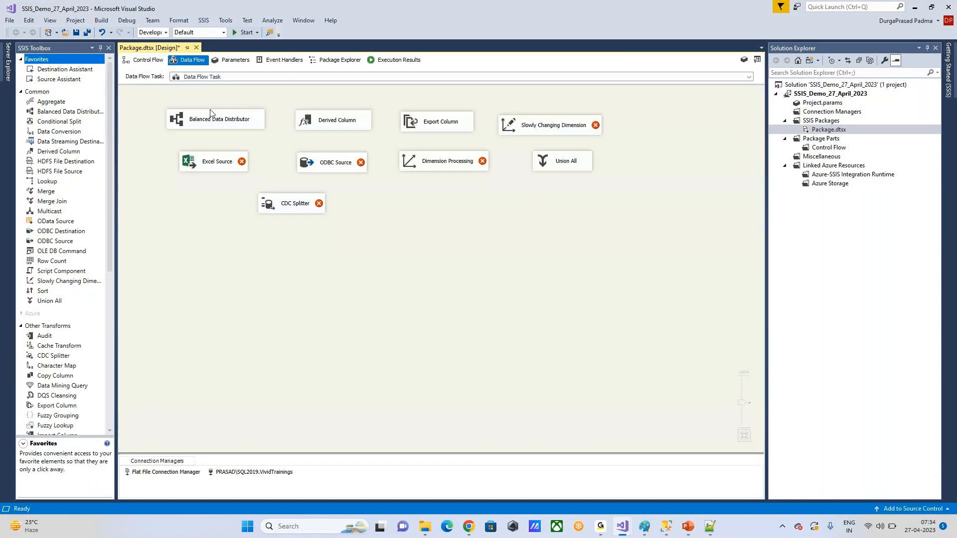
Select all the data flow components together, clear the selection and return to the control flow.
left_click_drag(686, 294, 207, 103)
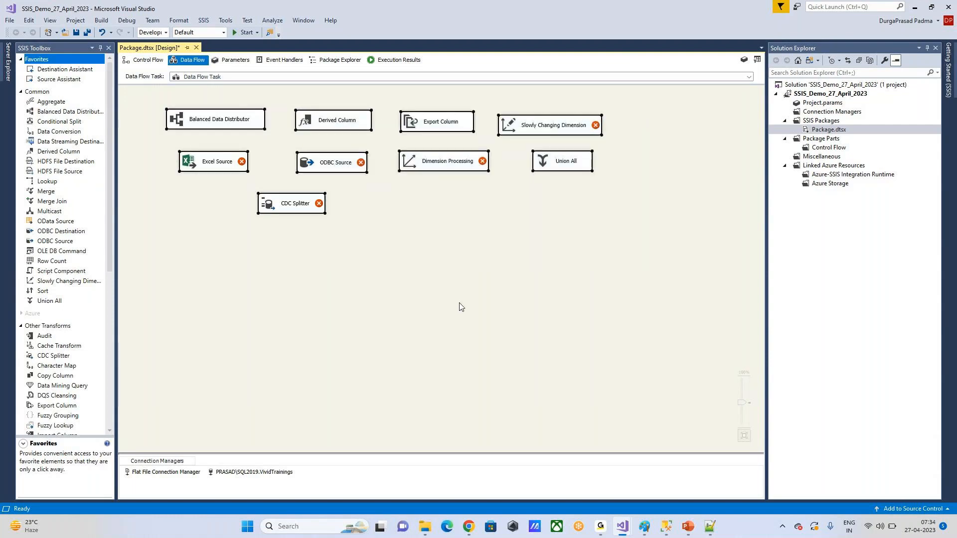
left_click(308, 266)
left_click(147, 61)
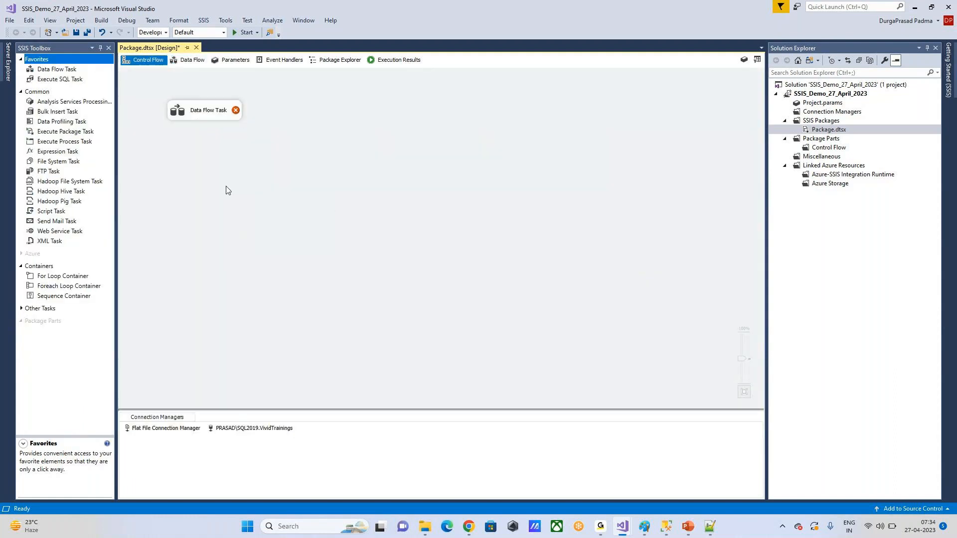
Move the Data Flow Task down and to the right on the control flow, and open its data flow to review the components.
left_click_drag(195, 116, 237, 146)
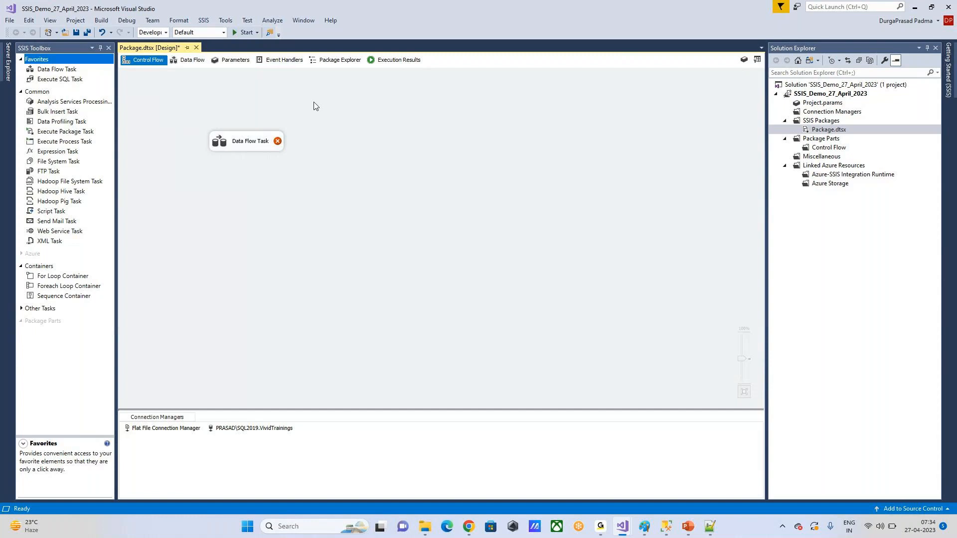
left_click(241, 146)
double_click(242, 147)
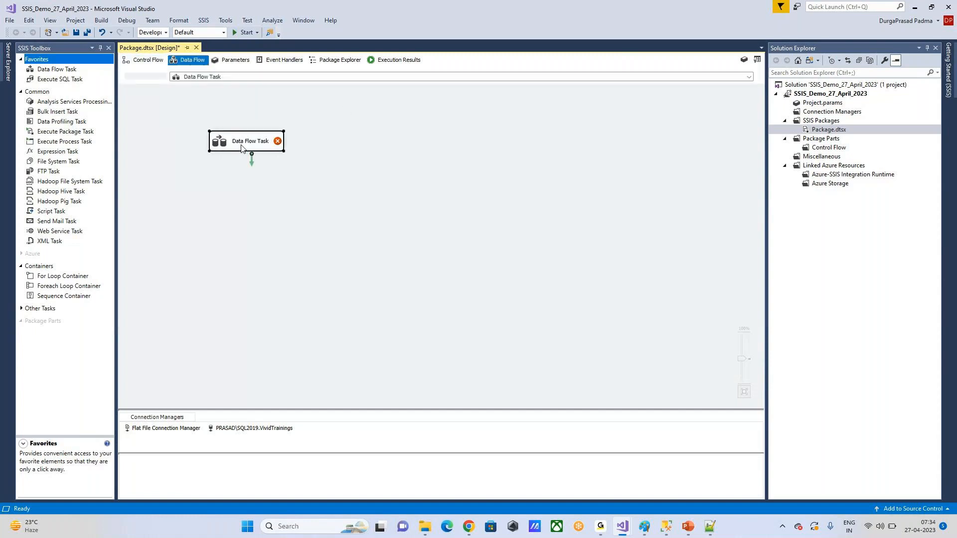
left_click_drag(651, 223, 220, 98)
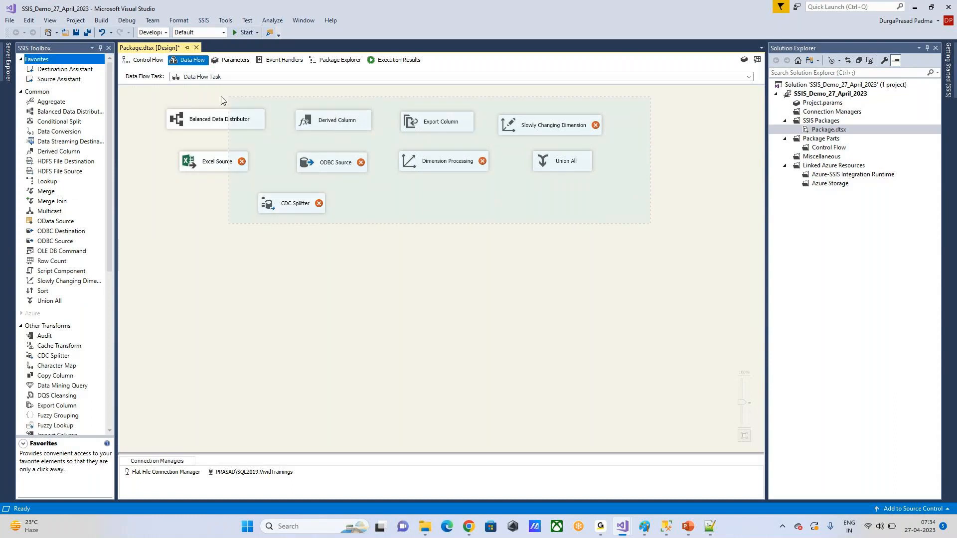
left_click(529, 280)
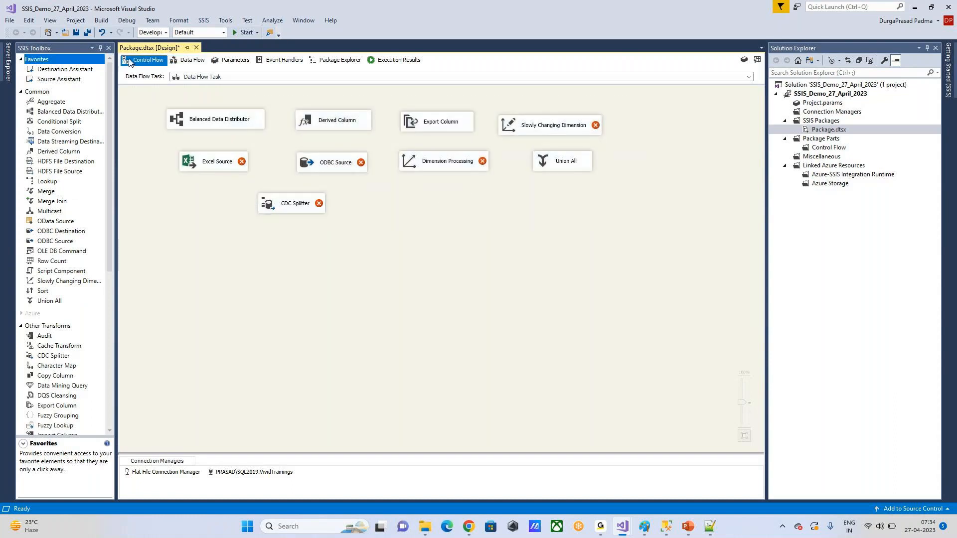
Return to the control flow and nudge the Data Flow Task slightly up and to the left.
left_click(142, 60)
left_click(331, 151)
left_click_drag(245, 141, 240, 138)
left_click(436, 142)
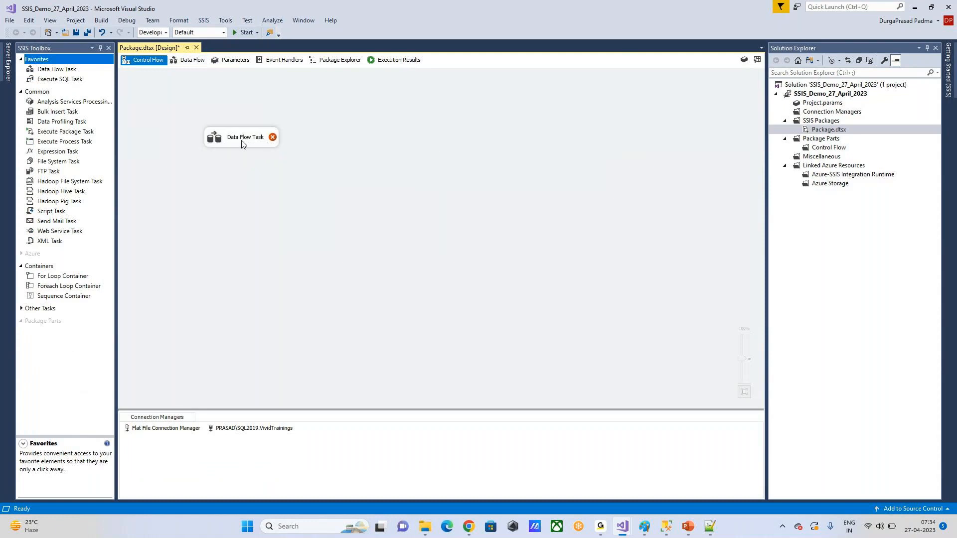
Open the Data Flow Task once more, select all of its components together, and go back to the control flow.
mouse_move(241, 142)
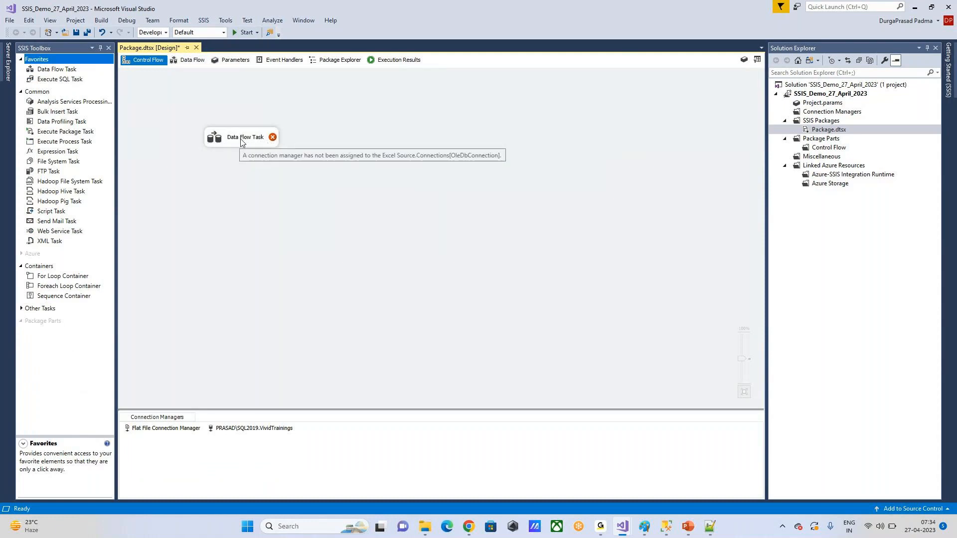
double_click(241, 140)
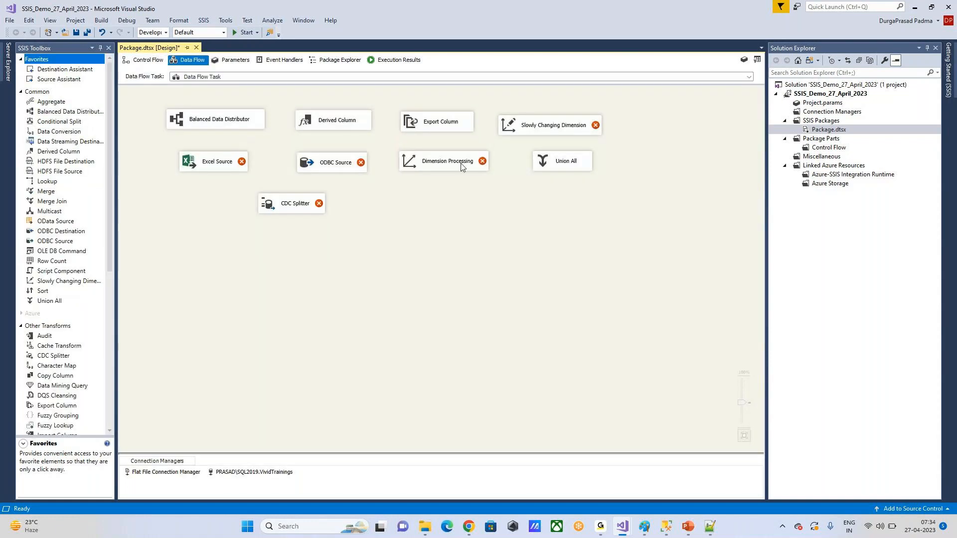
left_click_drag(670, 245, 160, 102)
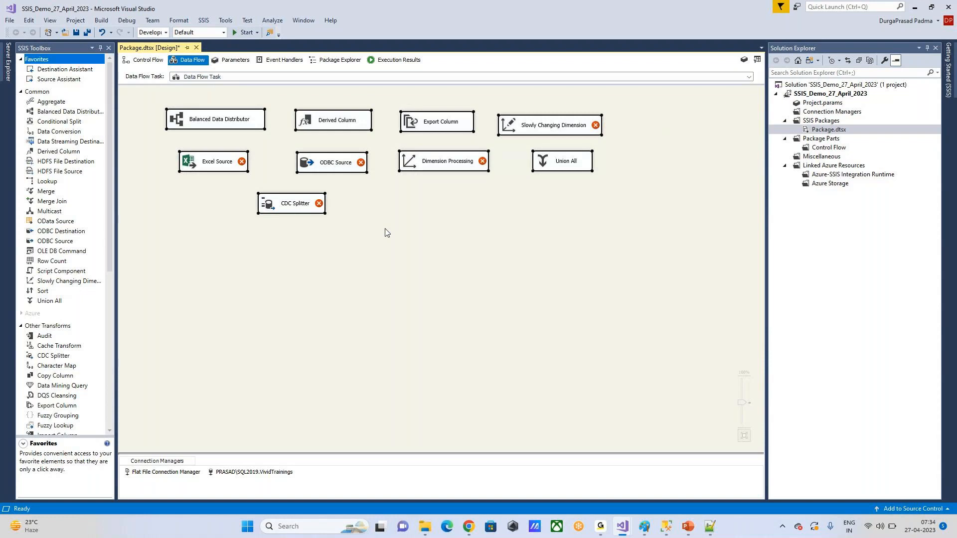
left_click(149, 60)
left_click(278, 245)
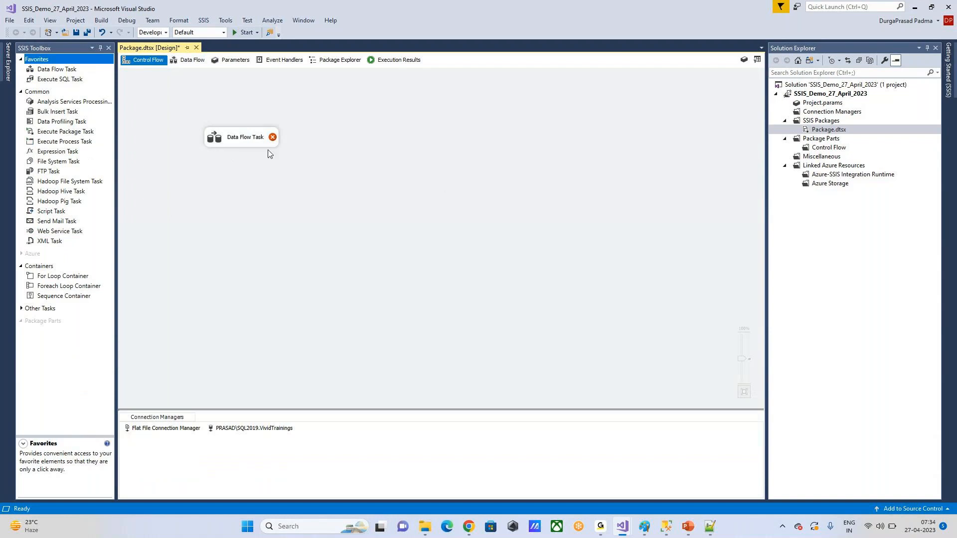
left_click(232, 145)
left_click(343, 193)
left_click(238, 143)
left_click(424, 206)
Switch to the PowerPoint slide show and advance from the Core Elements of SSIS Designer slide to the Parameters slide.
mouse_move(687, 529)
left_click(728, 486)
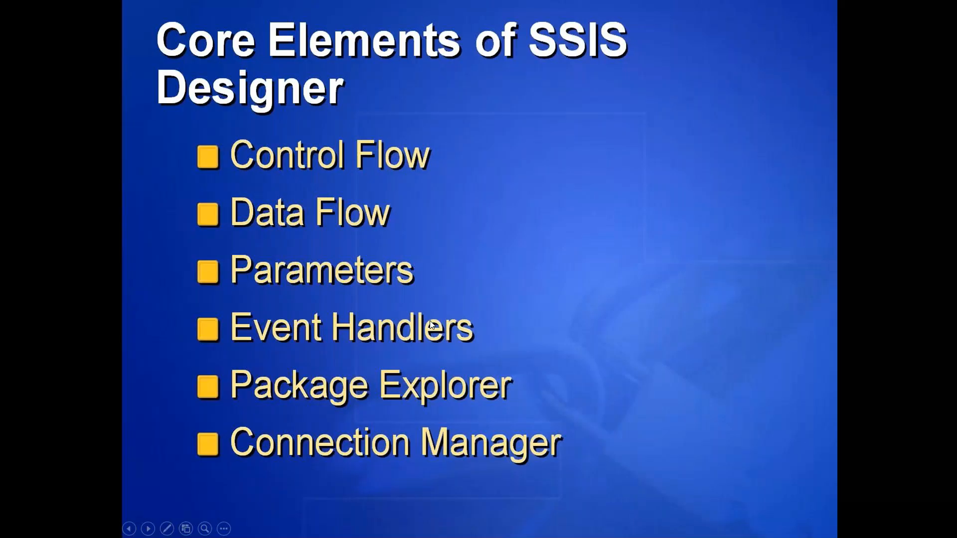
left_click(489, 264)
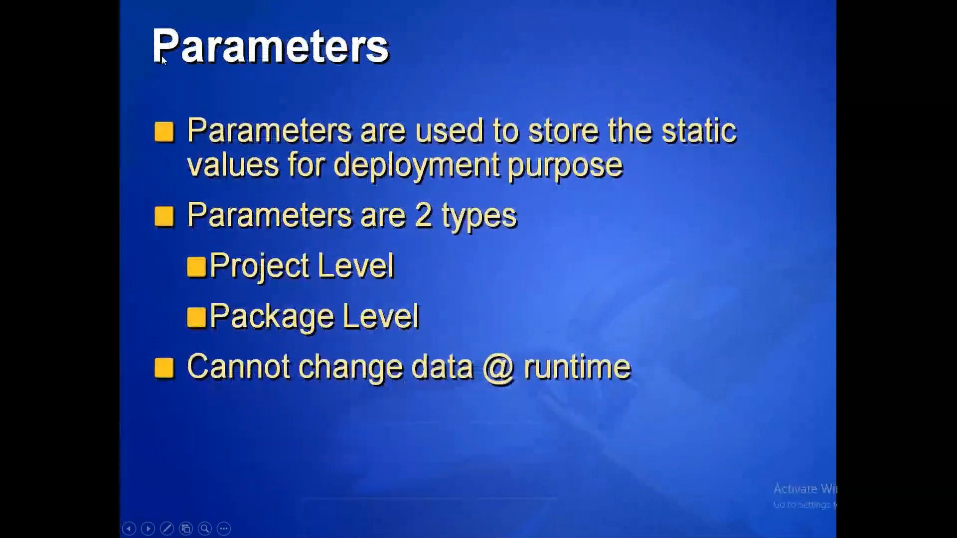